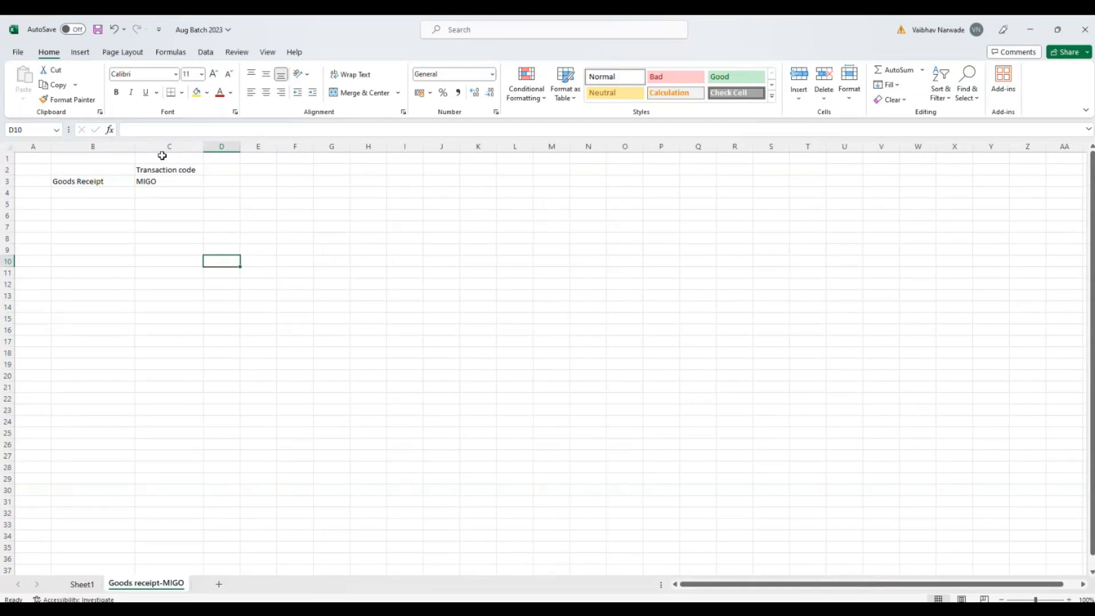
Step: Delete the empty column A and slightly widen the Goods Receipt and Transaction code columns
right_click(46, 151)
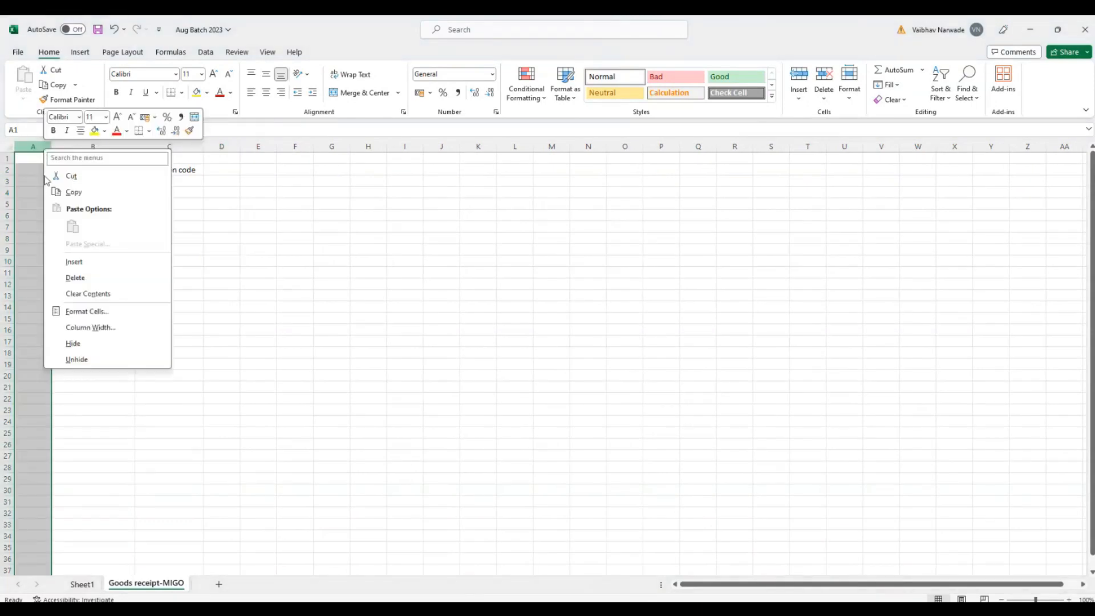
left_click(59, 278)
left_click(171, 227)
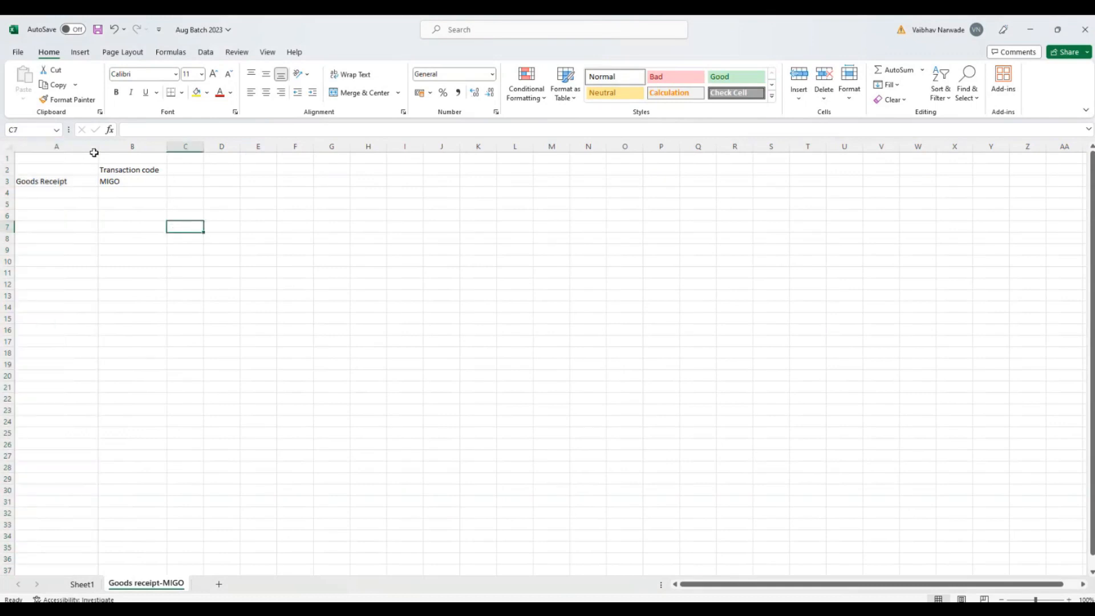
left_click_drag(98, 146, 102, 146)
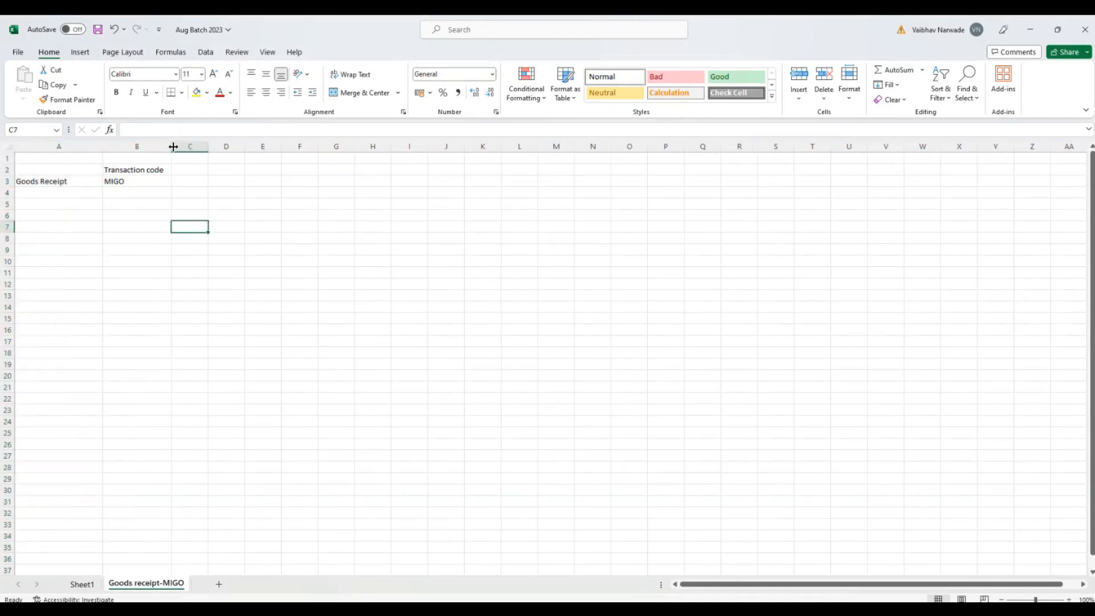
left_click_drag(173, 146, 181, 147)
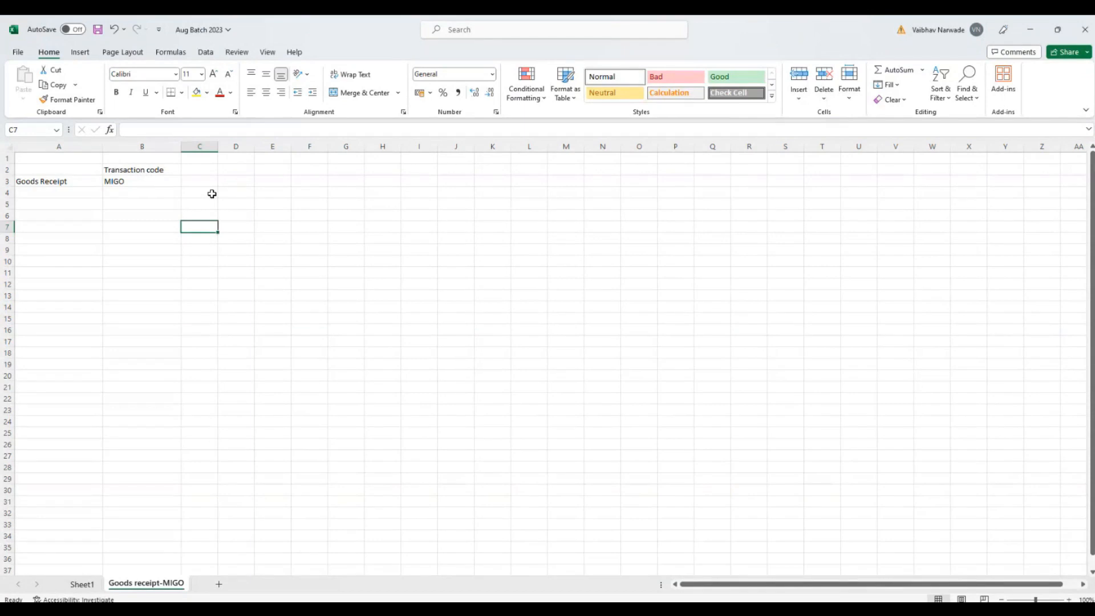
Step: Enter "1. Stock qty is increased" in cell B5 and fit column B's width to the text
left_click(130, 207)
type("1.")
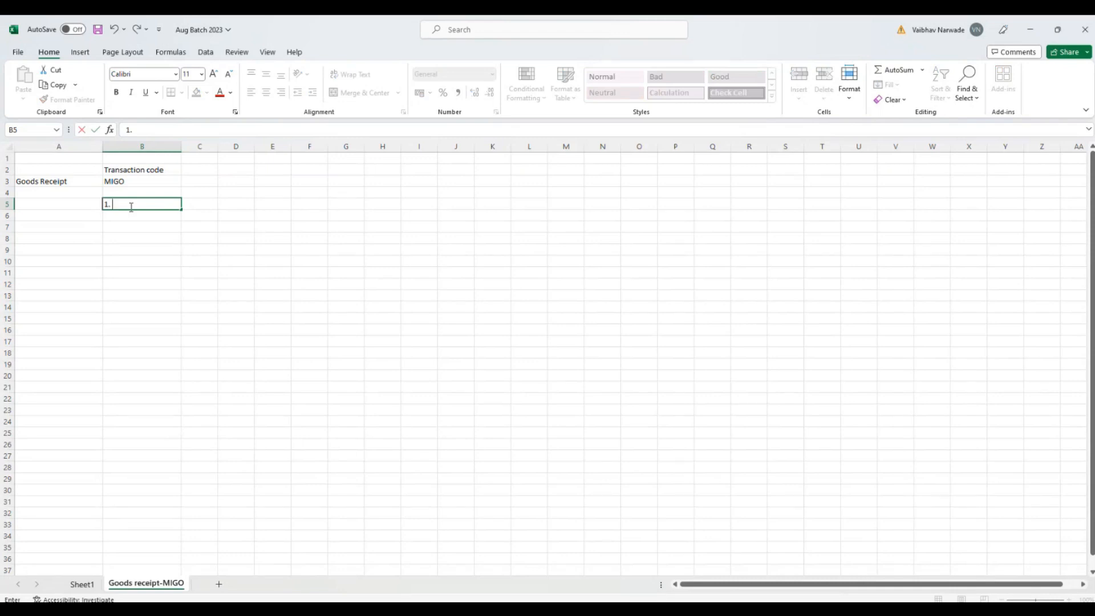
type(" Stock qty is increased")
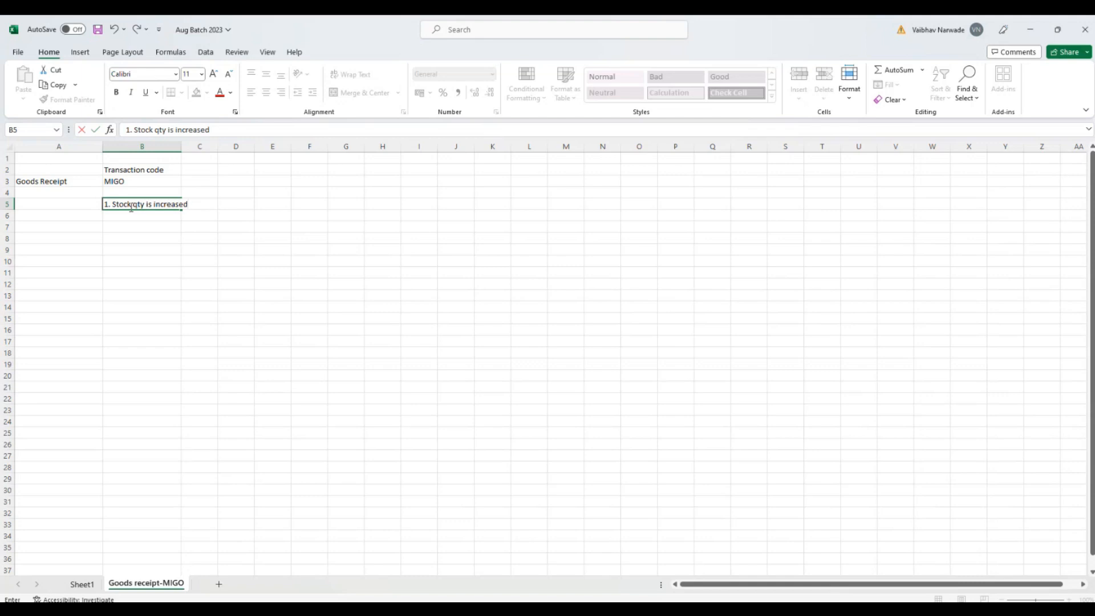
key("Return")
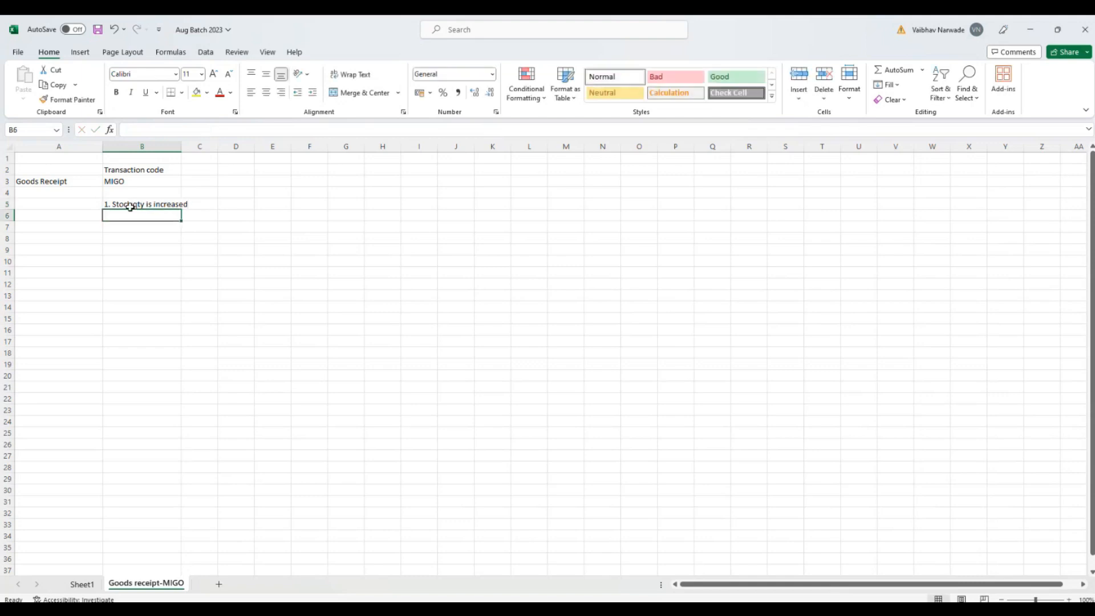
double_click(181, 146)
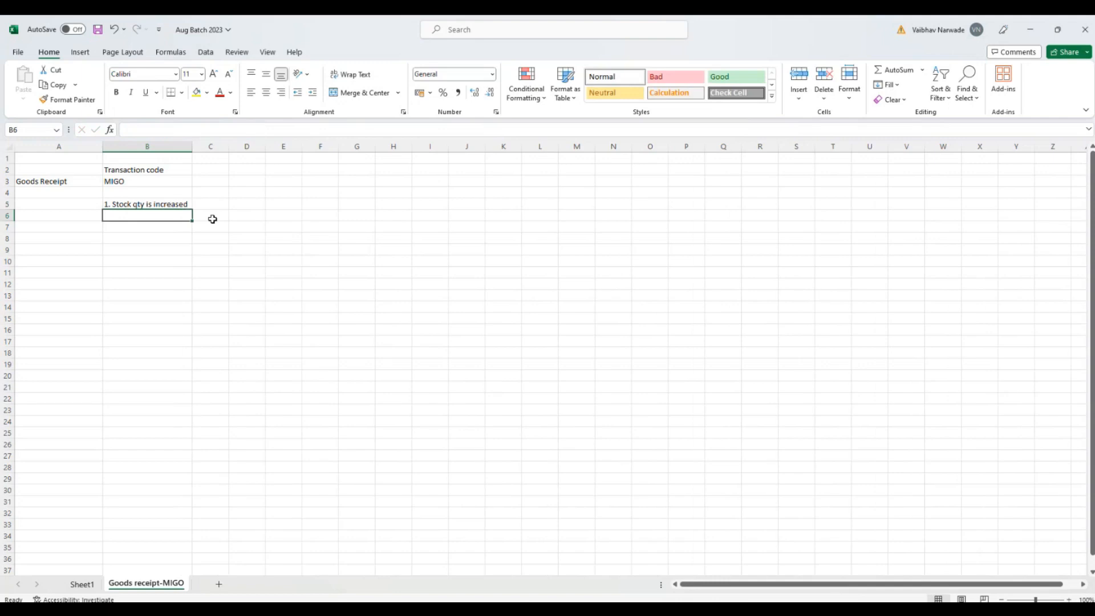
Step: Enter the example material xyz in cell E4 with a stock quantity of 0 in F4
double_click(289, 191)
type("xyz")
key("Tab")
type("0")
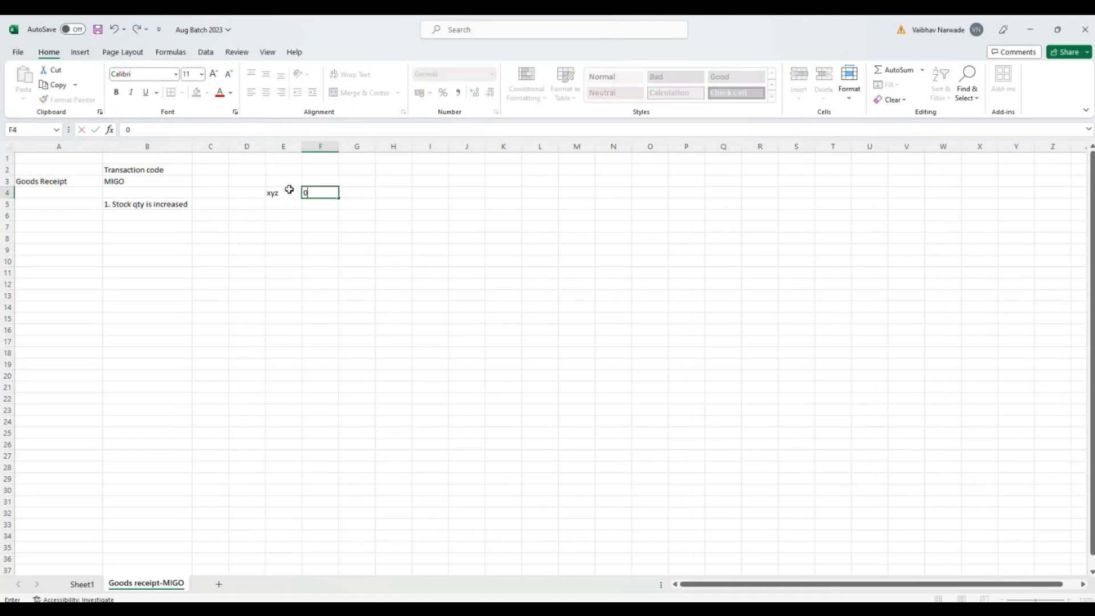
key("Tab")
key("Tab")
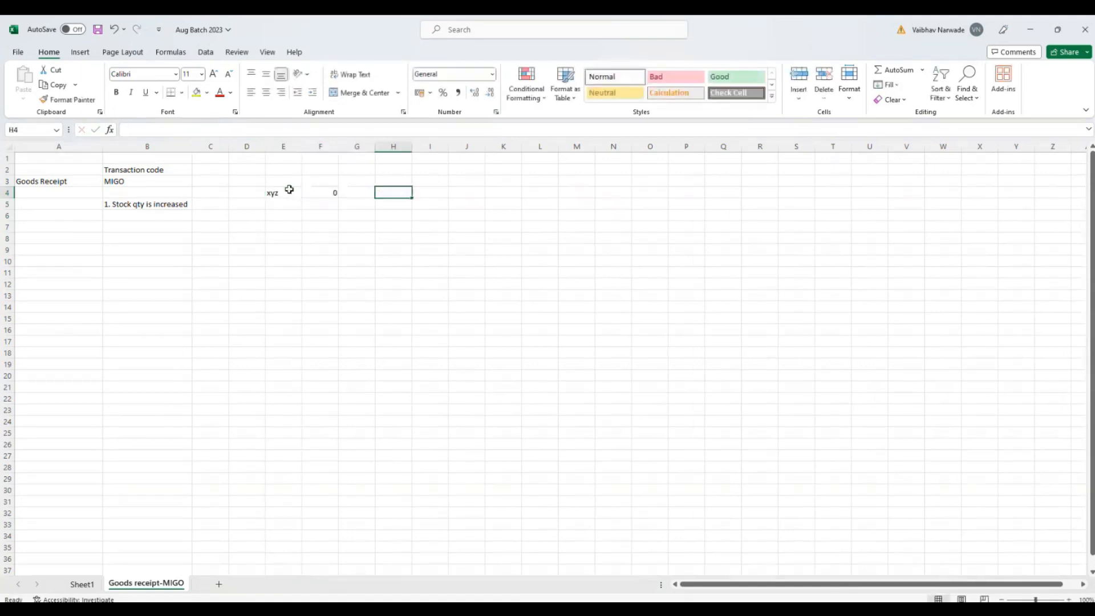
Step: Add PO in cell H4, its quantity 1000 in I4, and GR-1000 in K4
type("PO")
key("Tab")
type("1000")
key("Tab")
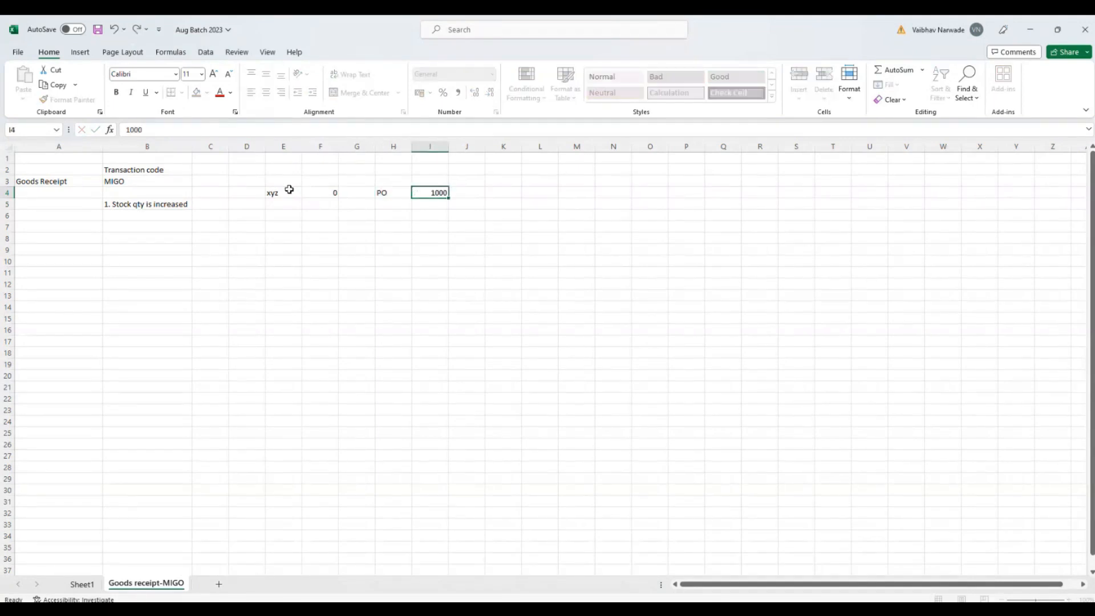
key("Tab")
type("GR")
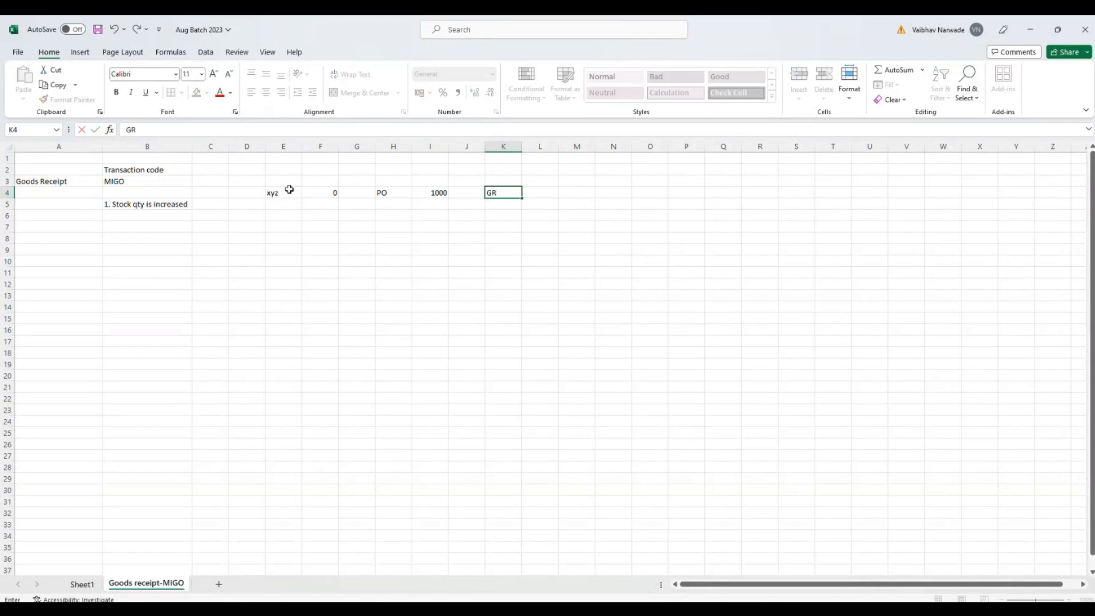
type("-1000")
left_click(545, 206)
Step: Set the stock quantity of material xyz in cell F4 to 1000
left_click(317, 191)
type("10000")
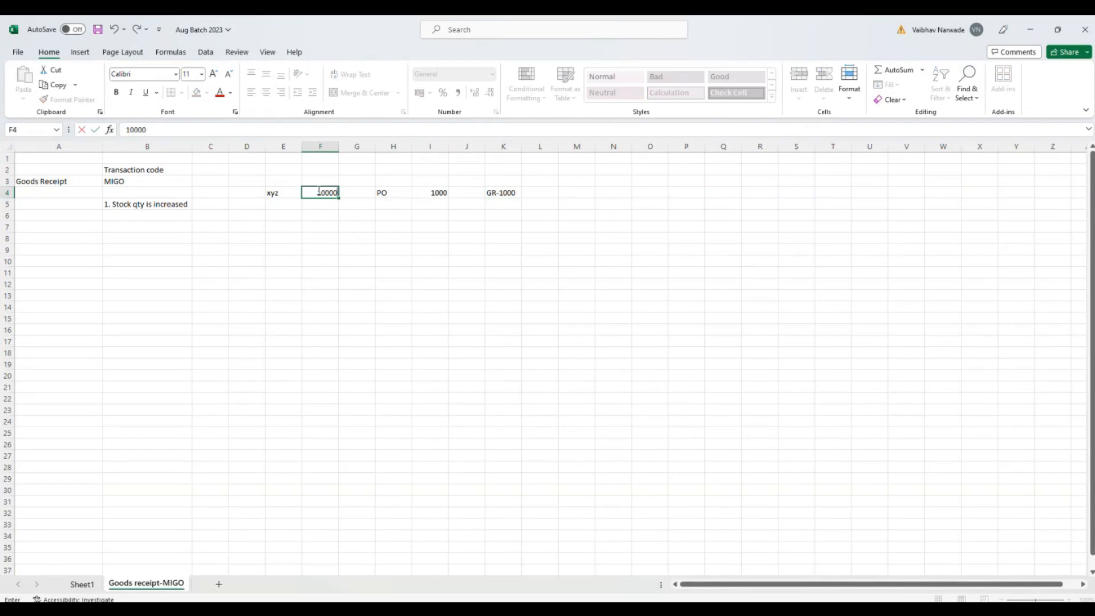
key("BackSpace")
key("Return")
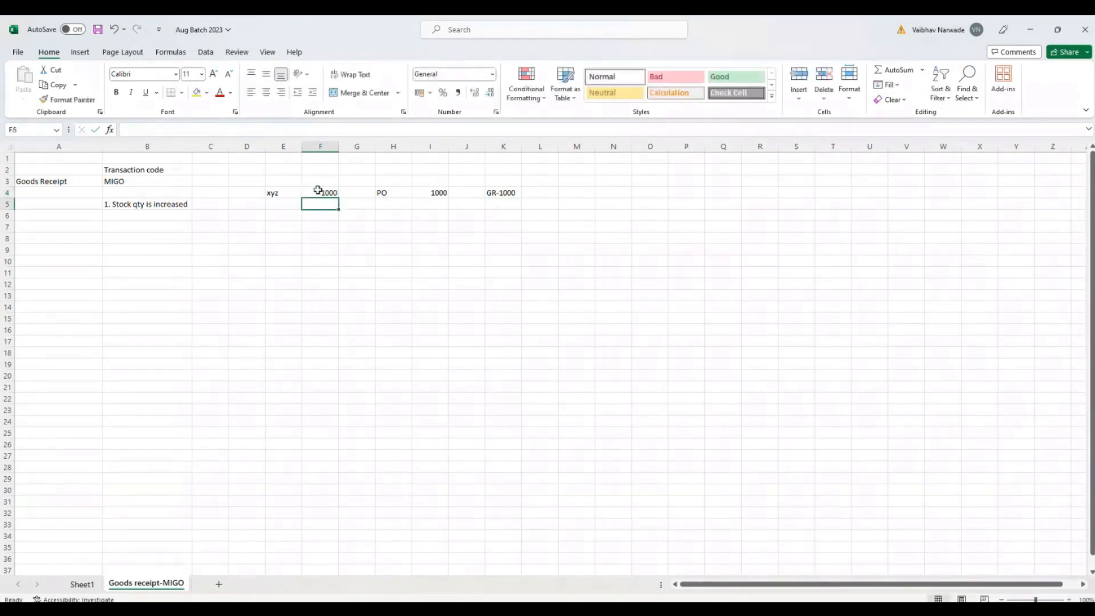
Step: Enter "2. Stock Value is increased" in cell B6 with correct spelling and widen column B to fit it
left_click(154, 213)
type("2. Sto")
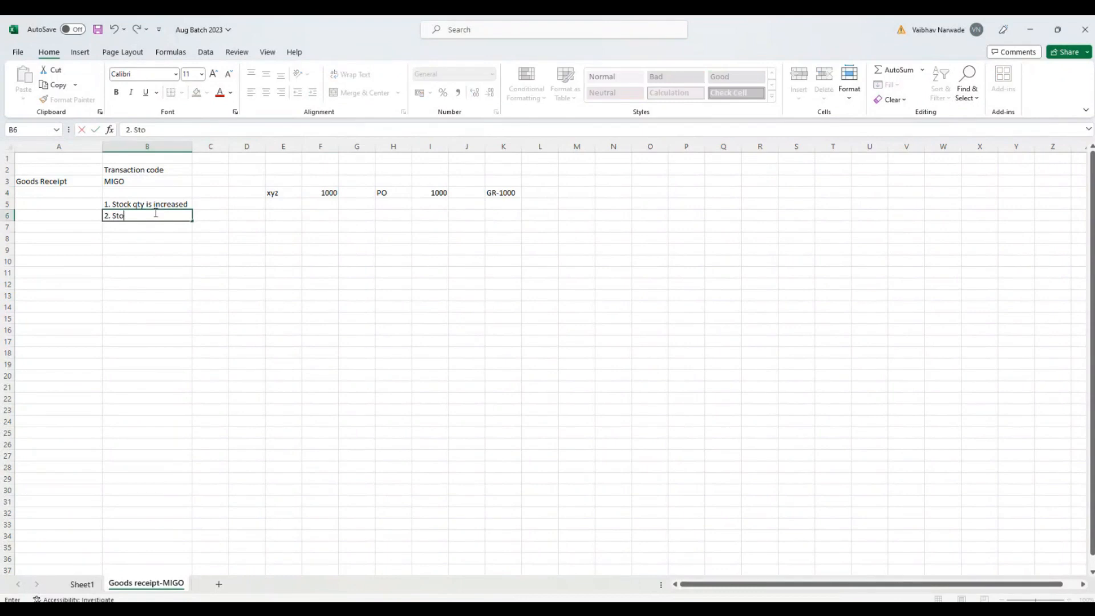
type("ck Value is incresed")
key("Return")
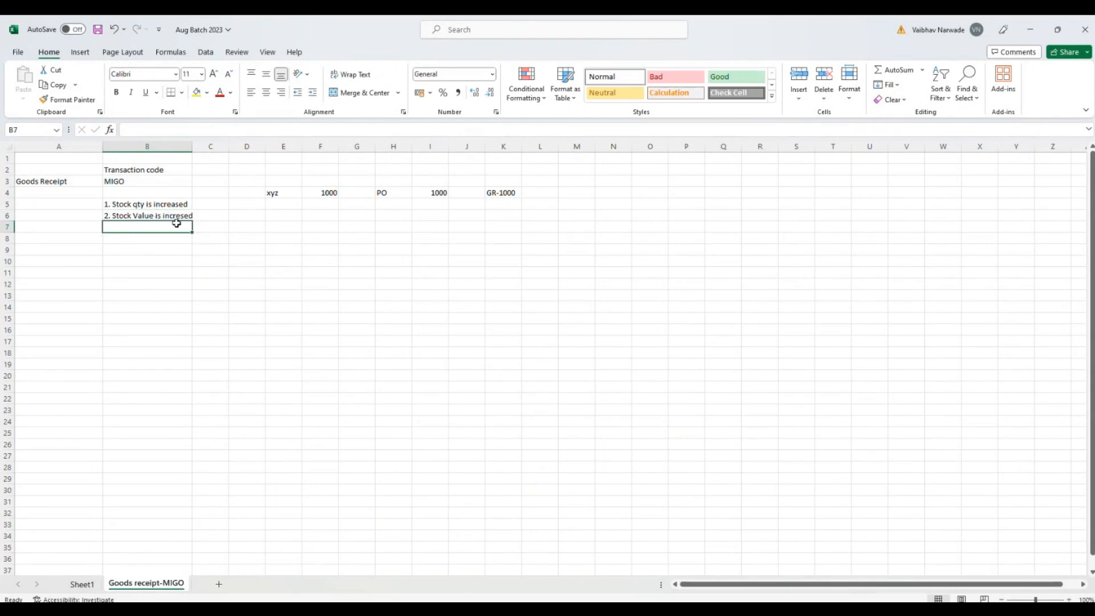
double_click(178, 216)
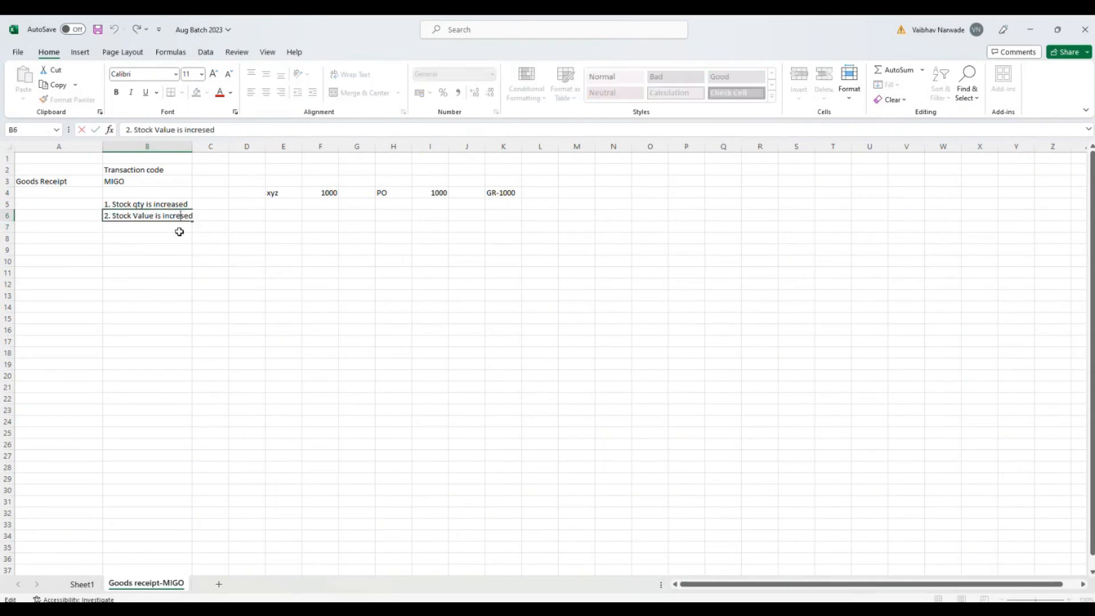
type("a")
left_click(179, 233)
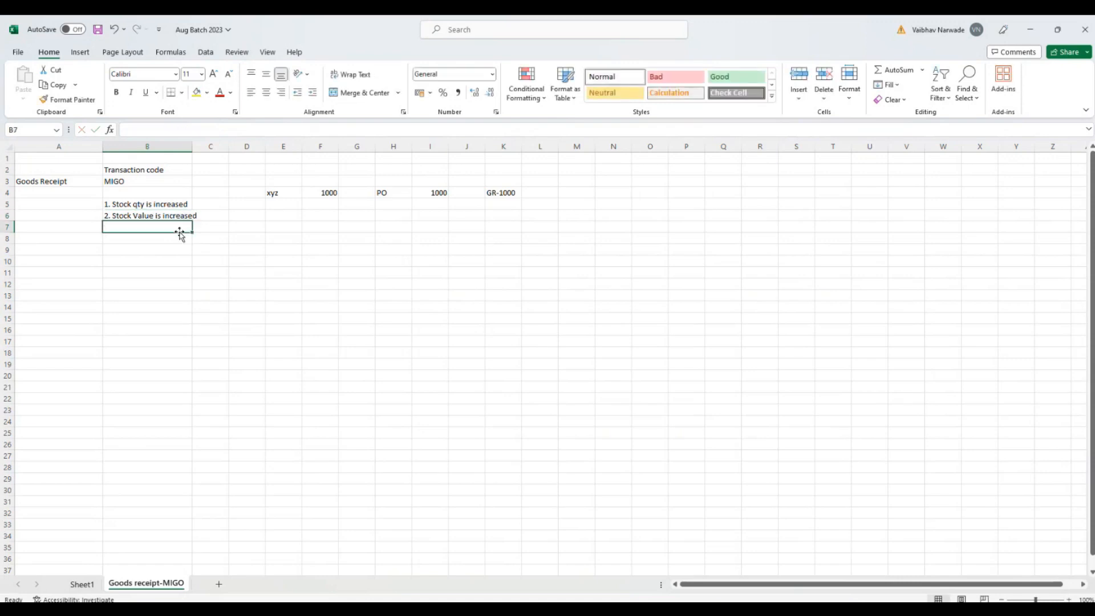
double_click(191, 150)
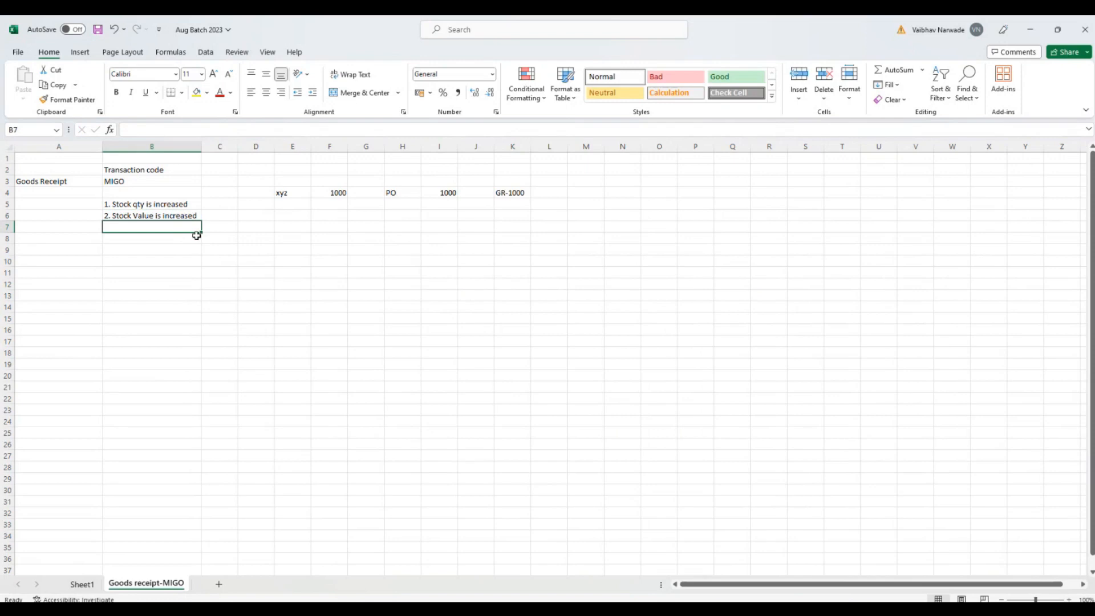
Step: Enter "3. Purchase order history is updated in Purchase Order" in cell B7 and fit column B to the text
type("3")
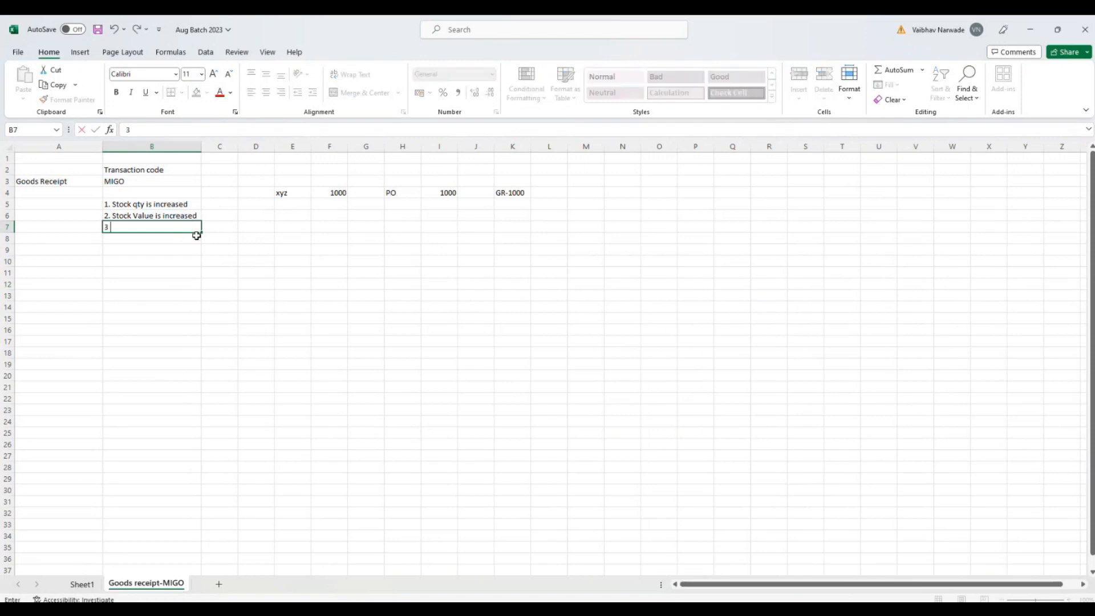
type(". Purchase order ")
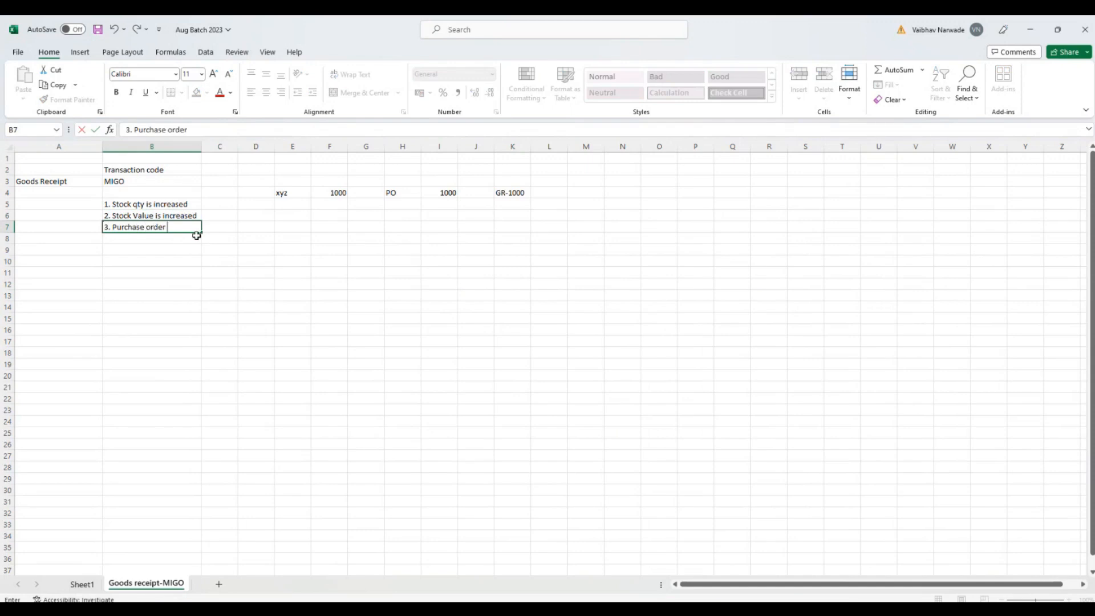
type("history is updated in Pu")
type("ed")
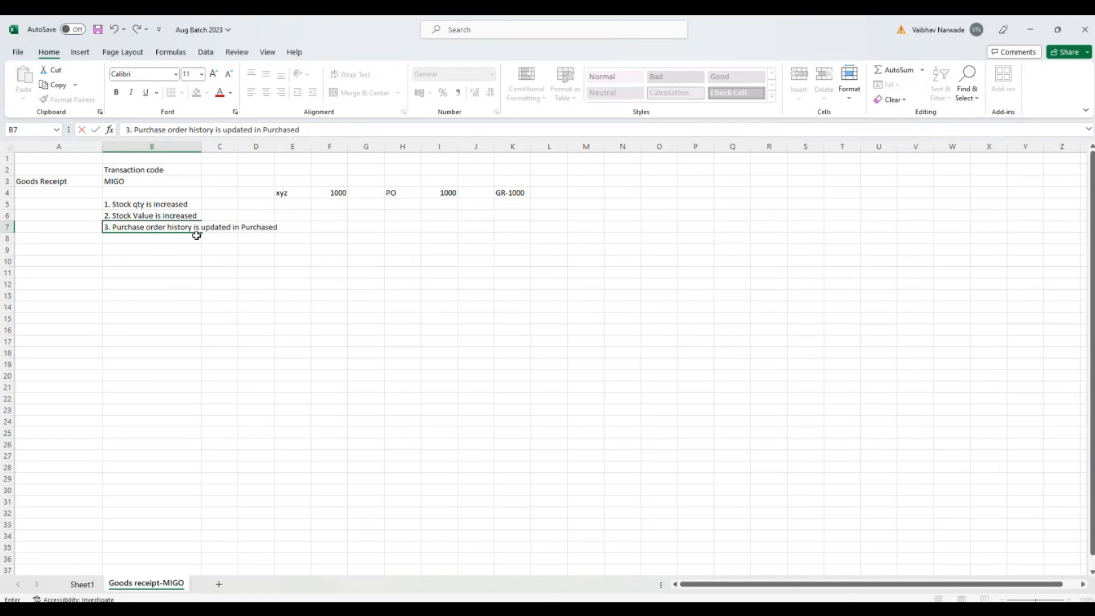
key("BackSpace")
type("Order")
key("Return")
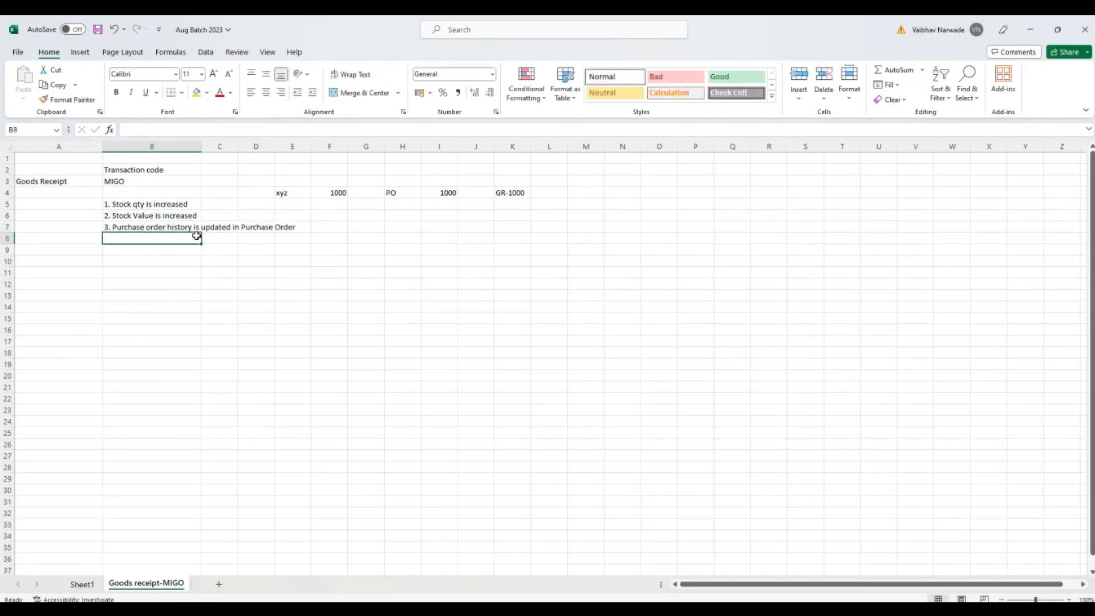
double_click(200, 146)
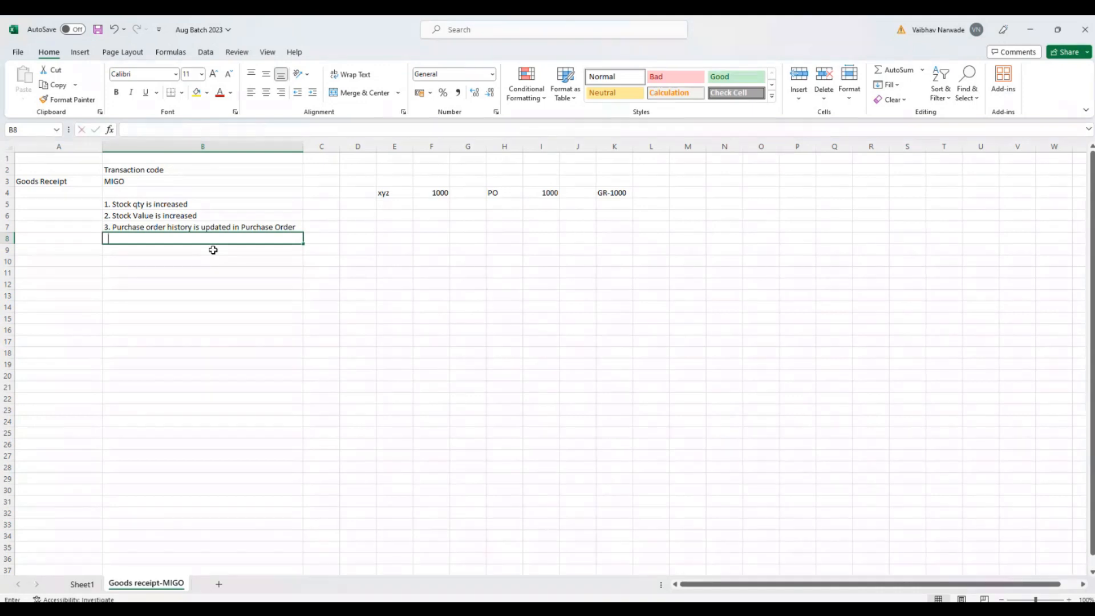
Step: Enter "4. Material Document & accounting documents are generated as a result of Goods receipt" in cell B8 and fit column B to the text
type("4.")
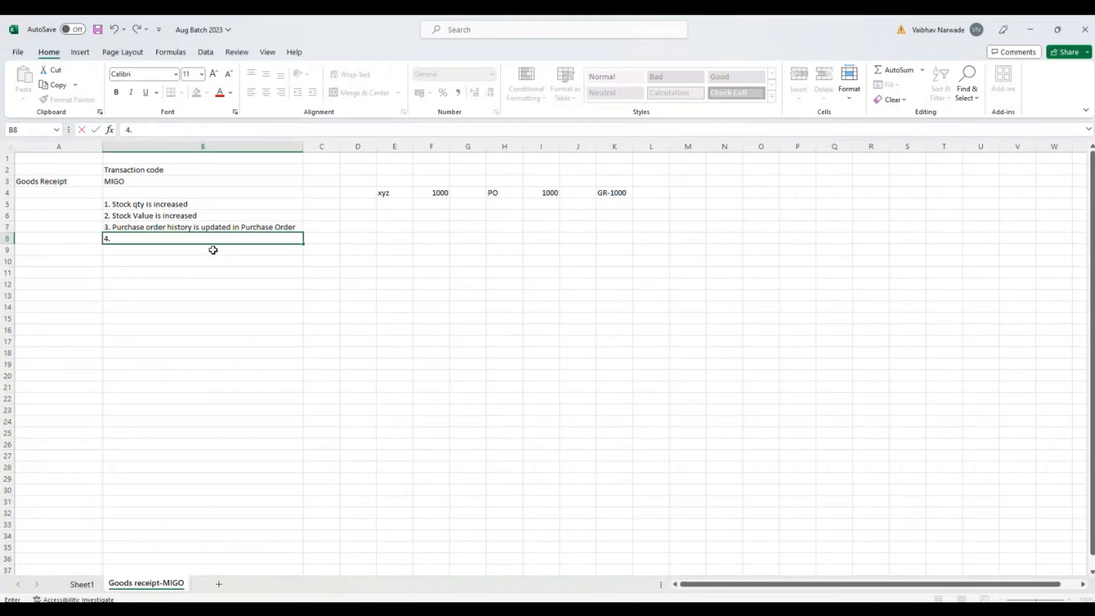
type(" Material Document")
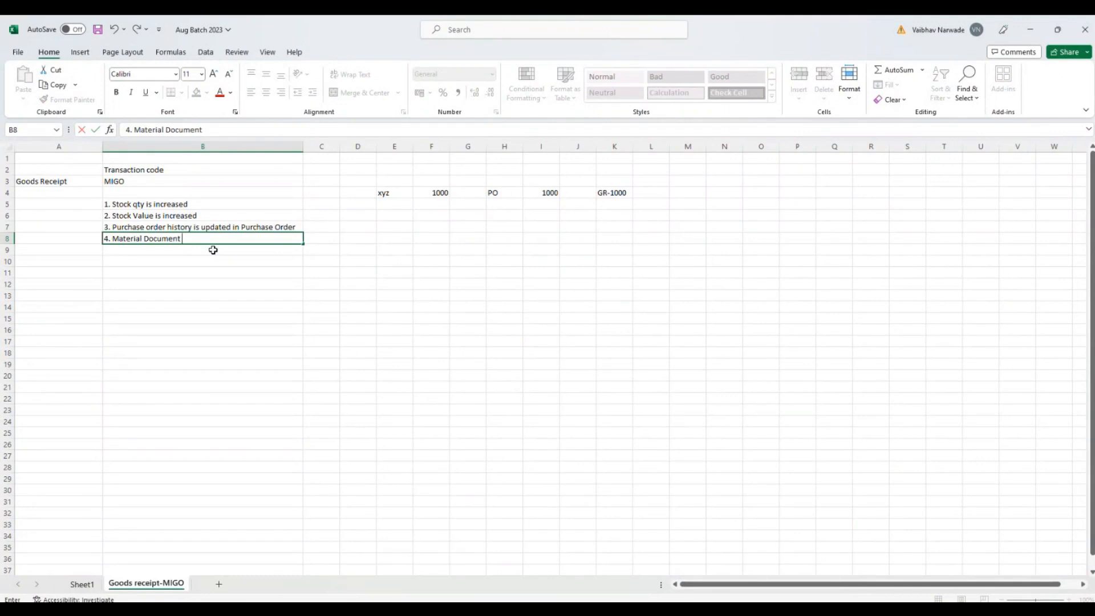
type(" & accounting documen")
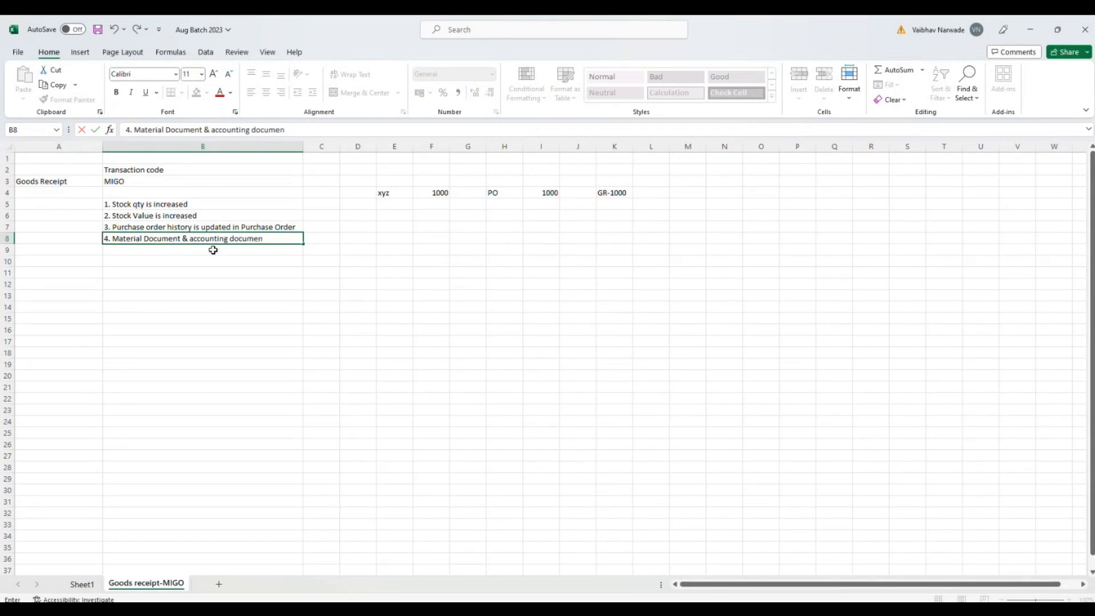
type("ts are generated as a re")
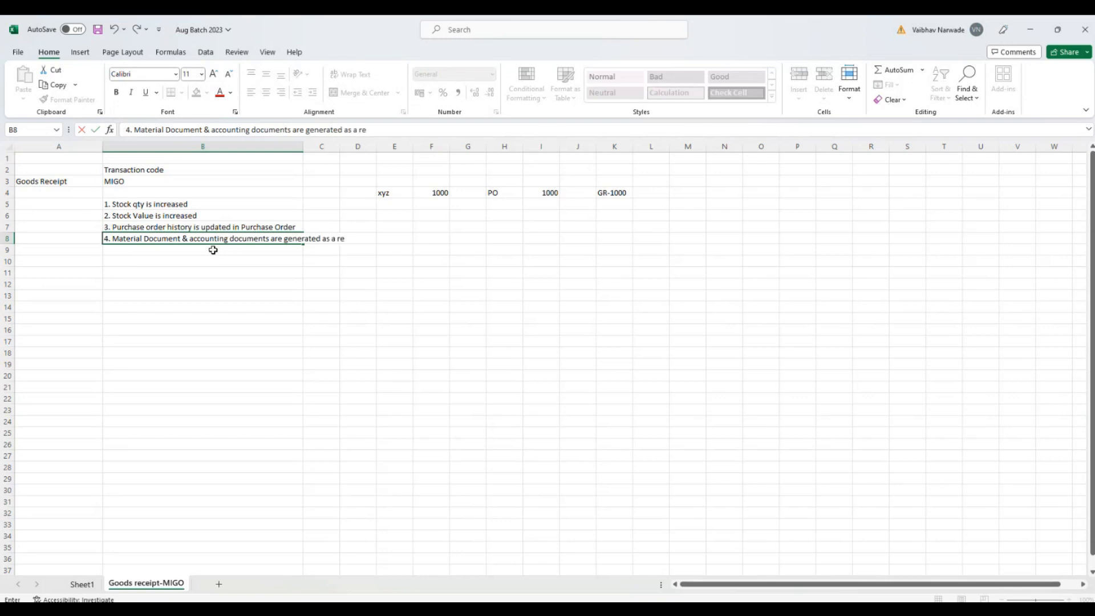
type("sult of Goods receipt")
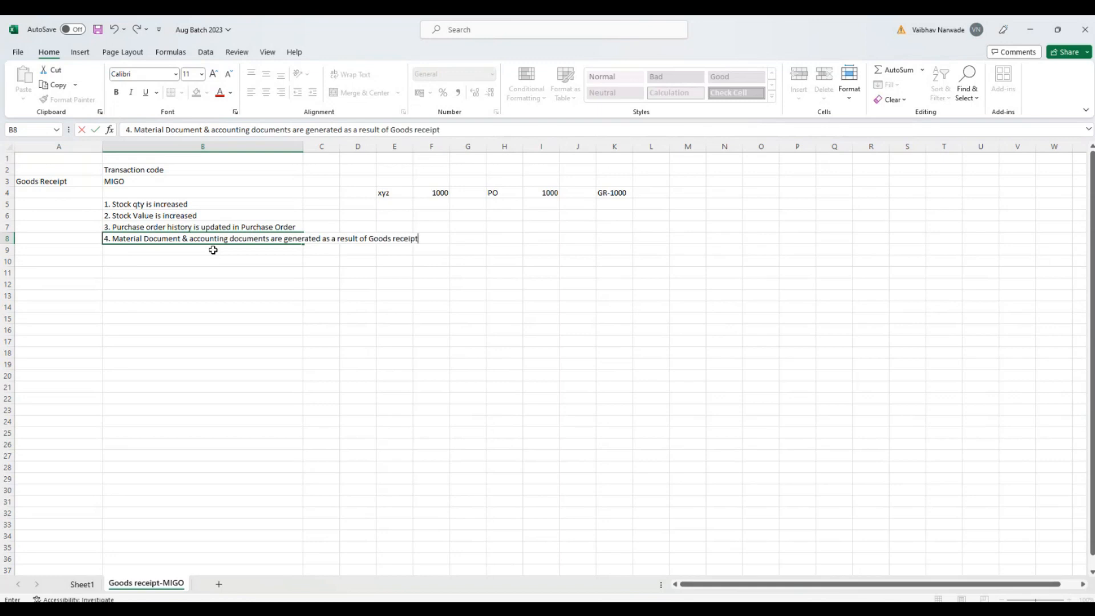
key("Return")
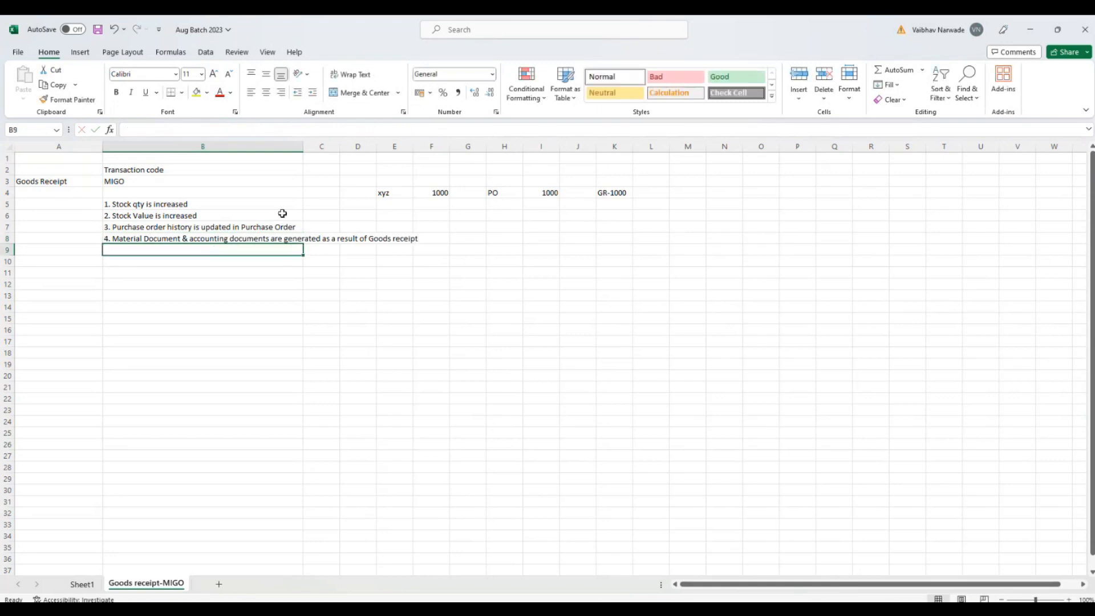
double_click(305, 144)
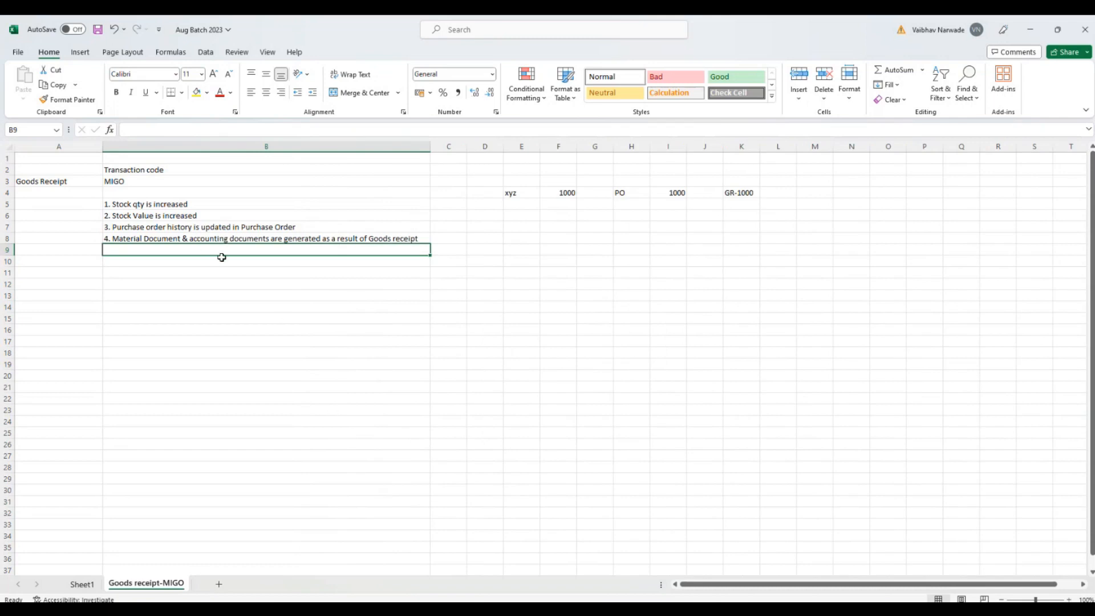
Step: Enter "5. Moving Average price in material master is recalculated at GR" in cell B9
type("5")
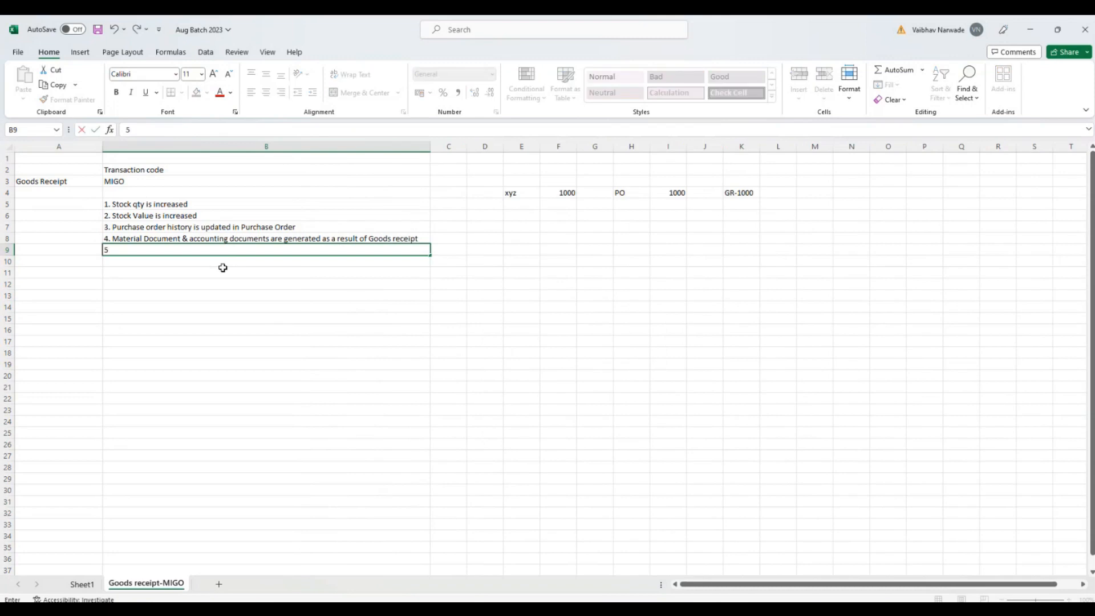
type(". Moving vag")
key("BackSpace")
key("BackSpace")
type("Average")
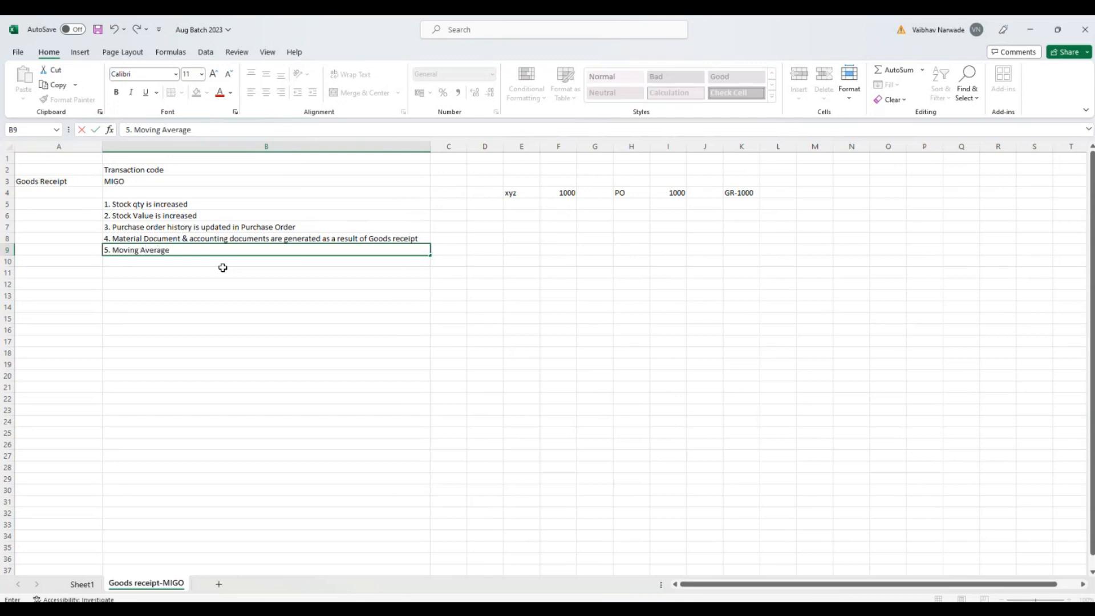
type(" price in material master is recalculate")
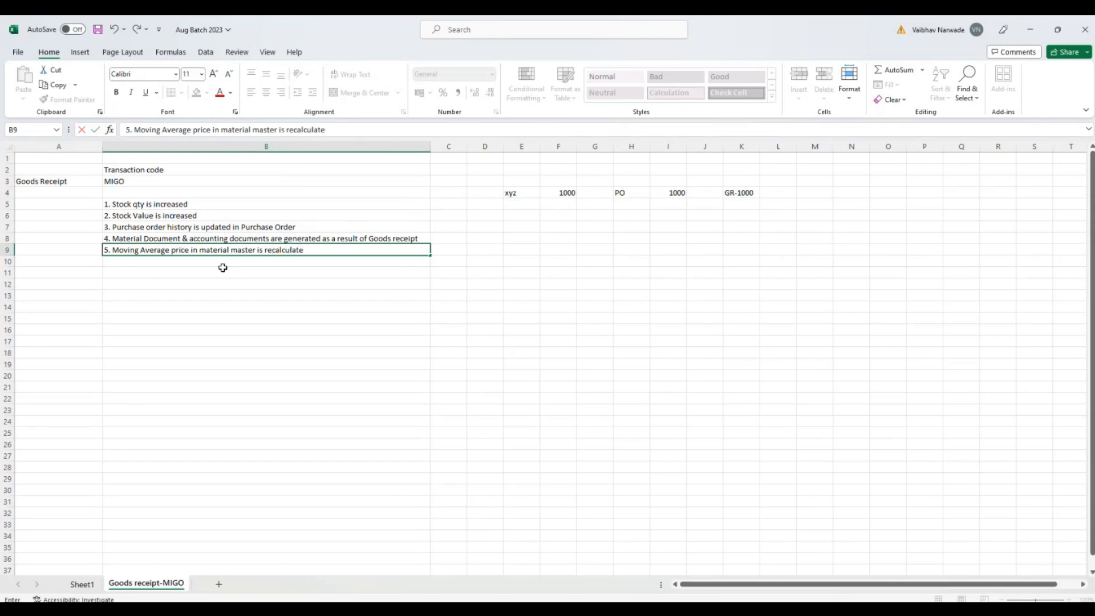
type("d at GR")
key("Return")
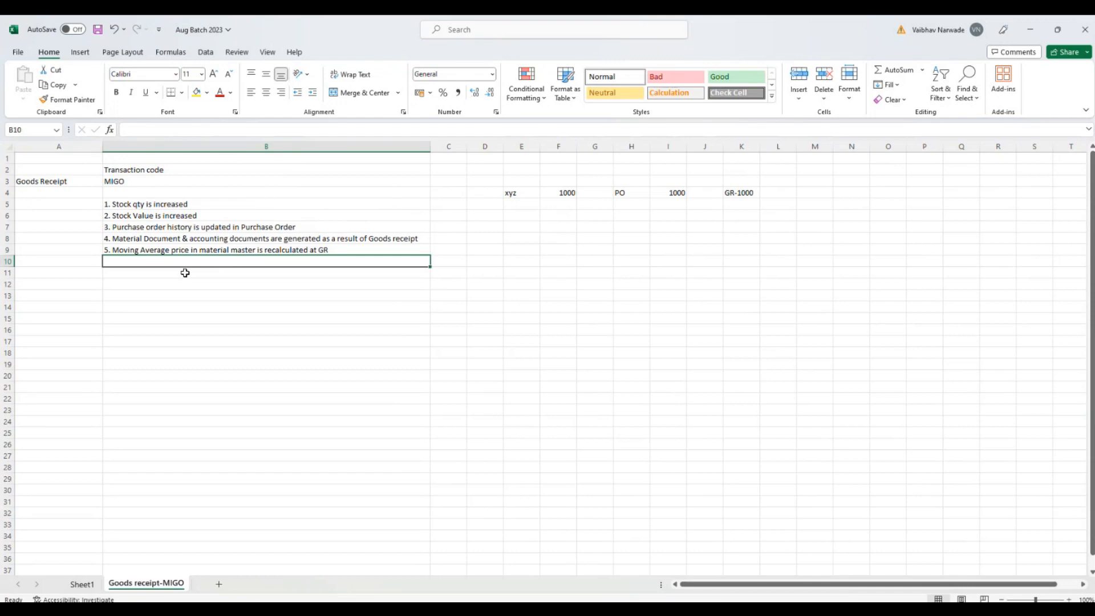
left_click(166, 277)
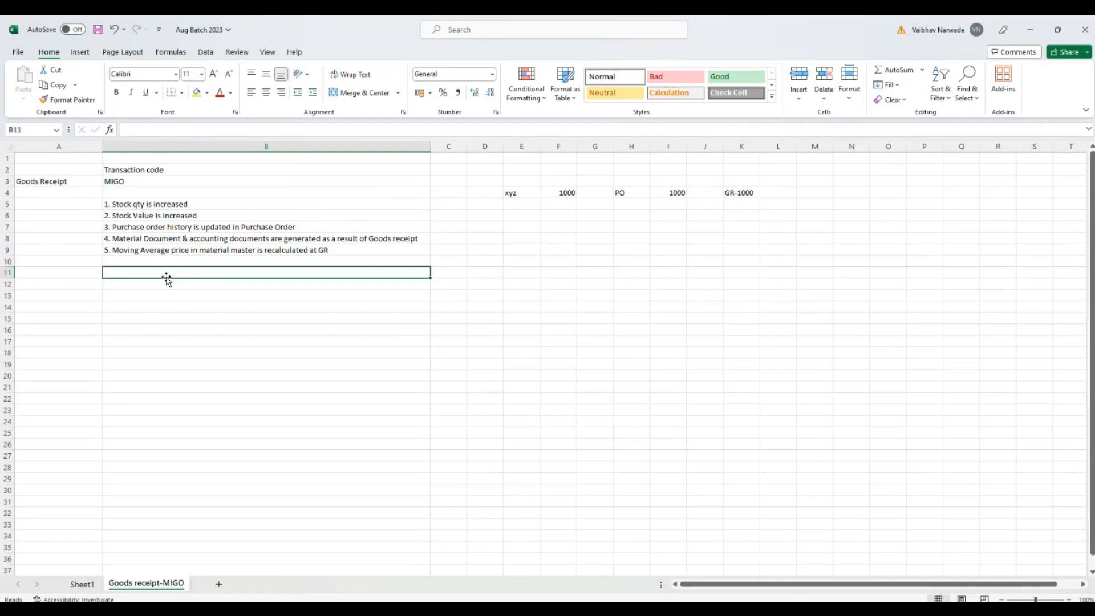
left_click(211, 208)
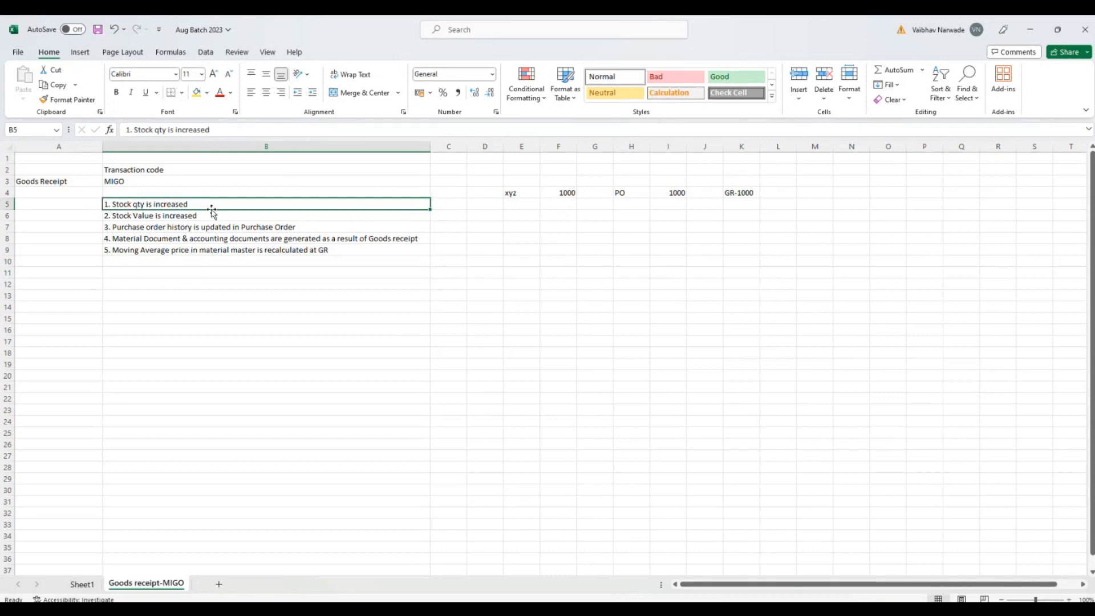
left_click(201, 215)
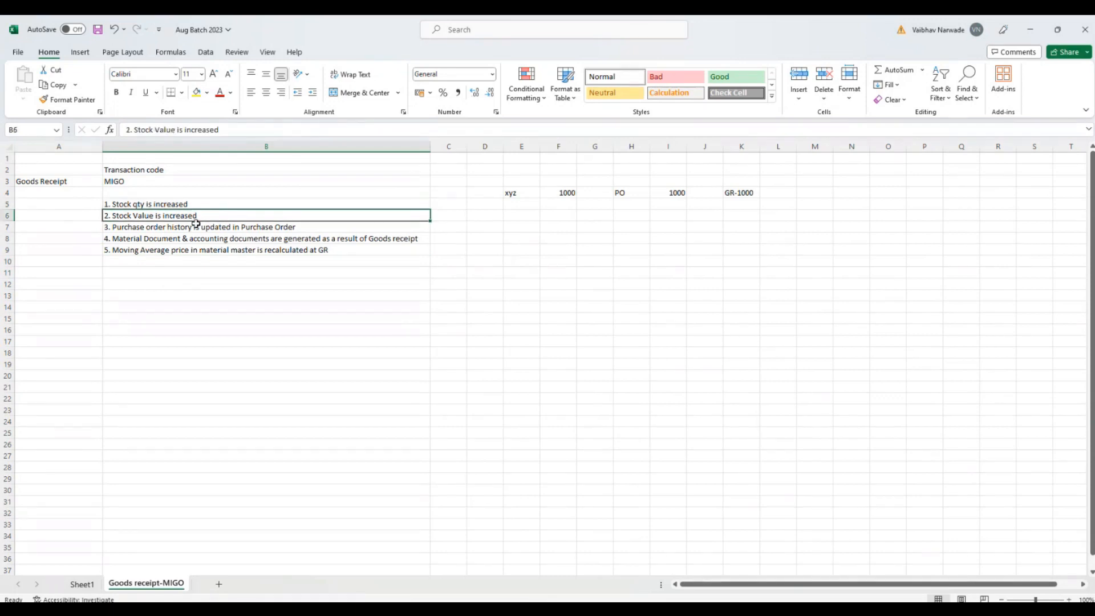
left_click(167, 234)
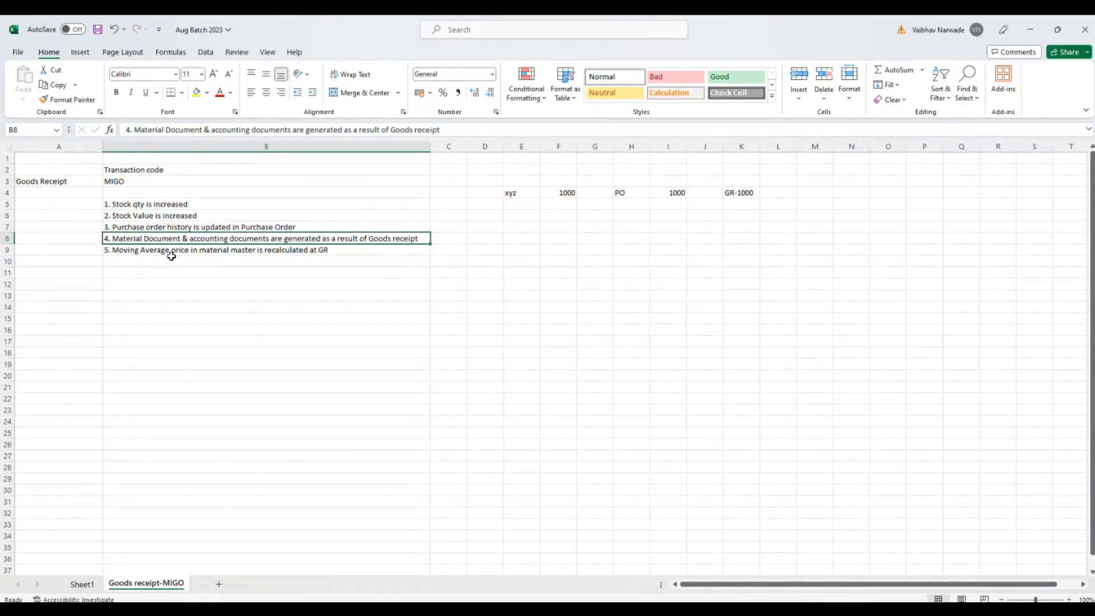
left_click(226, 281)
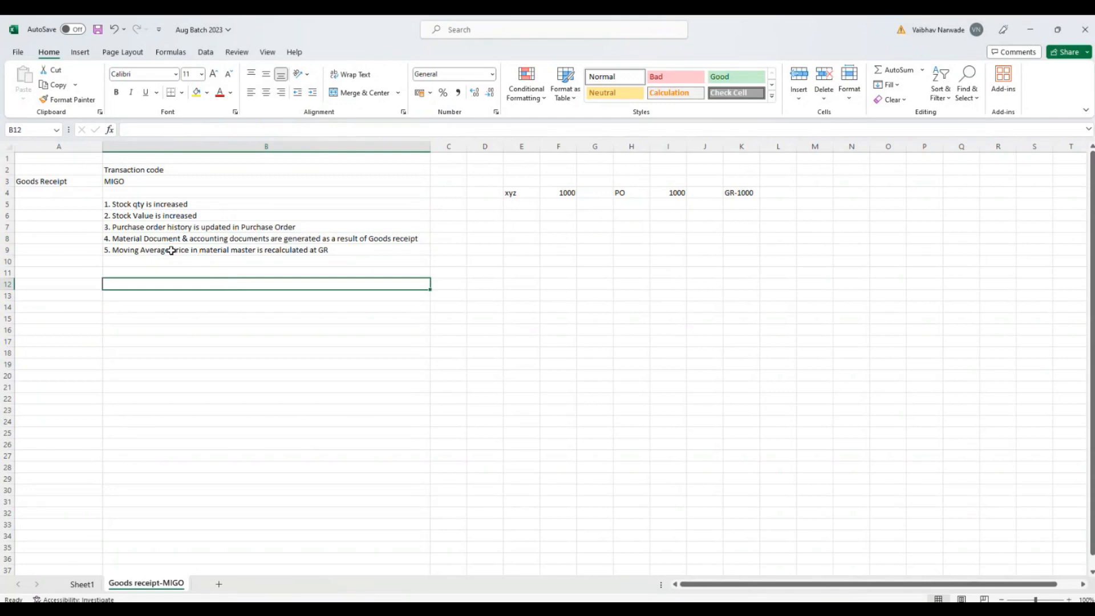
Step: Minimize the workbook, launch SAP Logon and open the "sap mm" connection
left_click(1031, 29)
double_click(21, 213)
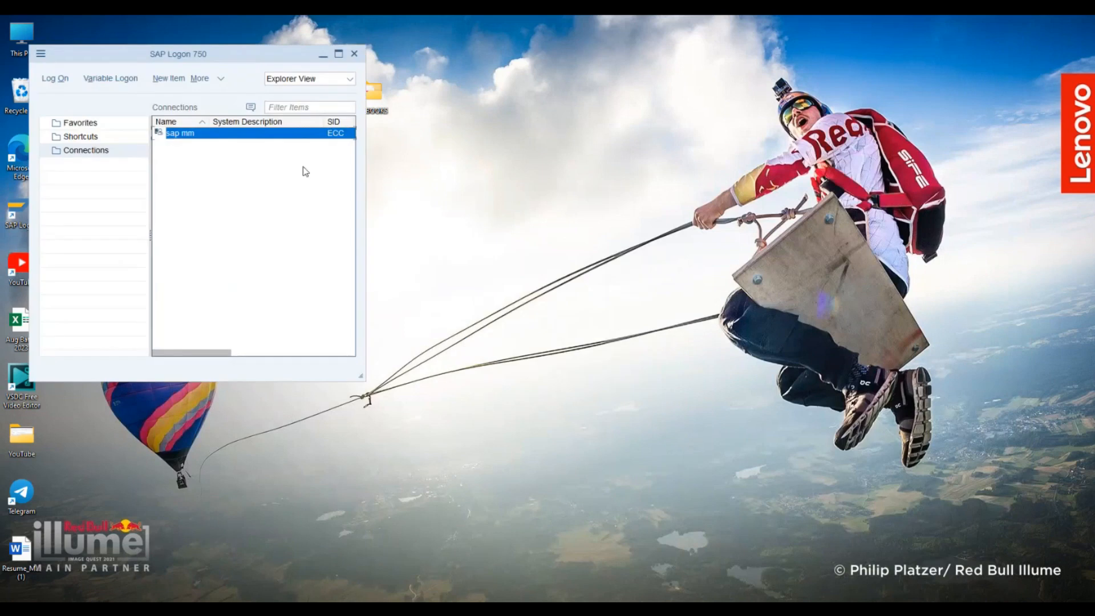
double_click(303, 131)
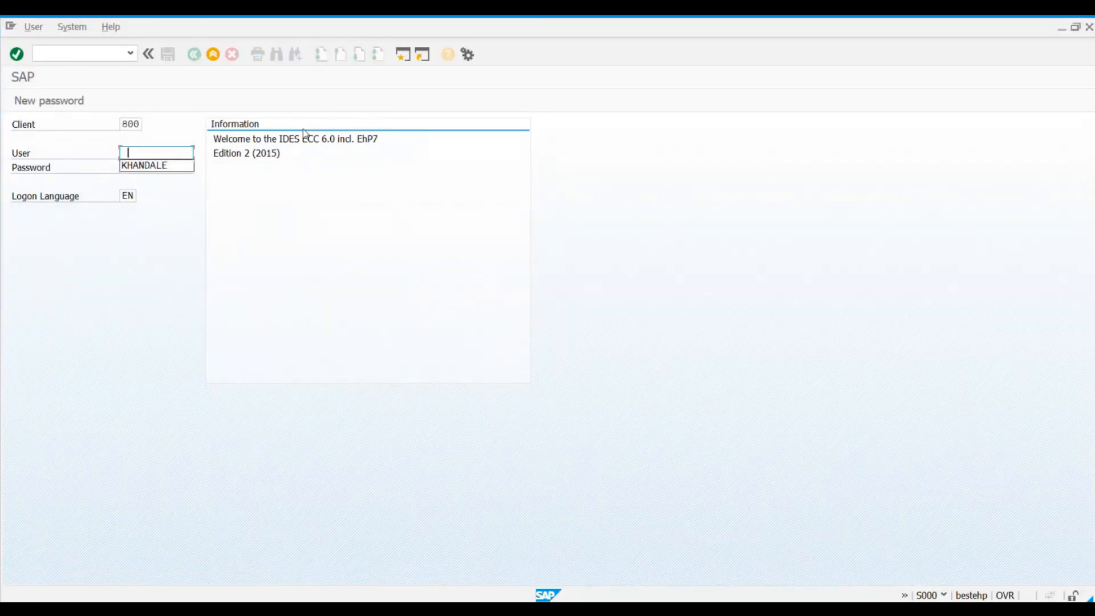
Step: Fill in the saved user name, enter the account password and log on to client 800
left_click(146, 167)
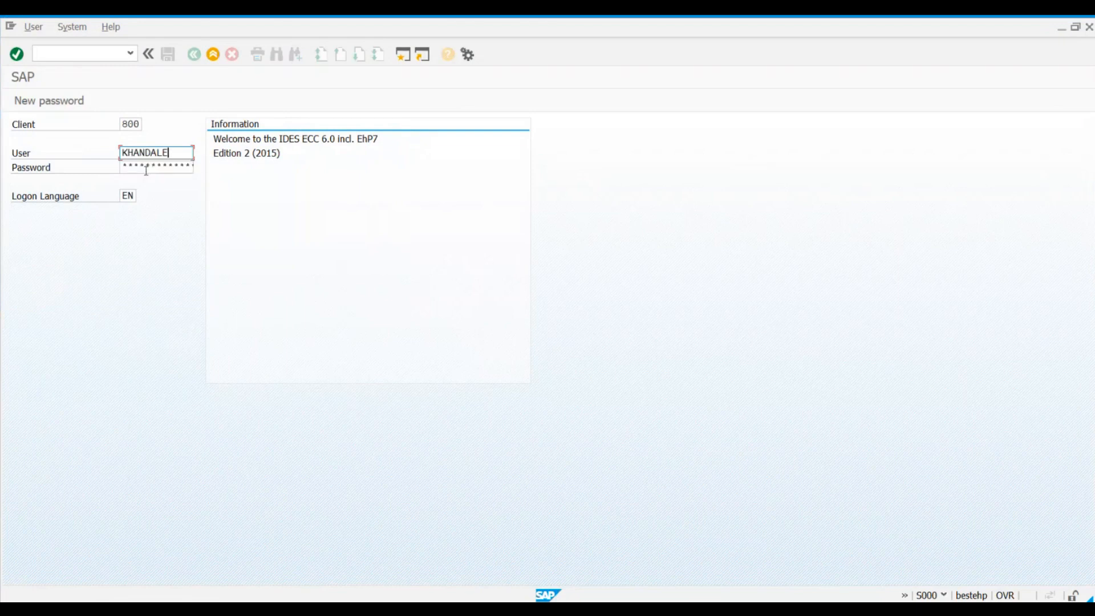
key("Tab")
type("******")
key("Return")
left_click(147, 170)
type("********")
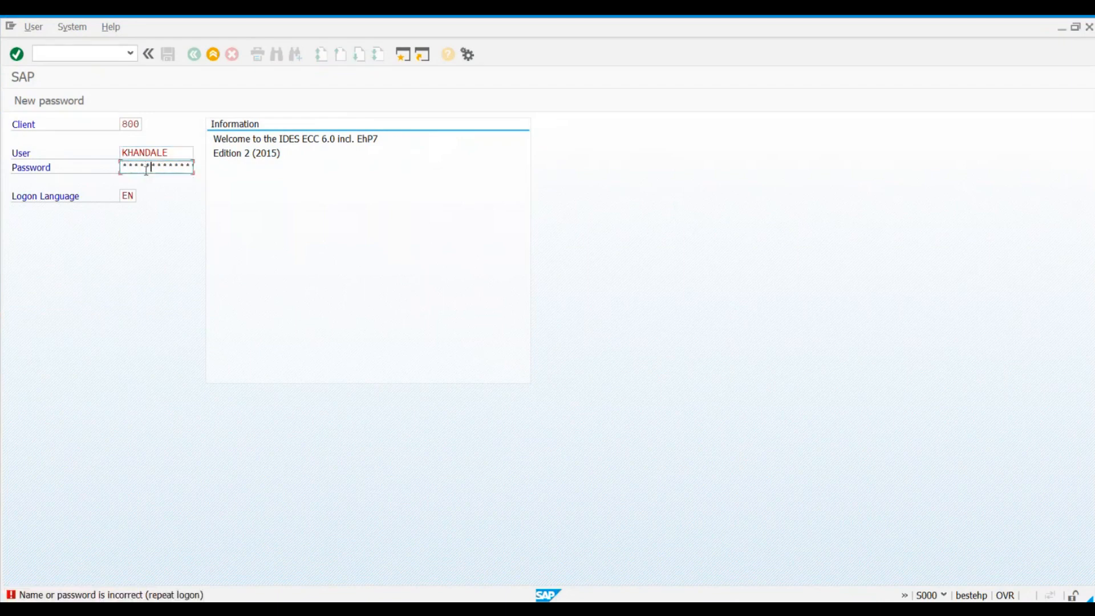
key("Return")
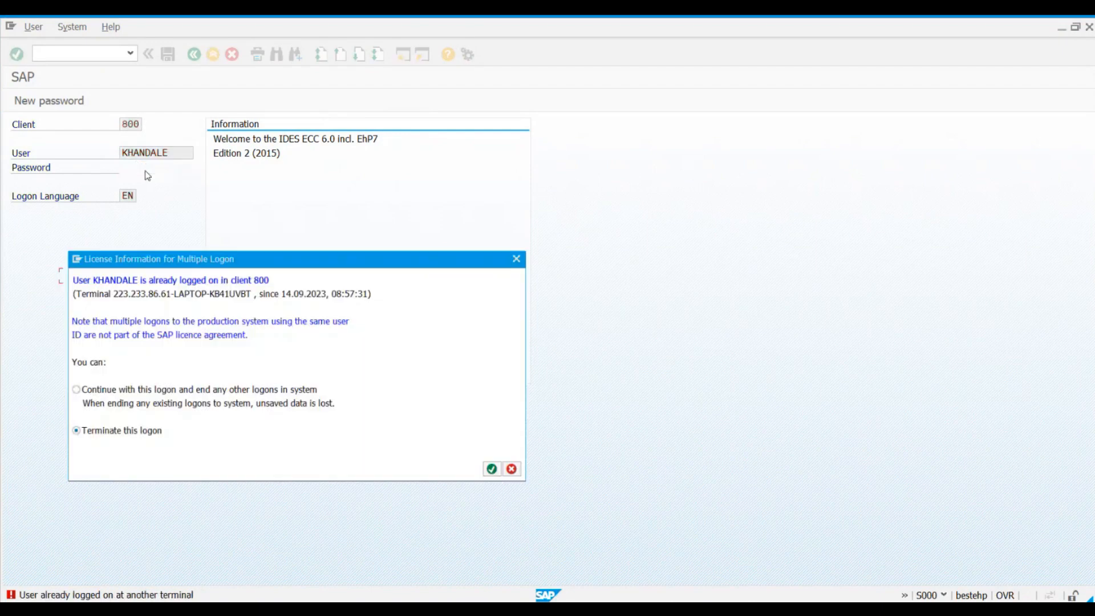
Step: Continue with this logon while ending the user's other logons, and acknowledge the failed-logon information
left_click(84, 397)
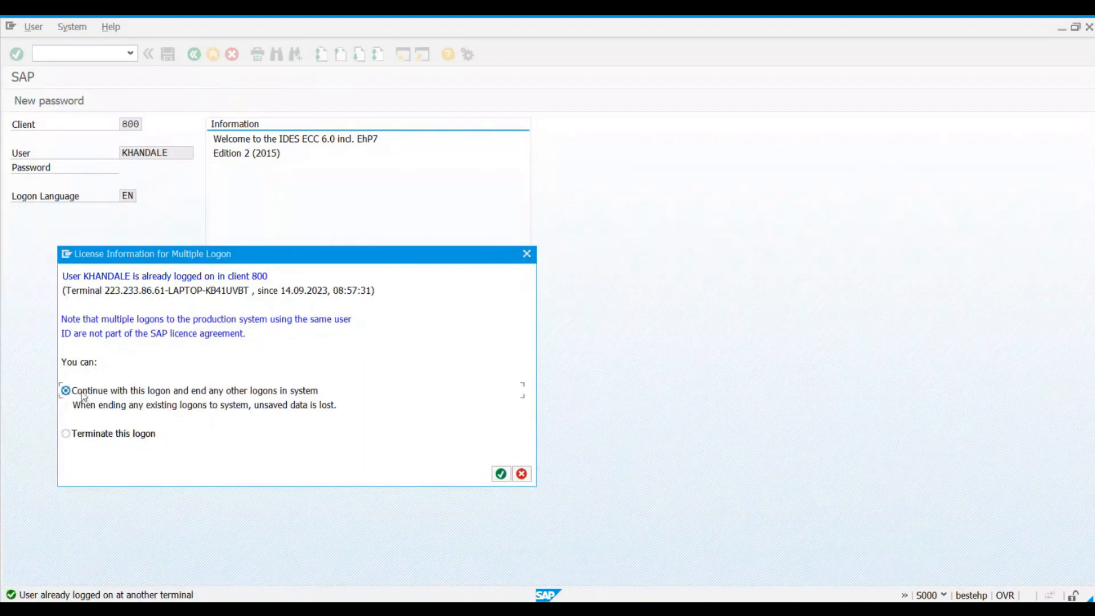
key("Return")
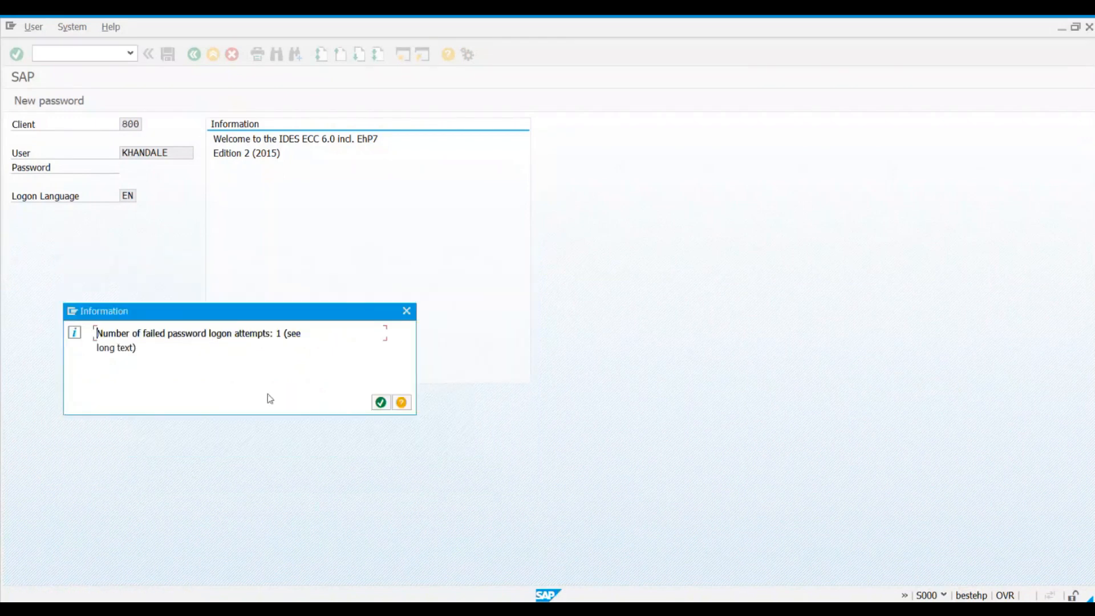
left_click(380, 402)
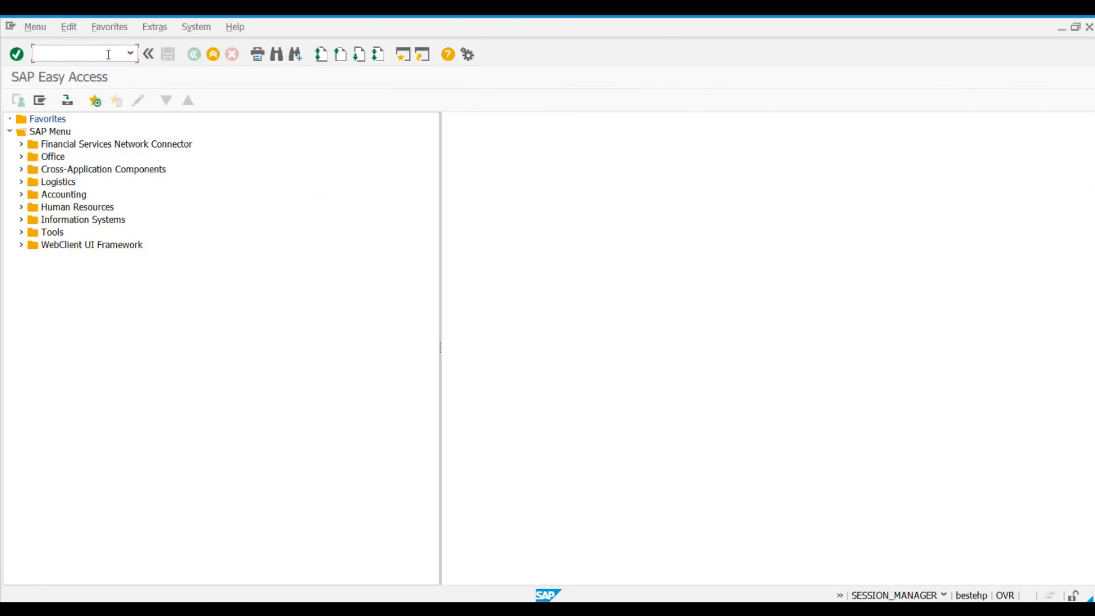
Step: Start transaction ME21N and display the last purchase order in the list of my purchase orders
type("me21n")
key("Return")
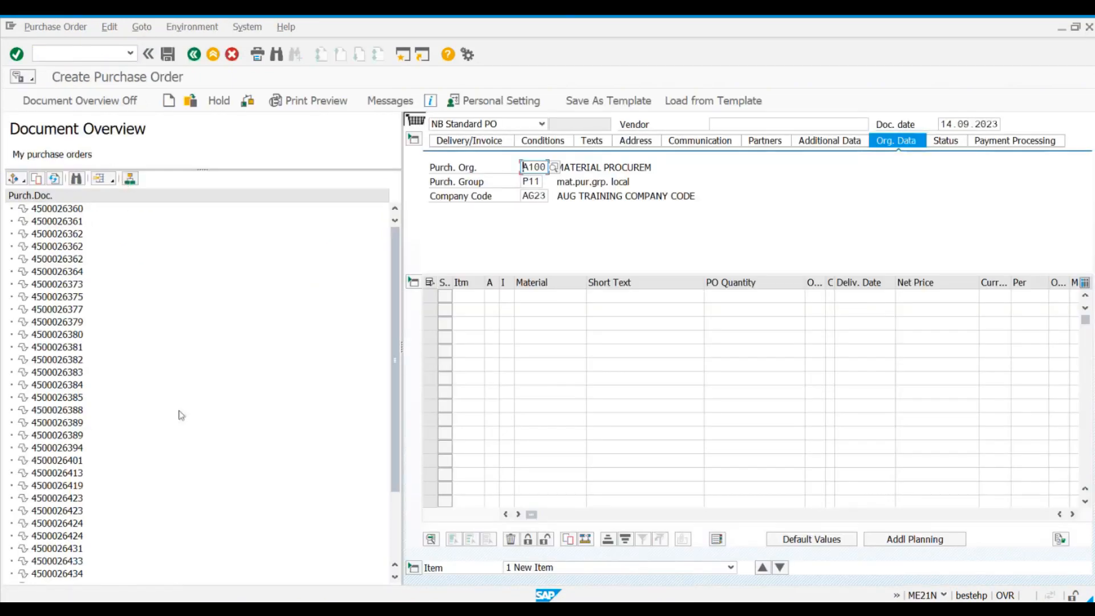
scroll(277, 427, "down", 3)
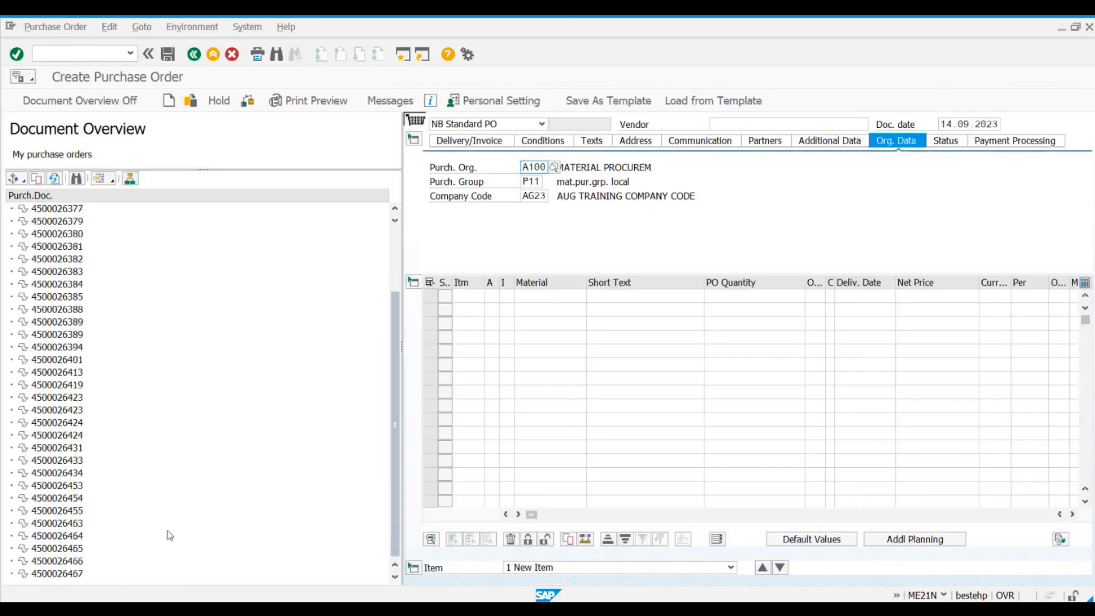
left_click(57, 573)
double_click(57, 573)
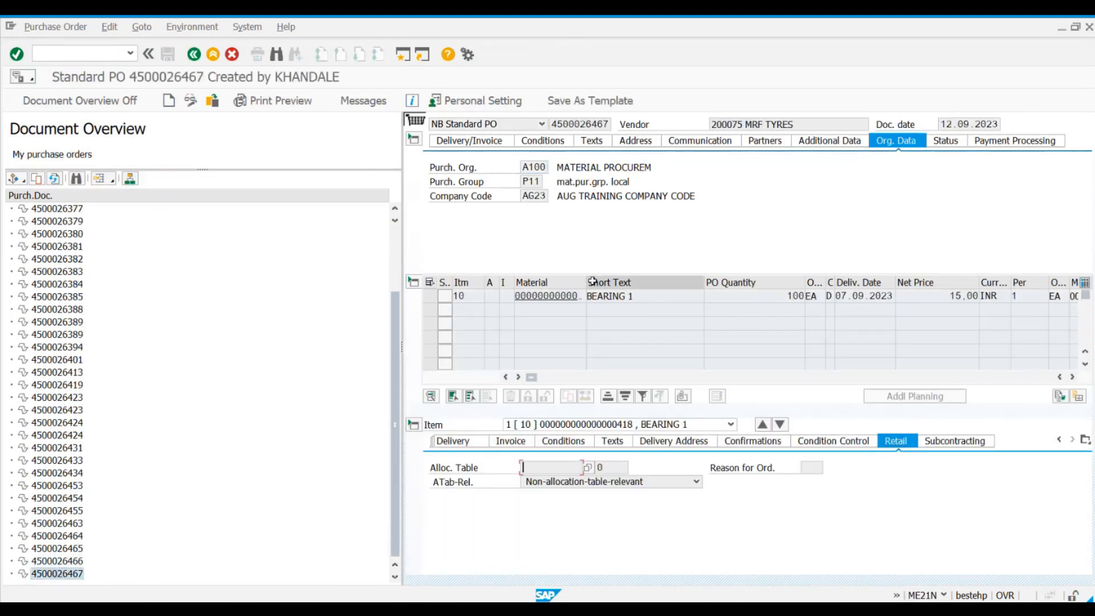
Step: Widen the item table's Material column, and hide the document overview to give the purchase order more room
left_click_drag(586, 282, 637, 282)
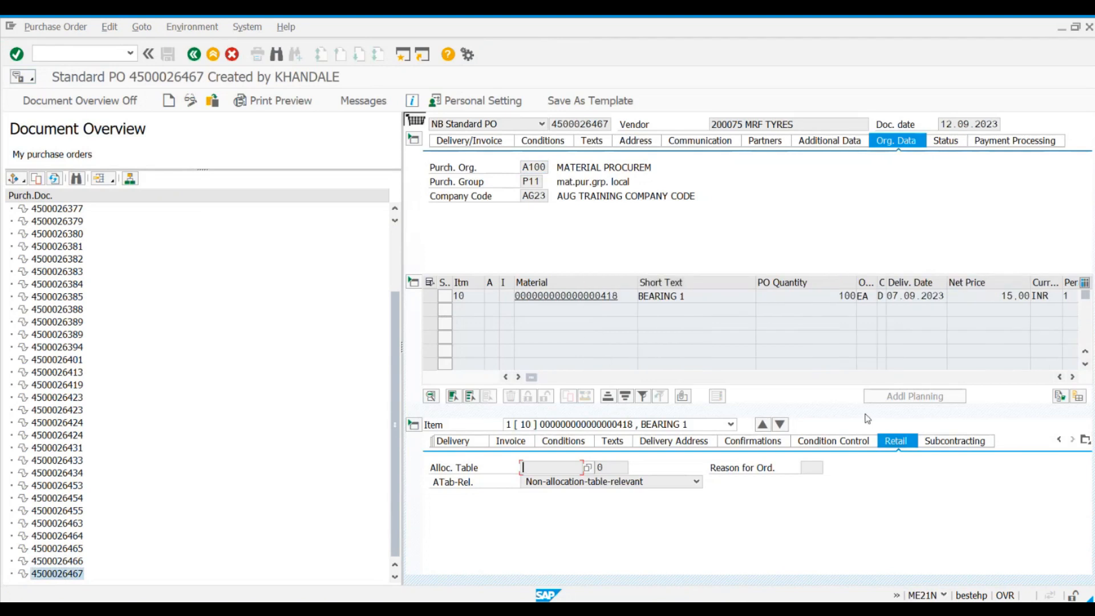
left_click(57, 107)
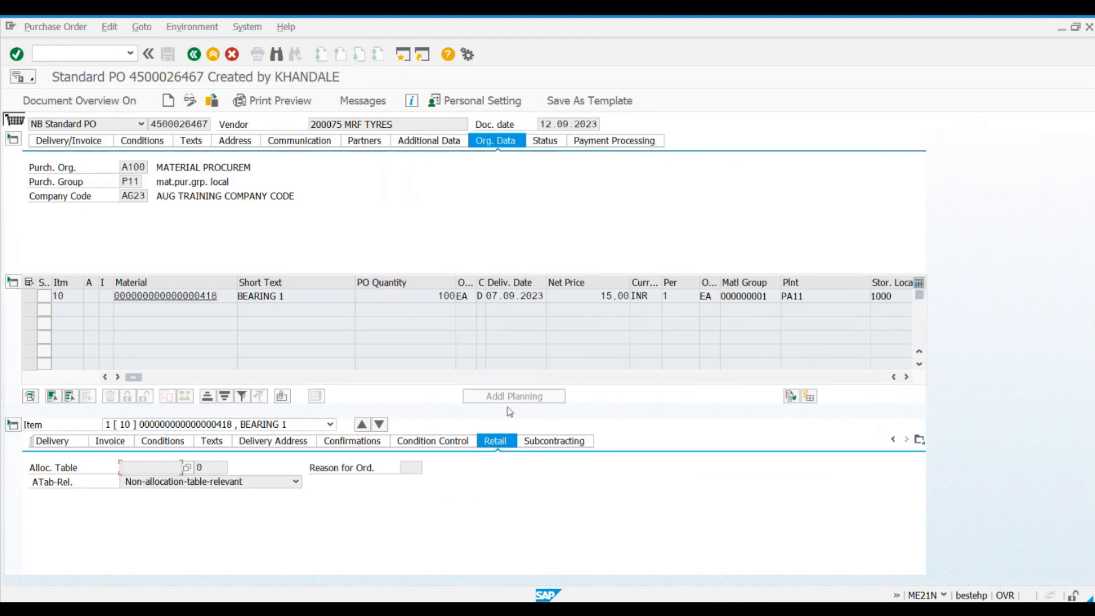
left_click(903, 442)
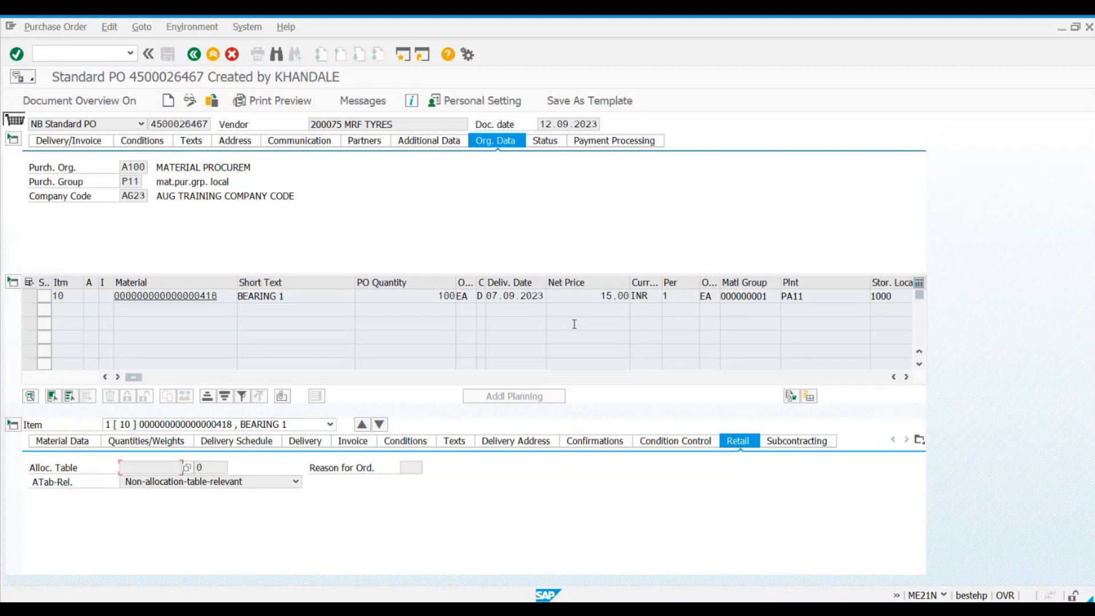
Step: Examine the PO quantity and net price of the BEARING 1 item
left_click(394, 295)
left_click_drag(419, 292, 455, 294)
left_click(455, 294)
left_click_drag(593, 297, 625, 301)
left_click(624, 299)
Step: Display the material master of BEARING 1 from the purchase order item and go to its Accounting 1 view
left_click(151, 297)
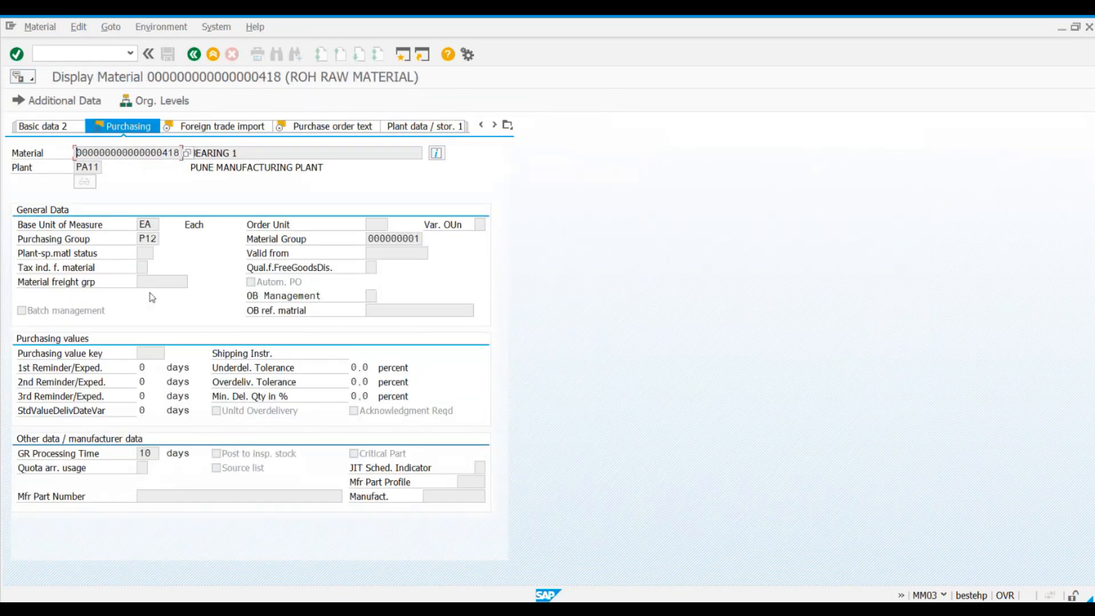
left_click(508, 125)
left_click(544, 254)
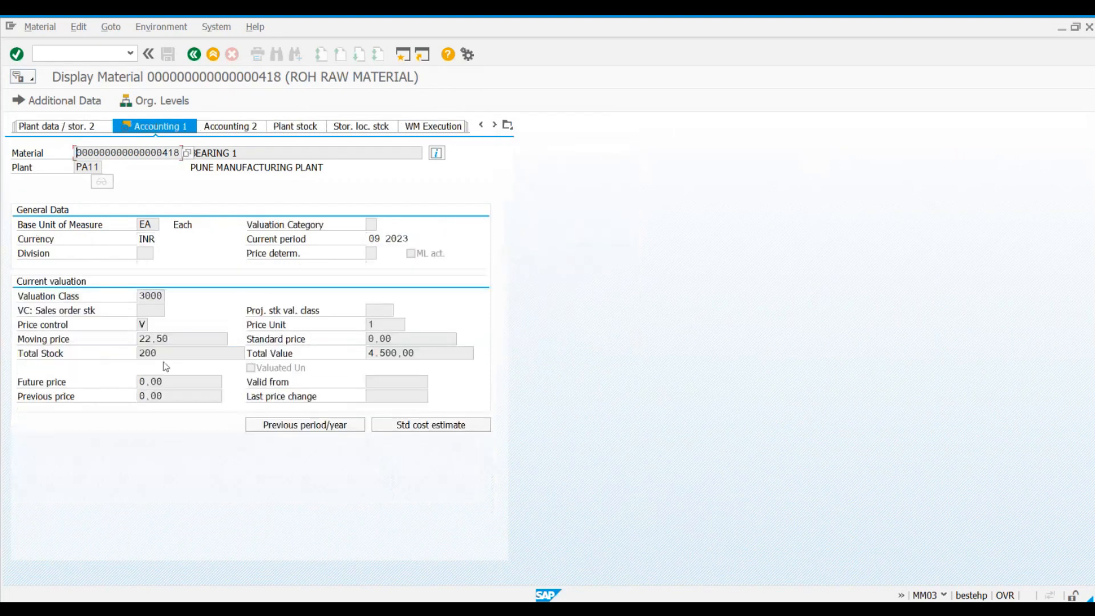
Step: Check the possible values for price control, and examine the material's moving price and total stock
left_click(142, 323)
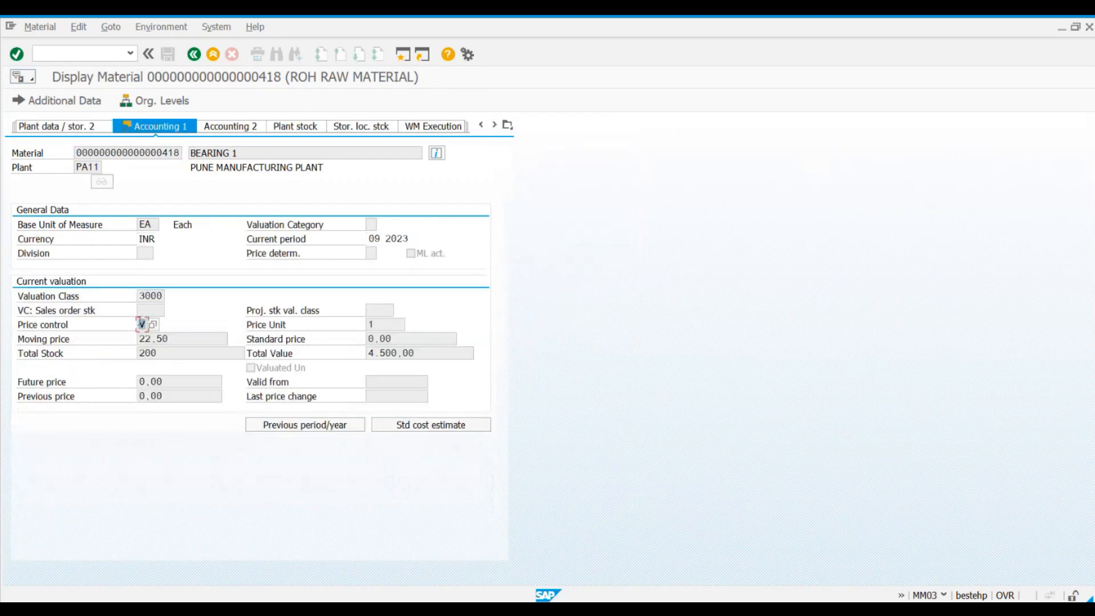
left_click(153, 325)
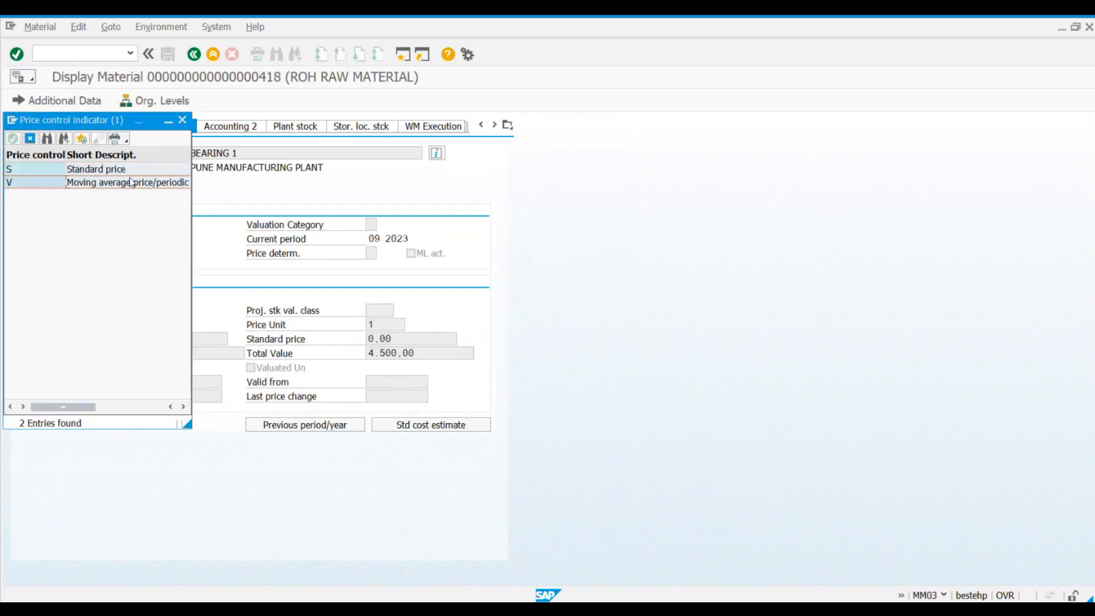
left_click(182, 120)
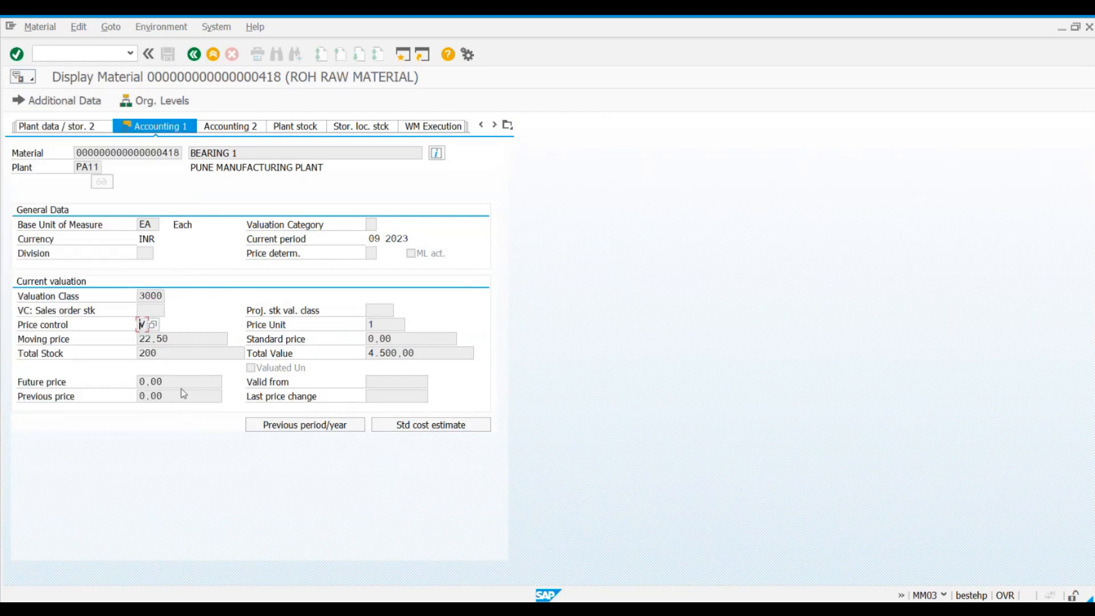
left_click(186, 341)
left_click_drag(186, 340, 136, 342)
left_click(135, 343)
left_click(158, 352)
left_click(179, 353)
Step: Start transaction MMBE in a new session and run the stock overview for material 418, plant PA11 and storage location 1000
left_click(402, 54)
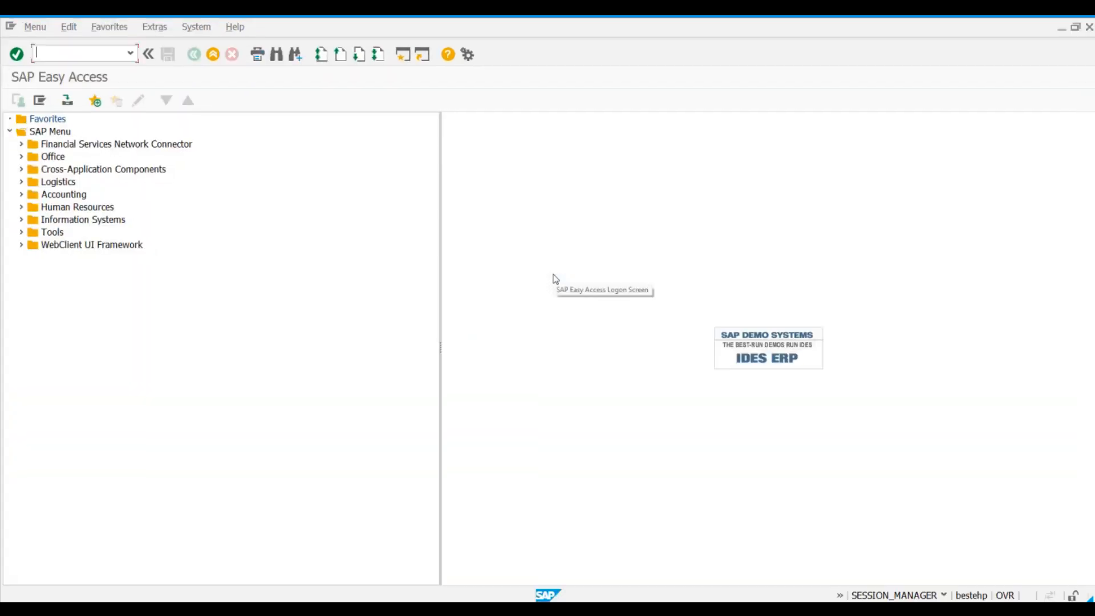
type("mmbe")
key("Return")
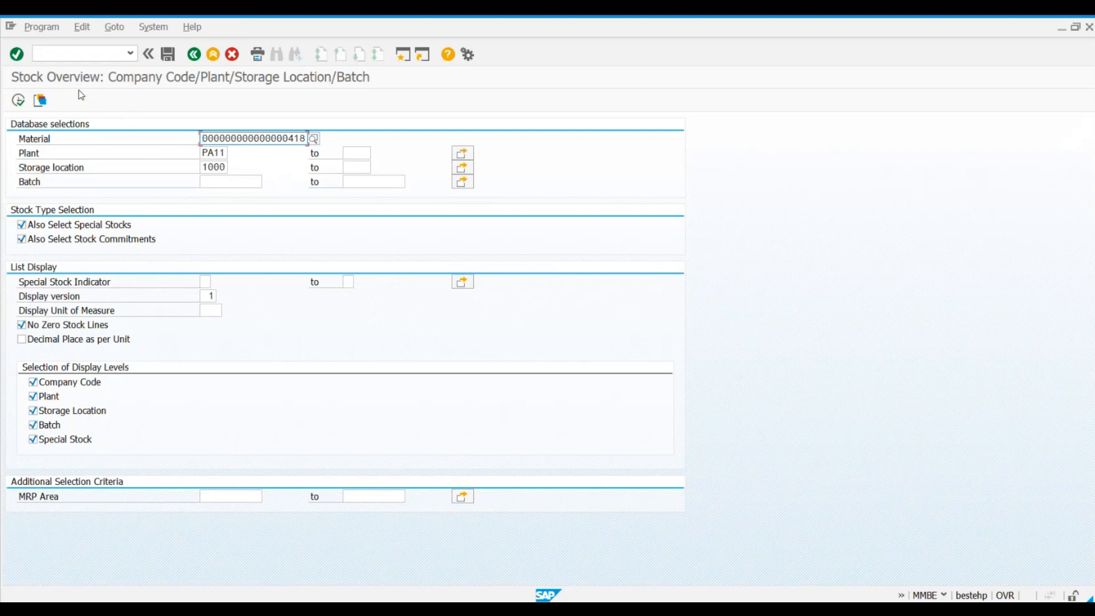
key("alt+Tab")
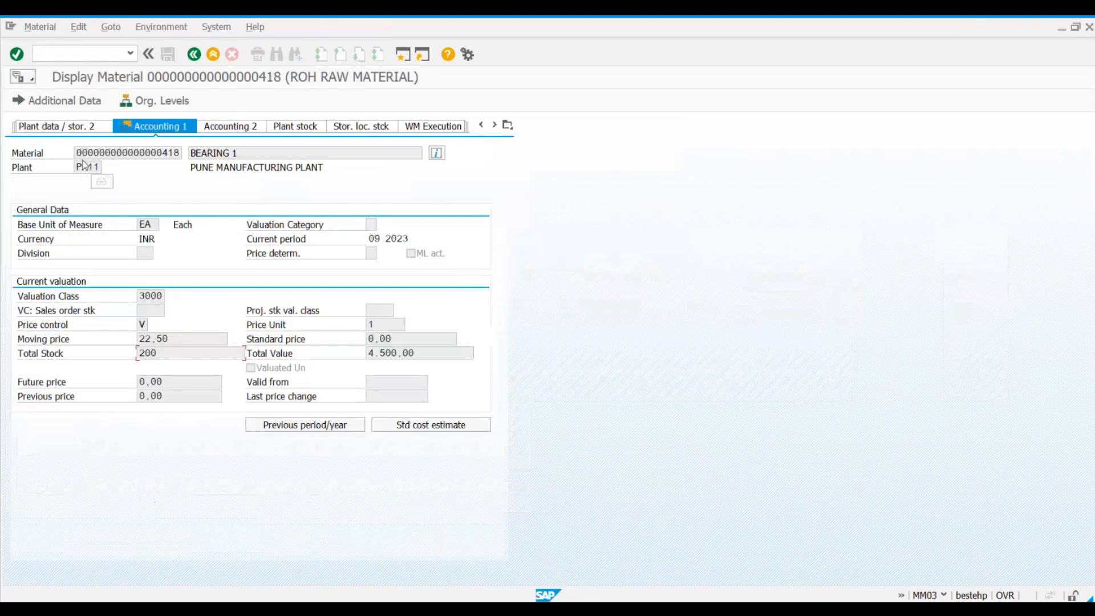
key("alt+Tab")
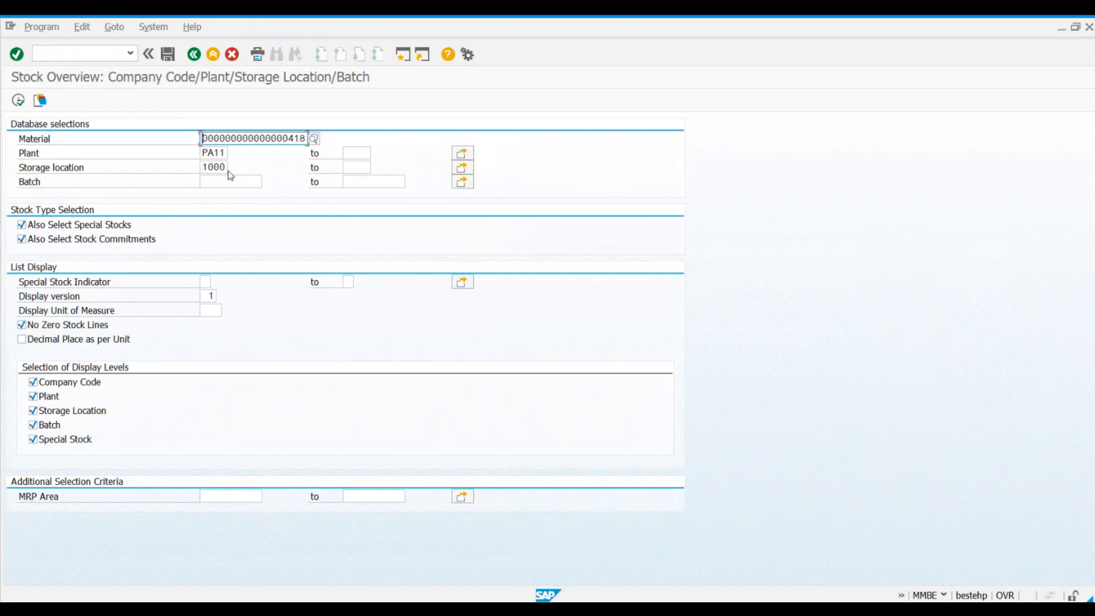
left_click(22, 103)
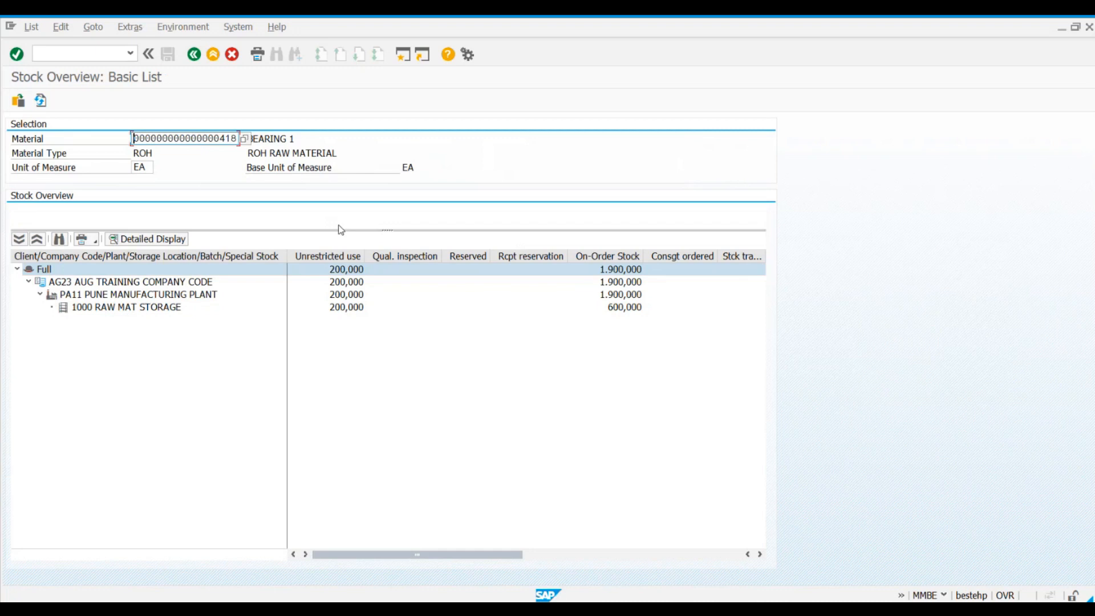
Step: Examine the unrestricted-use and on-order stock of storage location 1000 RAW MAT STORAGE
left_click(344, 309)
left_click(338, 260)
left_click(329, 308)
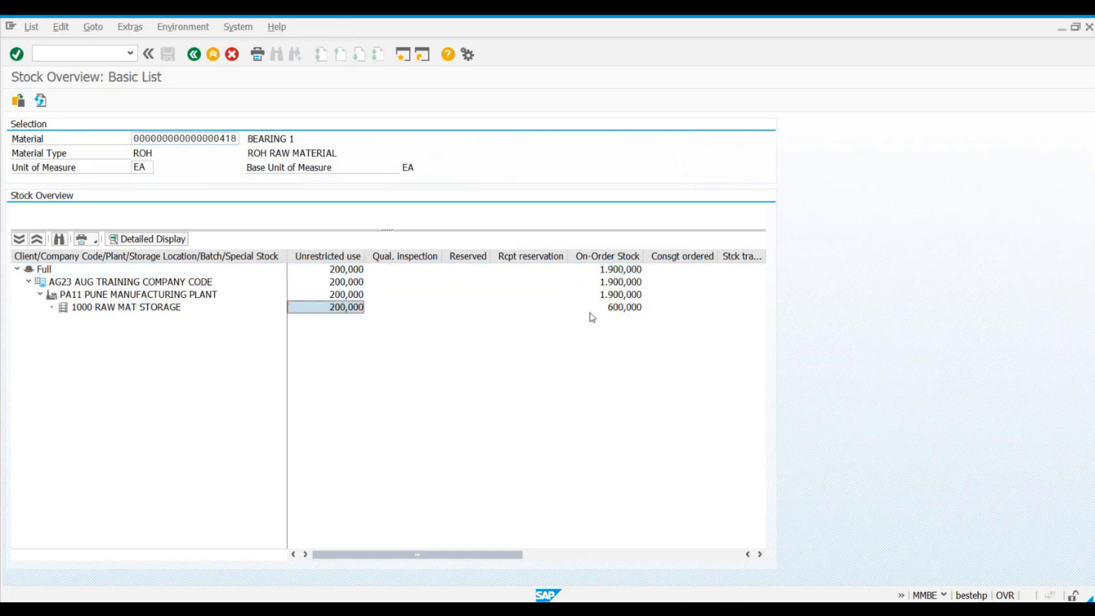
left_click(630, 311)
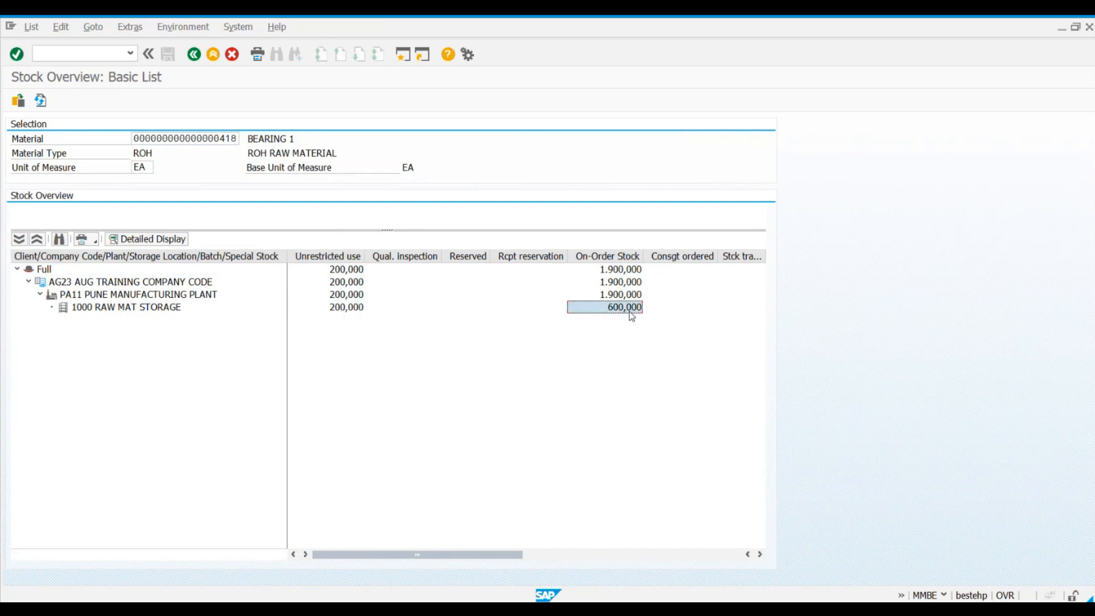
Step: Return from the material display to the purchase order, and recheck the storage location's unrestricted-use stock in the stock overview
key("alt+Tab")
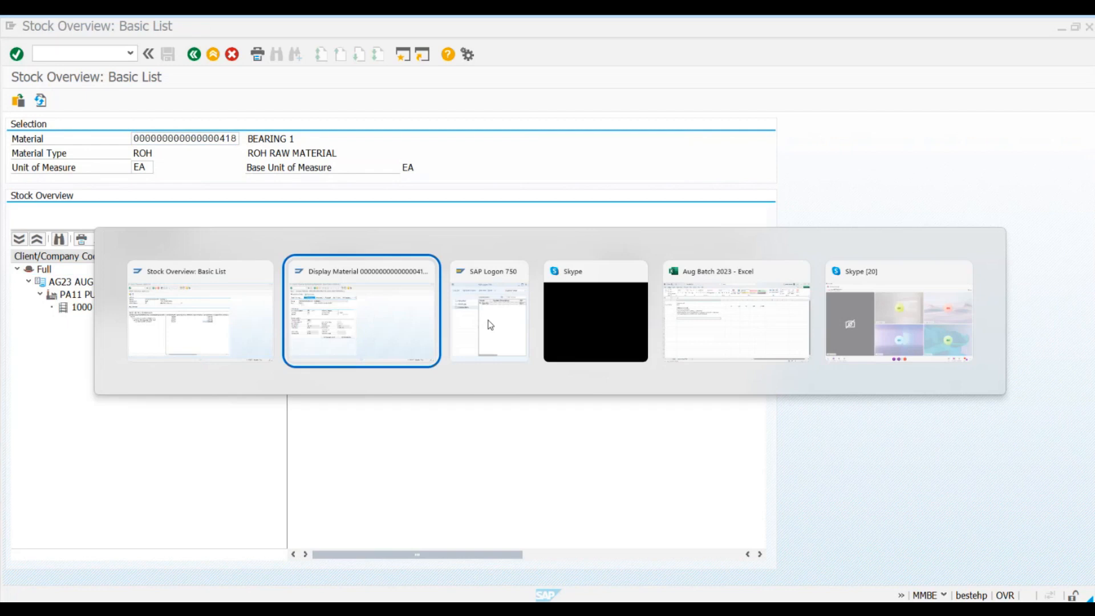
left_click(194, 54)
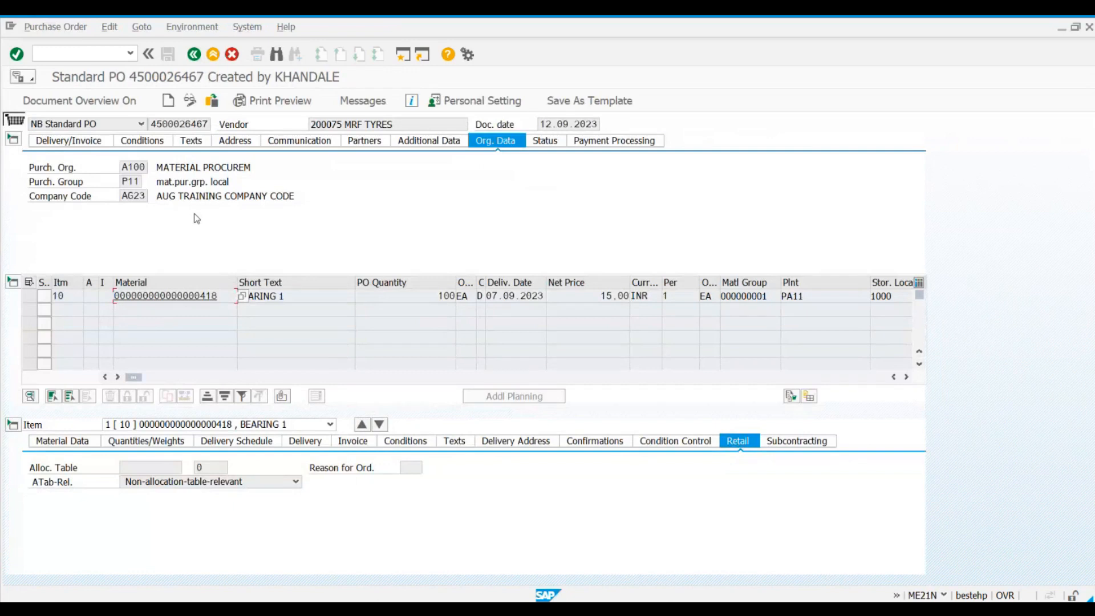
key("alt+Tab")
key("alt+Tab")
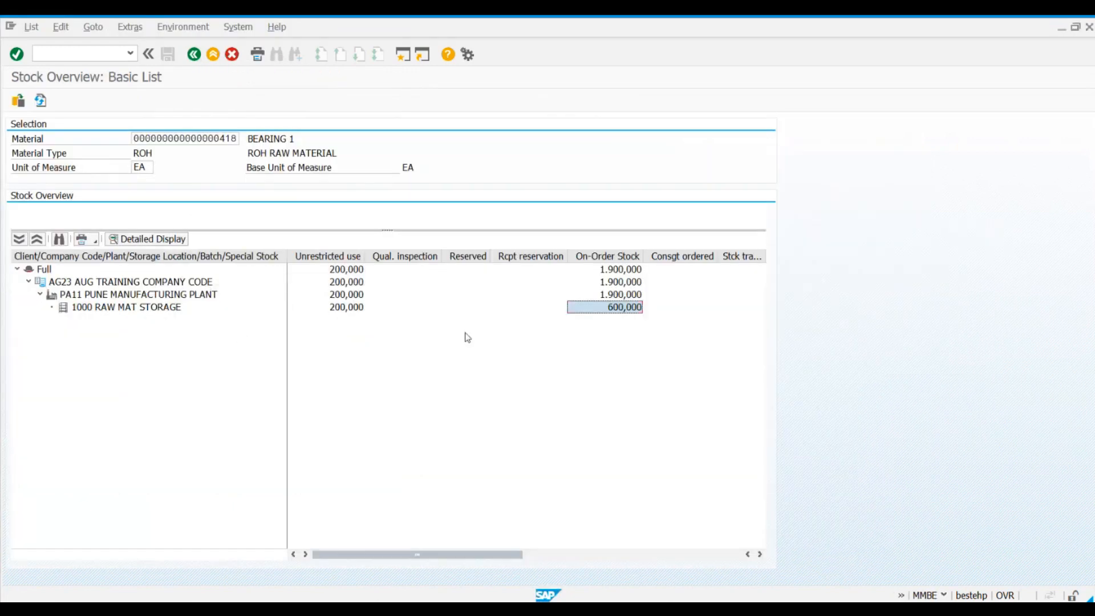
left_click(346, 311)
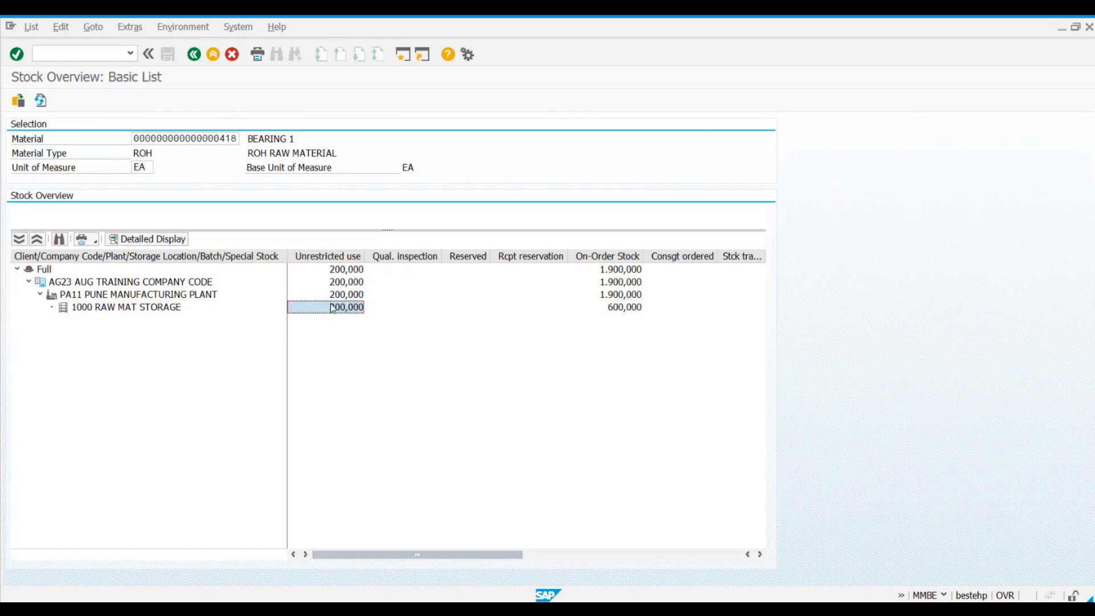
Step: Switch back to the purchase order and display the Accounting 1 view of the item's material
key("alt+Tab")
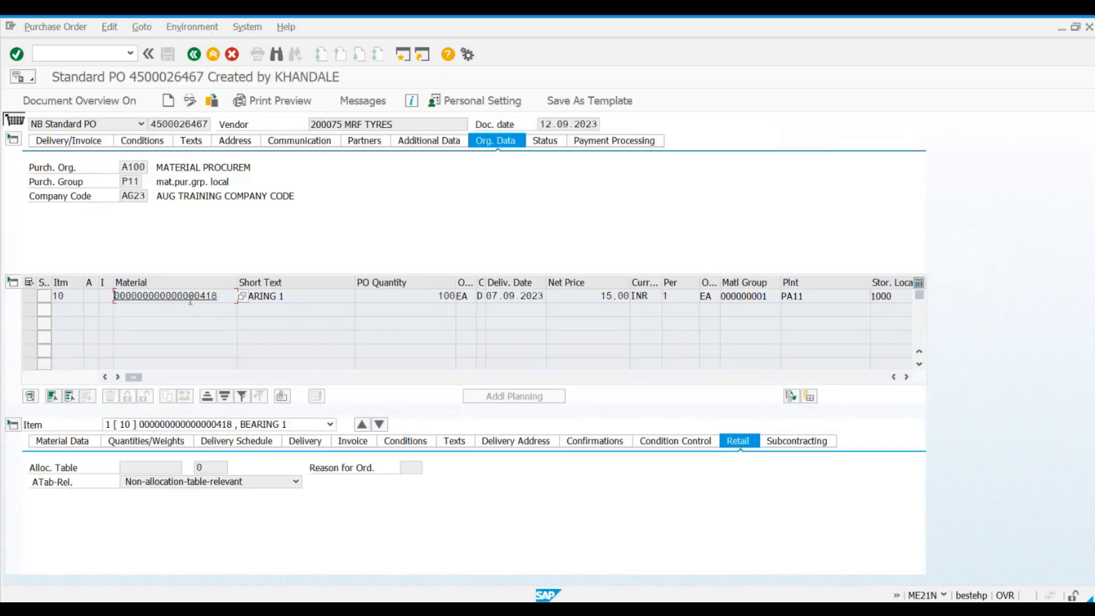
double_click(190, 296)
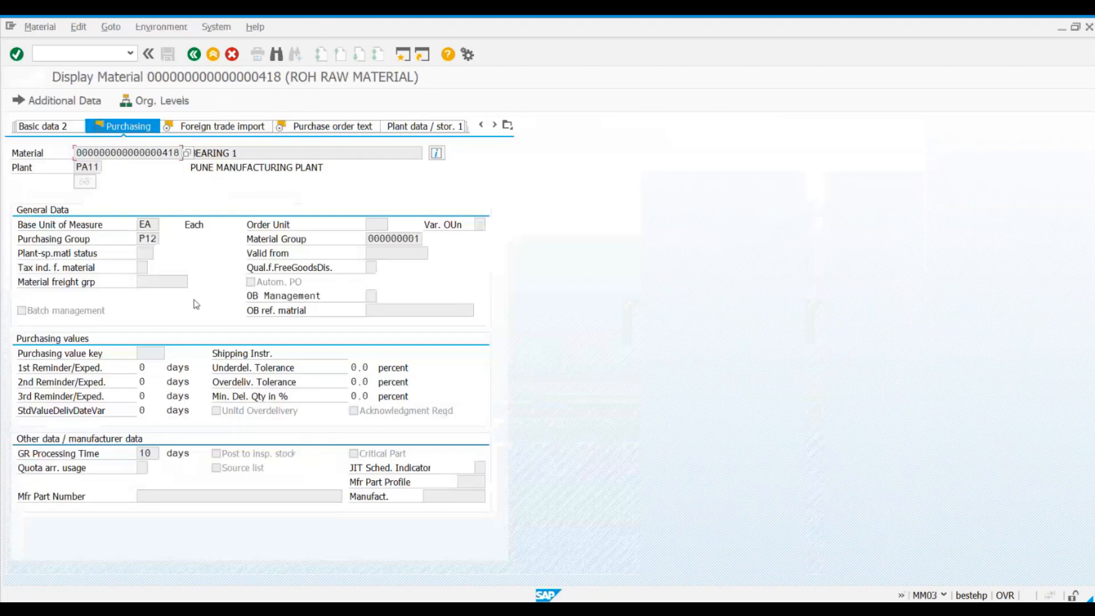
left_click(506, 126)
left_click(528, 251)
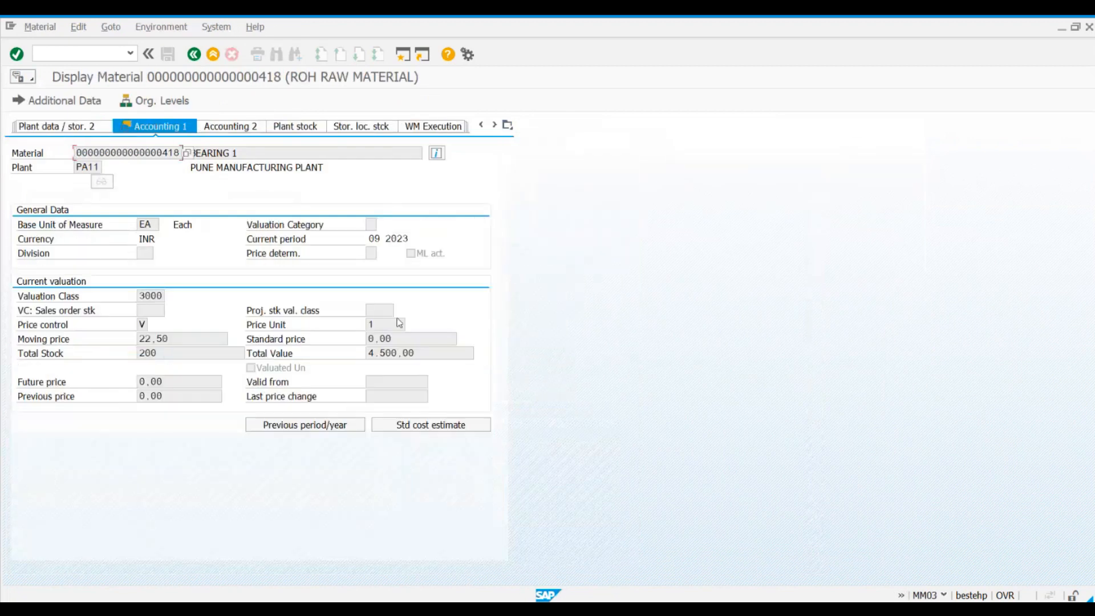
Step: Examine the material's moving price, total stock and total value in the current valuation
double_click(168, 339)
left_click_drag(166, 356, 132, 358)
left_click_drag(470, 353, 360, 352)
left_click(351, 384)
left_click(176, 338)
left_click(166, 355)
left_click(145, 340)
left_click(438, 355)
left_click_drag(187, 339, 139, 342)
left_click(138, 344)
Step: Capture the material's Accounting 1 view as a rectangular snip with the Snipping Tool
key("super+s")
type("snip")
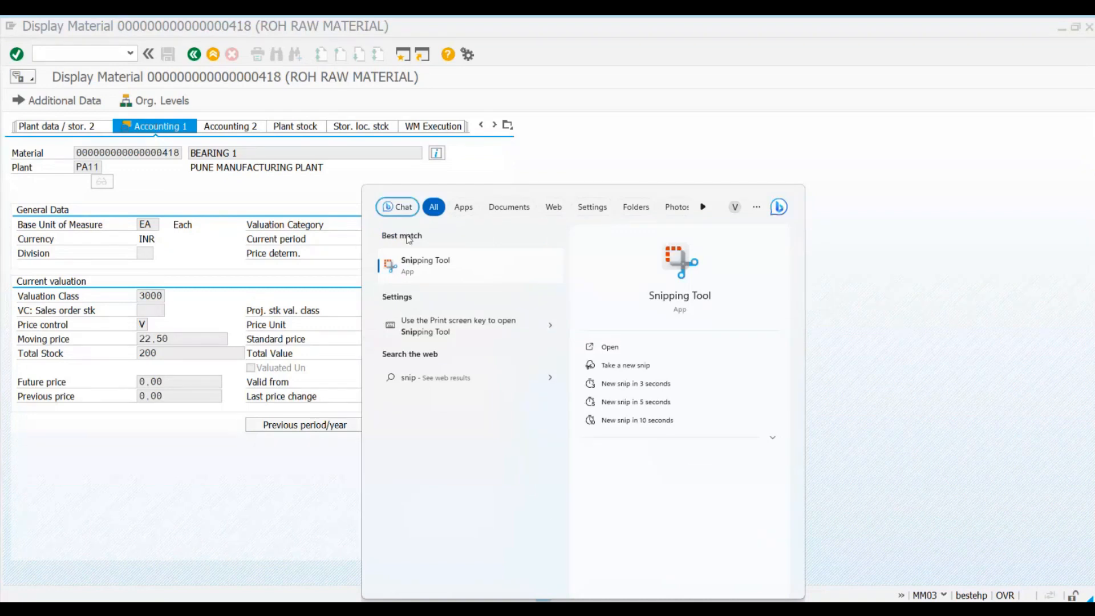
left_click(409, 265)
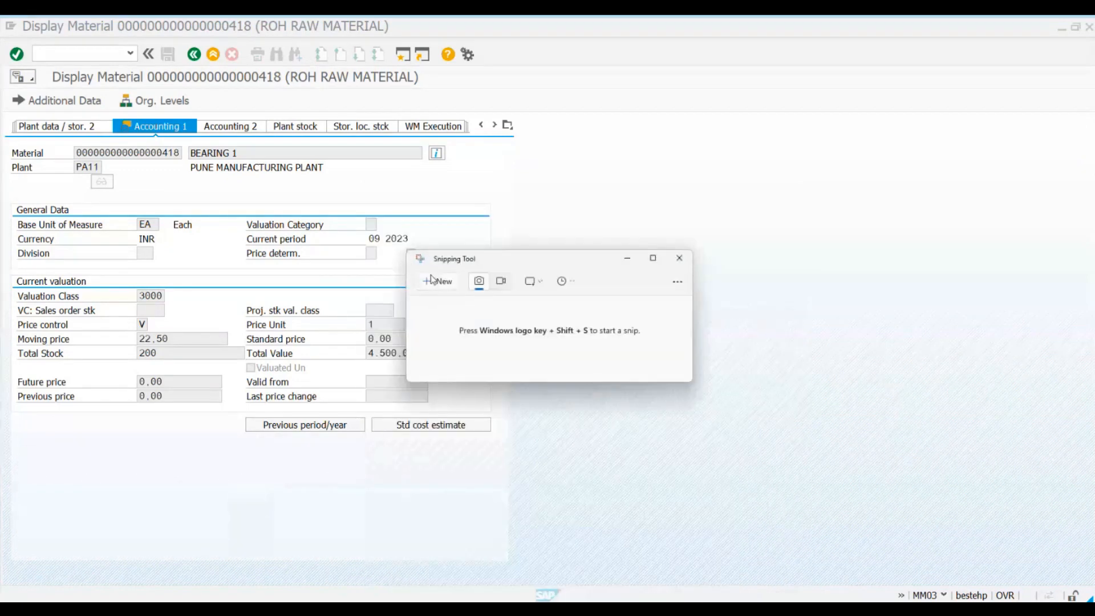
left_click(433, 281)
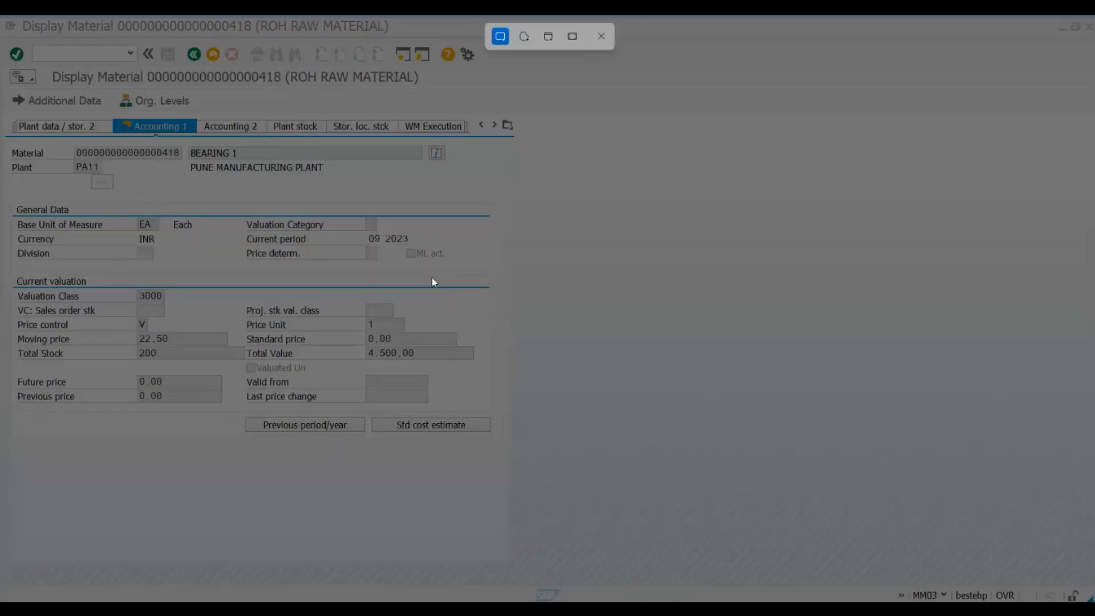
left_click_drag(2, 64, 583, 460)
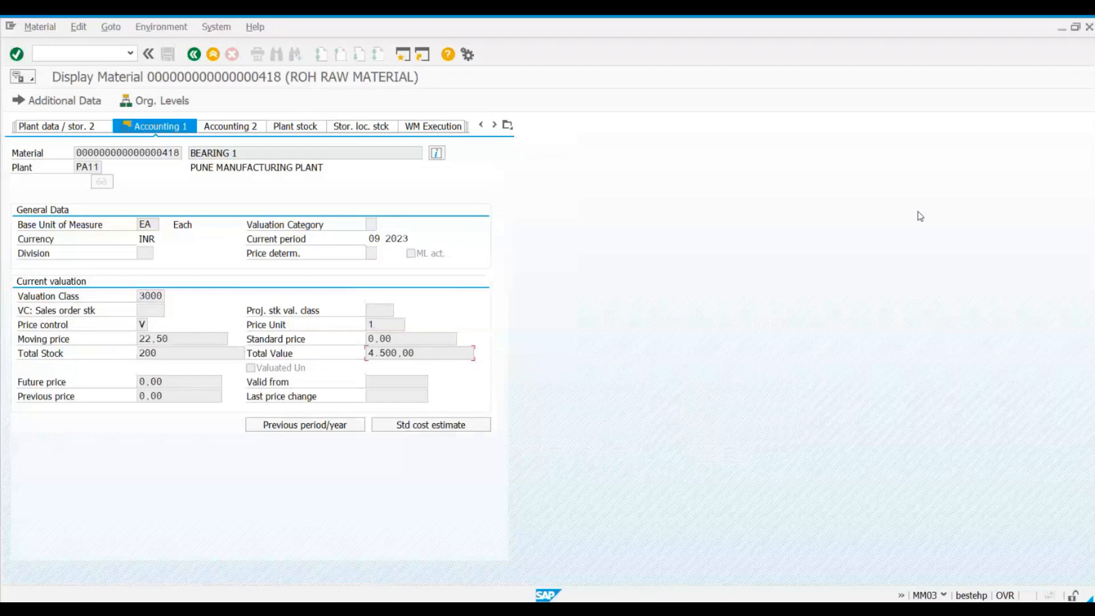
Step: Return to the purchase order, check its item line, and start transaction MIGO in a new session
left_click(193, 55)
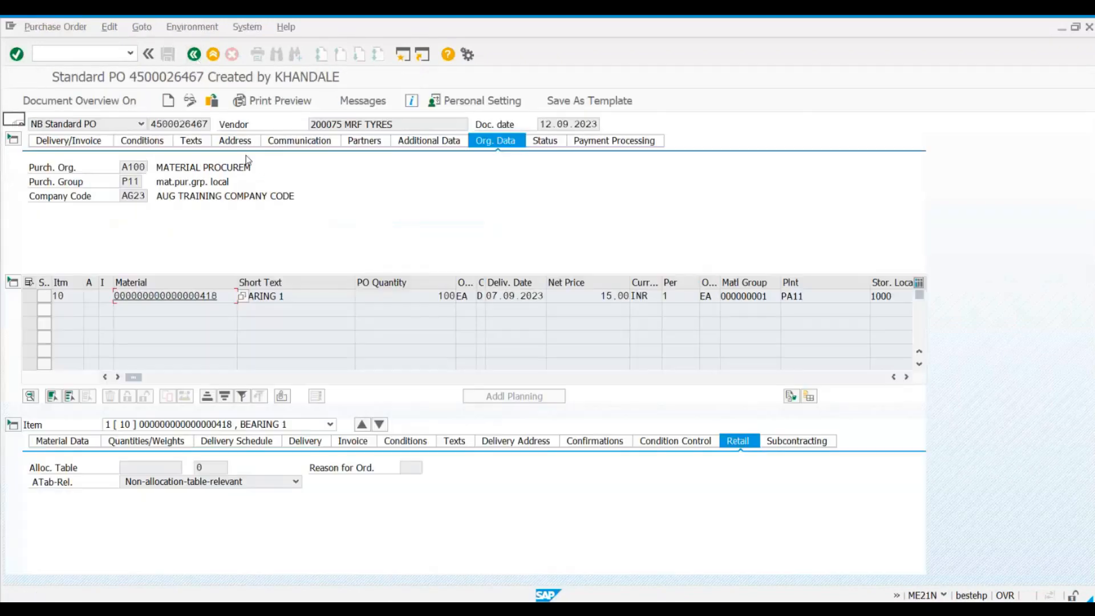
left_click(395, 296)
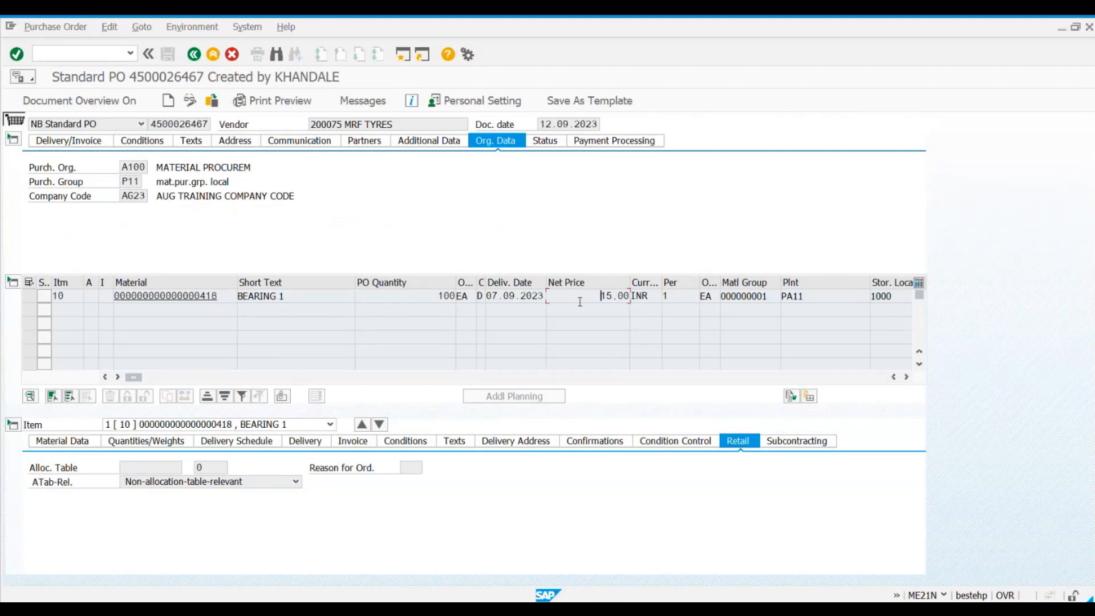
left_click(402, 54)
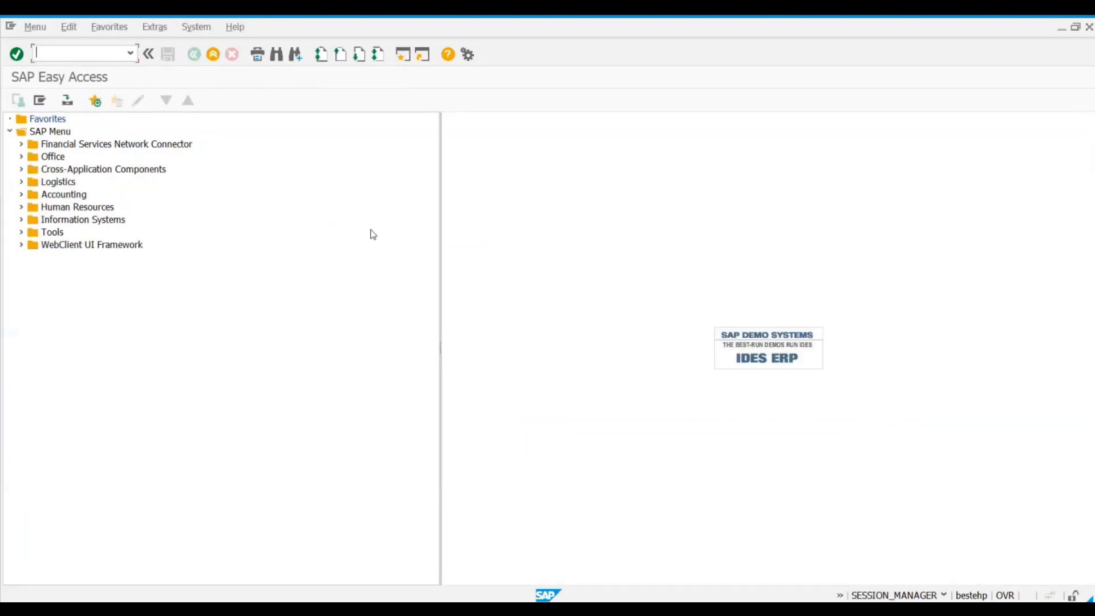
type("migo")
key("Return")
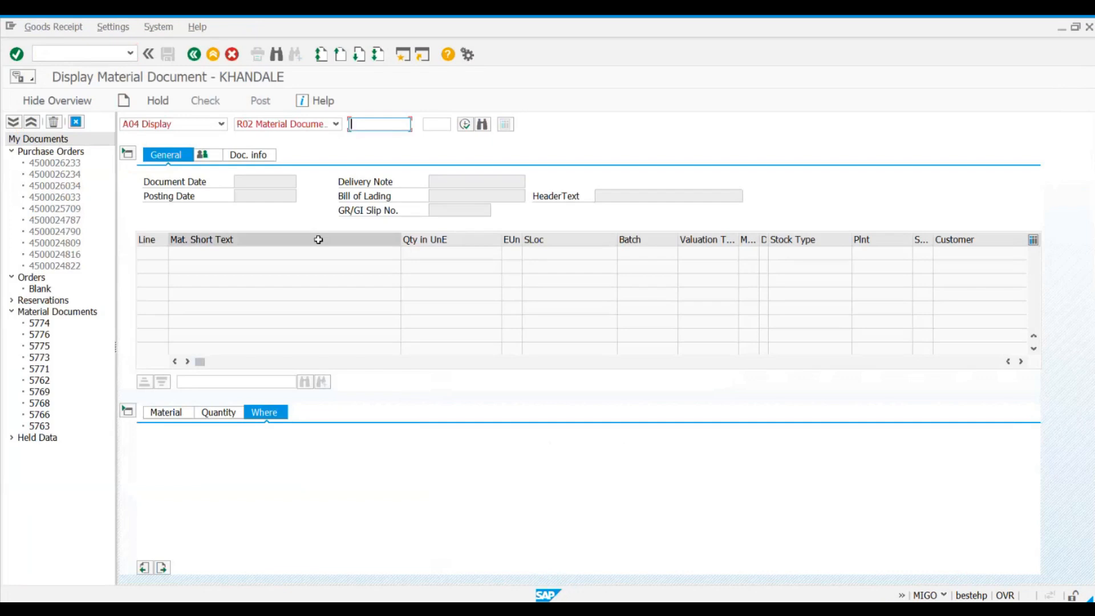
Step: Hide and redisplay the document overview, and look through its Purchase Orders, Orders, Reservations and Material Documents groups
left_click(67, 103)
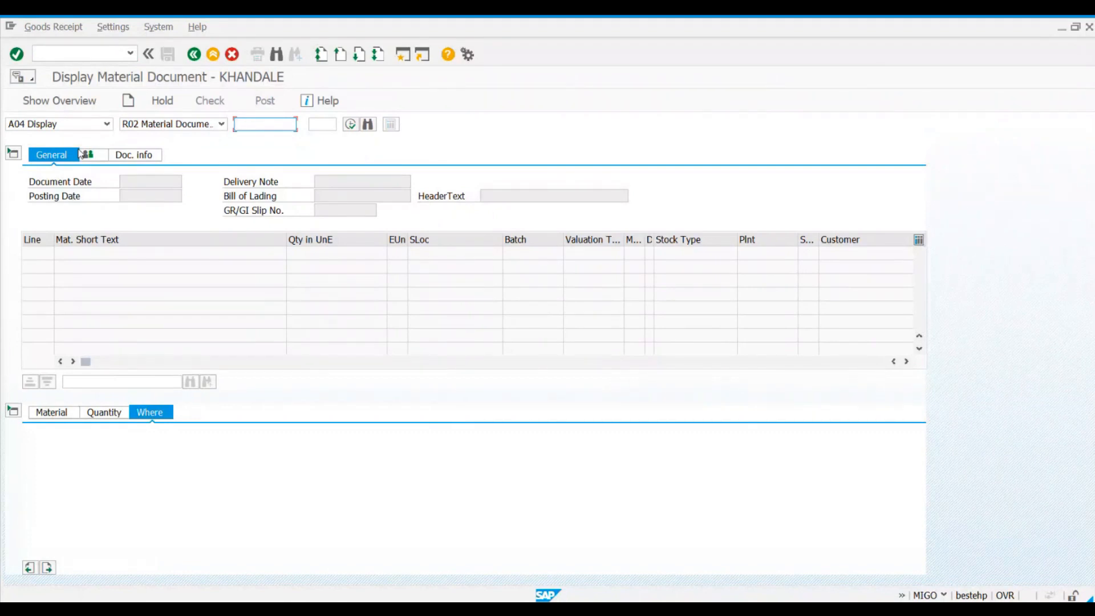
left_click(74, 103)
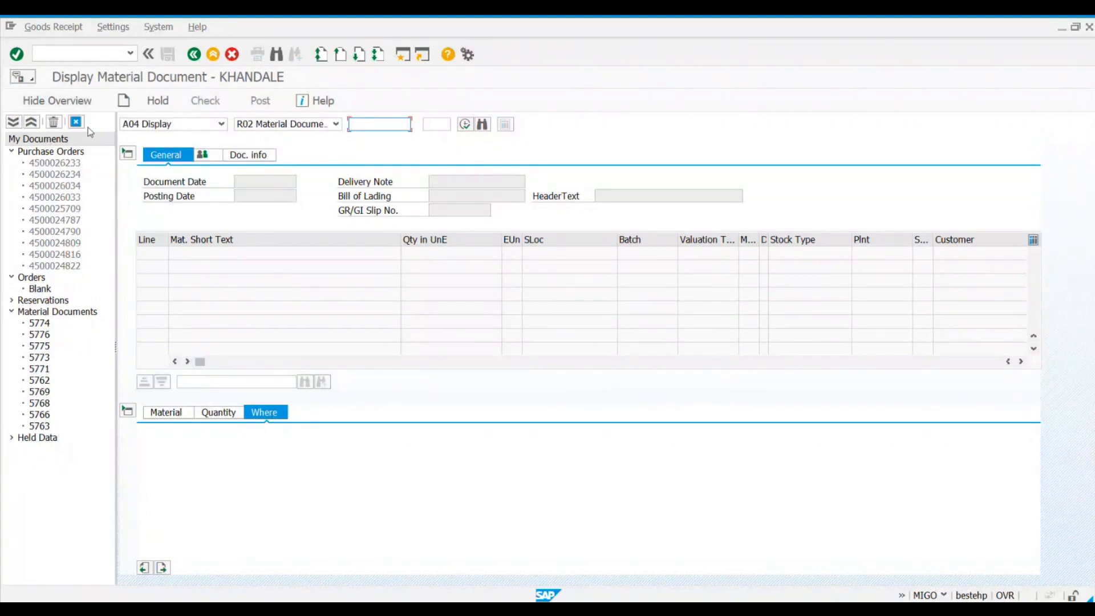
left_click(67, 152)
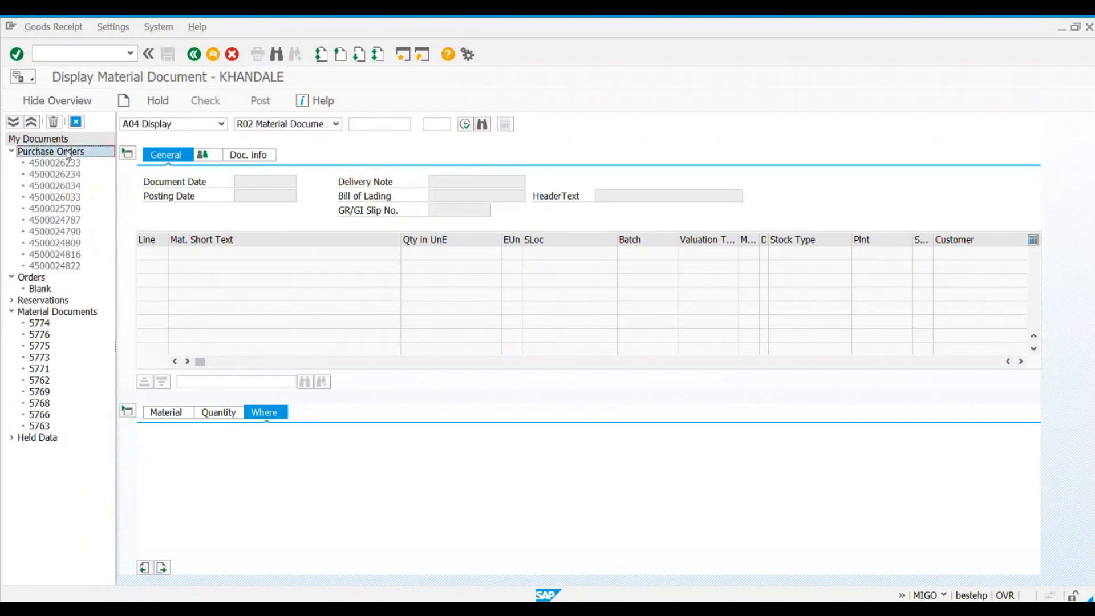
left_click(39, 281)
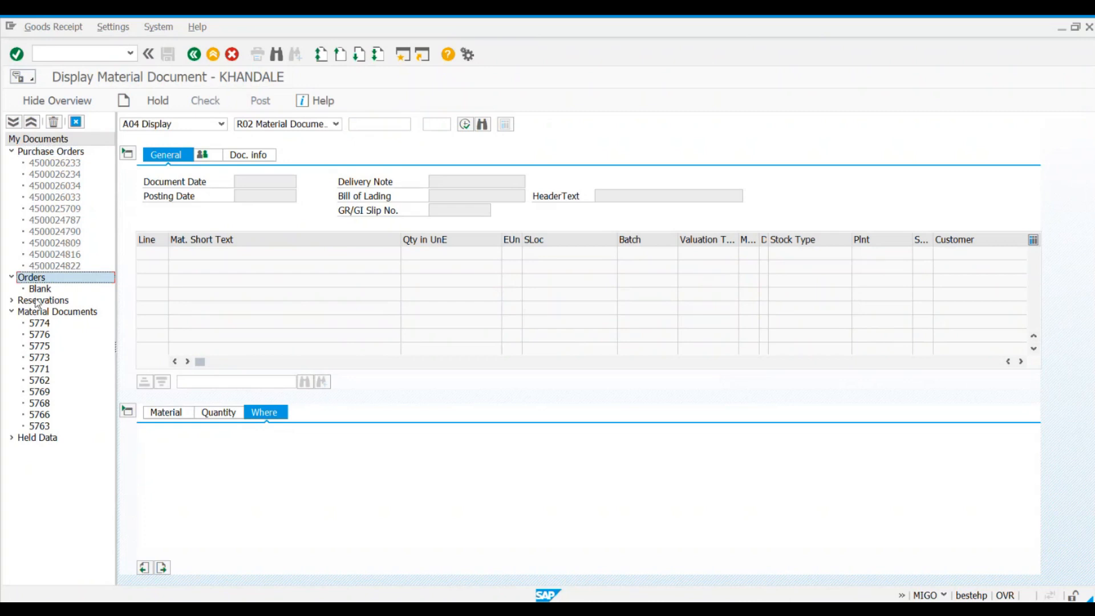
left_click(37, 301)
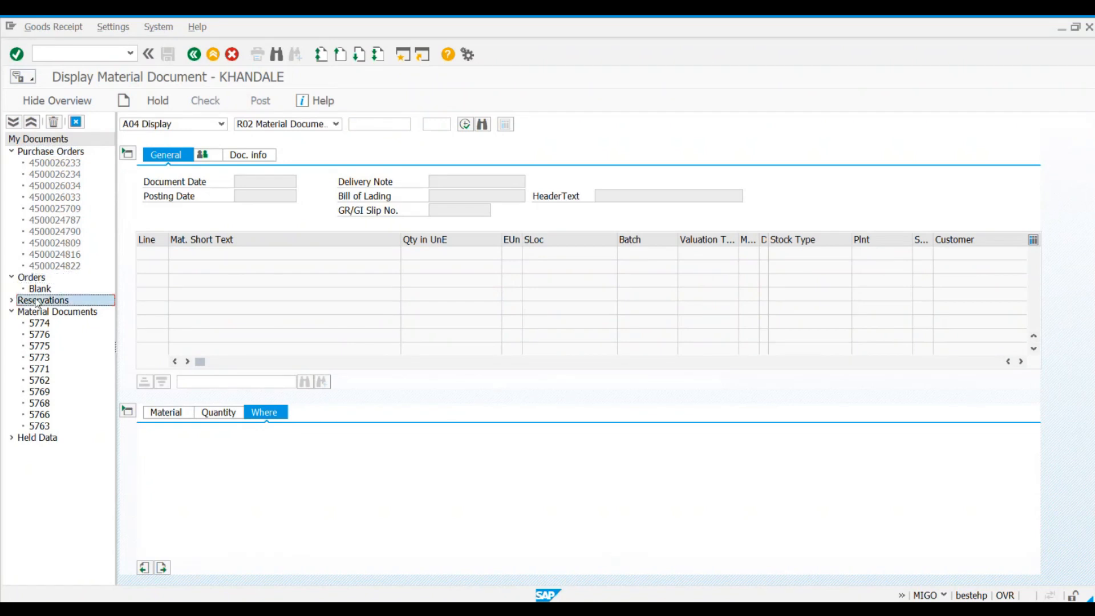
left_click(36, 313)
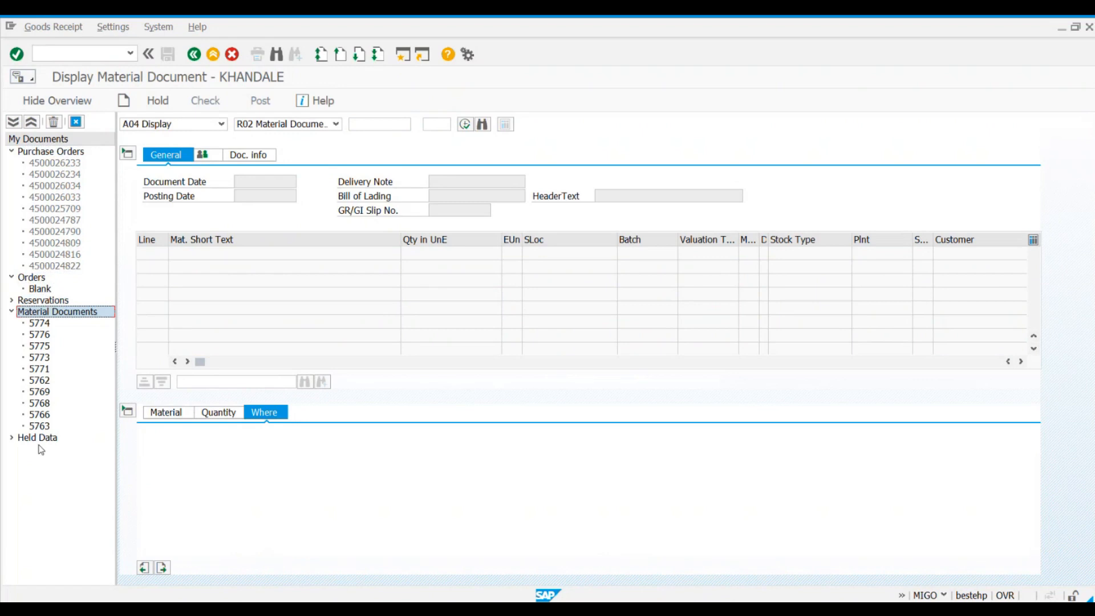
Step: Collapse the expanded document groups in the overview, and expand only Purchase Orders to review its entries
left_click(12, 153)
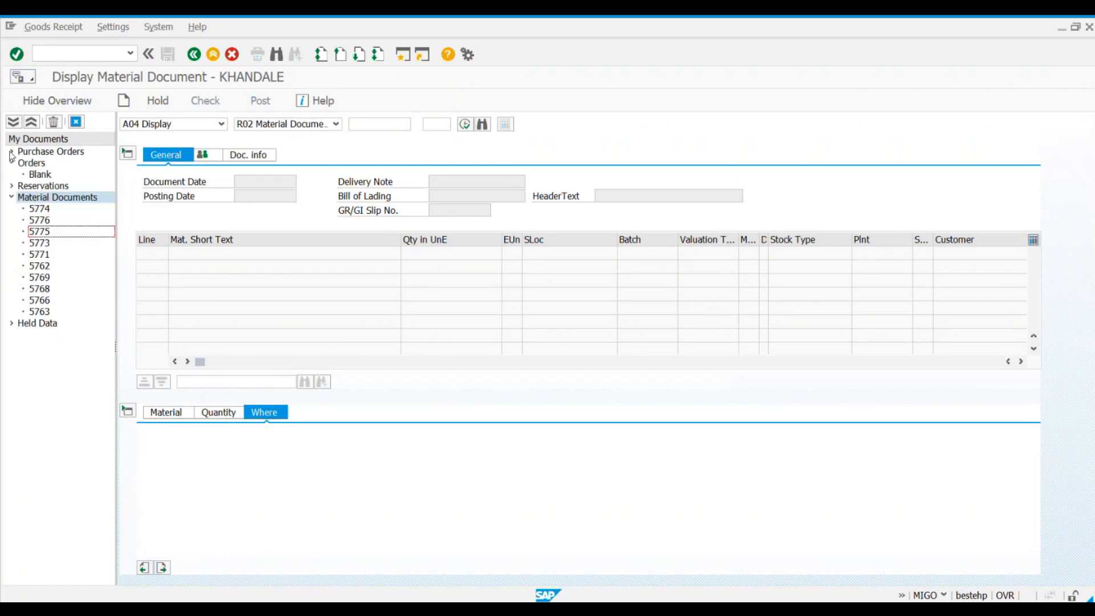
left_click(11, 163)
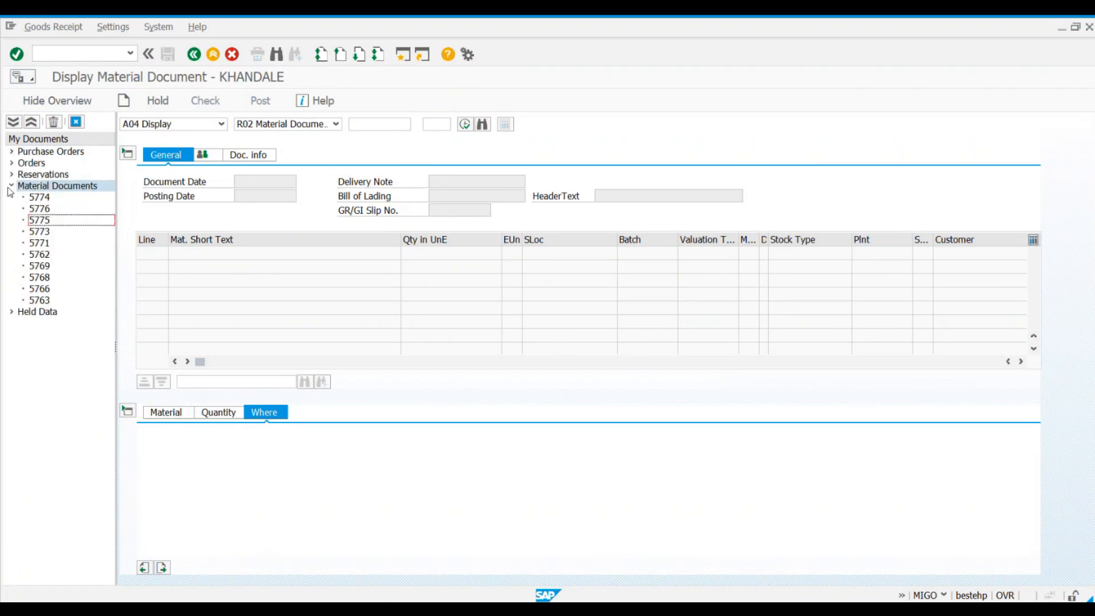
left_click(11, 186)
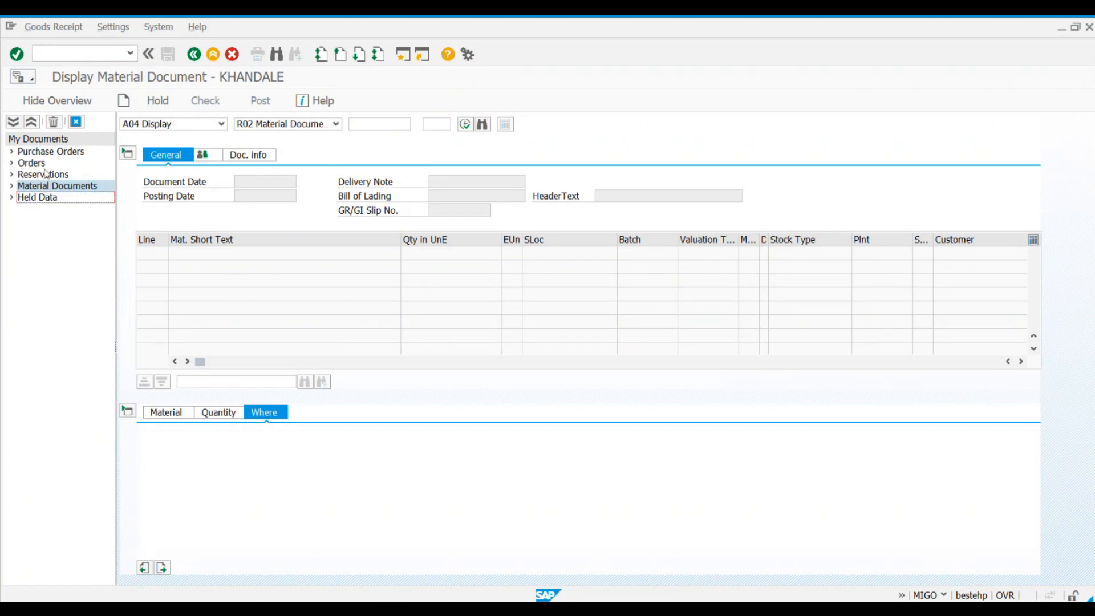
left_click(12, 152)
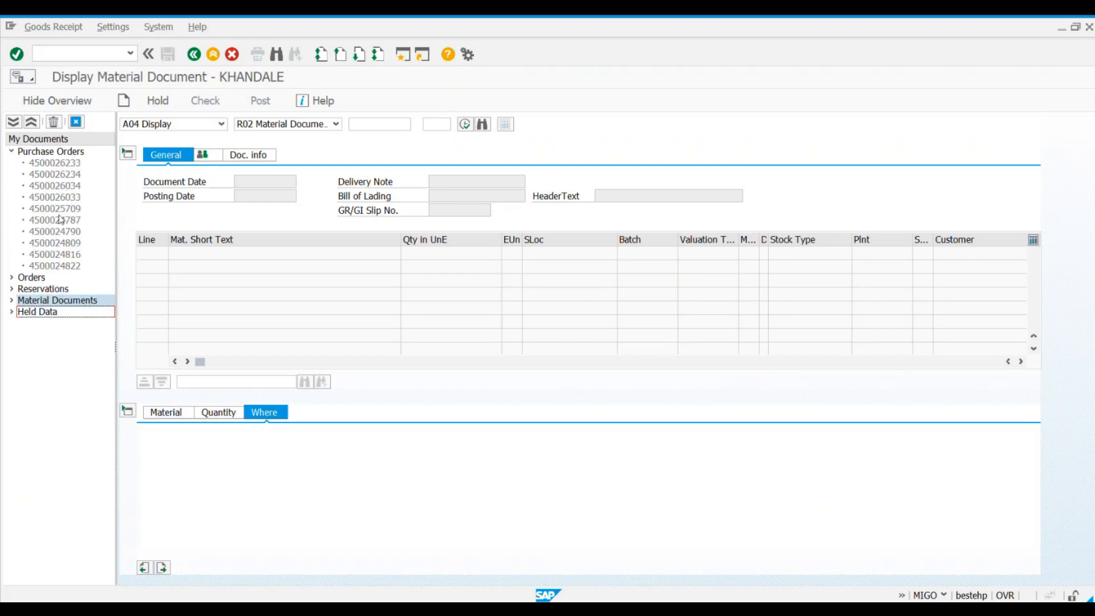
left_click(57, 155)
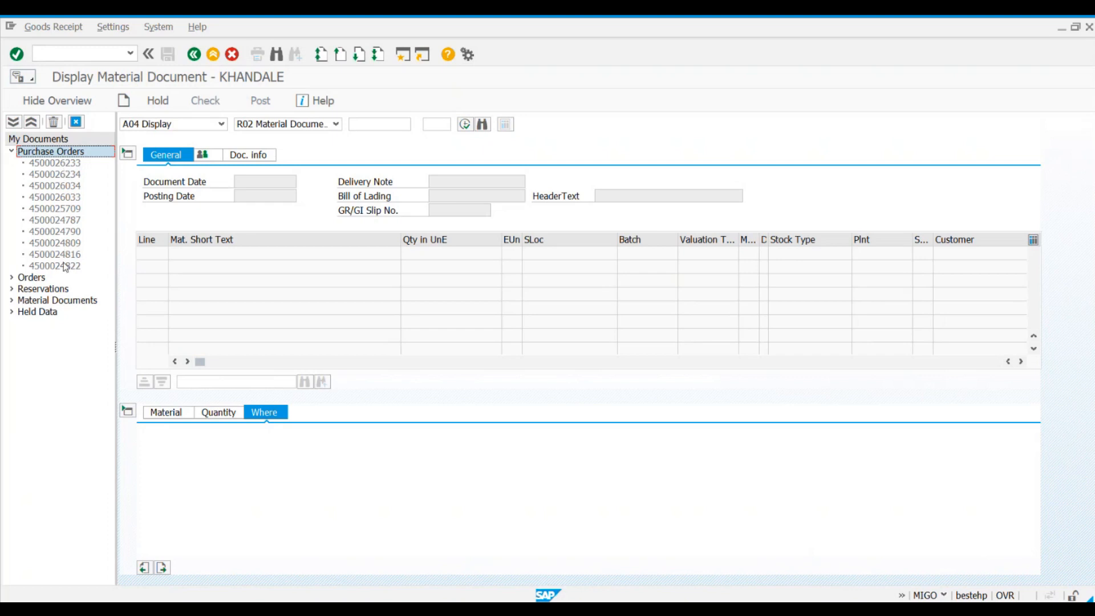
Step: Examine the entries under Orders, Reservations, Material Documents and Held Data, and collapse these groups again
left_click(12, 277)
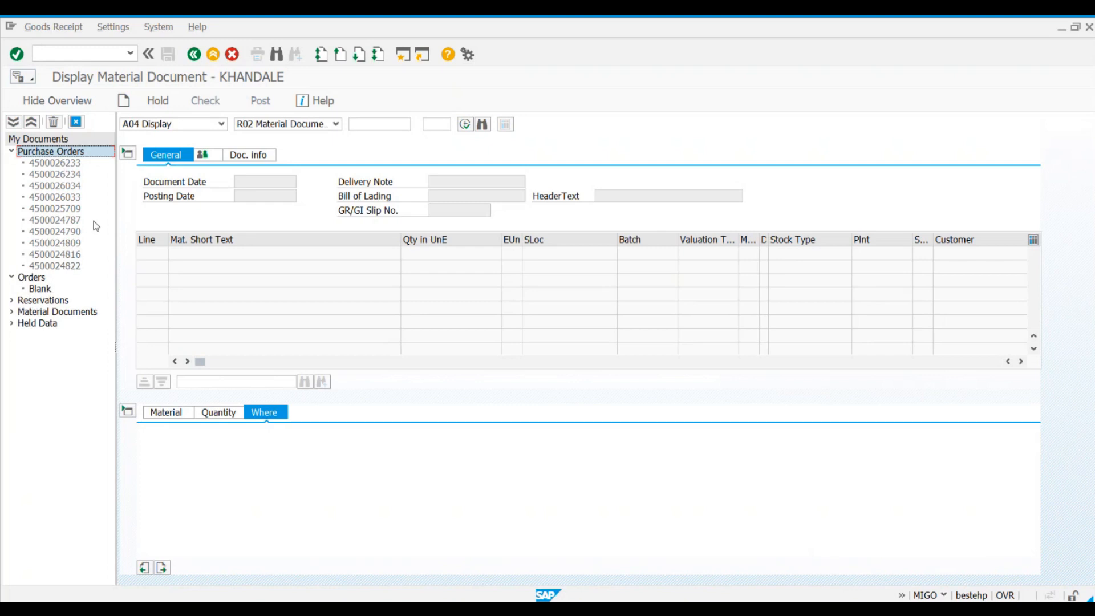
left_click(50, 289)
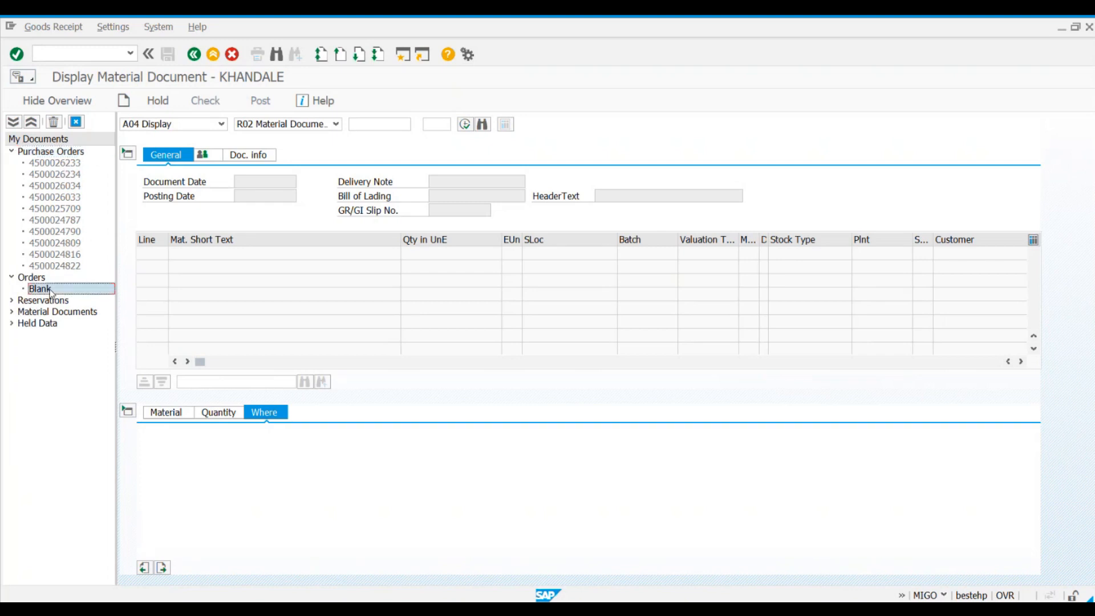
left_click(12, 301)
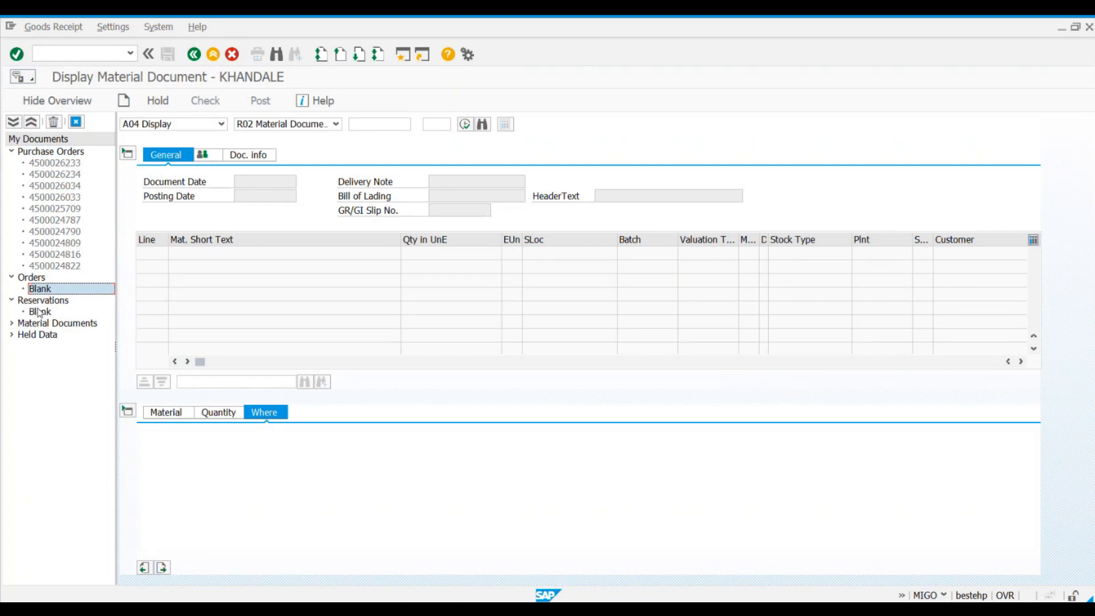
left_click(12, 323)
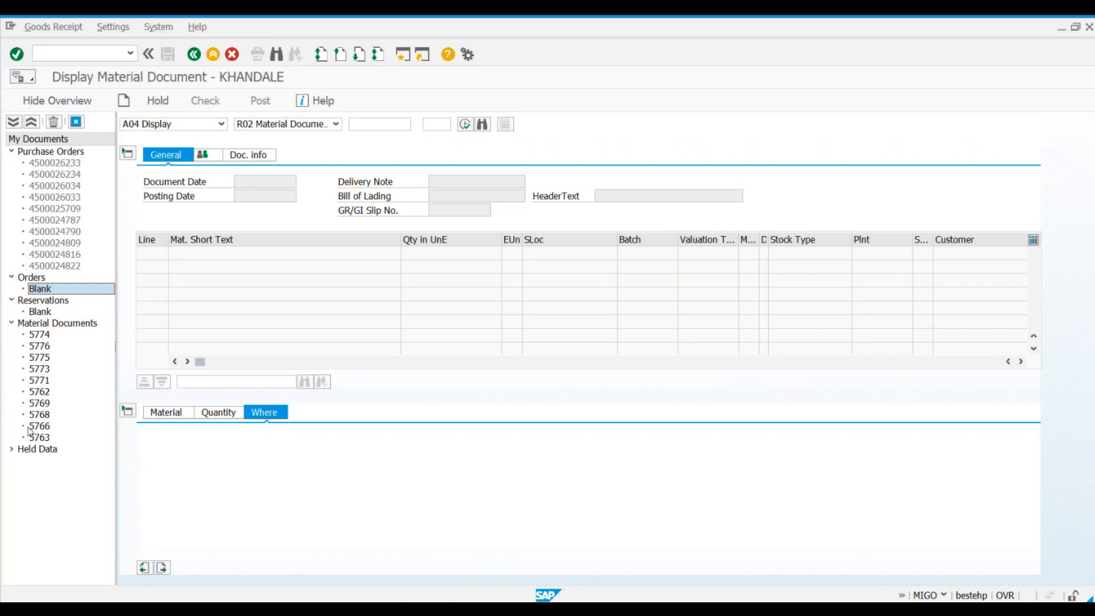
left_click(13, 449)
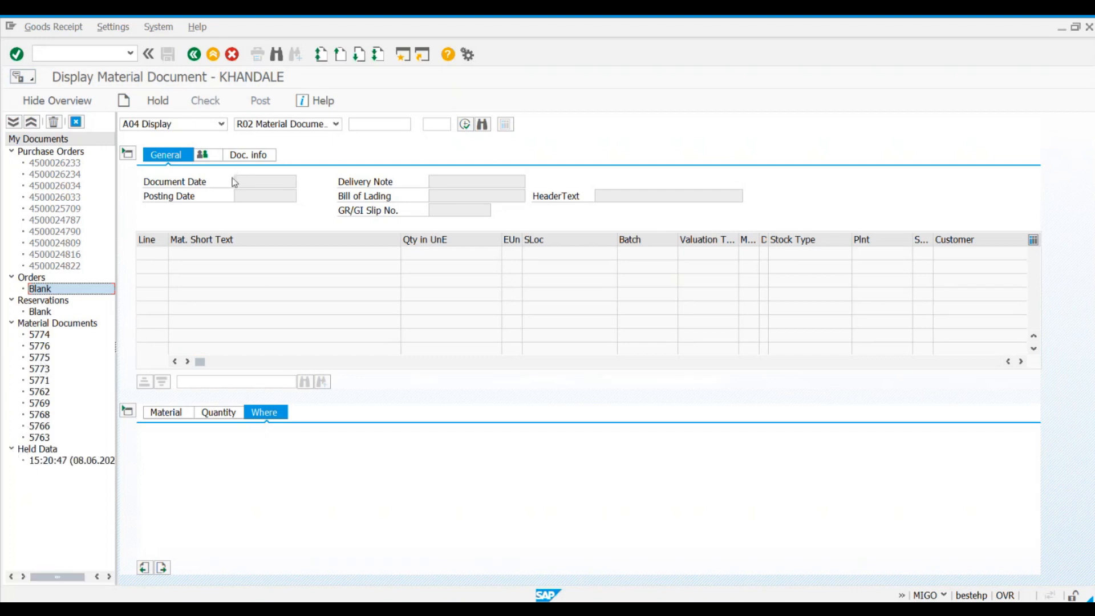
left_click(12, 450)
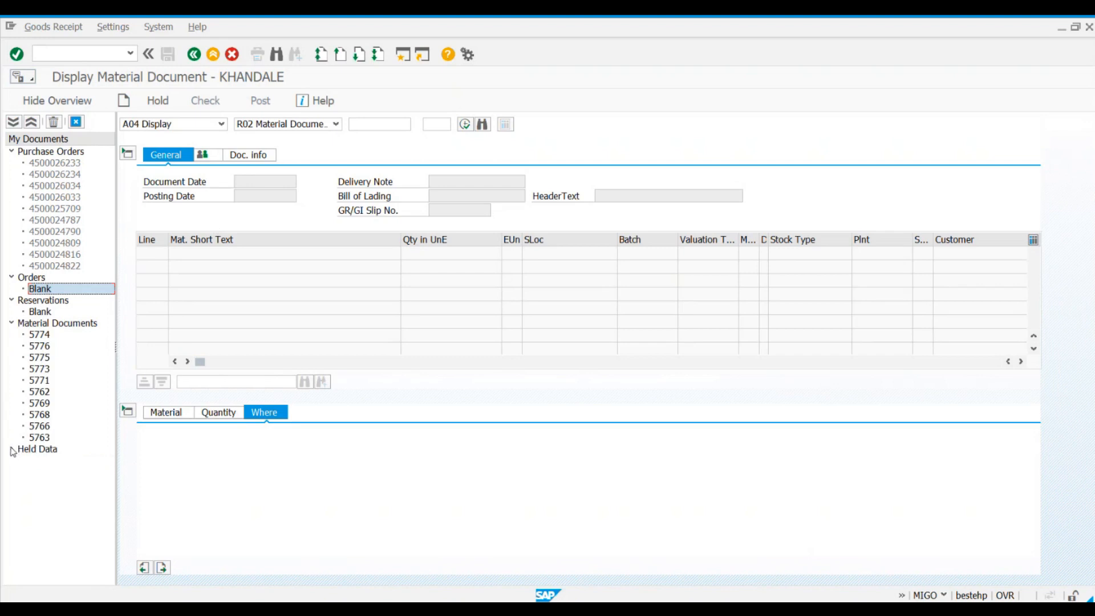
left_click(10, 325)
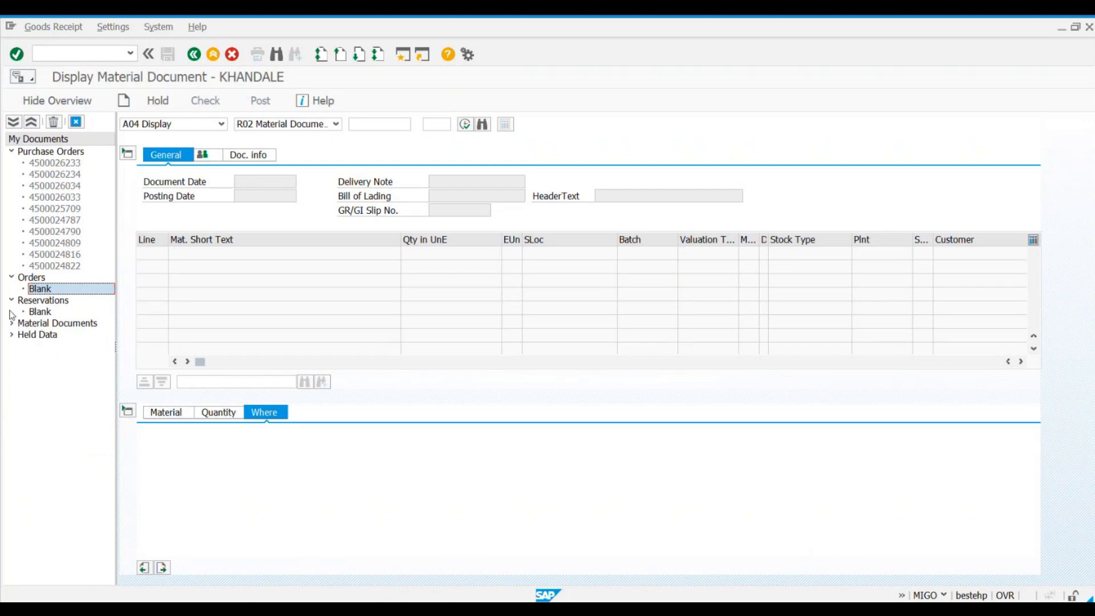
left_click(12, 277)
left_click(12, 289)
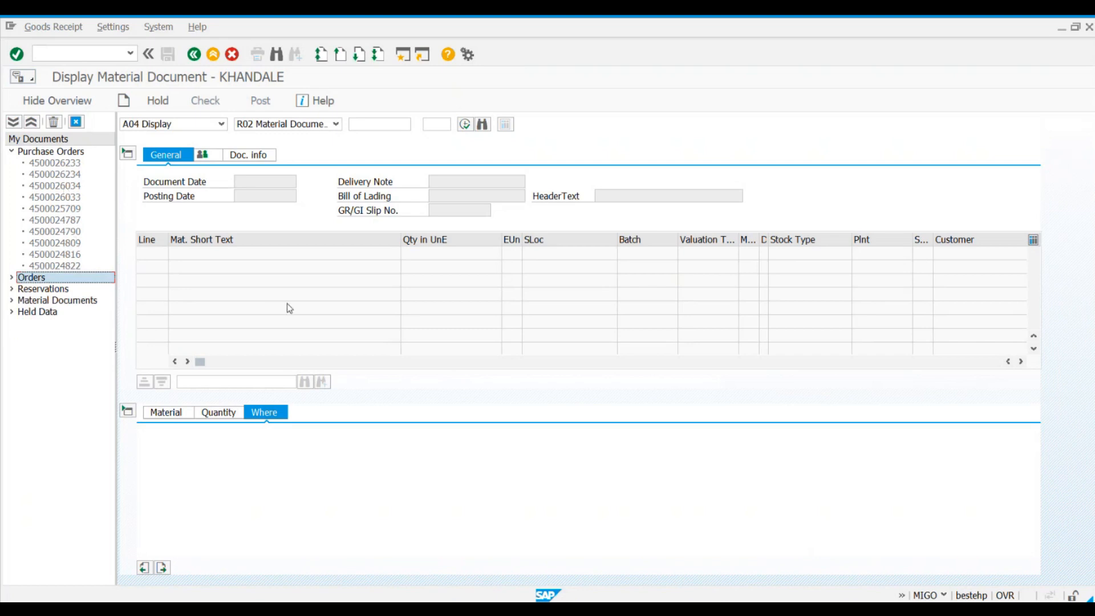
Step: Set the MIGO transaction to A01 Goods Receipt with R01 Purchase Order as the reference document
left_click(171, 125)
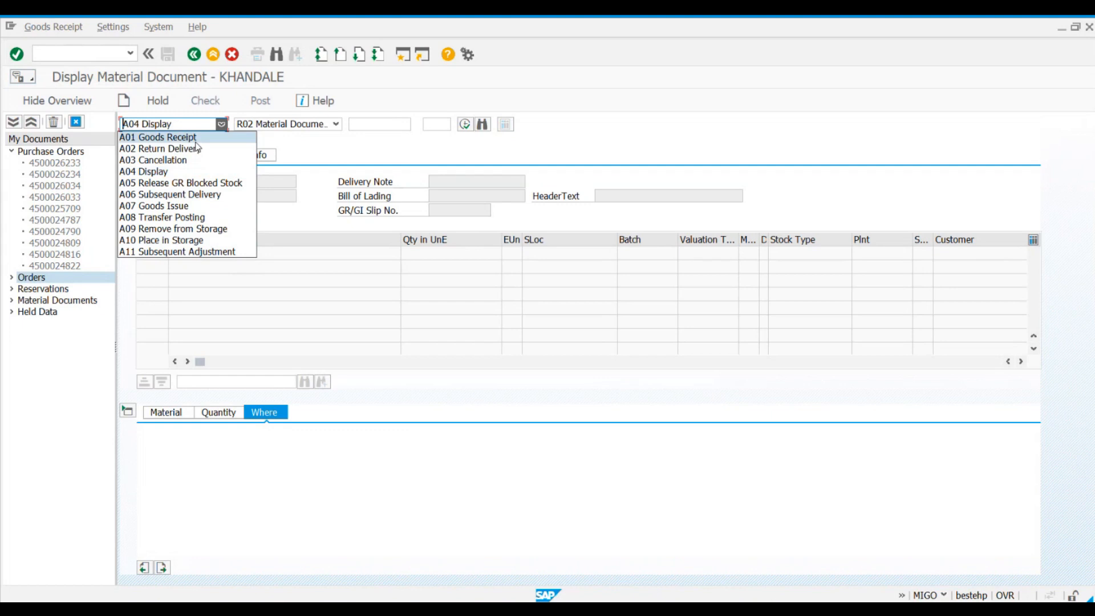
left_click(152, 138)
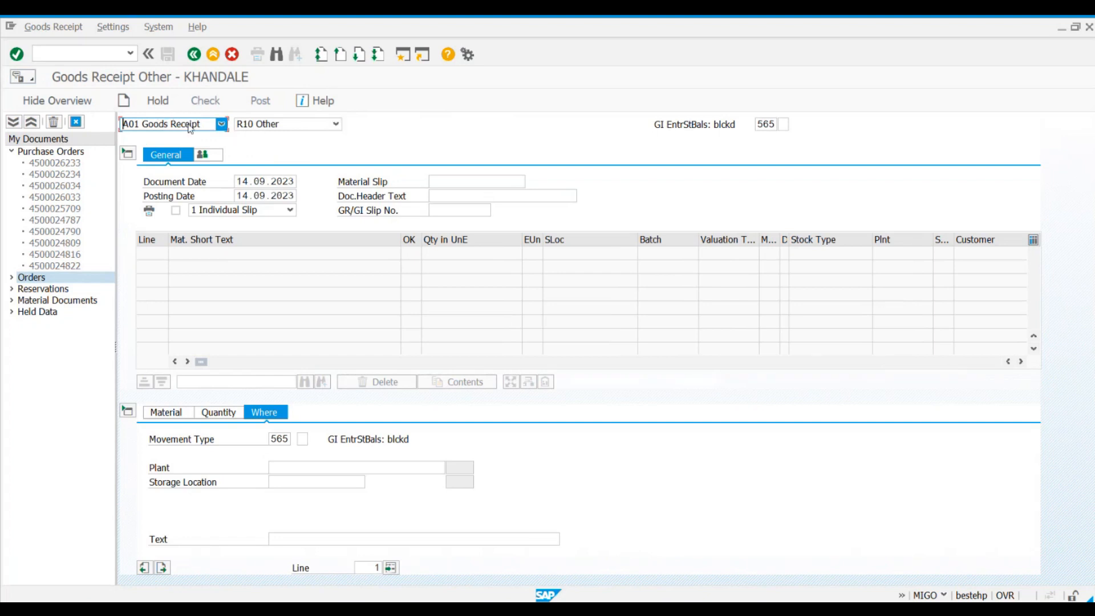
left_click(322, 128)
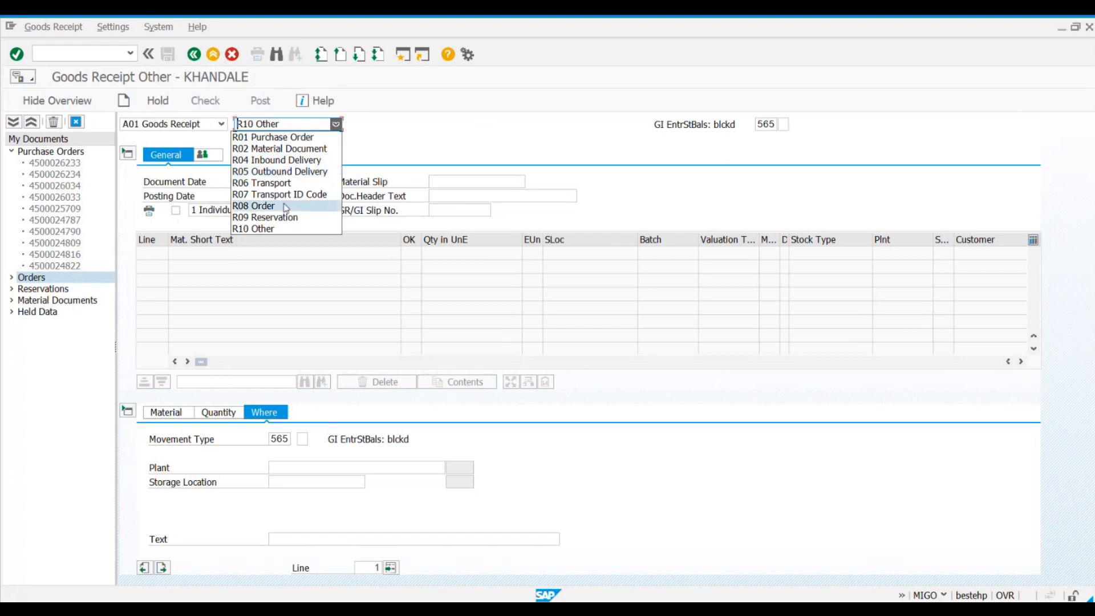
left_click(285, 227)
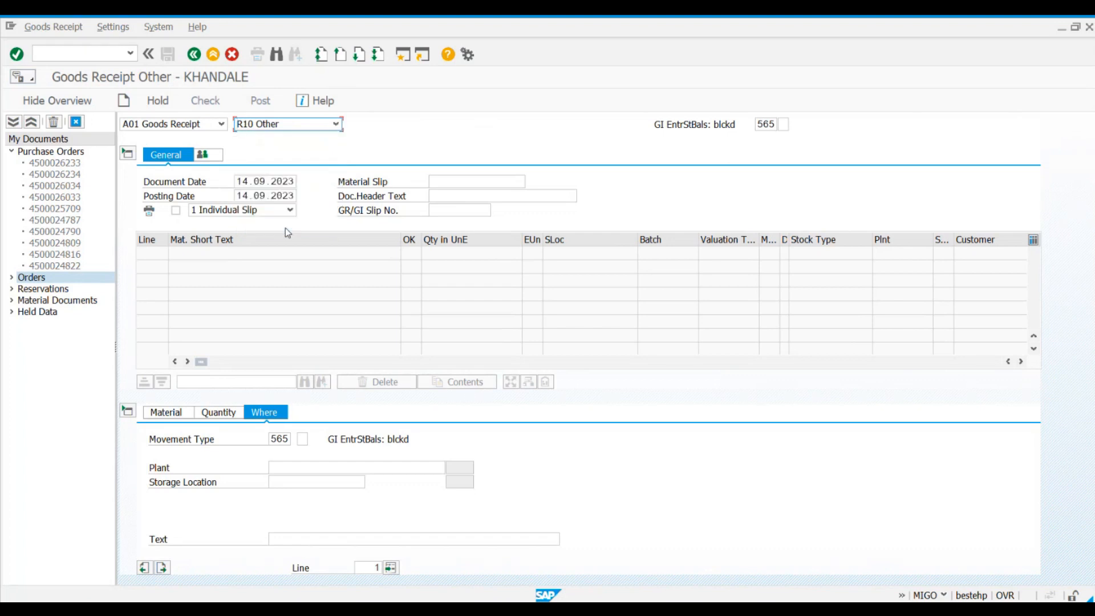
left_click(322, 127)
left_click(279, 137)
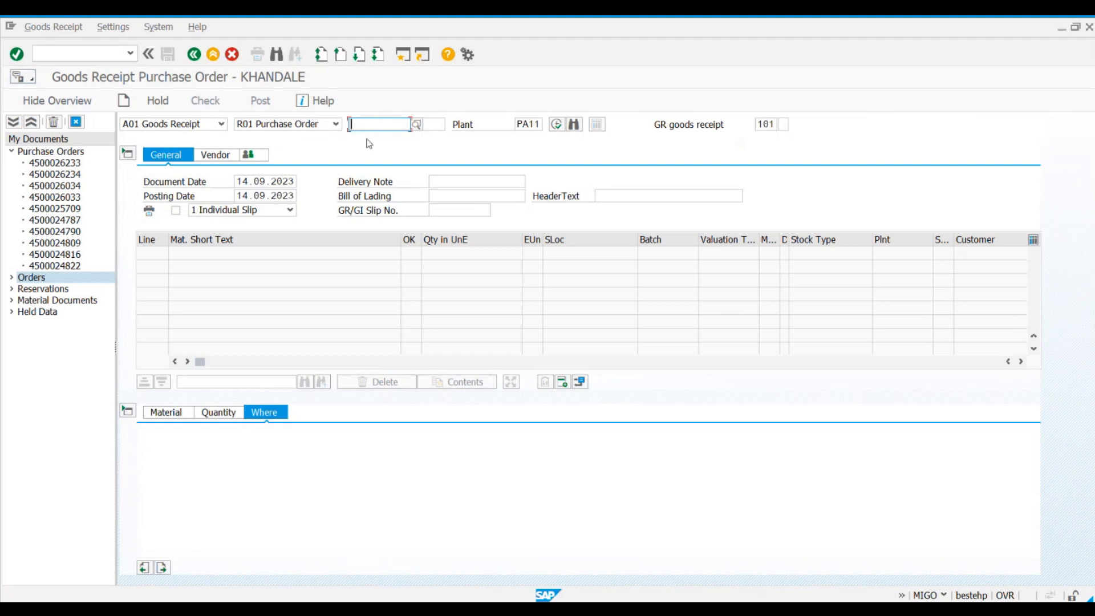
Step: Examine the purchase order item, plant and movement type fields of the goods receipt
left_click(438, 129)
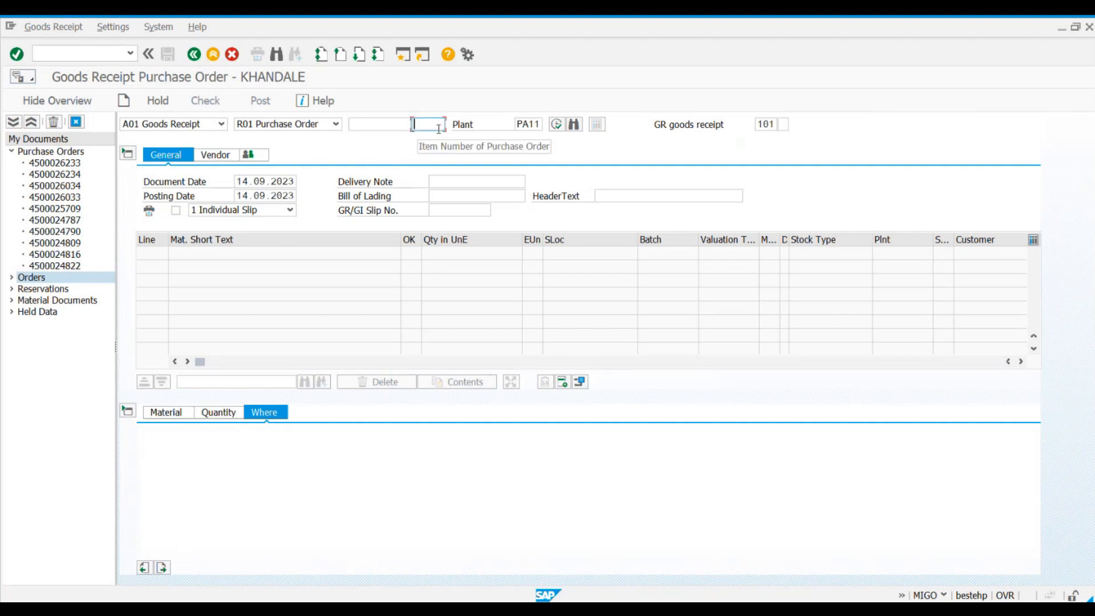
left_click(539, 124)
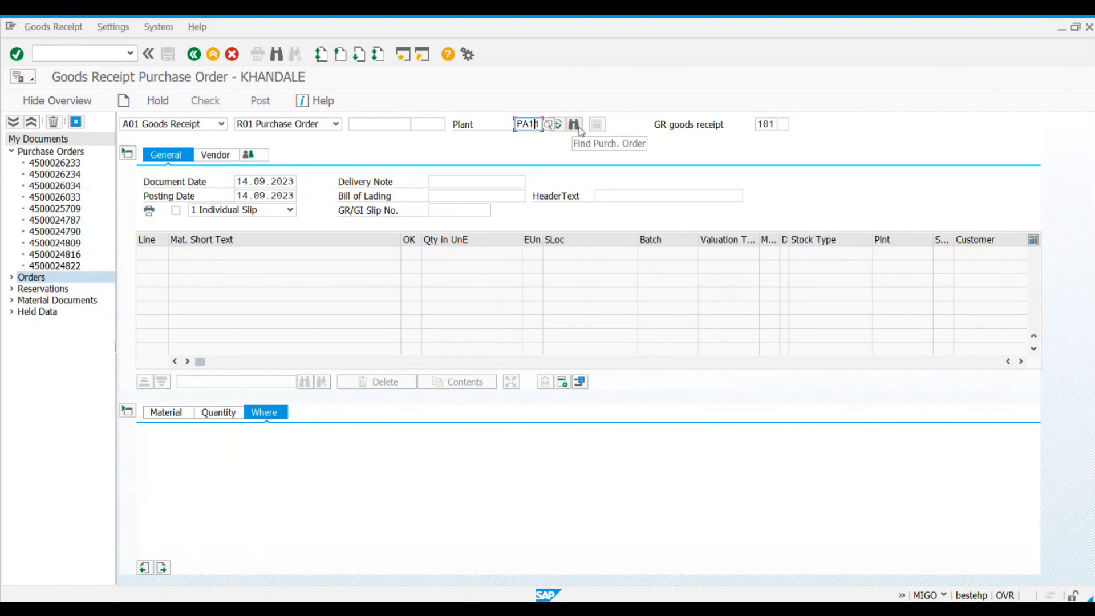
left_click(761, 124)
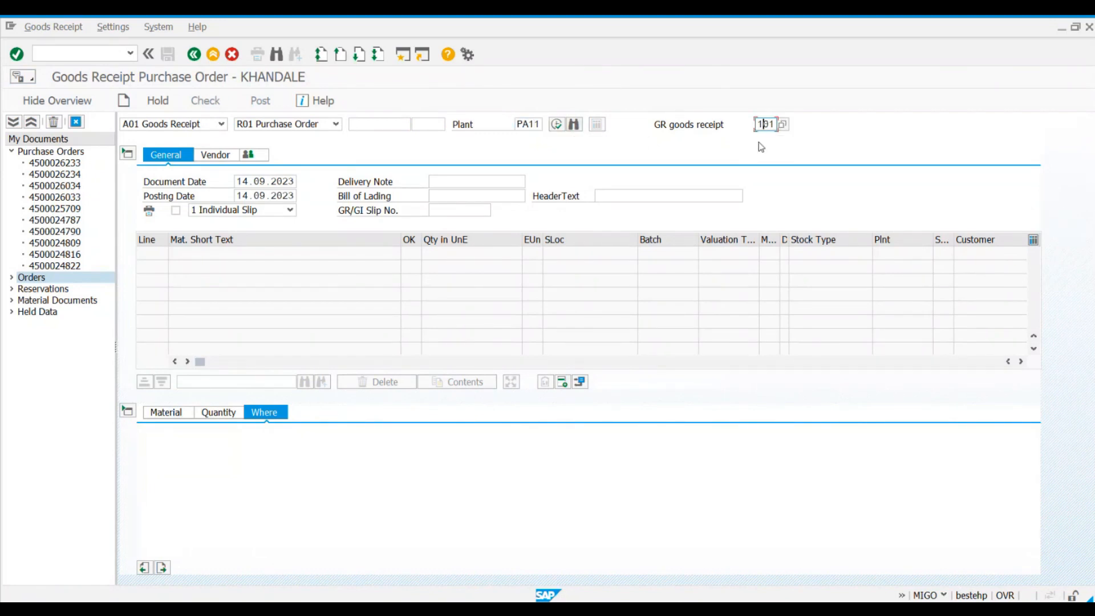
Step: Hide the document overview, restart the goods receipt entry and collapse its header data
left_click(30, 100)
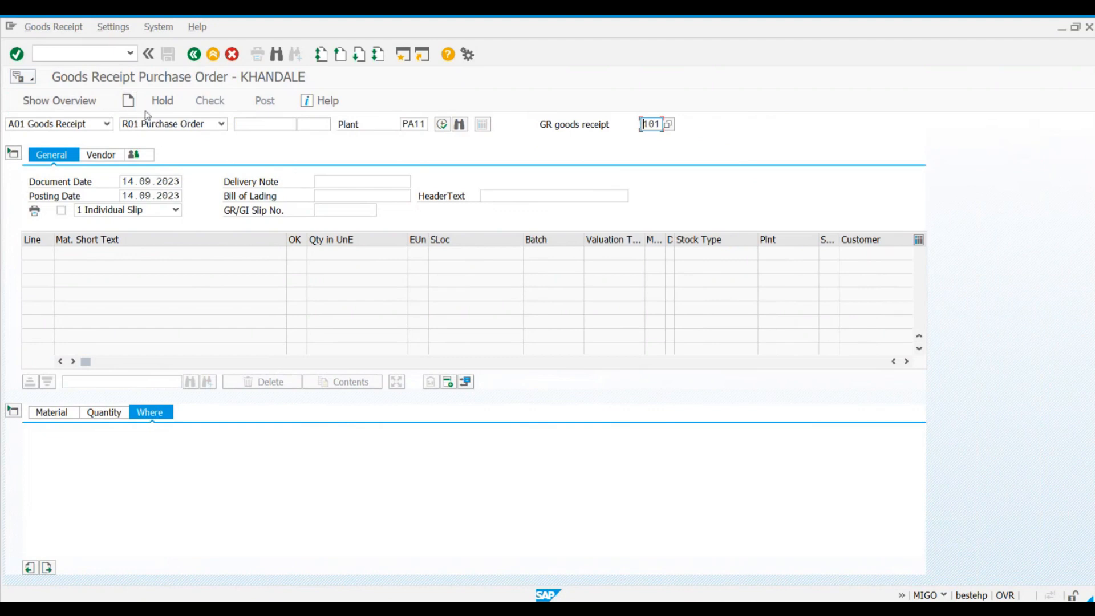
left_click(129, 101)
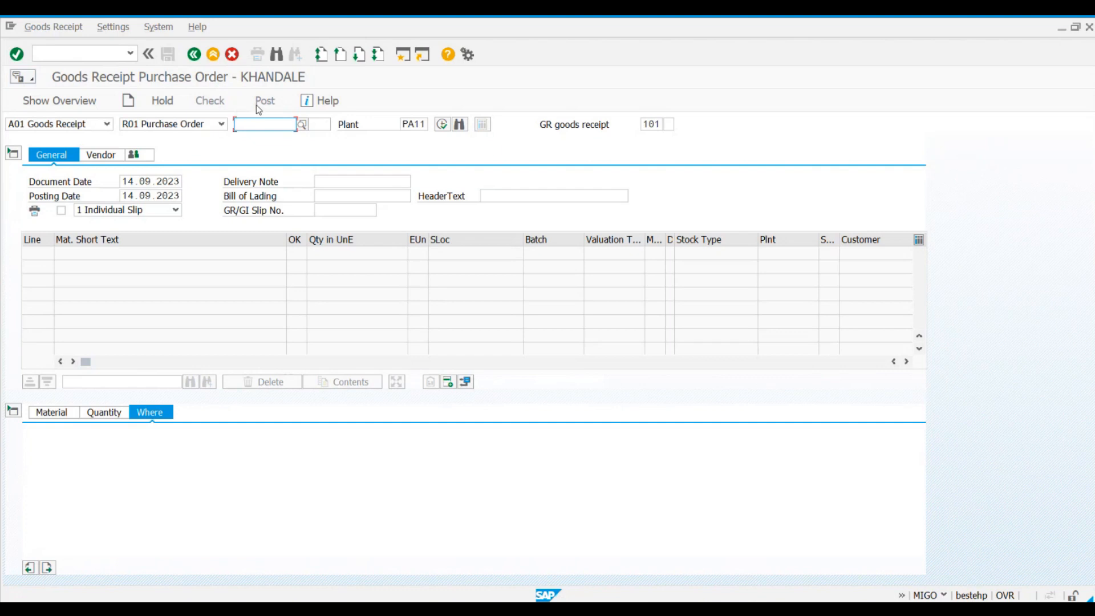
left_click(15, 155)
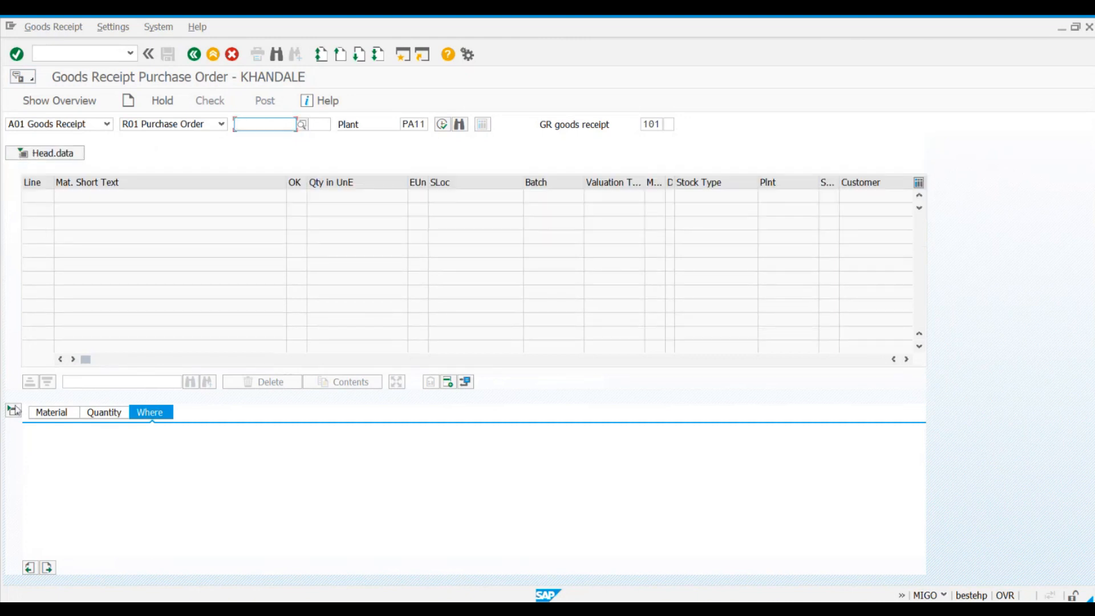
left_click(43, 565)
Step: Copy the purchase order number from the MRF TYRES standard PO and load that order into the goods receipt
key("alt+Tab")
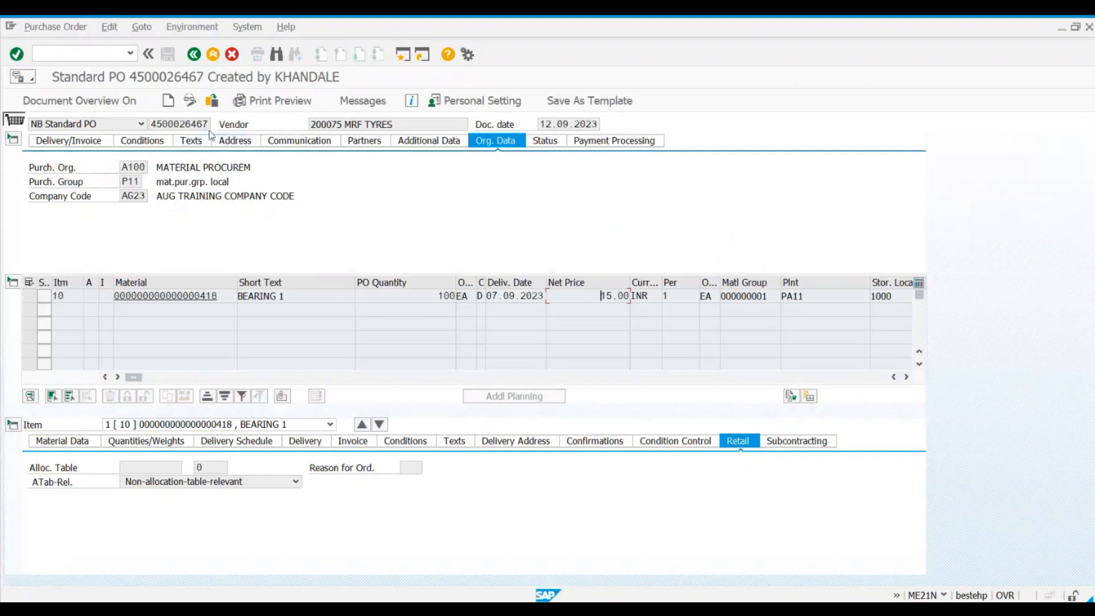
left_click_drag(208, 124, 162, 125)
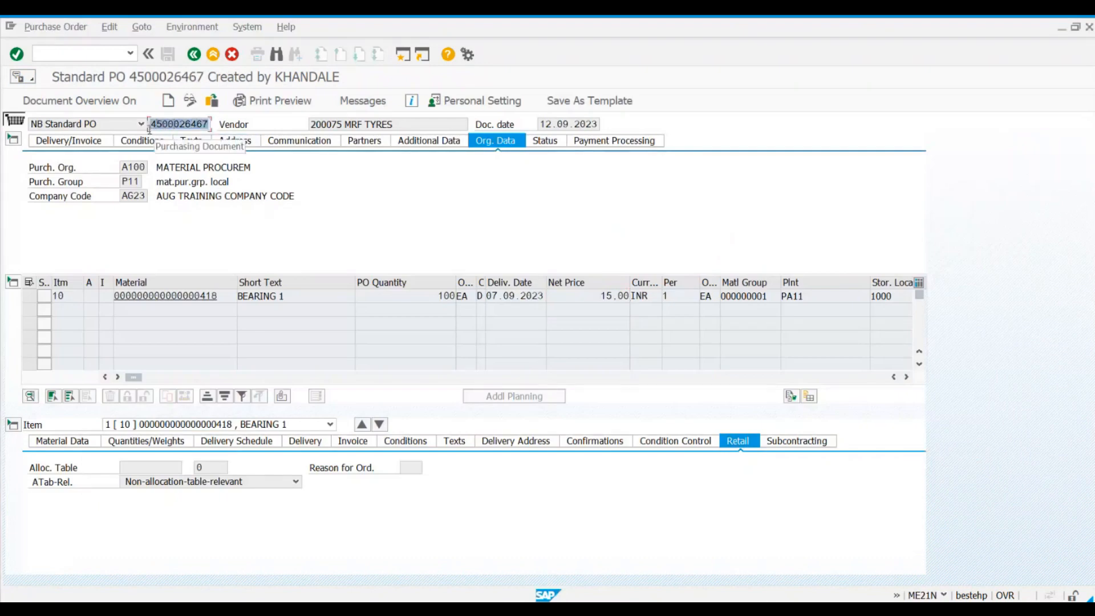
left_click(149, 128)
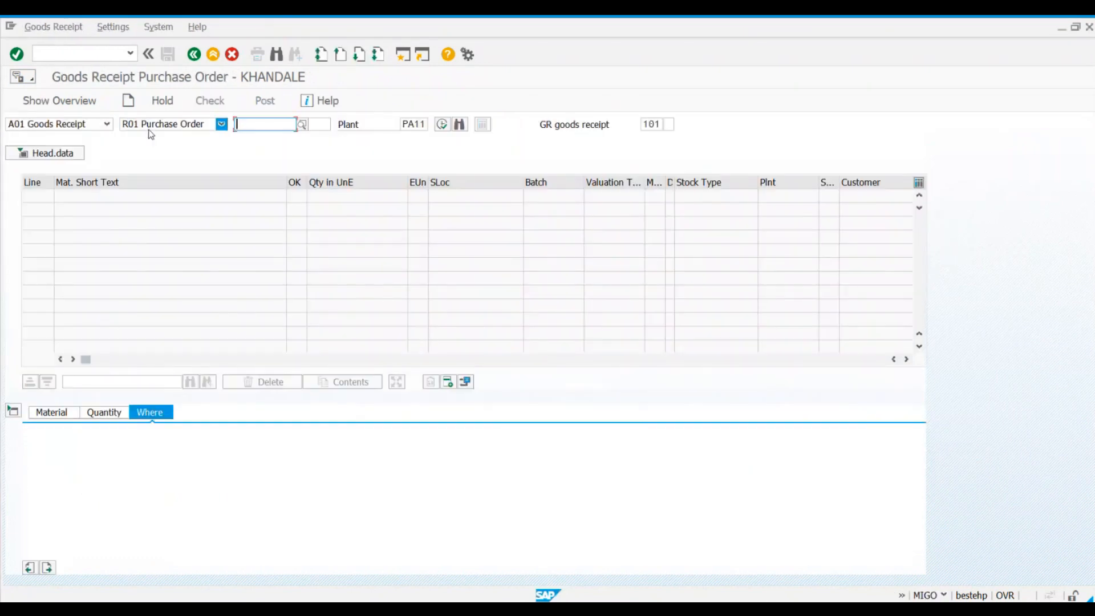
key("ctrl+v")
key("Return")
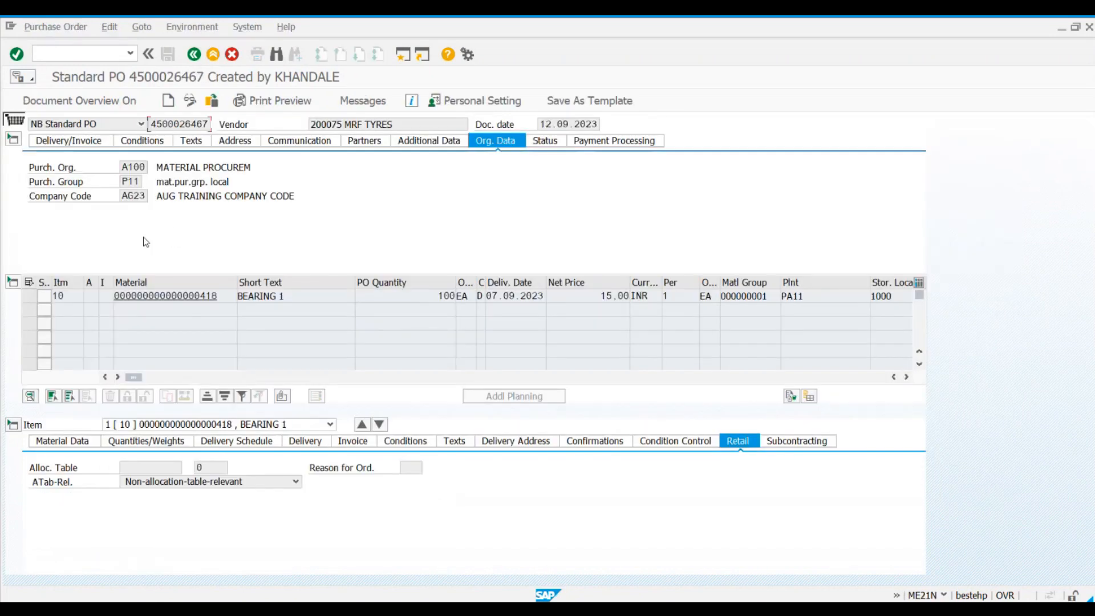
Step: Compare purchase order item 10 with the loaded BEARING 1 line, and examine the purchase order and item number fields
left_click(54, 295)
left_click(53, 297)
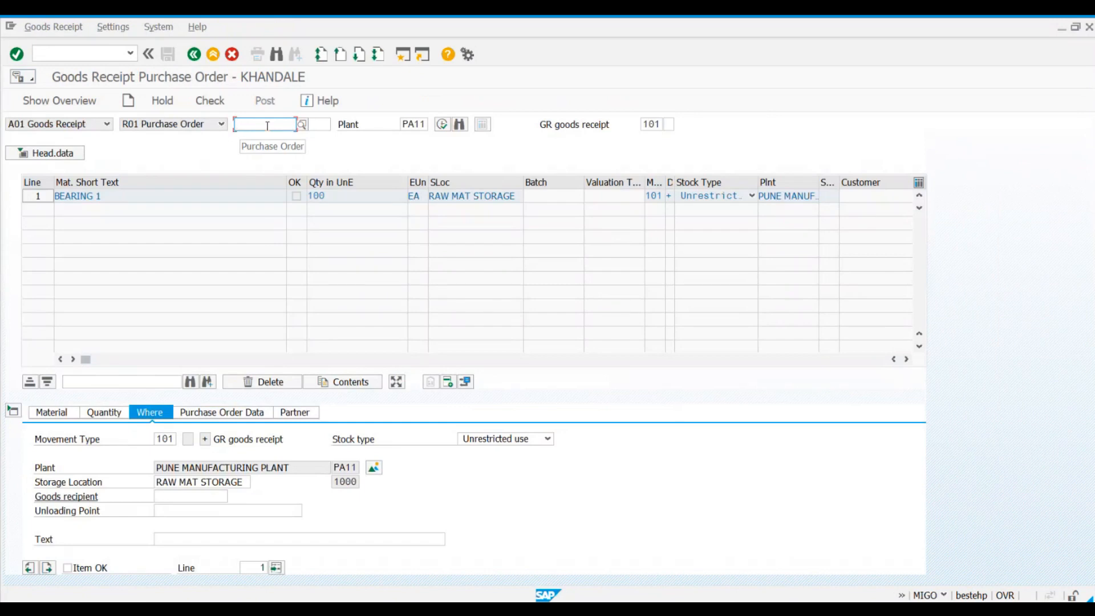
left_click(109, 196)
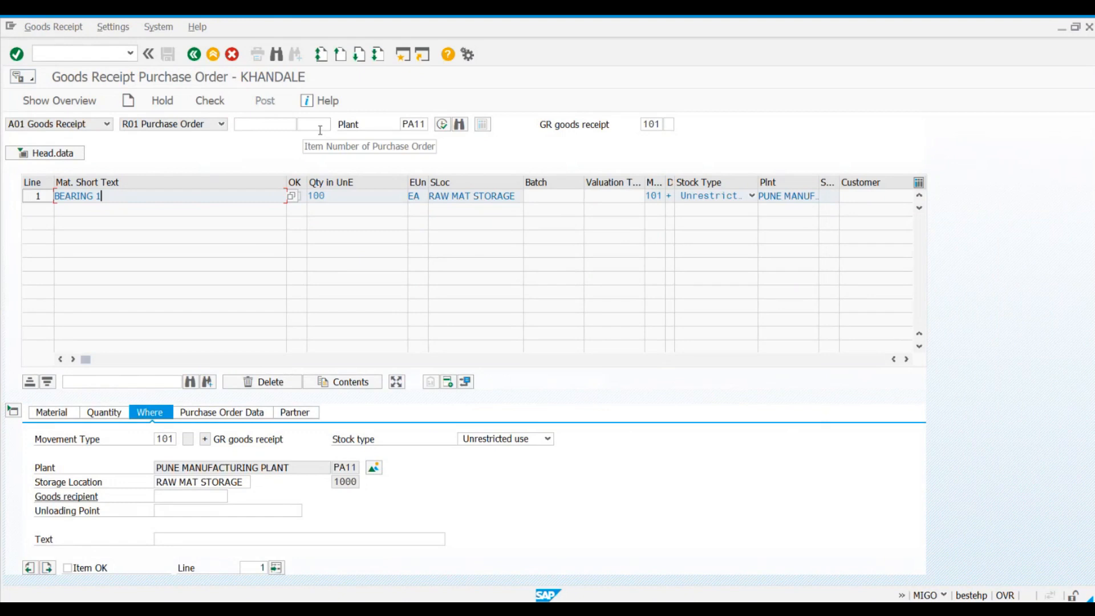
left_click(266, 125)
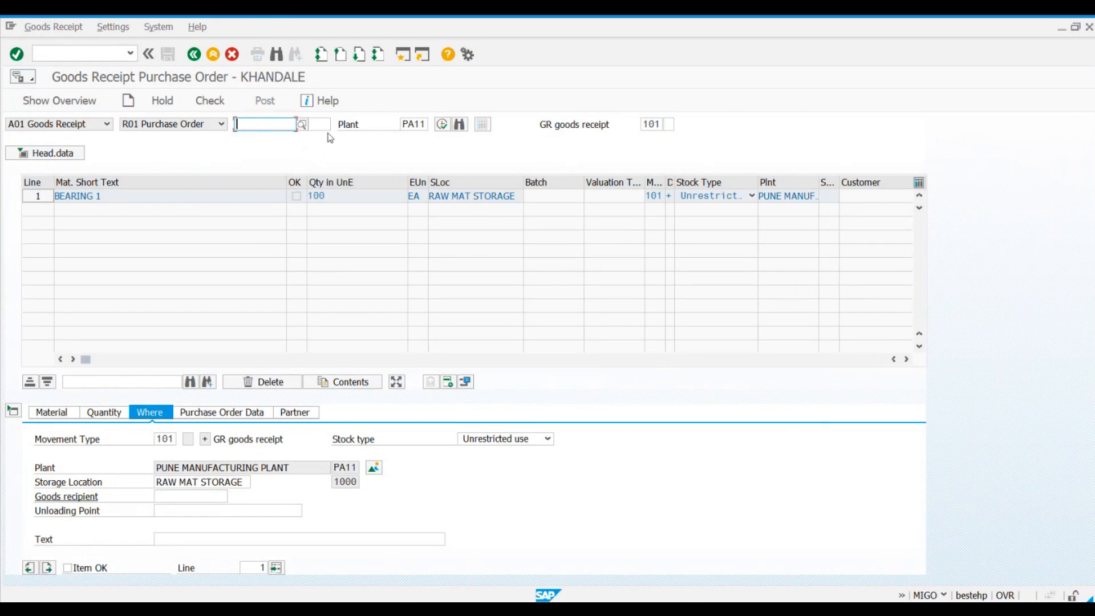
left_click(322, 125)
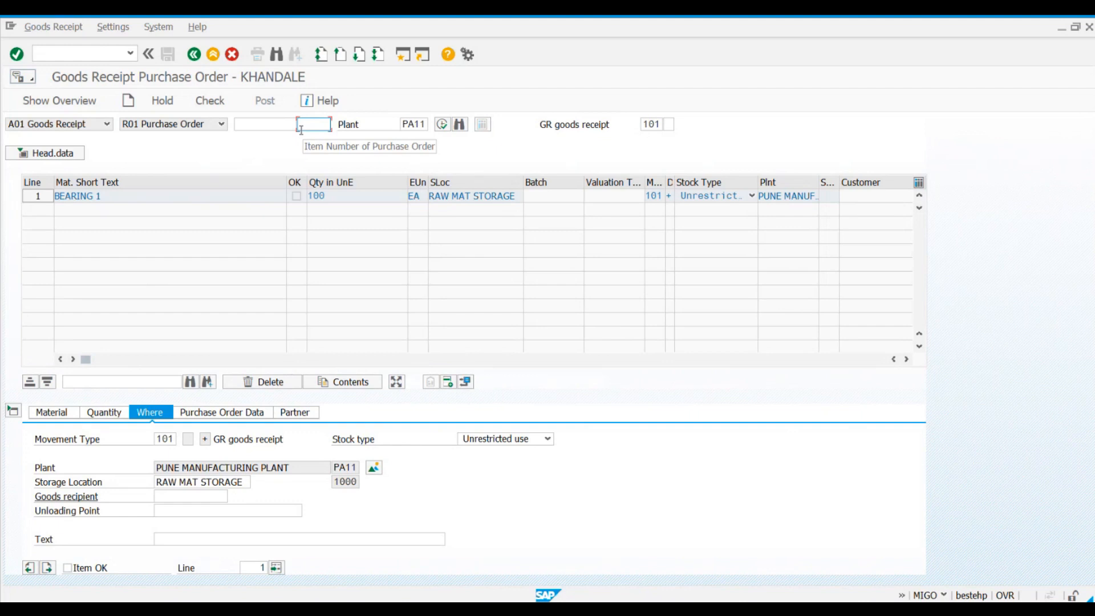
left_click(261, 124)
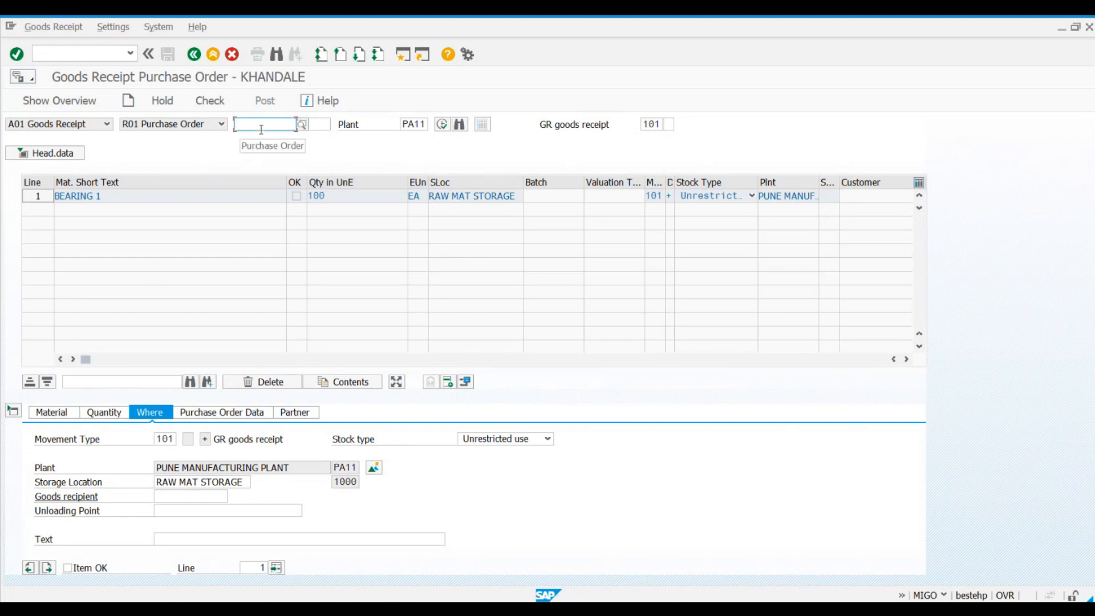
left_click(321, 124)
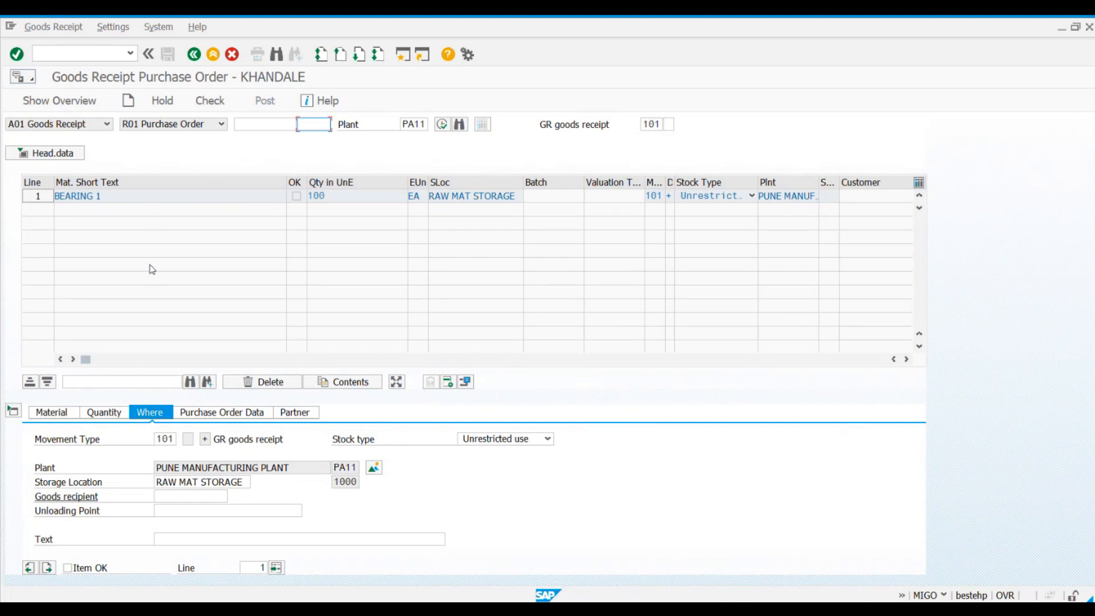
Step: Expand the goods receipt's header data and review the document date and posting date
left_click(26, 159)
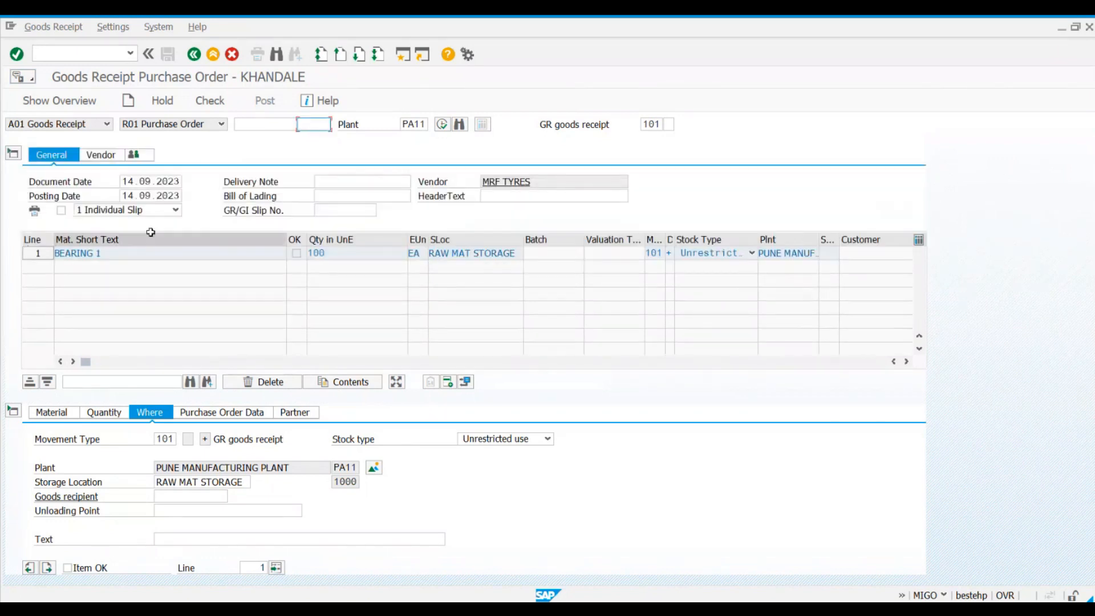
left_click(131, 181)
left_click(137, 196)
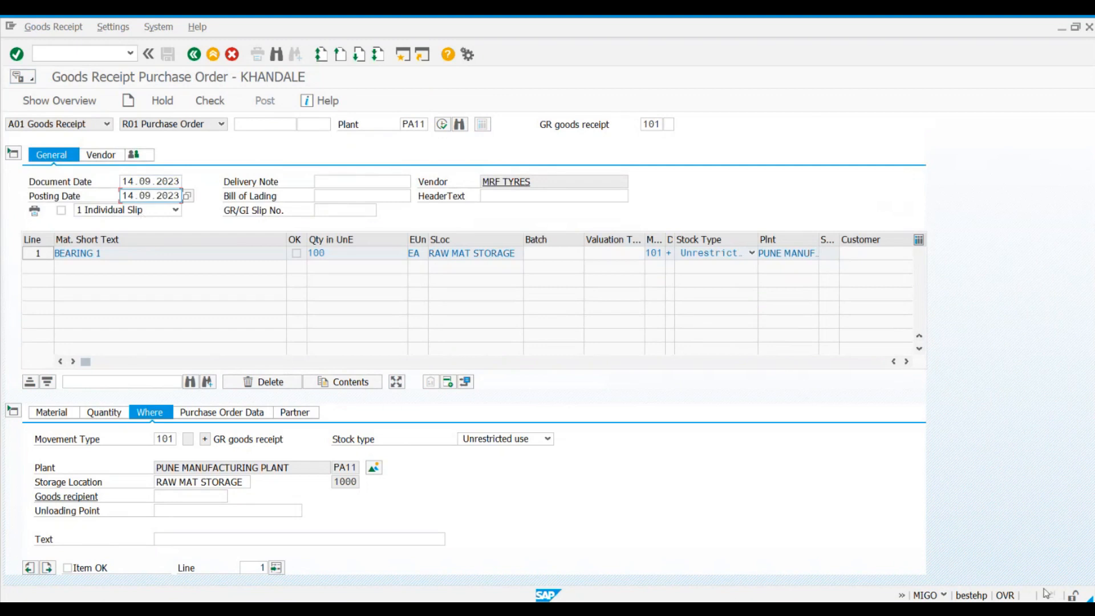
left_click(1040, 571)
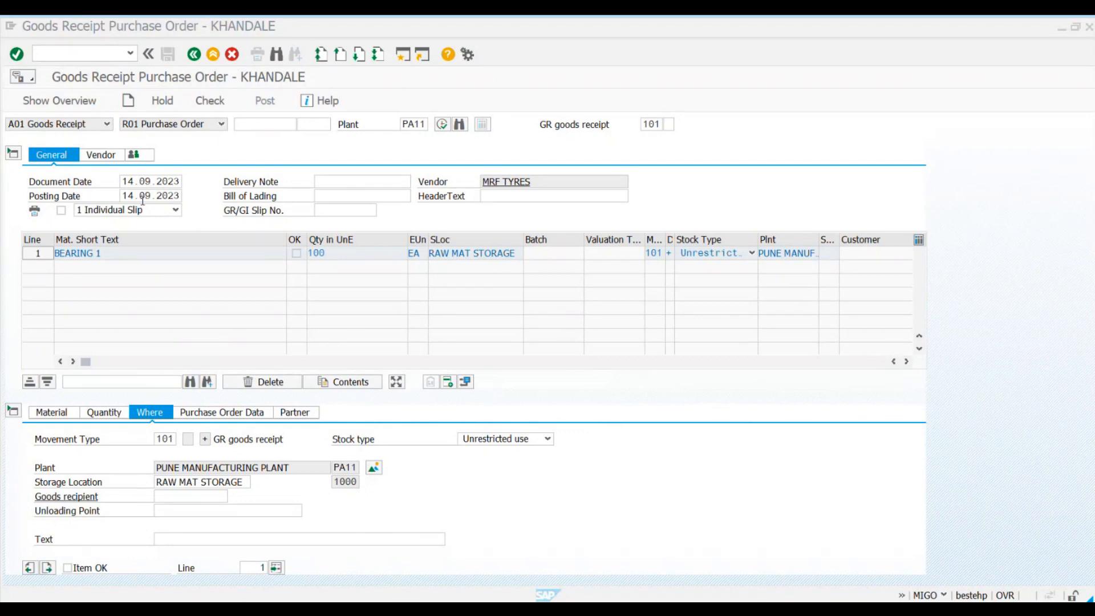
left_click(137, 182)
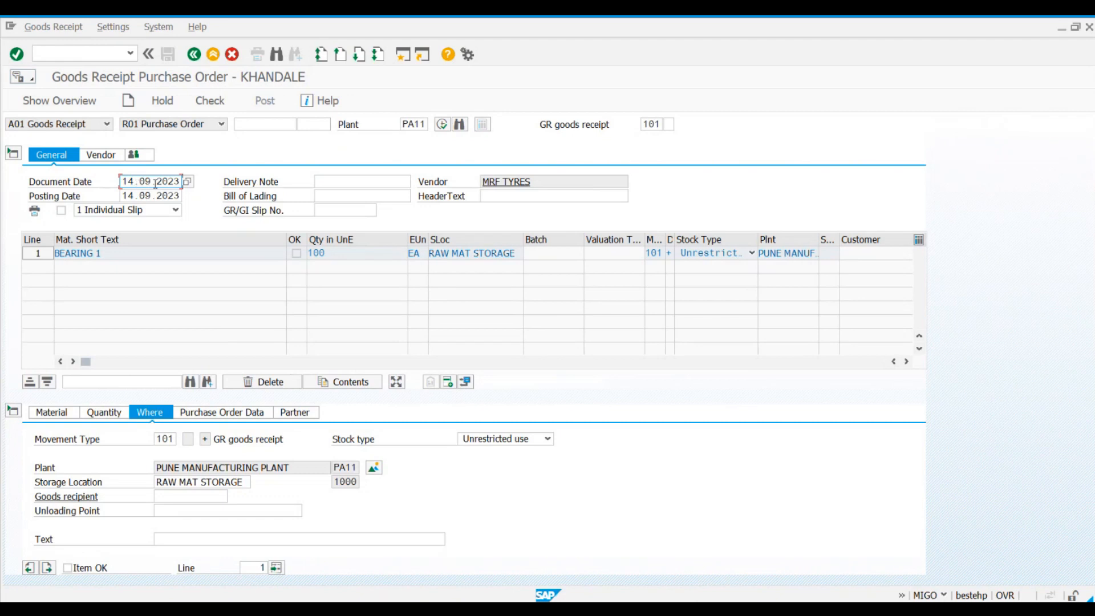
Step: Enter "invoice no" as the delivery note, and look at the Bill of Lading and GR/GI Slip No. fields
left_click(330, 182)
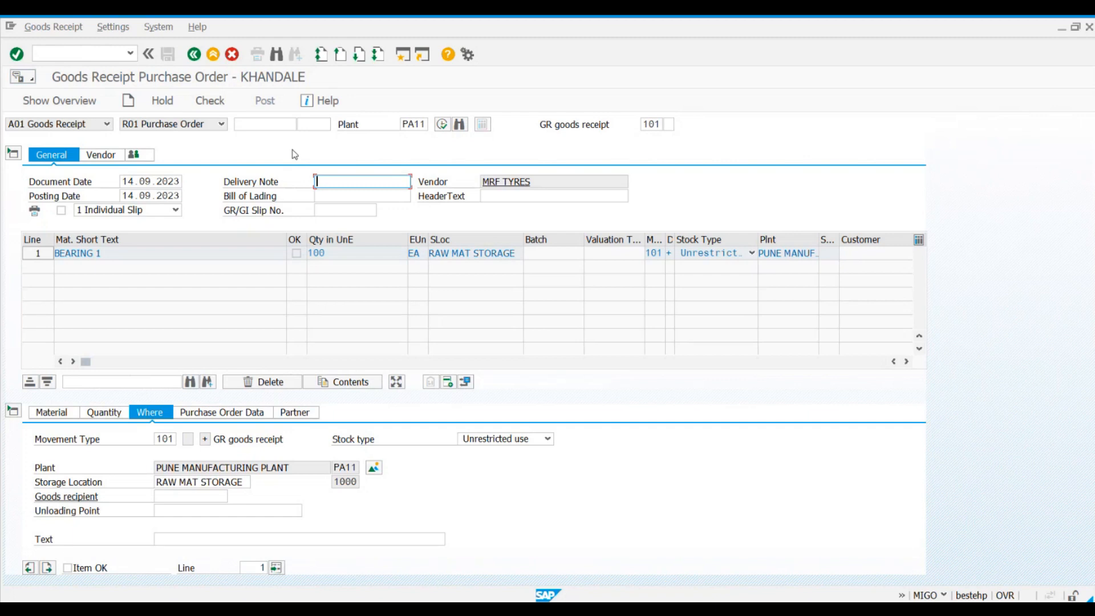
type("invoice no")
left_click(324, 199)
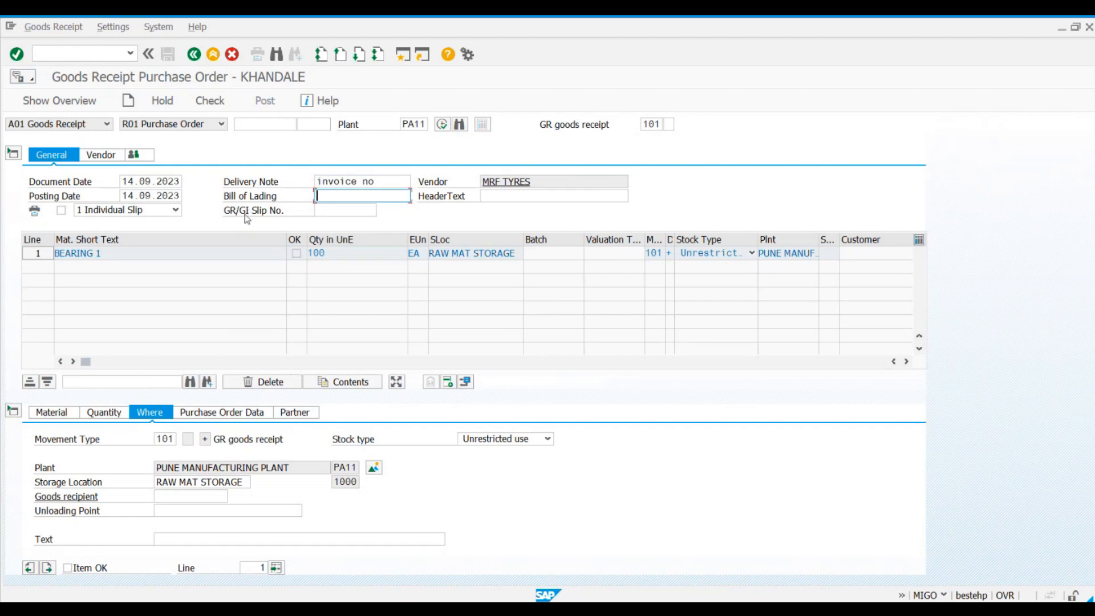
left_click(352, 214)
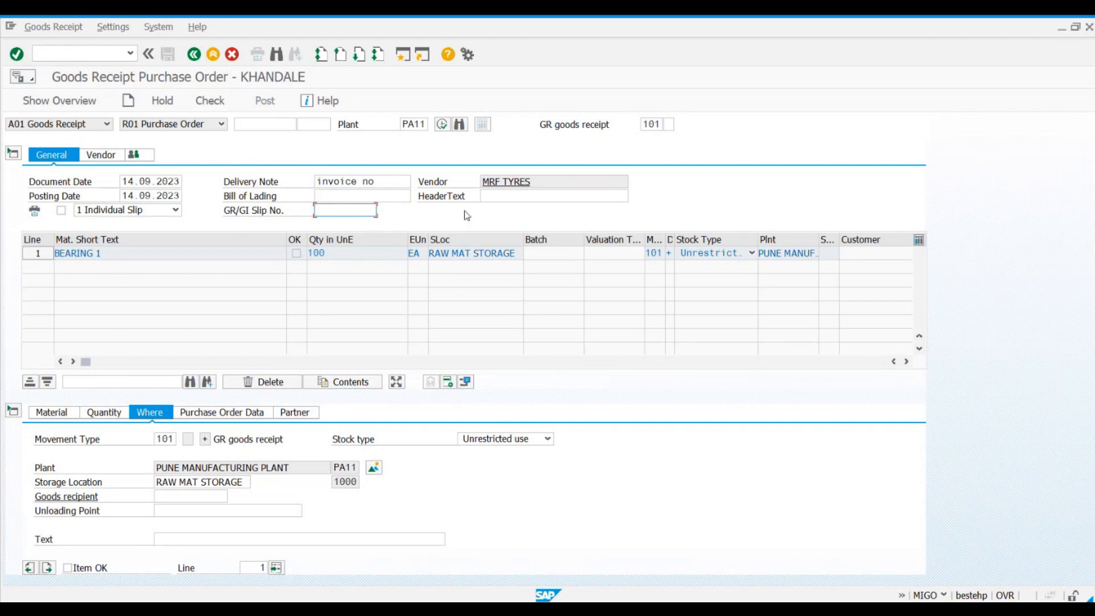
Step: Set the goods receipt's header text to "goods receipt for po"
left_click(500, 198)
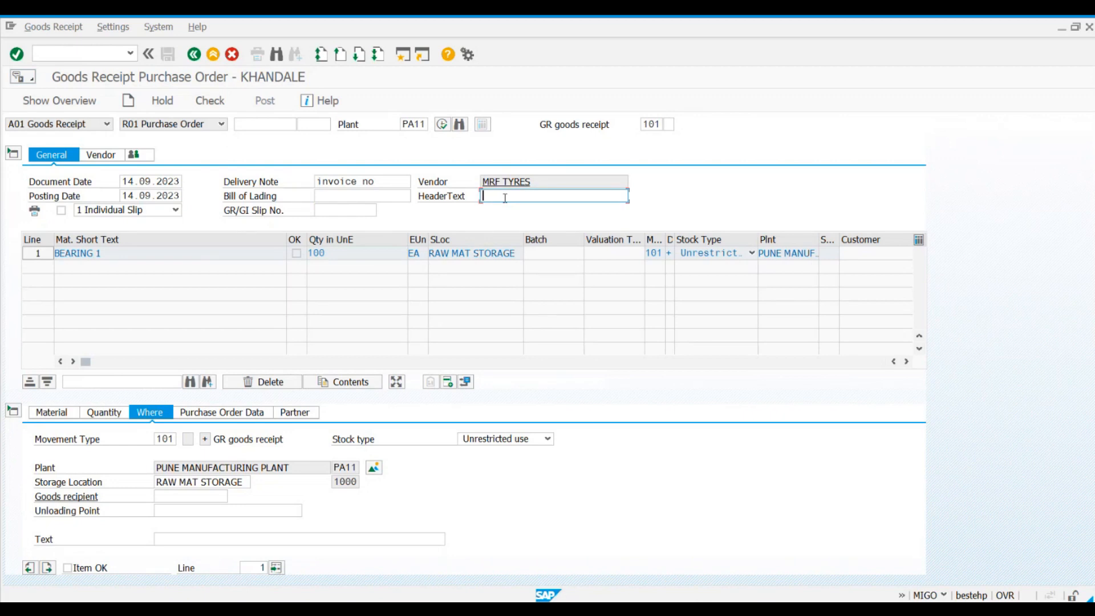
type("goods")
type(" rc")
type("c")
type("eipt for po")
key("Return")
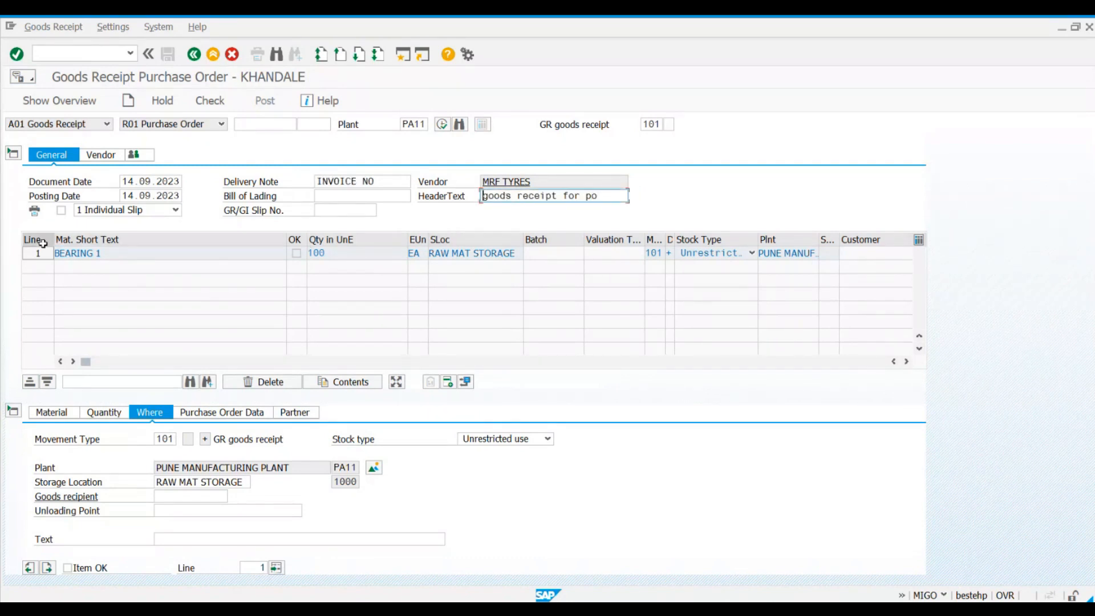
Step: Check the receipt line's material and quantity against the item in the purchase order
left_click(227, 255)
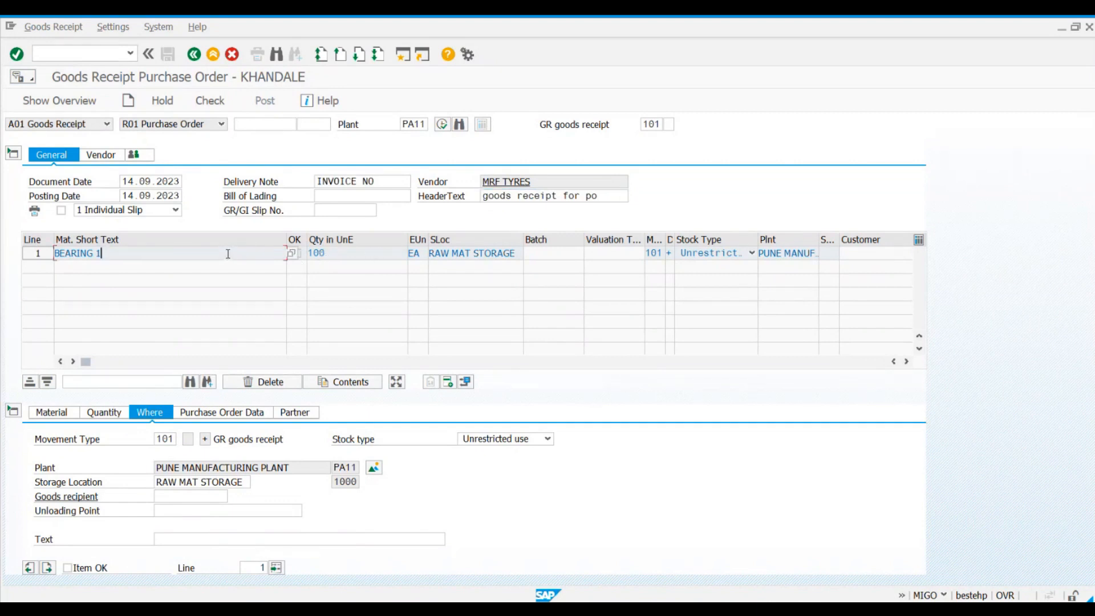
left_click_drag(209, 259, 60, 256)
left_click(59, 256)
left_click(347, 251)
left_click_drag(347, 251, 309, 260)
left_click(309, 260)
key("alt+Tab")
key("alt+Tab")
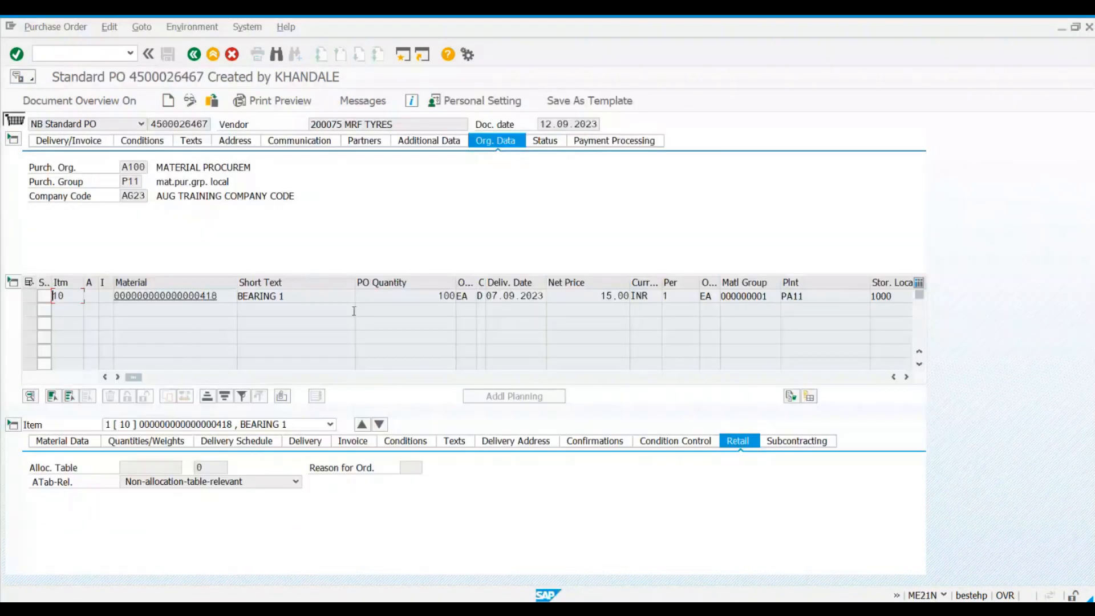
key("alt+Tab")
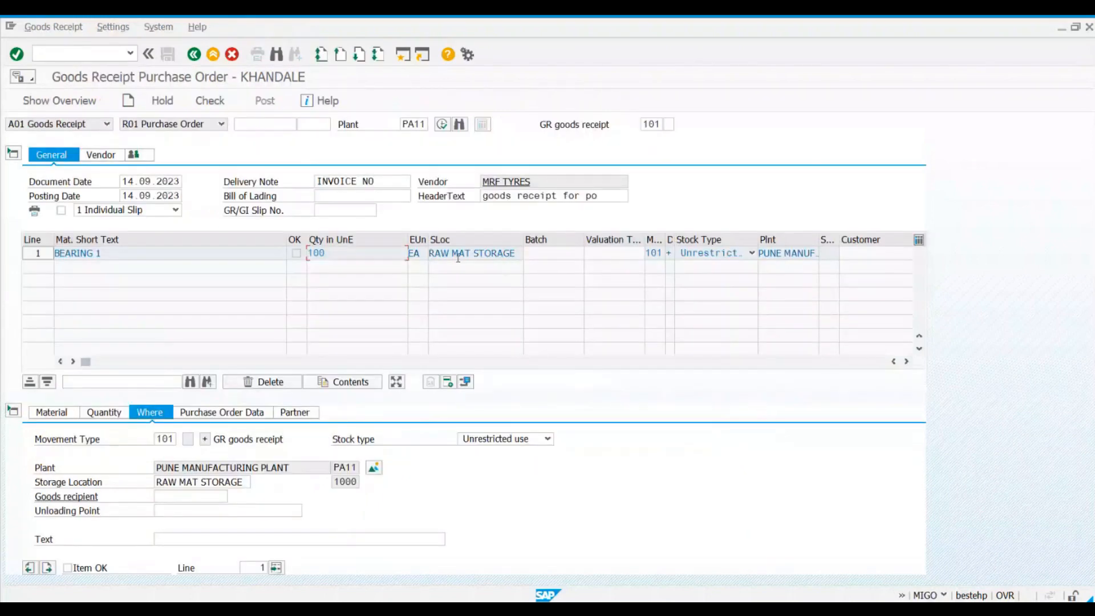
Step: Check the line's movement type and plant, and widen the D column while narrowing the Stock Type column
left_click(656, 253)
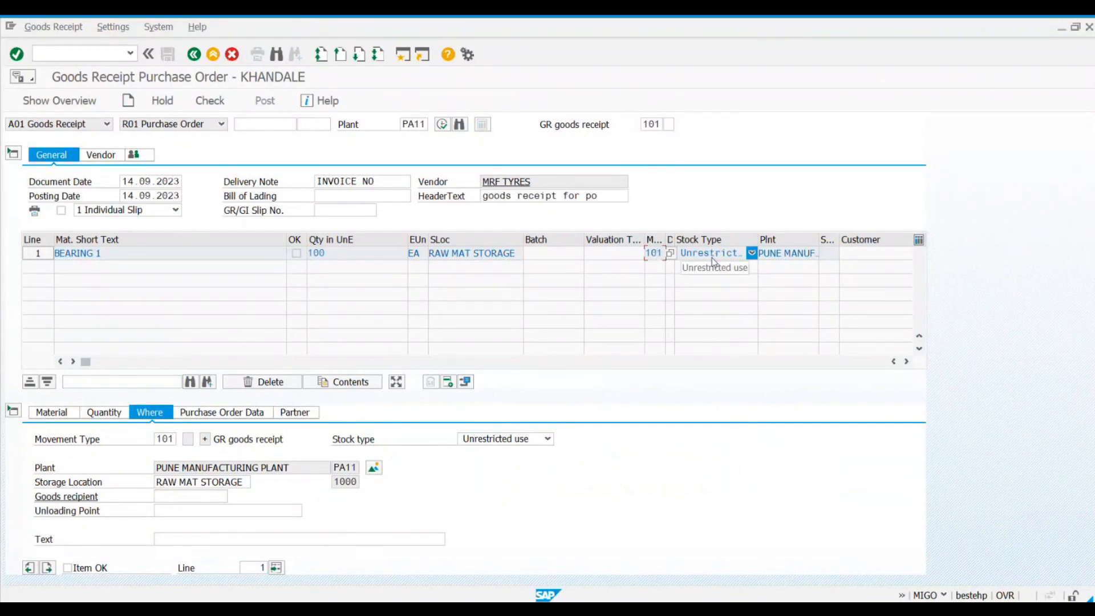
left_click(793, 252)
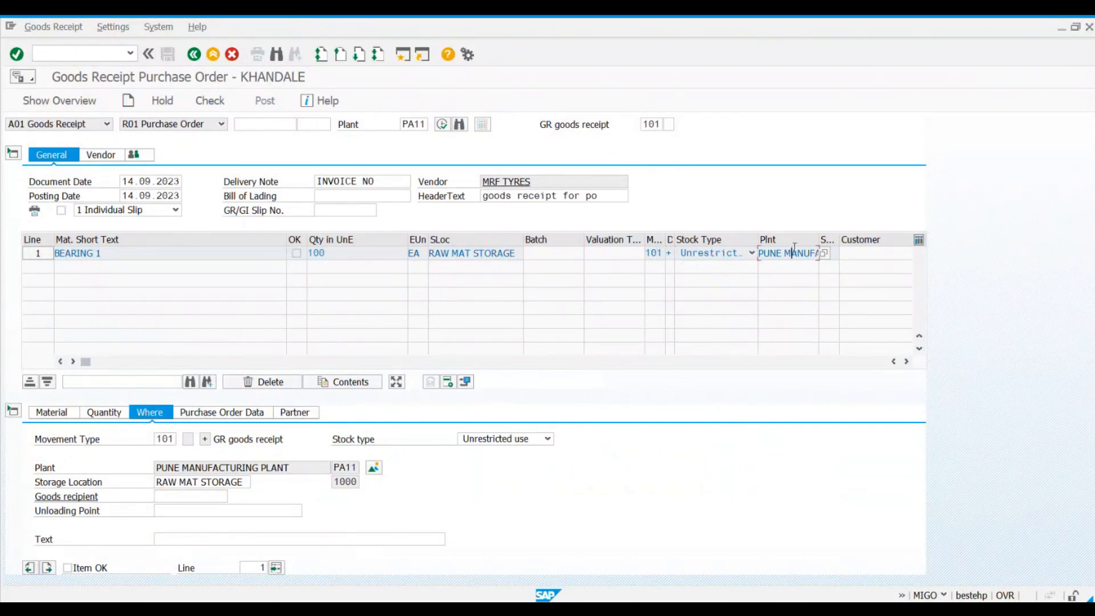
left_click_drag(670, 238, 678, 237)
left_click_drag(765, 240, 751, 240)
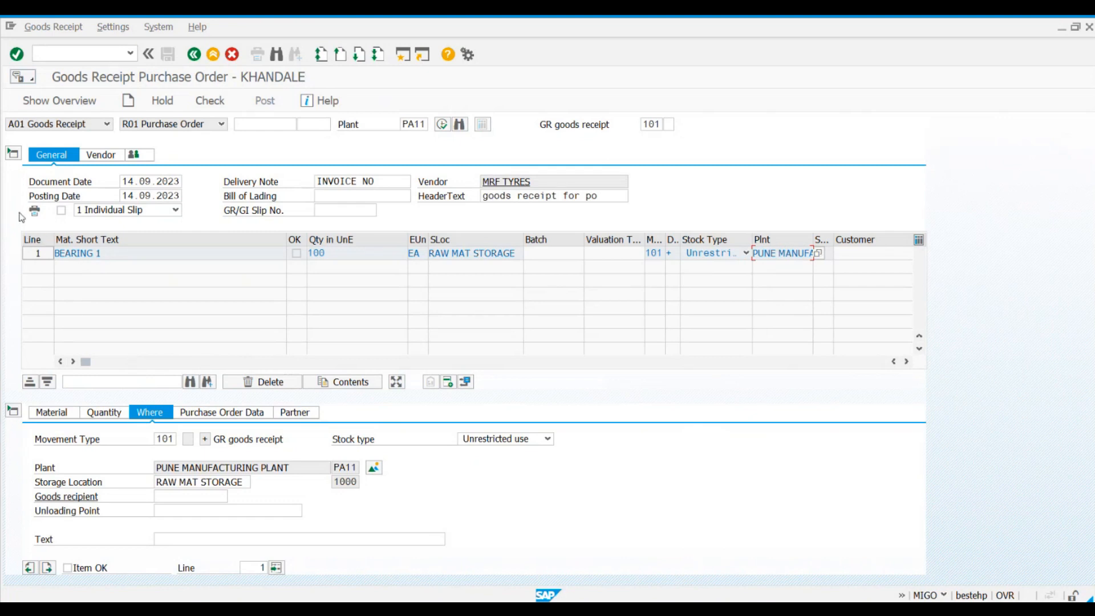
Step: Review the receipt line's material, quantity, storage location and plant, and collapse the item detail data
left_click(176, 252)
left_click(354, 257)
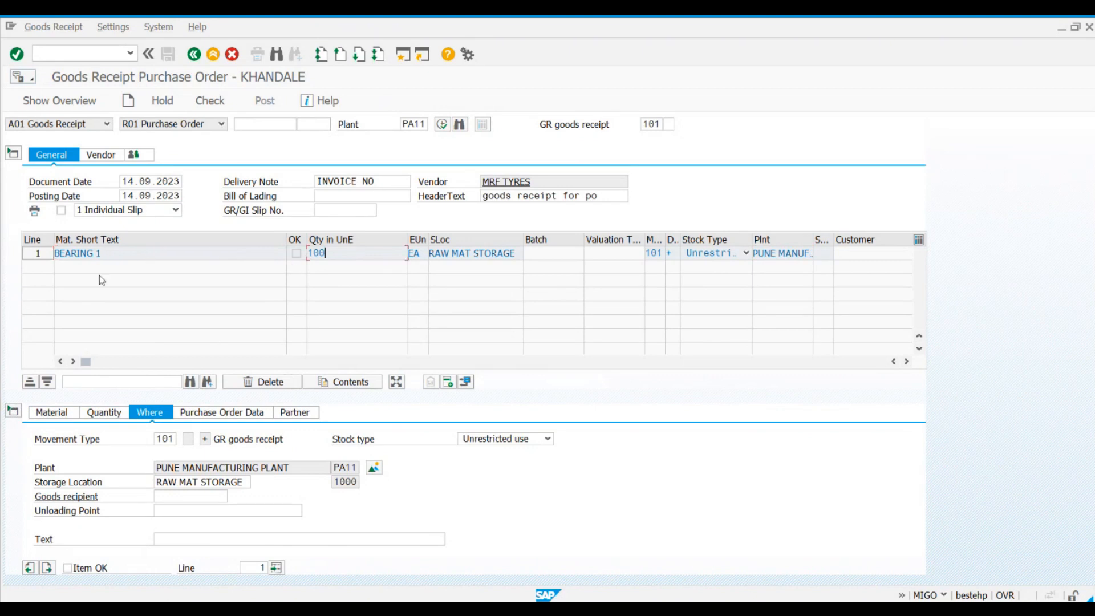
left_click(71, 253)
left_click(379, 249)
left_click(473, 253)
left_click(773, 254)
left_click(717, 270)
left_click(360, 254)
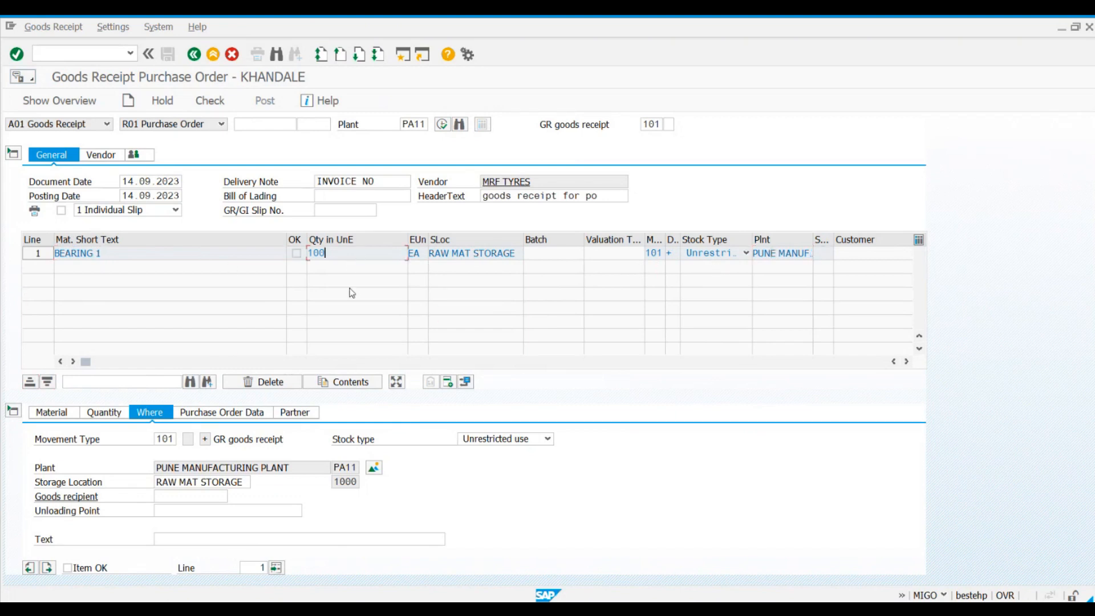
left_click(14, 412)
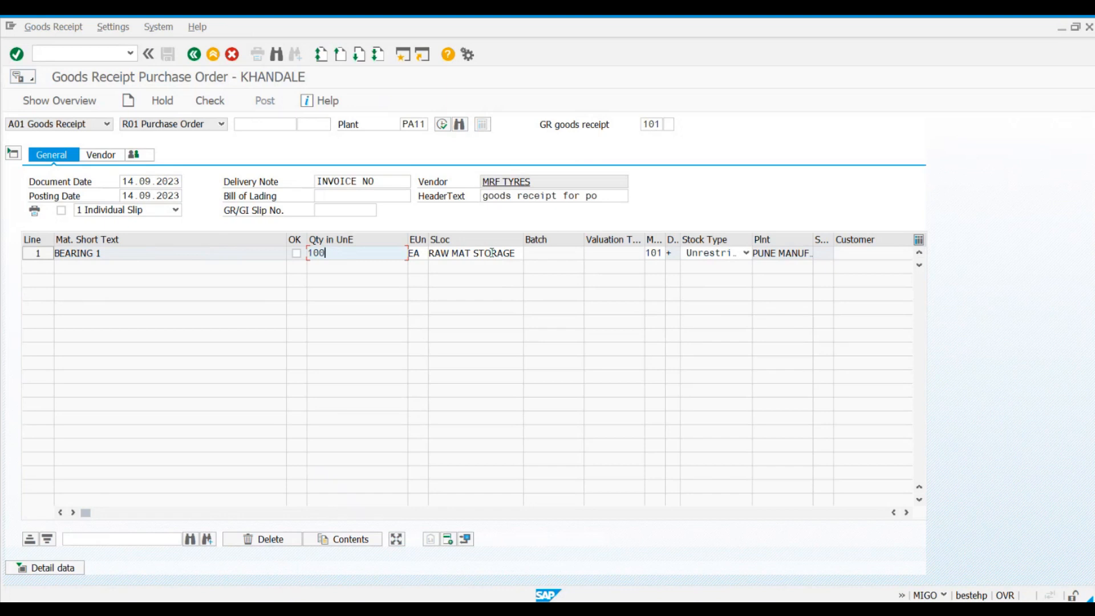
Step: Review the receipt line's stock type and storage location in the item details, and collapse the details
left_click(29, 569)
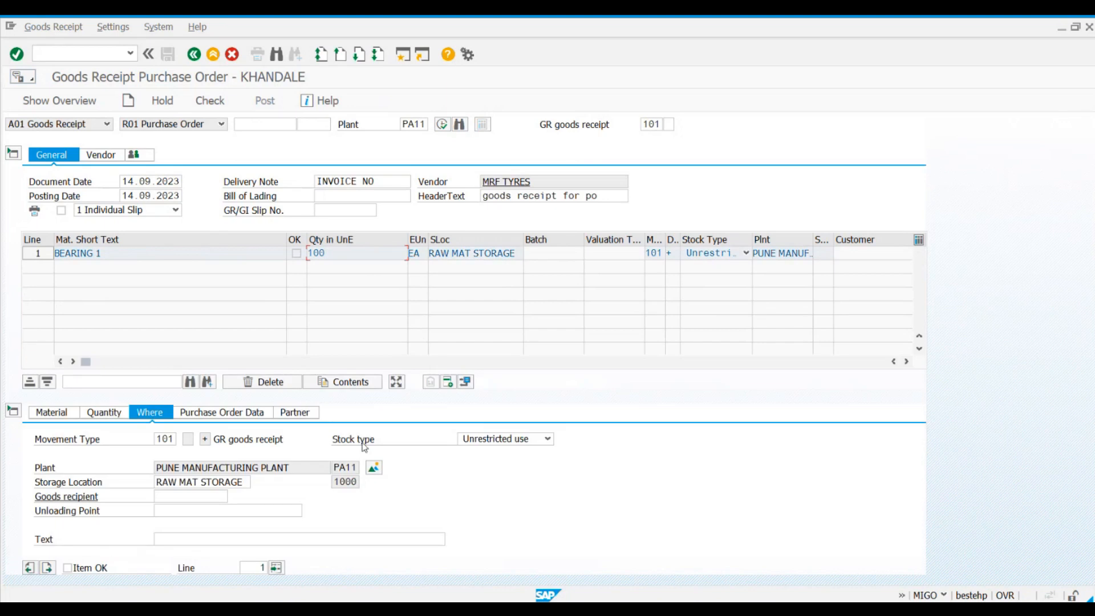
left_click(466, 253)
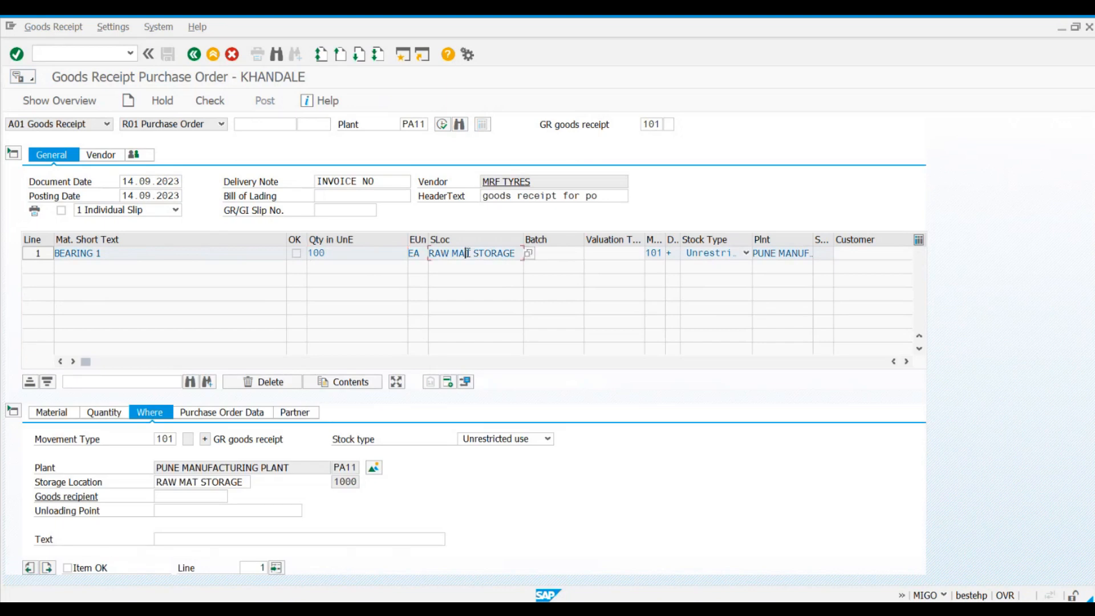
left_click(14, 412)
left_click(516, 254)
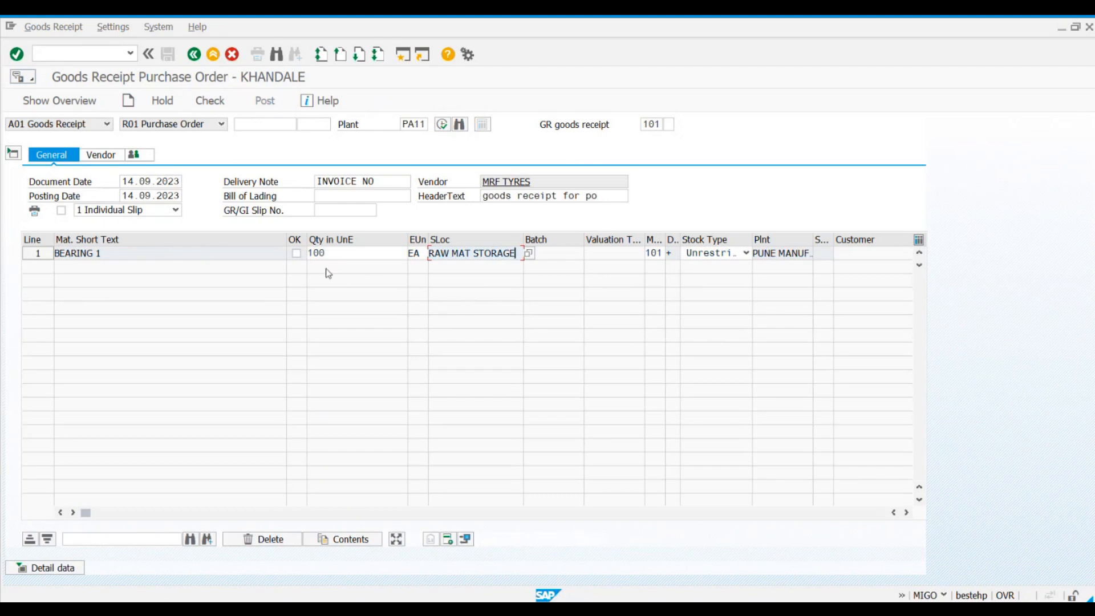
Step: Set the BEARING 1 receipt line's quantity to 50
left_click(348, 255)
key("BackSpace")
key("BackSpace")
key("BackSpace")
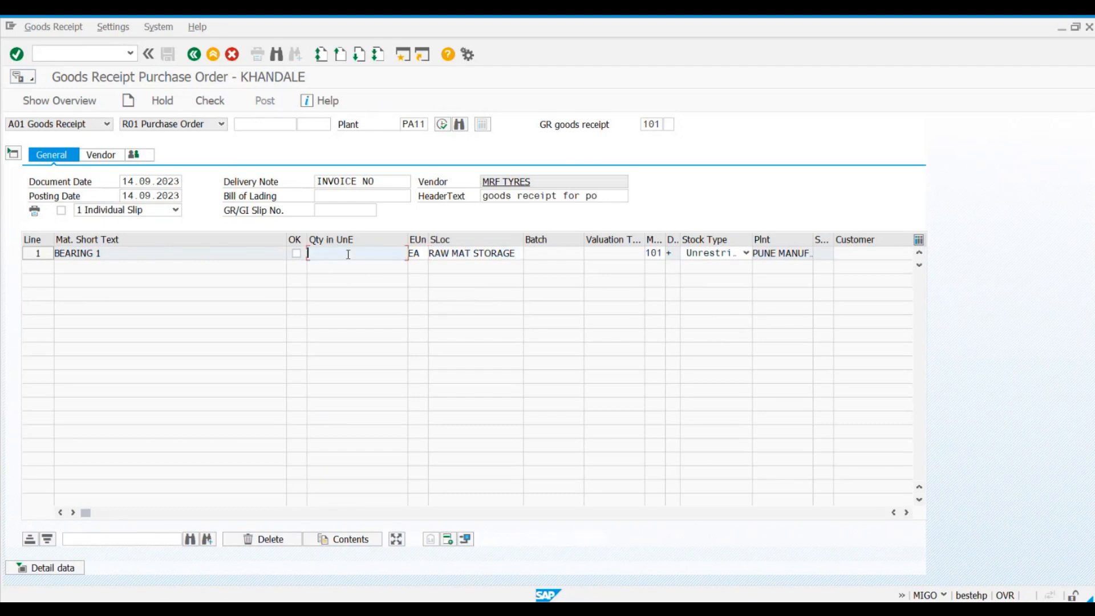
type("50")
Step: Look up the storage locations available in plant PA11 and check the item's storage location in the purchase order
left_click(515, 249)
left_click(533, 257)
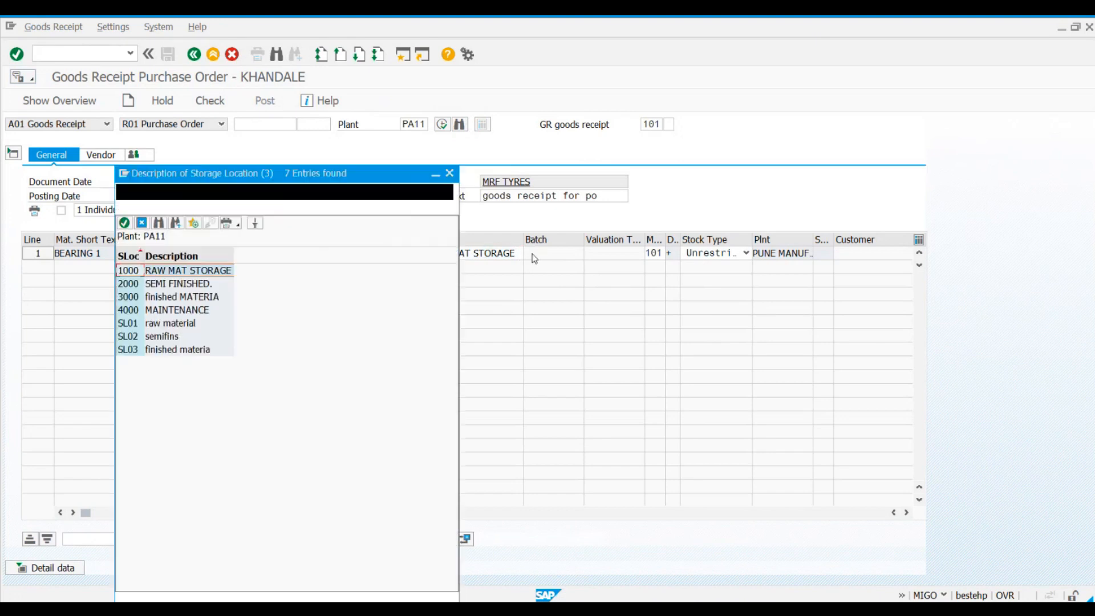
left_click_drag(298, 174, 457, 186)
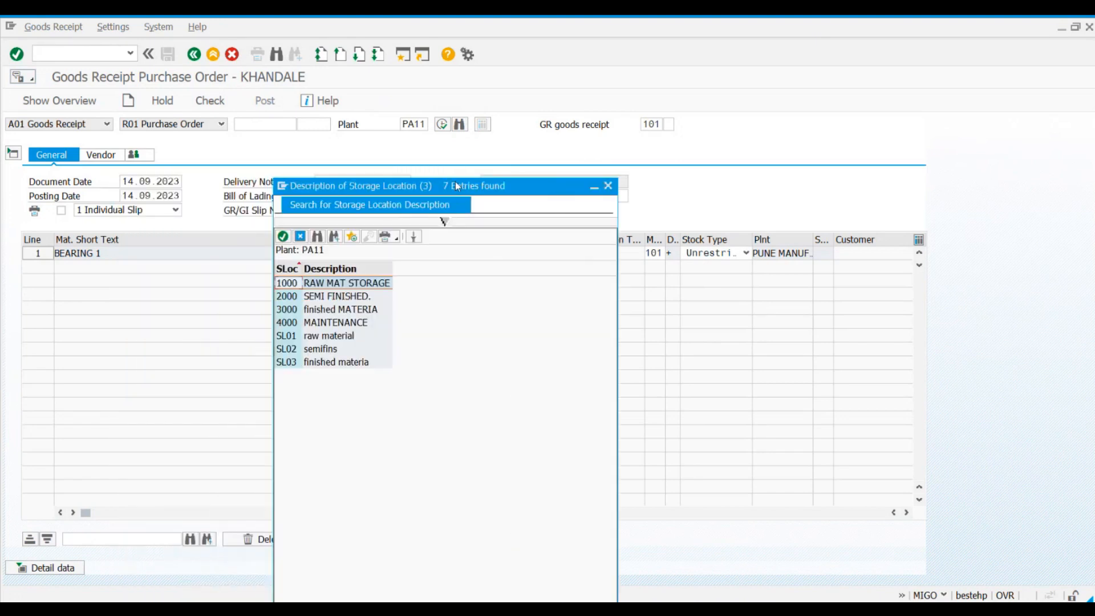
key("alt+Tab")
left_click(608, 188)
key("alt+Tab")
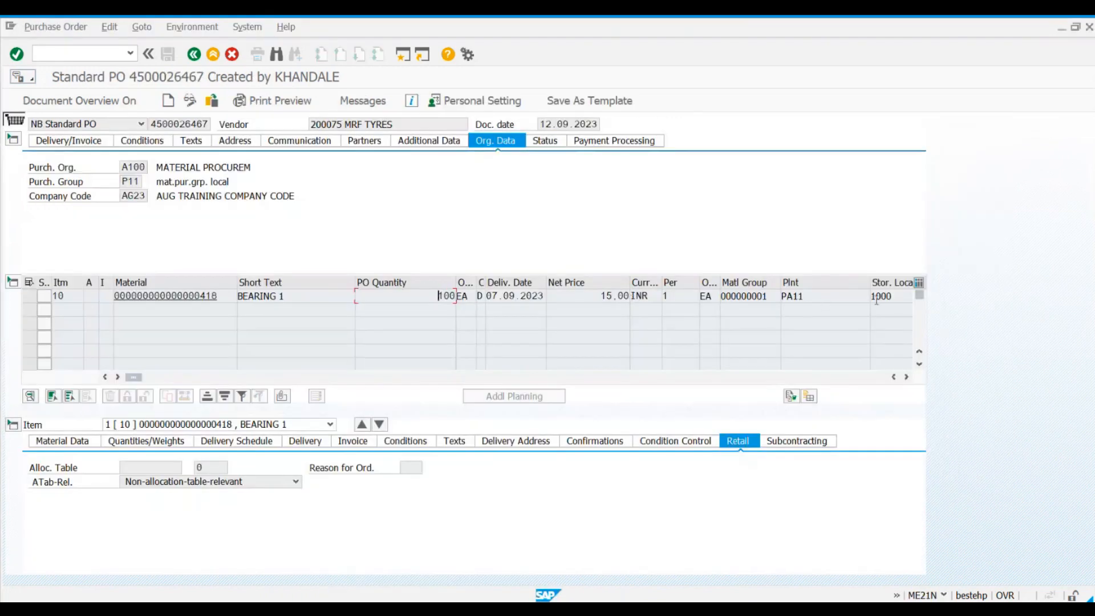
left_click_drag(901, 297, 866, 297)
key("ctrl+c")
key("alt+Tab")
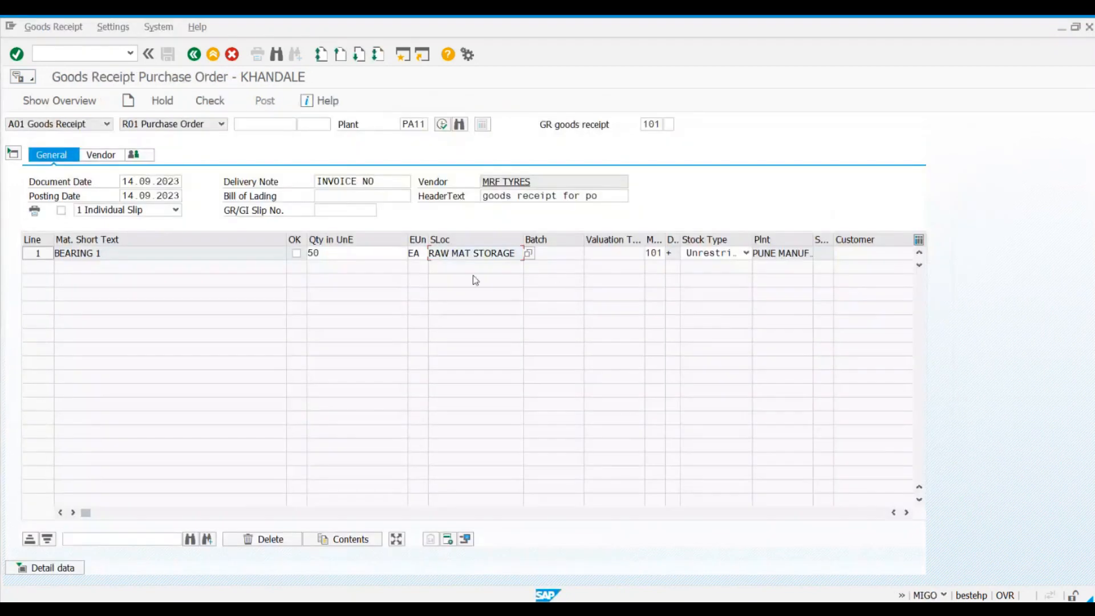
Step: Set the receipt line's storage location to 2000 SEMI FINISHED
left_click(529, 253)
double_click(170, 285)
key("Tab")
key("Tab")
key("Tab")
key("Tab")
key("Tab")
key("Tab")
key("Tab")
key("Tab")
key("Tab")
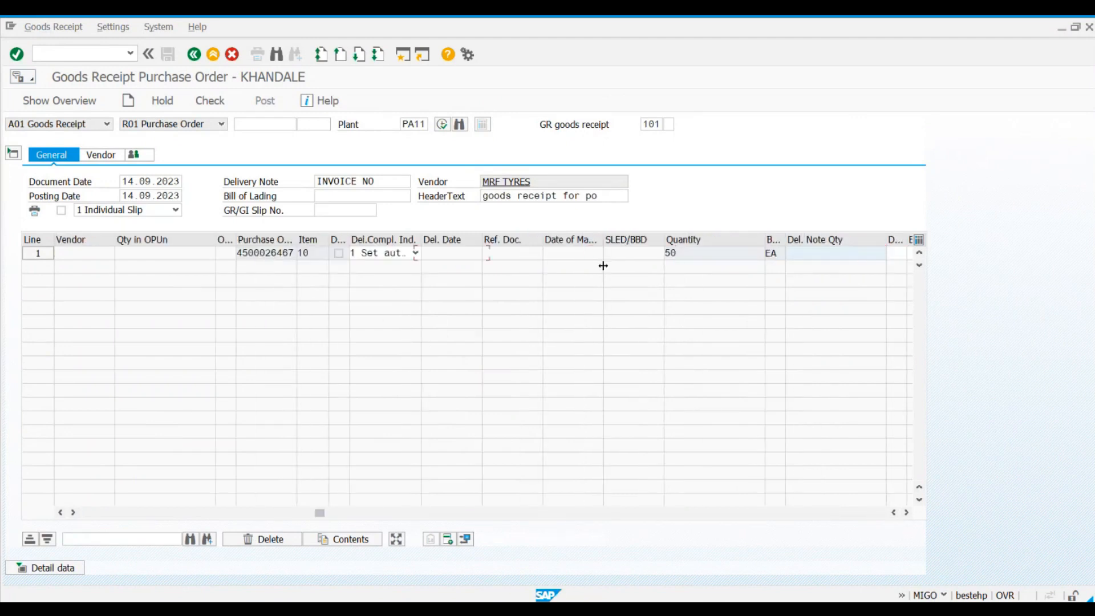
Step: Set the receipt item's quantity in unit of entry to 100 in the detail data
left_click(57, 568)
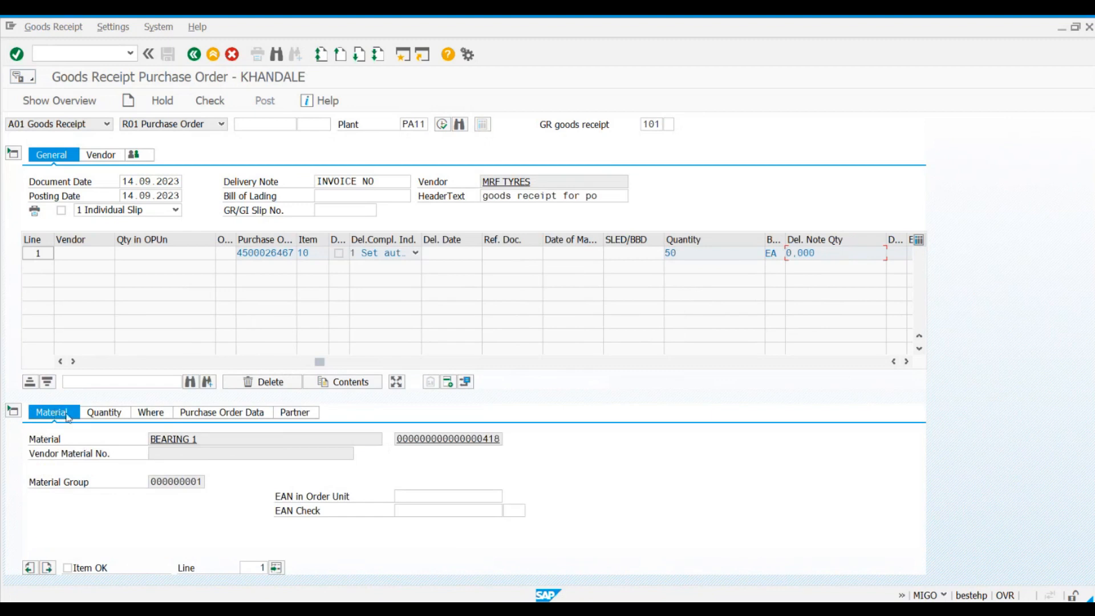
left_click(114, 415)
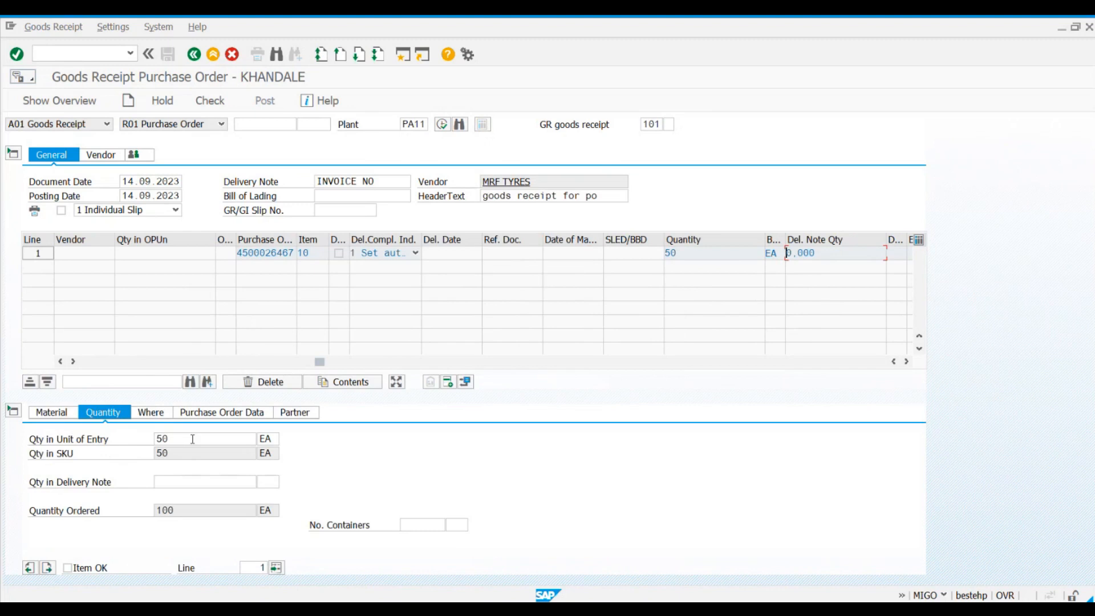
left_click(192, 439)
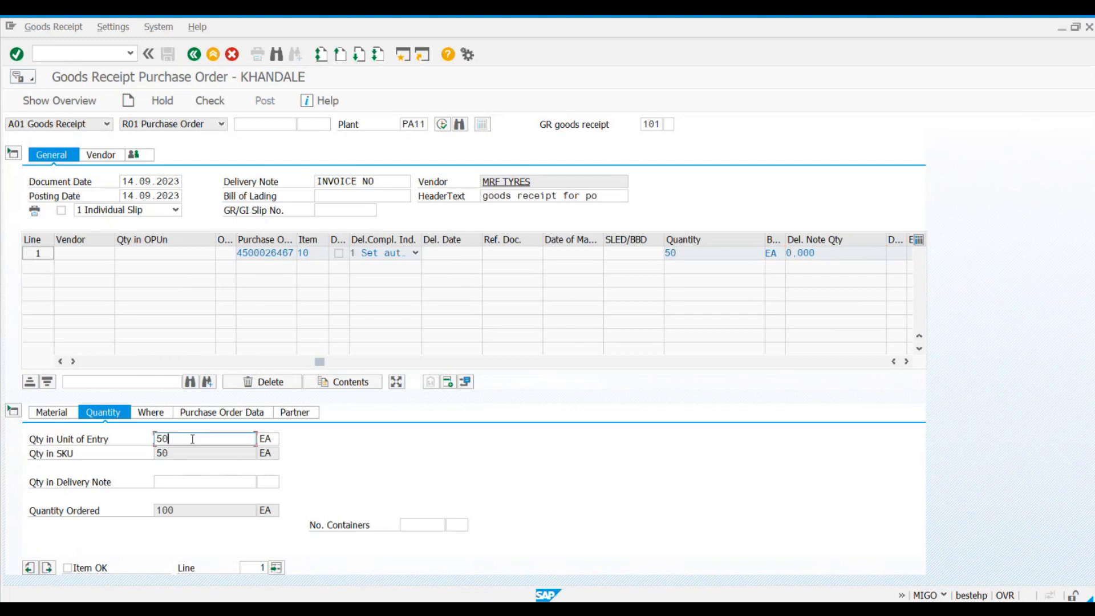
key("BackSpace")
key("BackSpace")
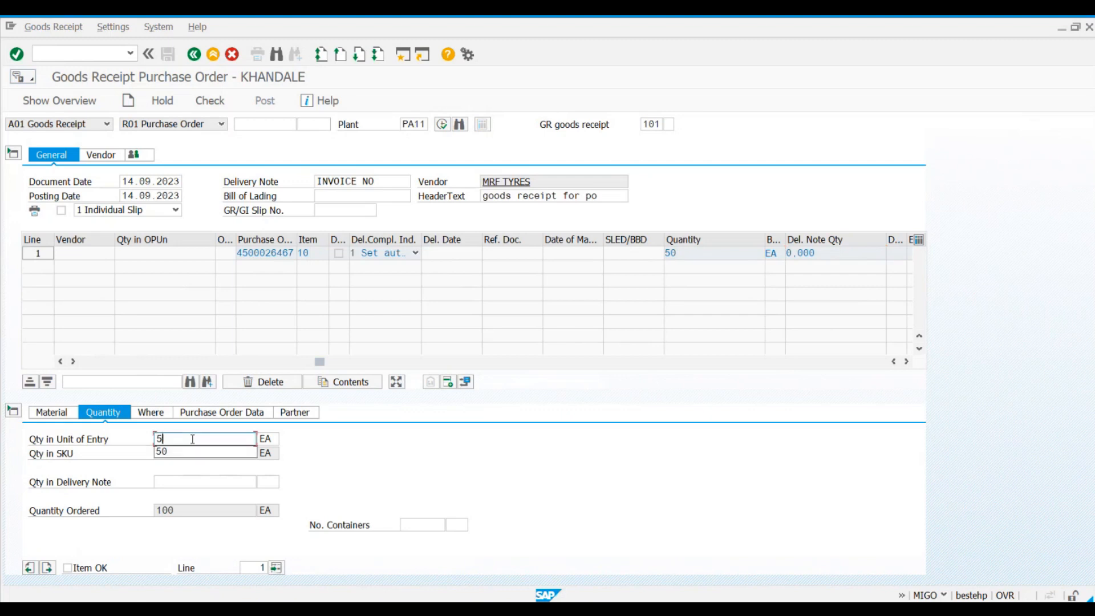
type("100")
key("Return")
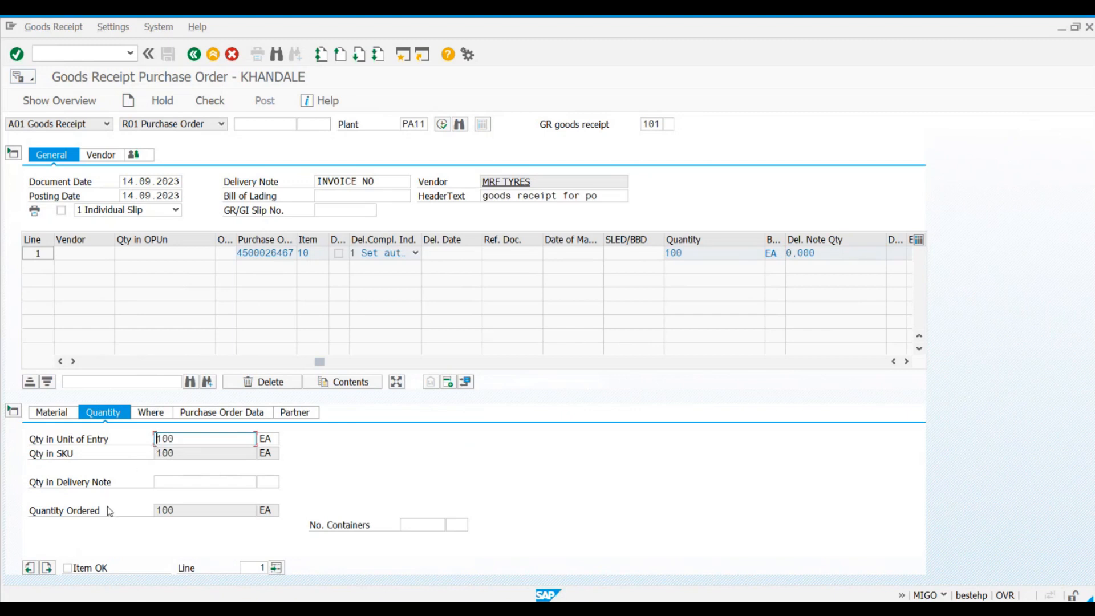
left_click(68, 568)
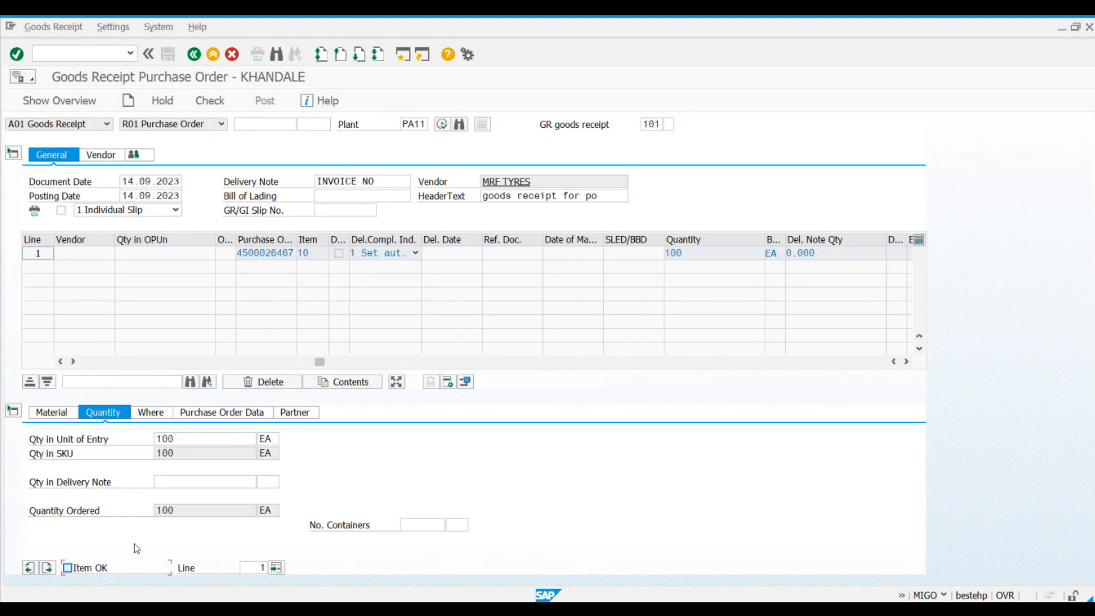
Step: Review the item's movement type, plant, storage location, goods recipient, unloading point and text fields in the location details
left_click(151, 414)
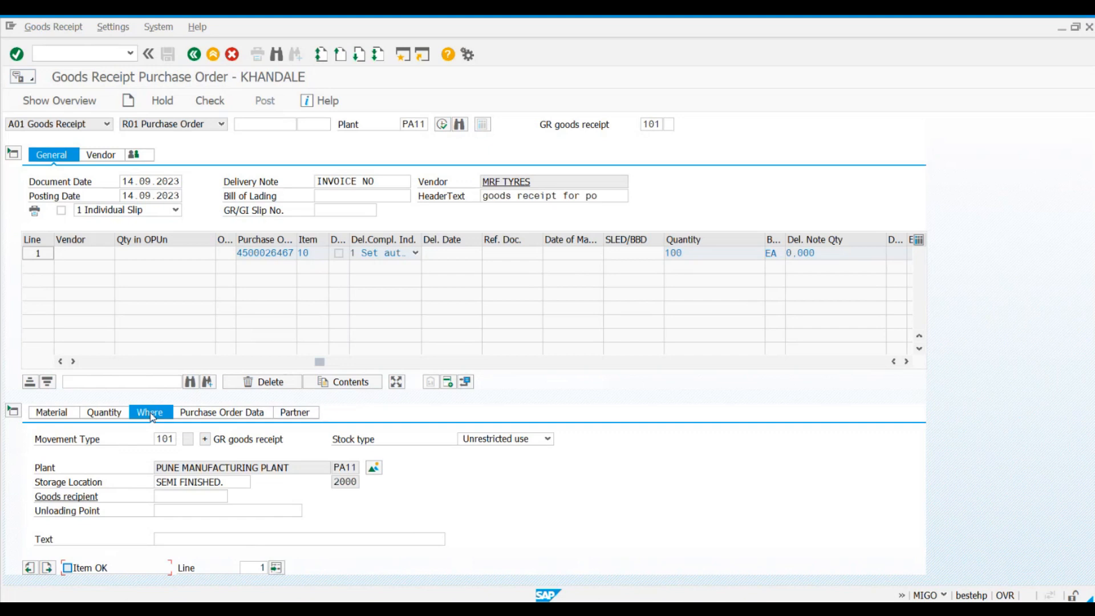
double_click(157, 439)
left_click(175, 439)
left_click(175, 468)
left_click(245, 485)
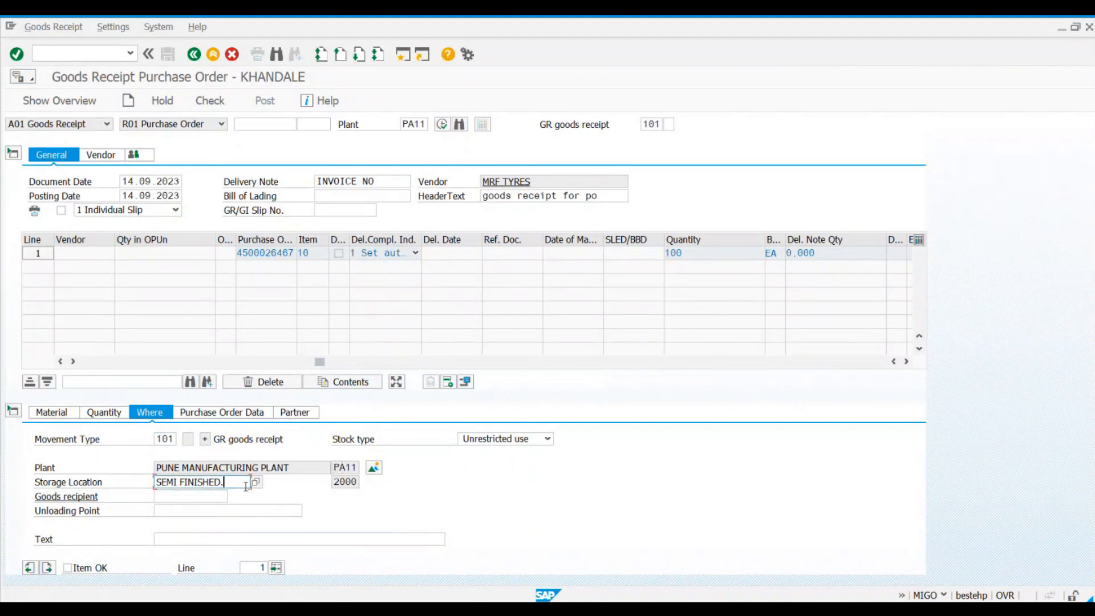
left_click(285, 467)
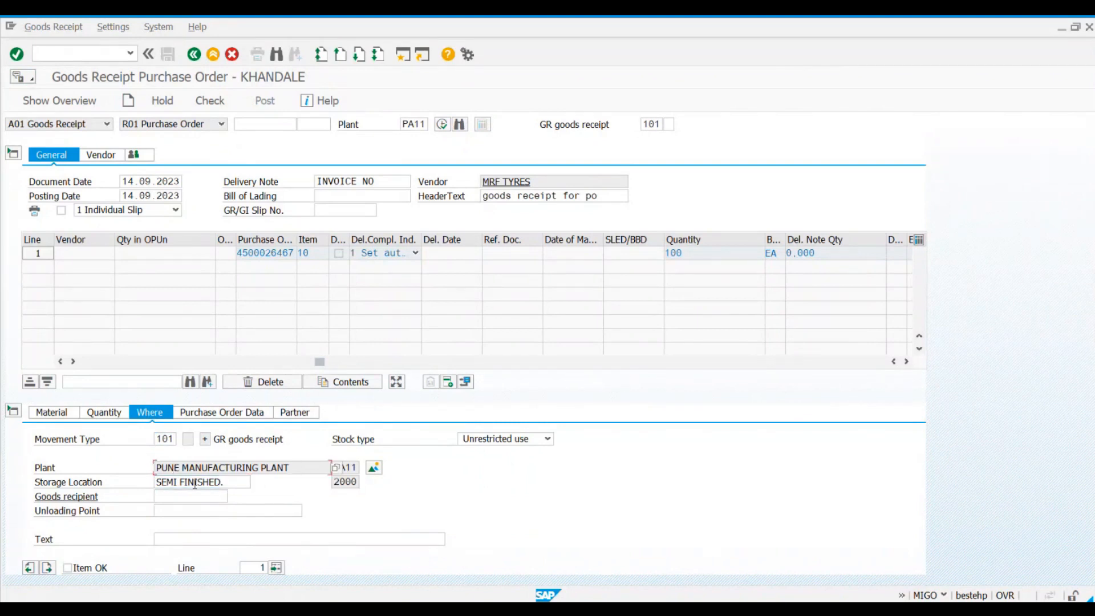
left_click(238, 483)
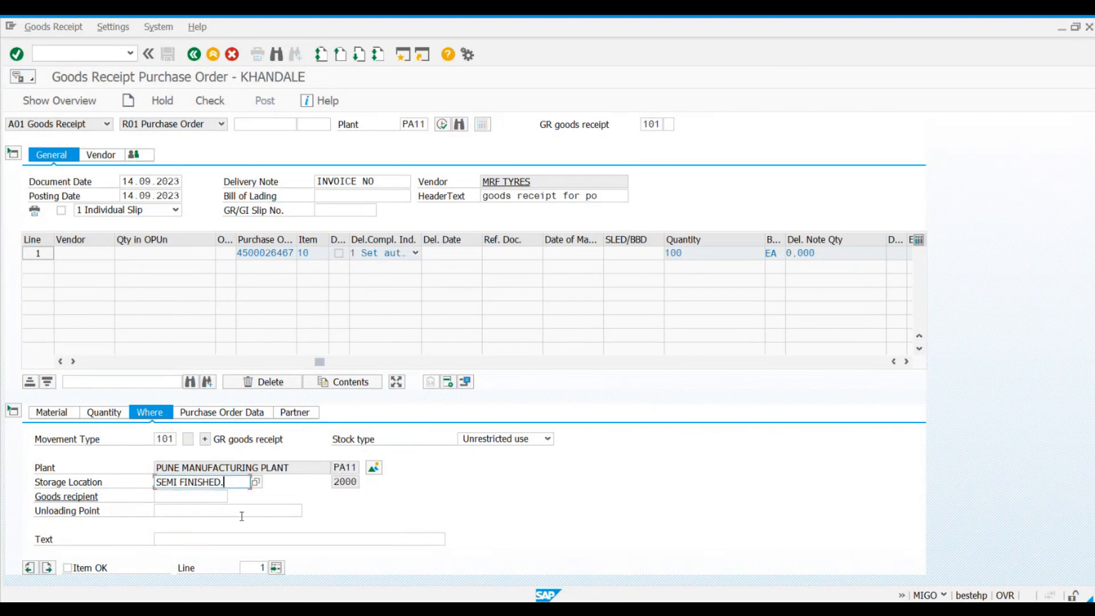
left_click(105, 501)
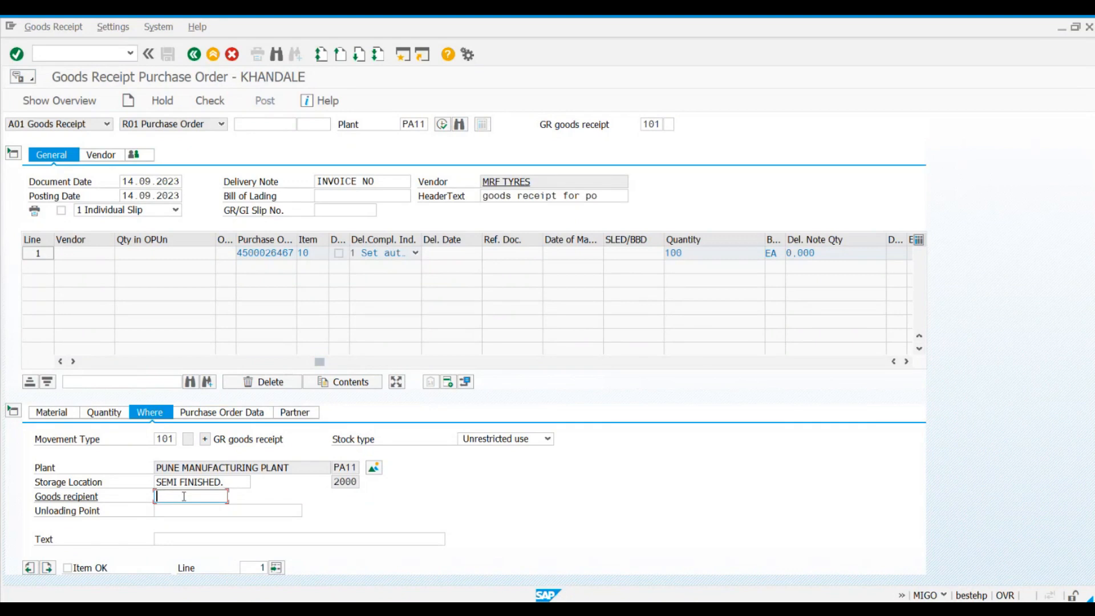
left_click(162, 511)
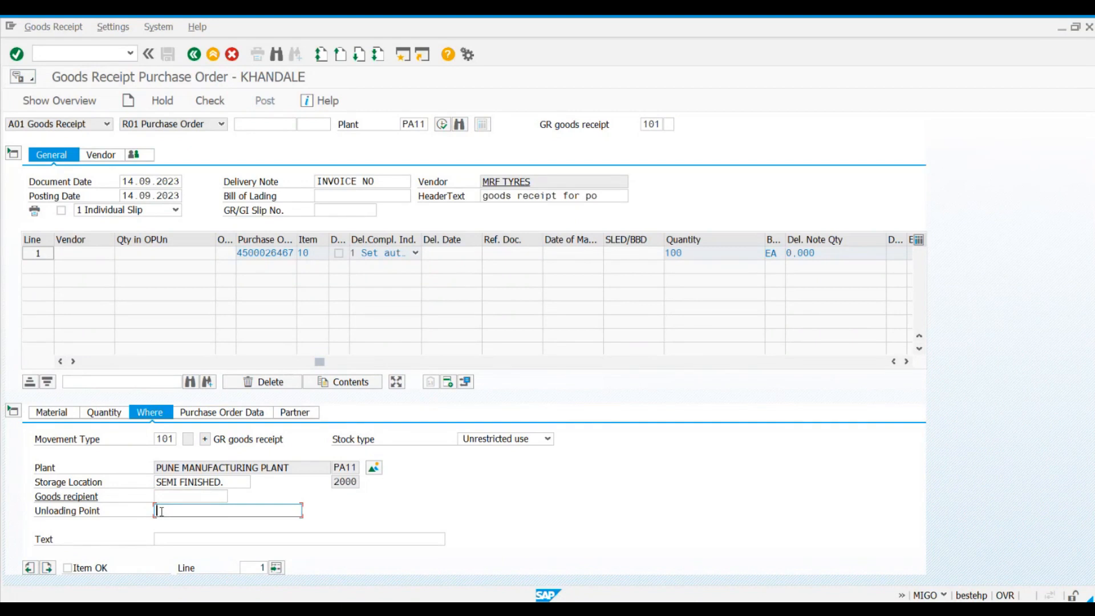
left_click(162, 540)
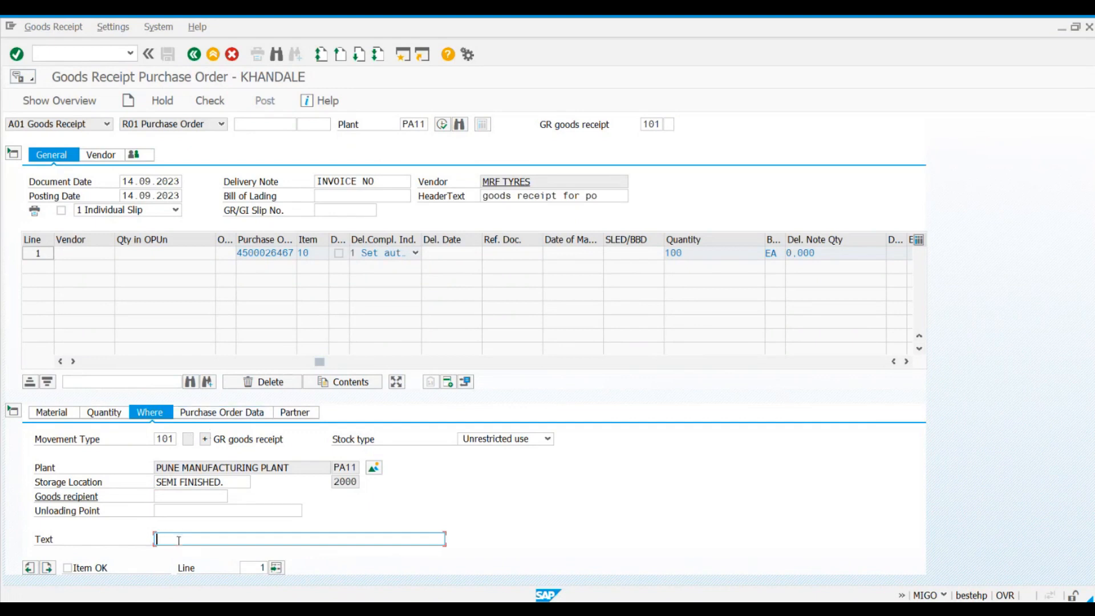
Step: Review the item's purchase order reference, delivery completed indicator and vendor partner in the detail data
left_click(186, 414)
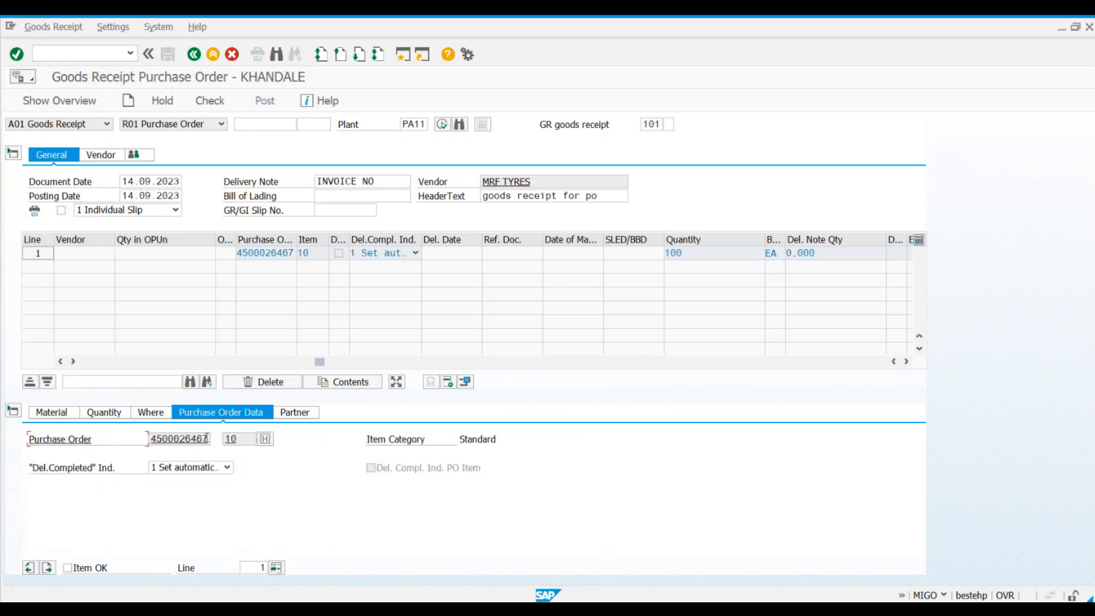
left_click_drag(210, 438, 139, 447)
left_click(245, 443)
left_click(33, 472)
left_click(295, 413)
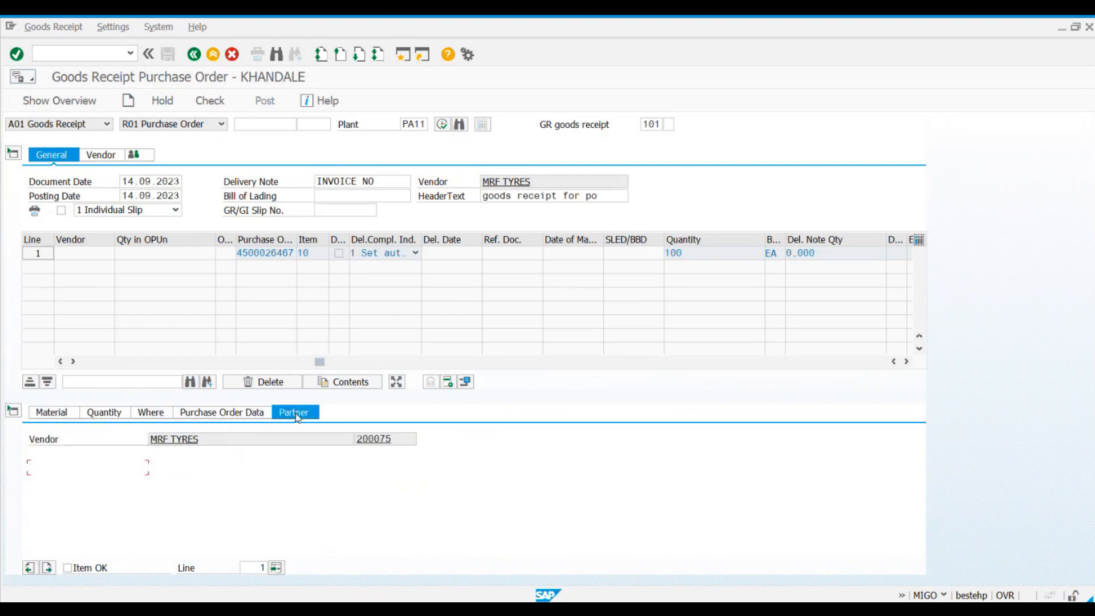
left_click(351, 439)
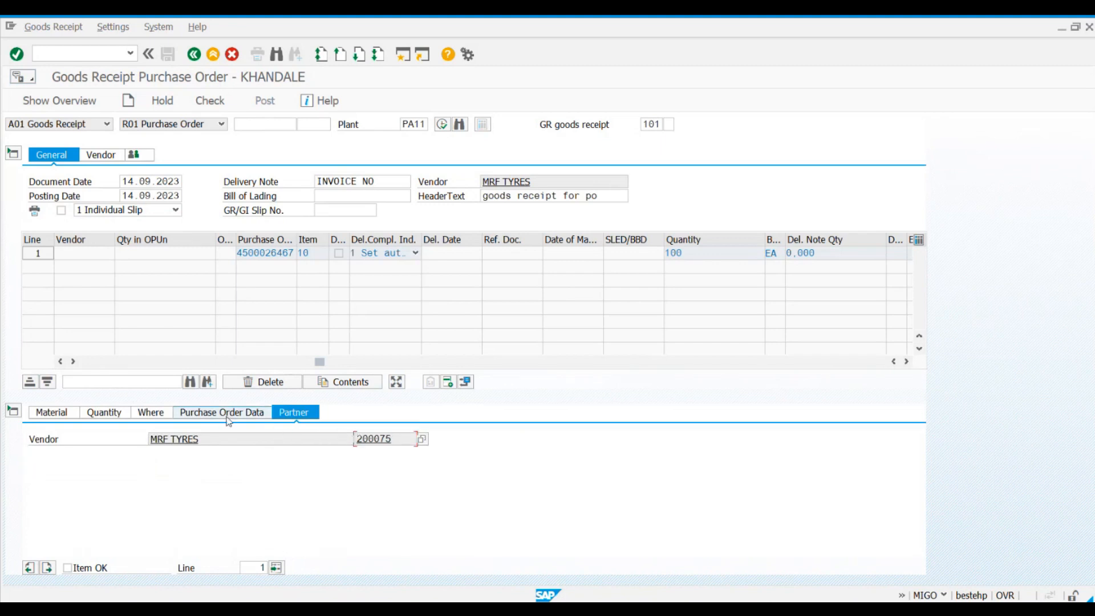
Step: Flag the BEARING 1 item as OK, check the goods receipt document and post it
left_click(210, 103)
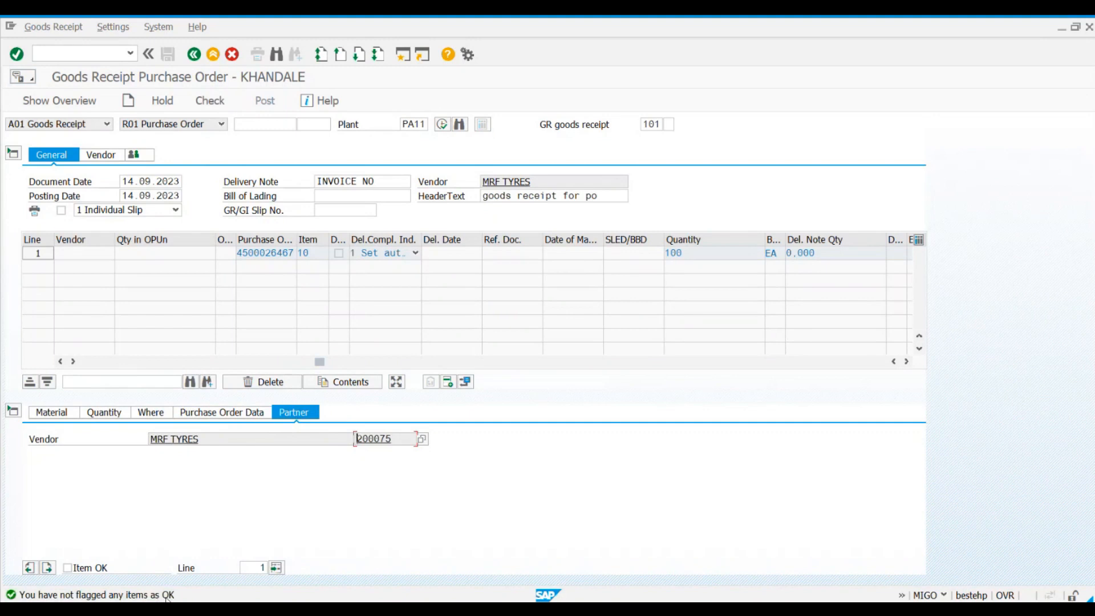
left_click(67, 567)
left_click(210, 100)
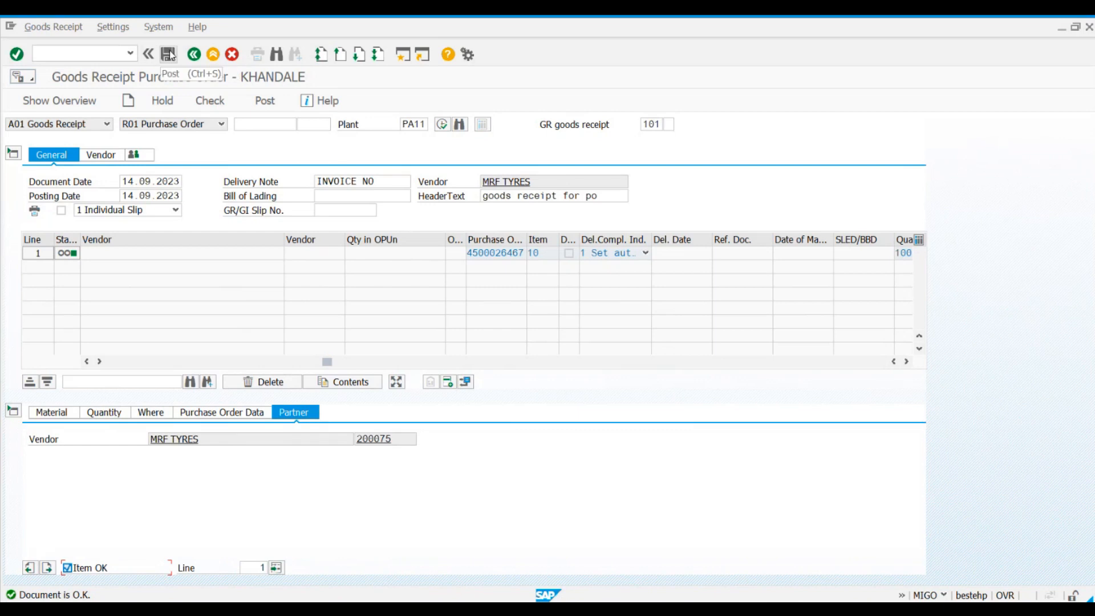
left_click(265, 101)
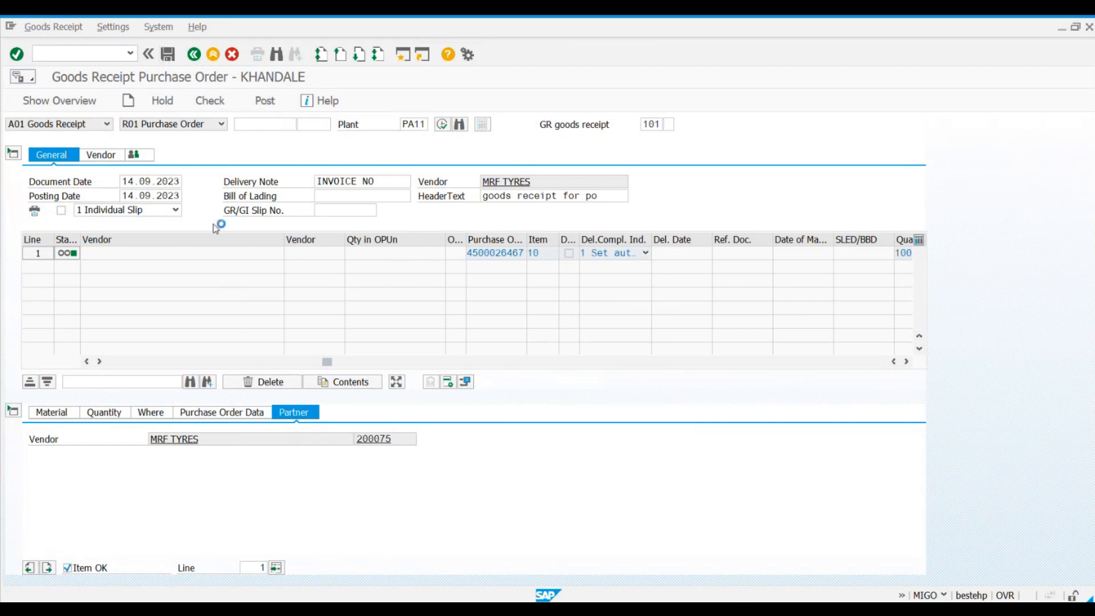
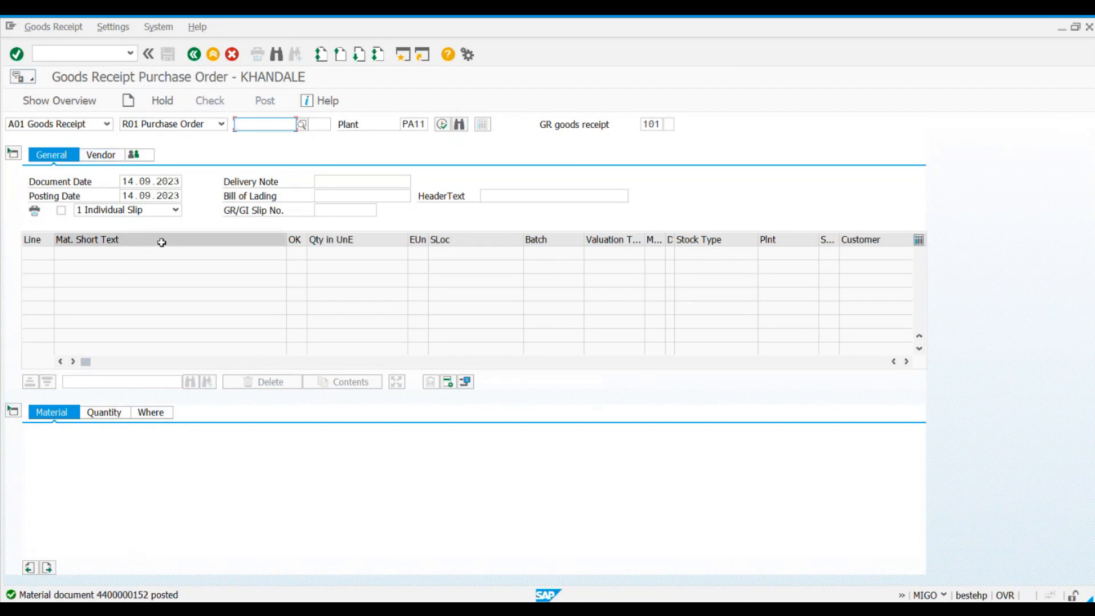
Step: Review the document date, posting date and delivery note fields in the goods receipt header
left_click(129, 181)
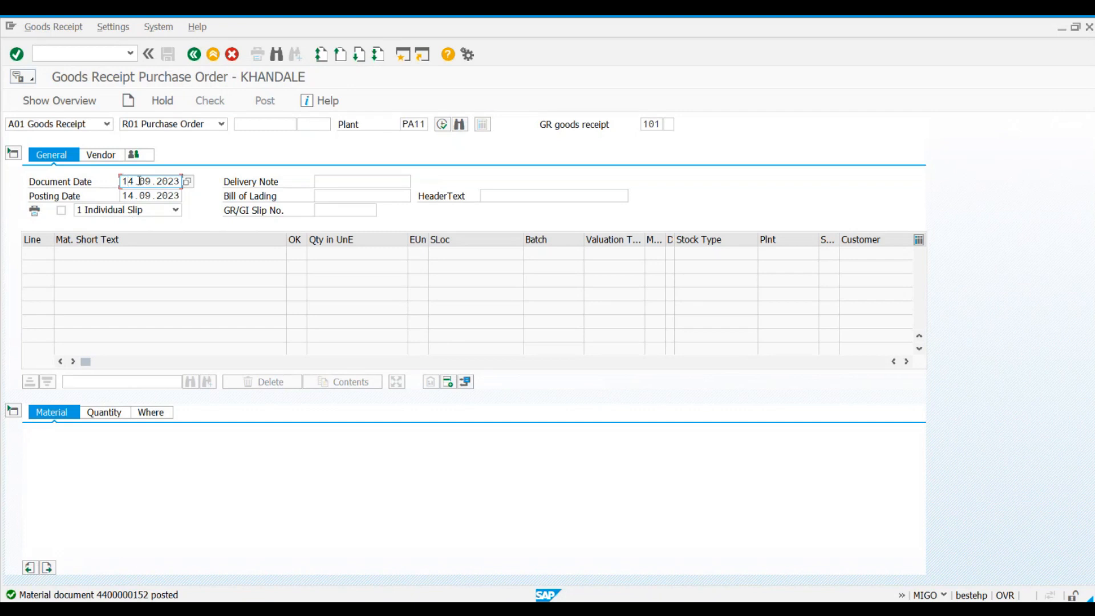
left_click(139, 196)
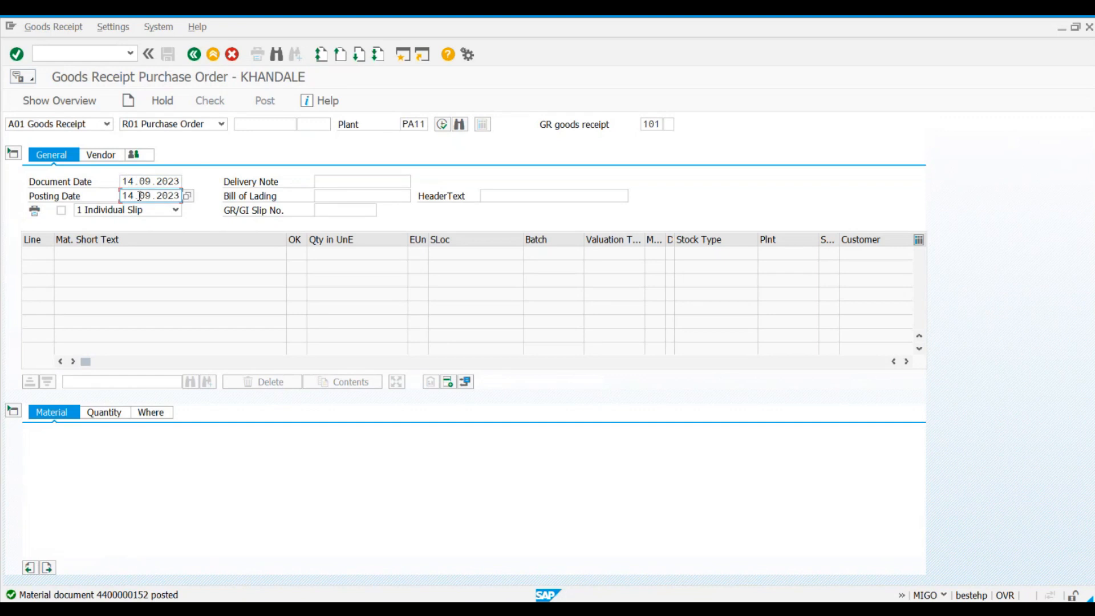
left_click(138, 185)
left_click(141, 195)
left_click(335, 183)
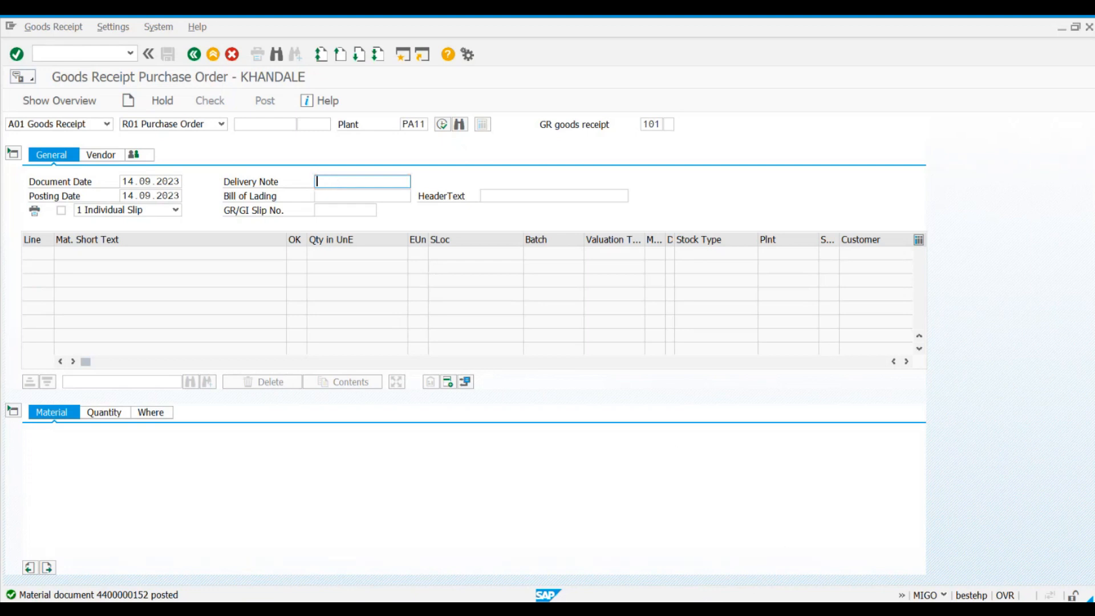
Step: Switch to the Excel notes, examine the point on material and accounting documents in B8, and return to SAP
key("alt+Tab")
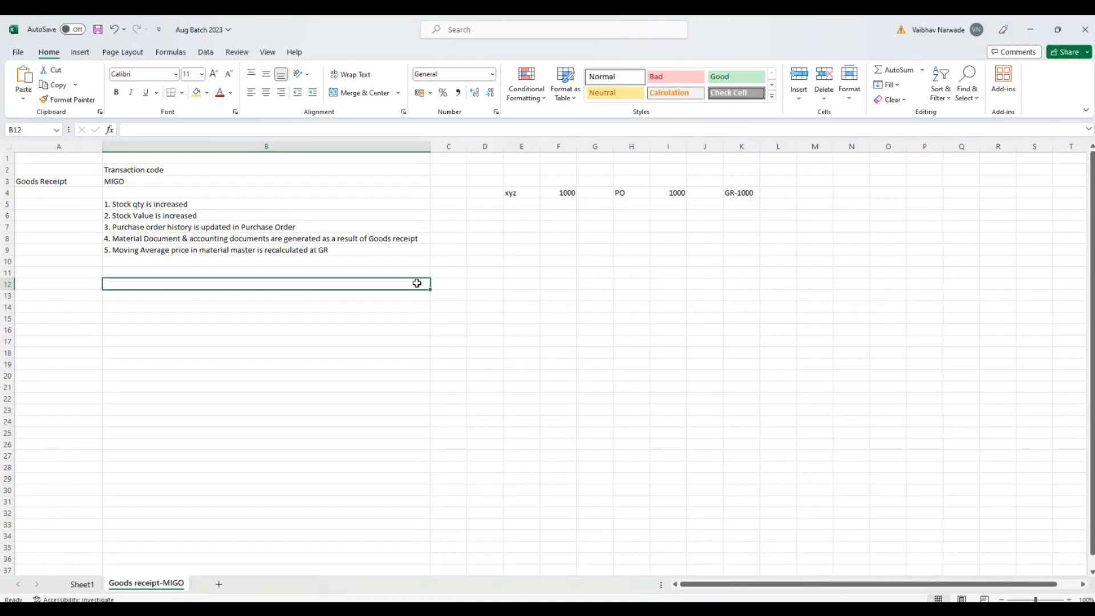
left_click(125, 240)
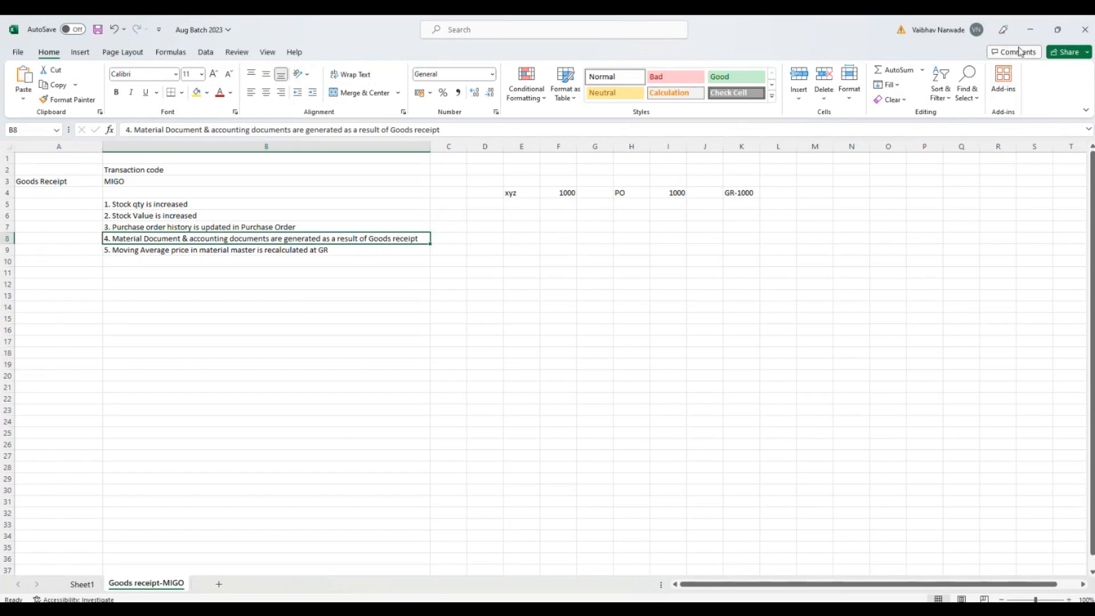
left_click(1027, 33)
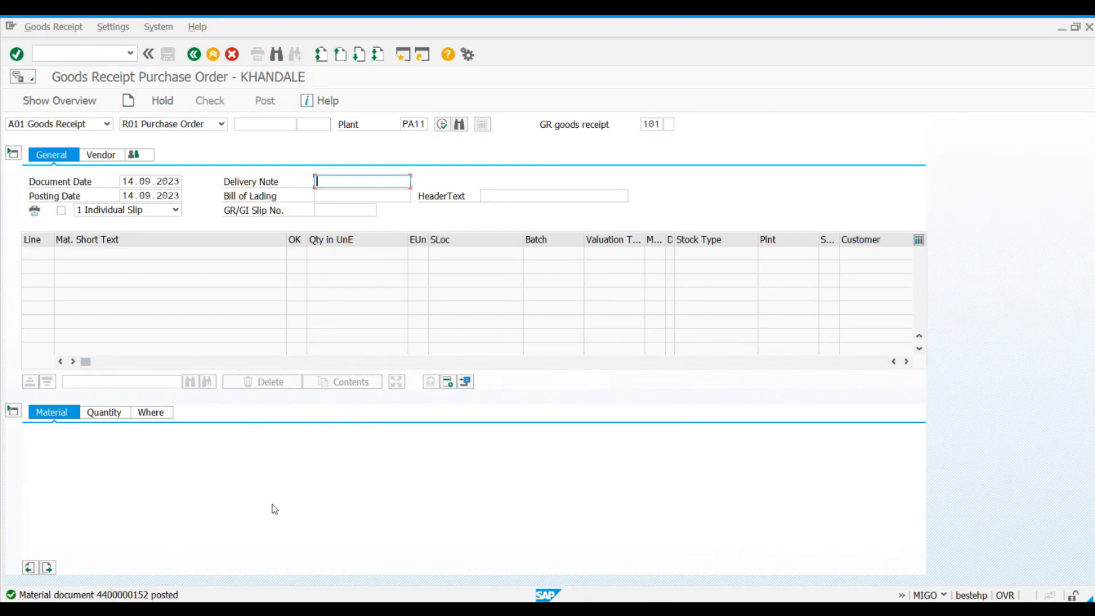
Step: Display the material document just posted, using the A04 Display action
left_click(111, 123)
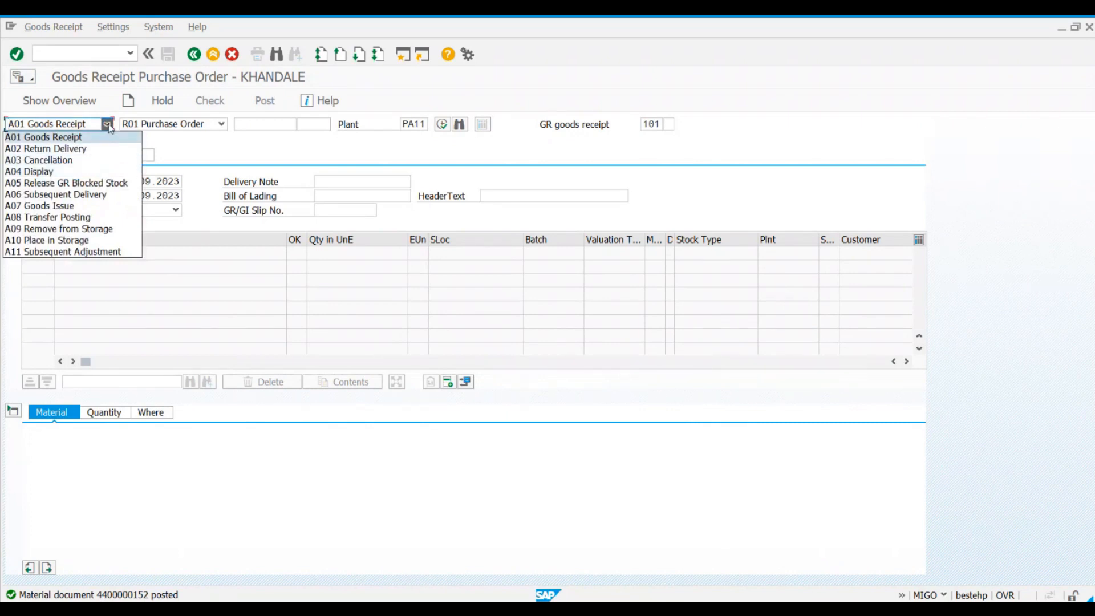
left_click(76, 172)
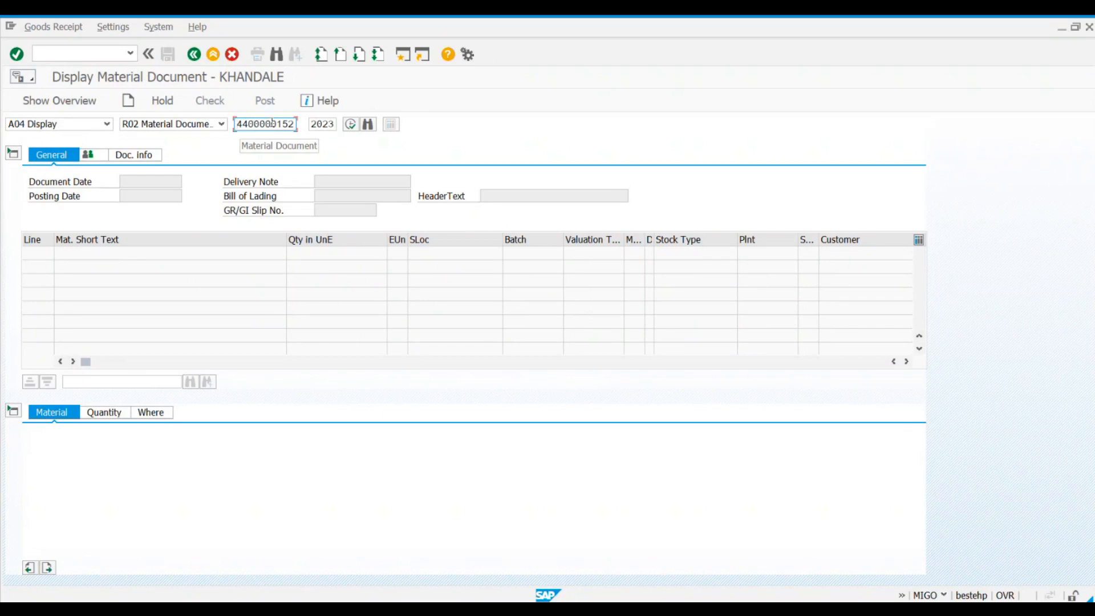
key("Return")
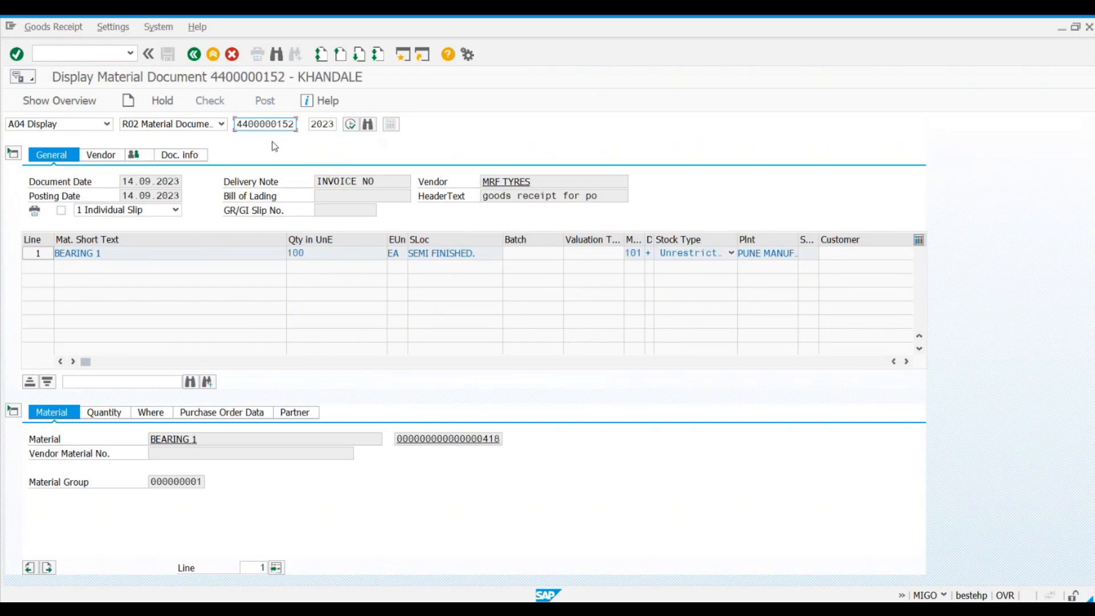
Step: Review the material document's number, document and posting dates, delivery note and header text
left_click_drag(236, 124, 297, 125)
left_click(131, 181)
left_click(134, 195)
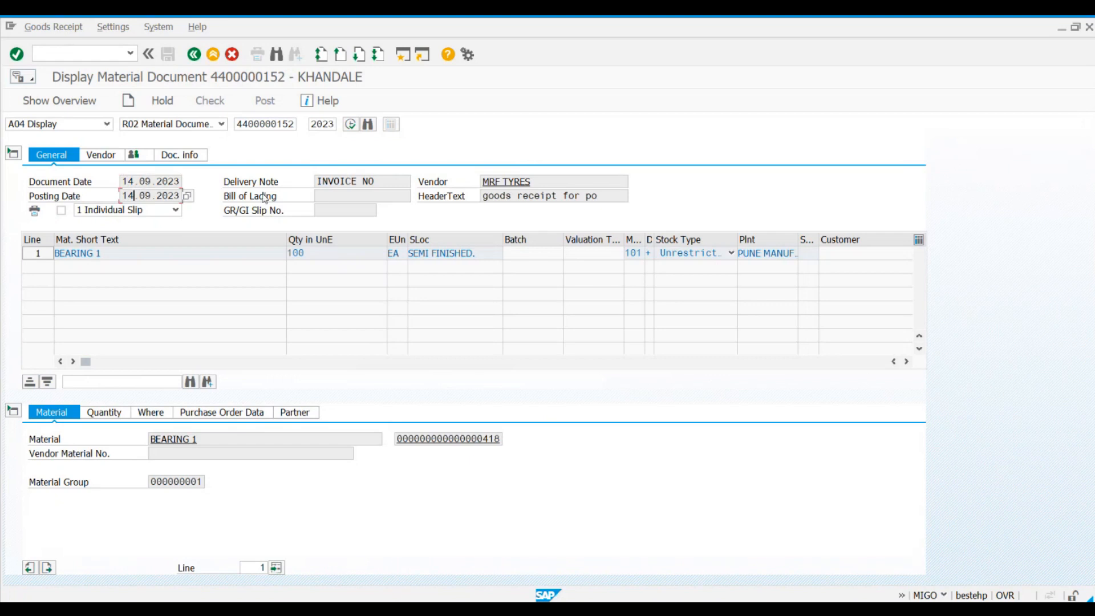
left_click(387, 184)
left_click(597, 197)
Step: Review the BEARING 1 item's received quantity, plant, storage location, stock type options and movement type
left_click(102, 415)
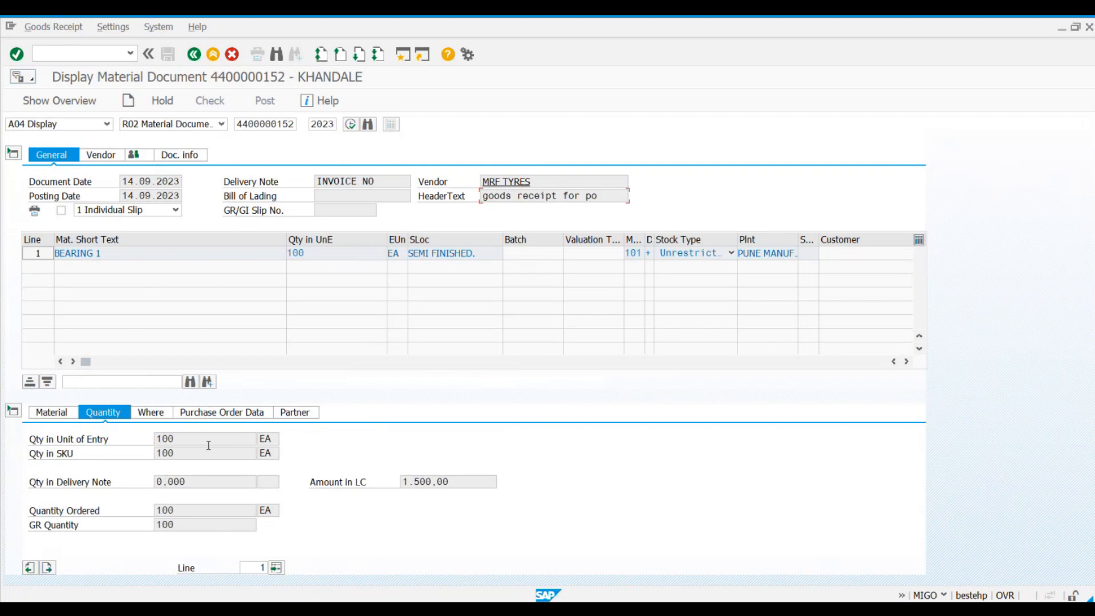
left_click(209, 445)
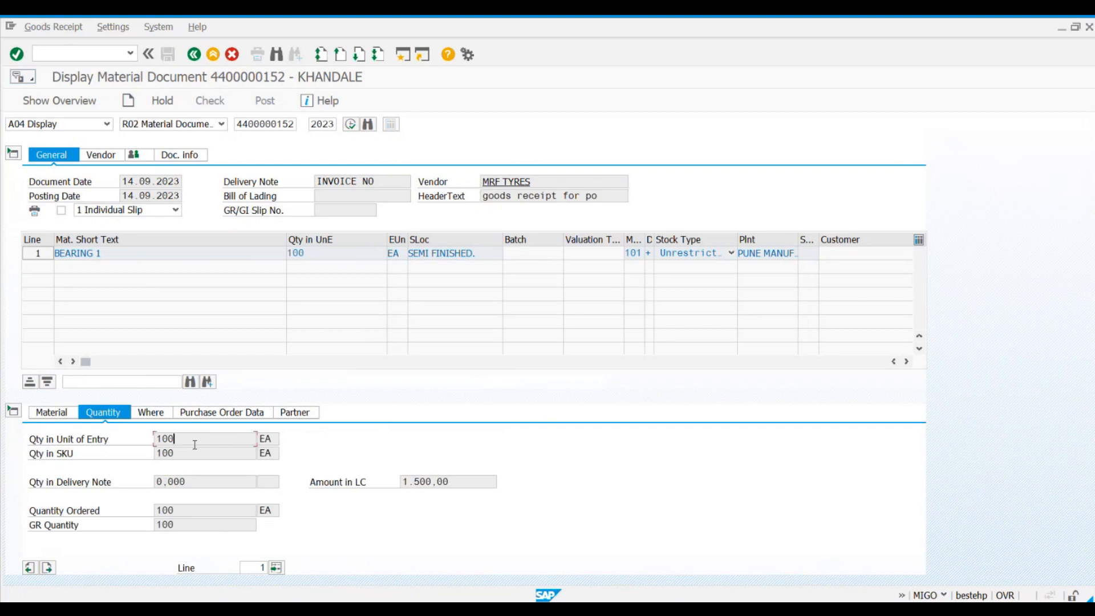
left_click(150, 415)
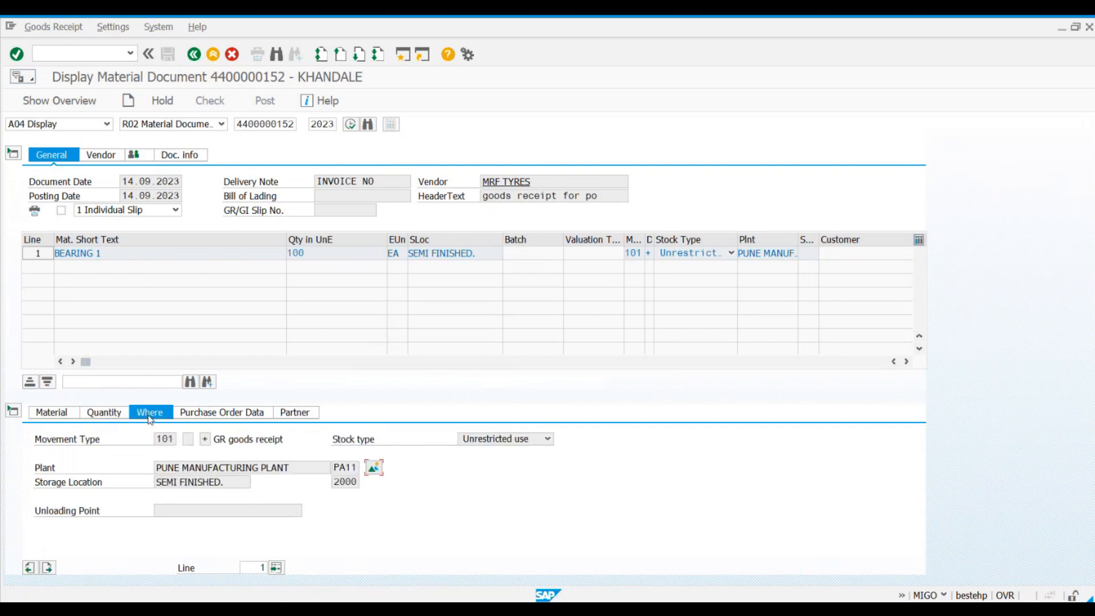
left_click(342, 485)
left_click(546, 438)
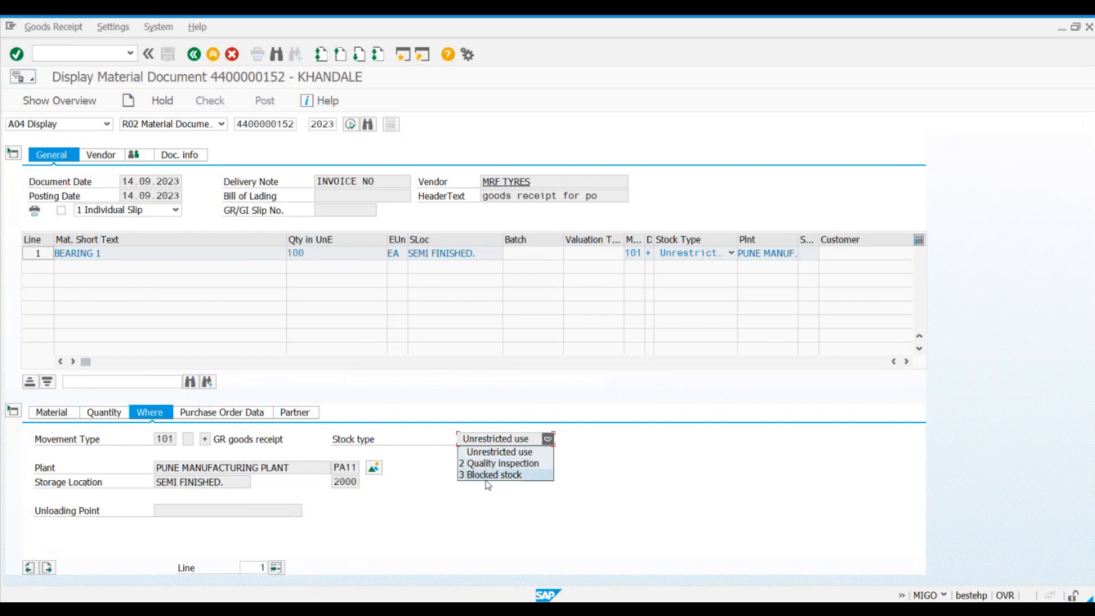
left_click(160, 439)
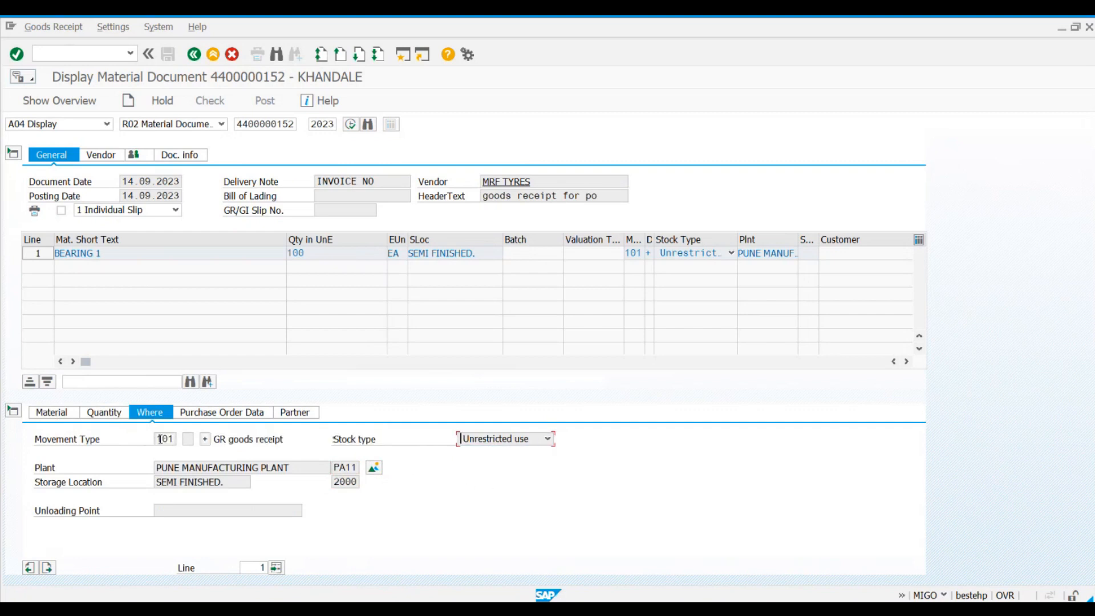
Step: Review the item's purchase order reference and partner, and the vendor details in the document header
left_click(212, 416)
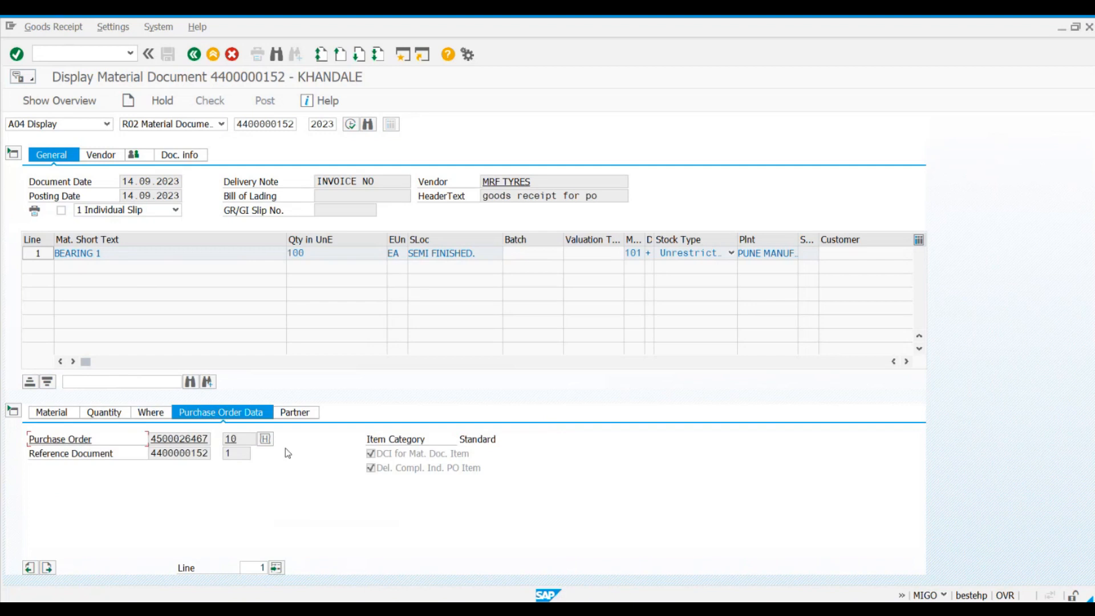
left_click(292, 414)
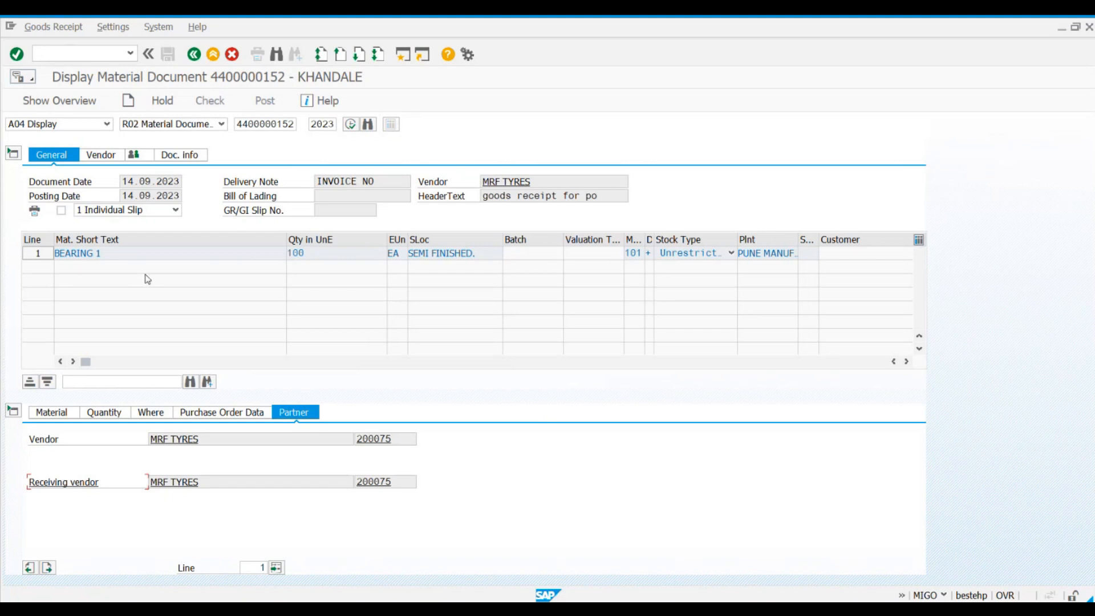
left_click(278, 124)
left_click(103, 156)
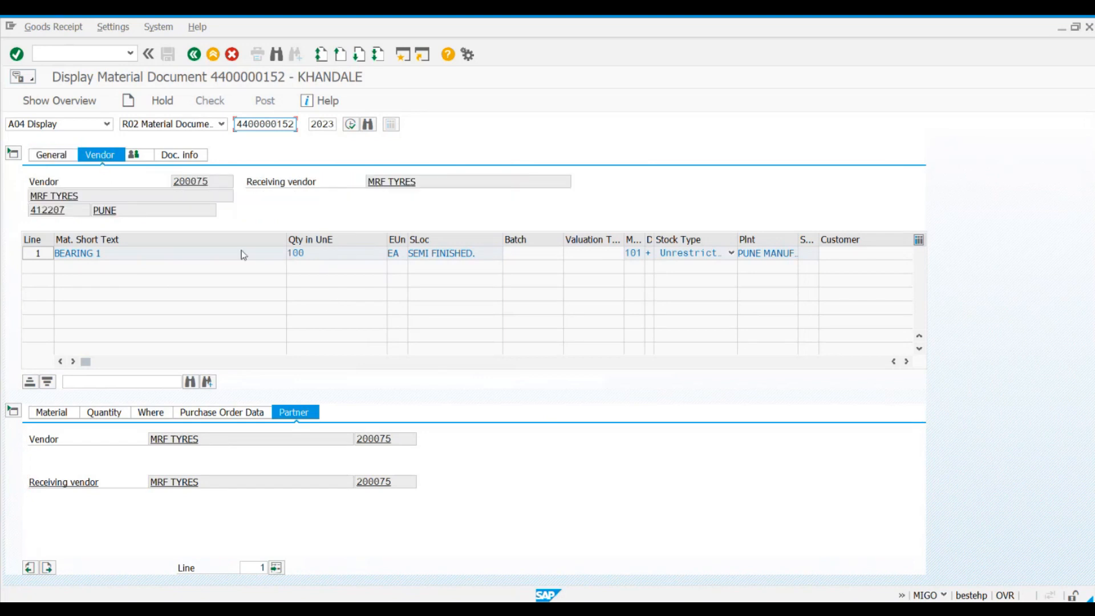
left_click(217, 182)
Step: Examine who entered the material document and its creation date and time in the document information
left_click(178, 156)
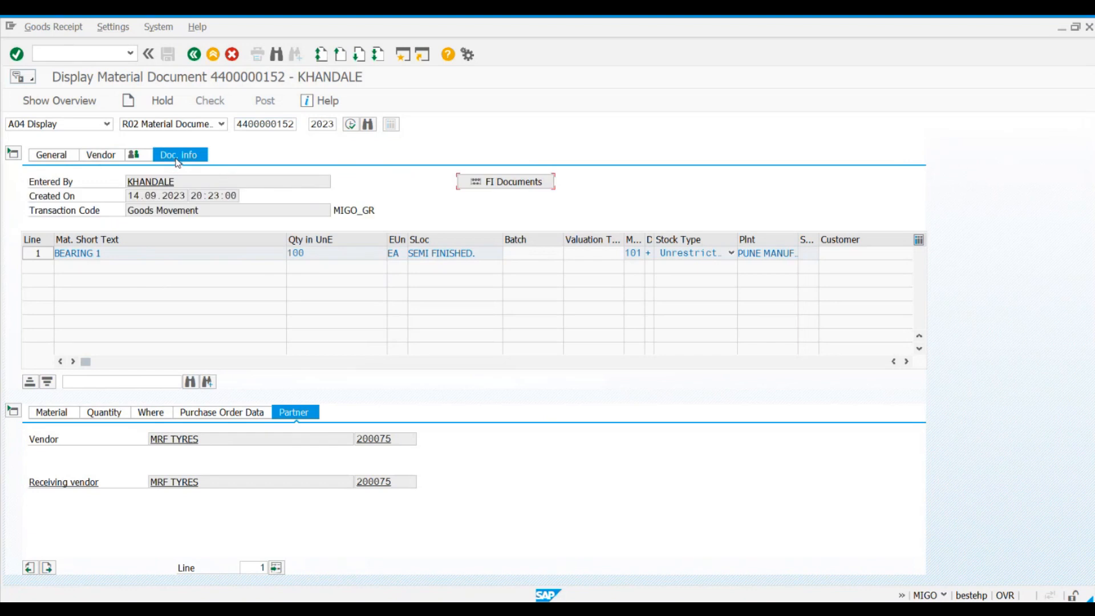
left_click(41, 184)
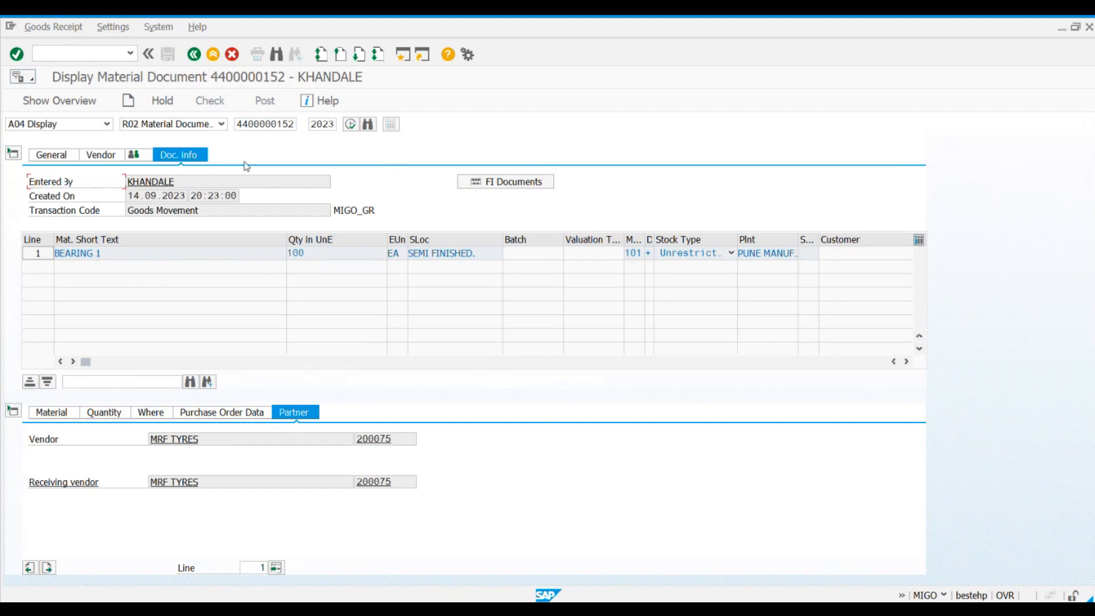
left_click(191, 181)
left_click_drag(129, 195, 238, 198)
left_click(188, 199)
left_click(239, 199)
left_click(150, 196)
left_click(209, 195)
Step: Examine the transaction code recorded in the material document's information
left_click_drag(383, 211, 339, 216)
left_click(328, 214)
left_click(335, 212)
left_click(107, 124)
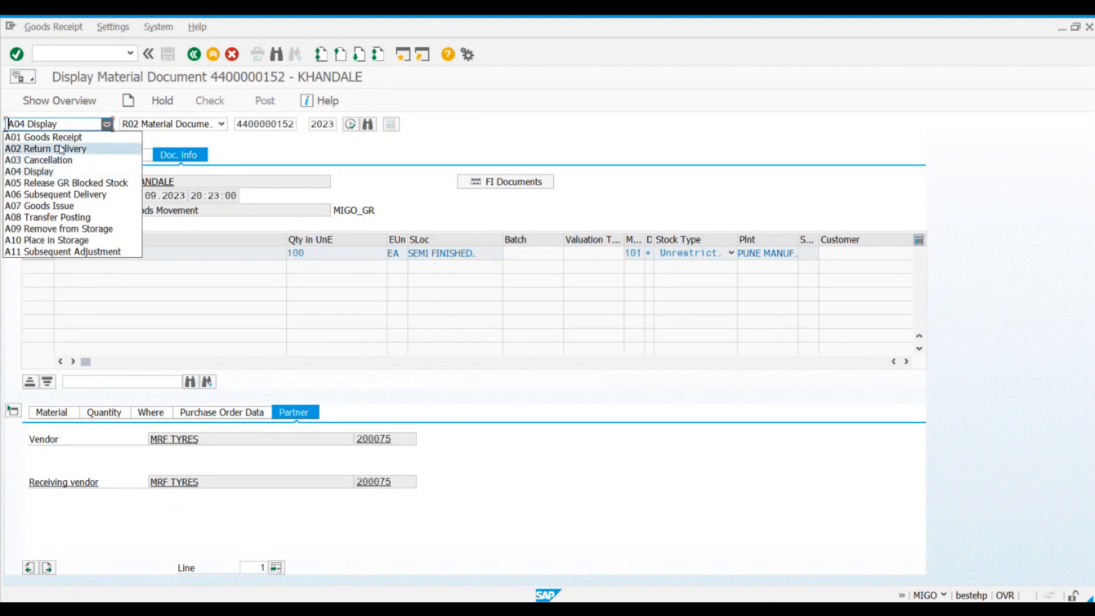
key("Up")
left_click(337, 228)
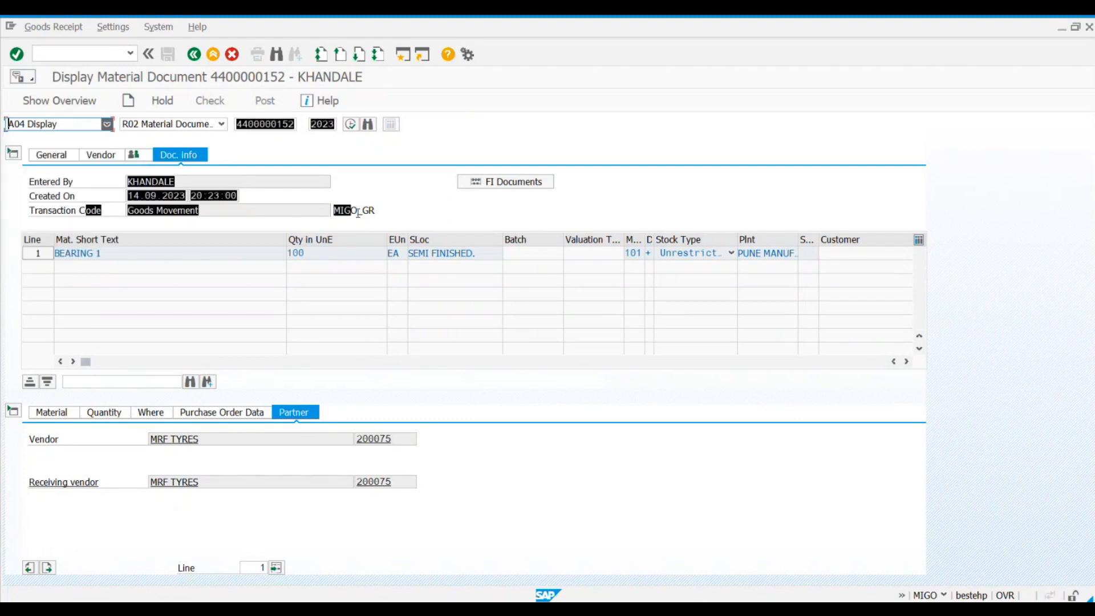
left_click_drag(333, 210, 373, 211)
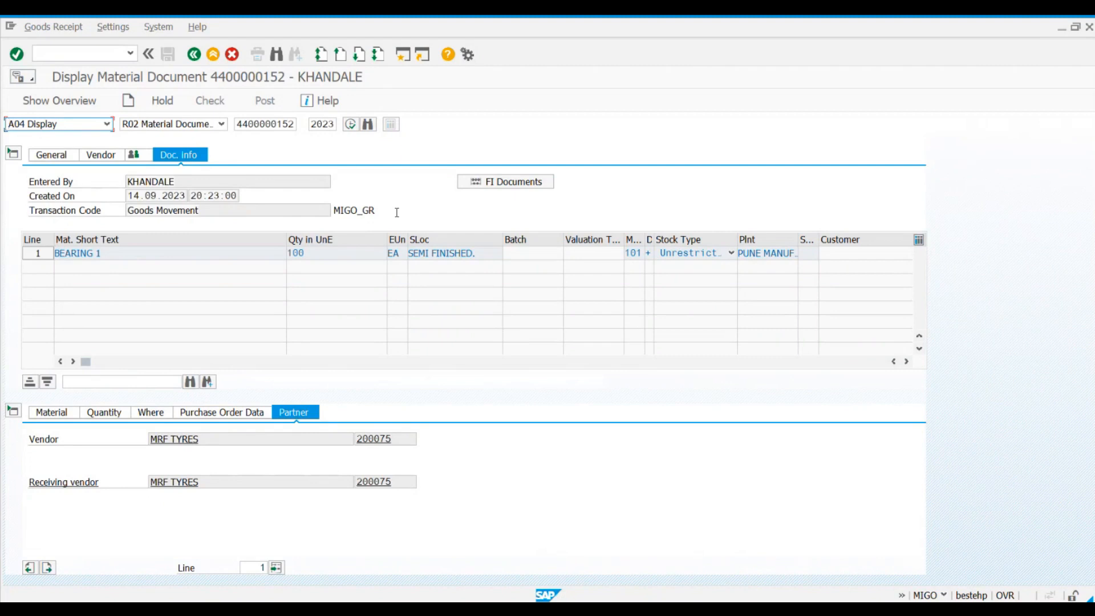
Step: List the material document's FI documents and display the accounting document
left_click(508, 186)
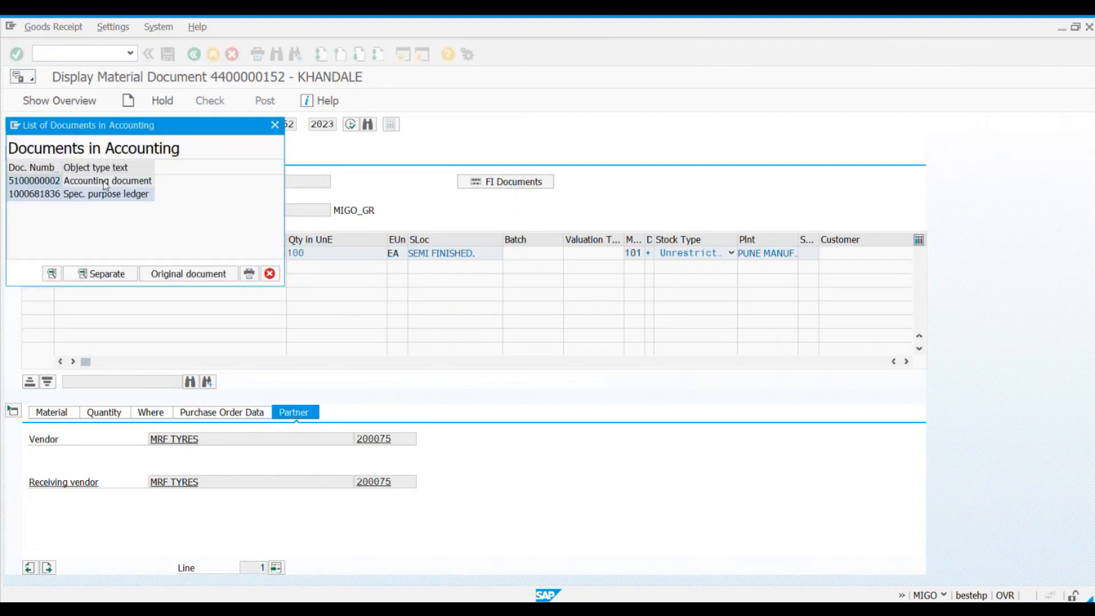
left_click(94, 182)
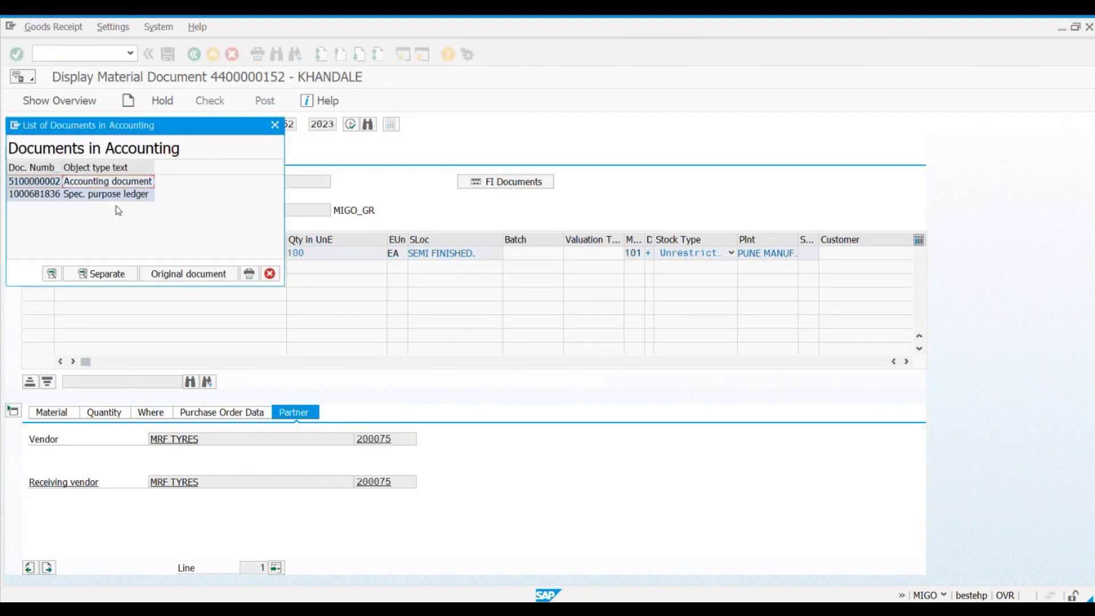
left_click(18, 184)
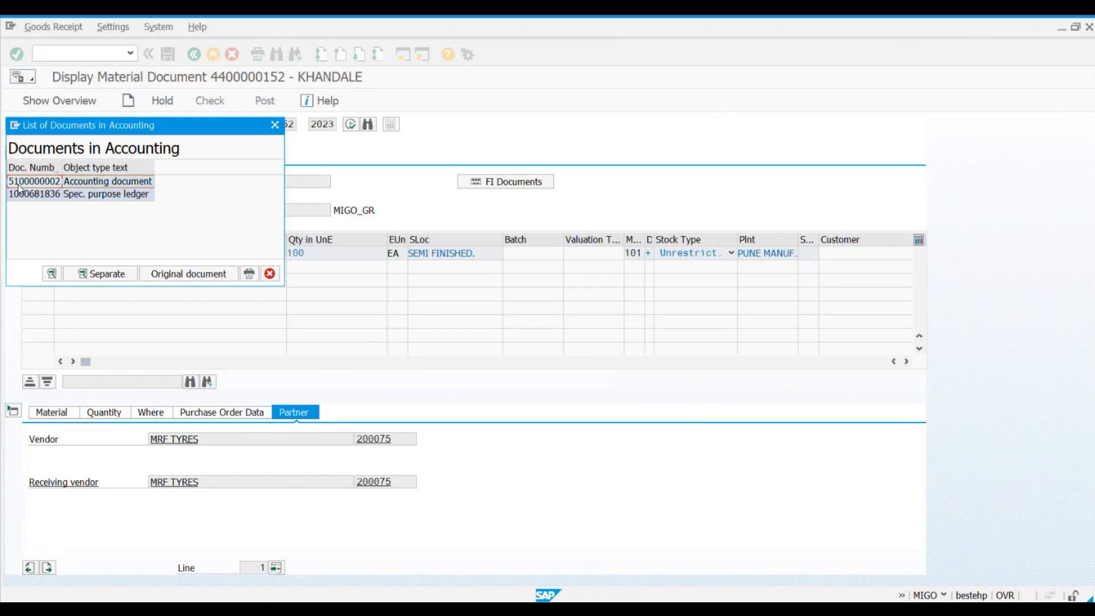
double_click(56, 184)
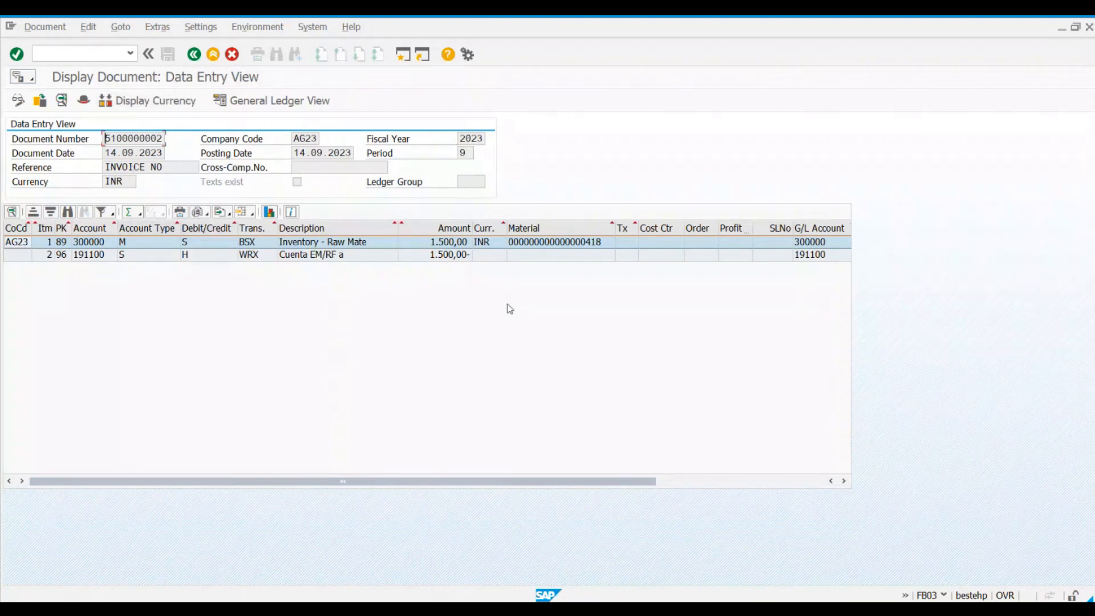
Step: Switch to the Excel notes and add the bold heading "Material Document" in cell B11
key("alt+Tab")
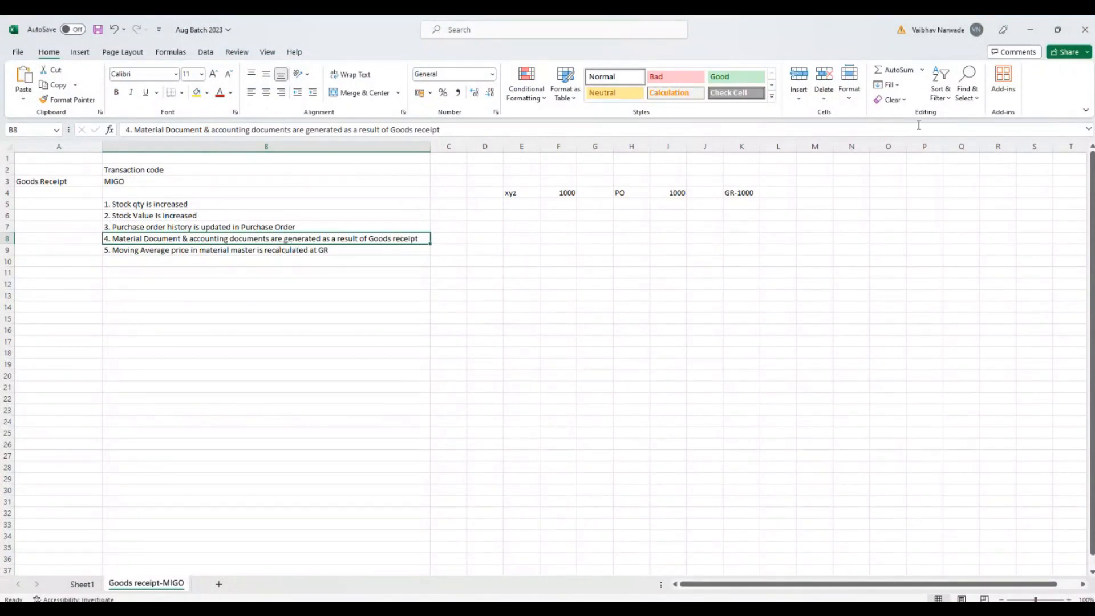
left_click(120, 271)
type("Ma")
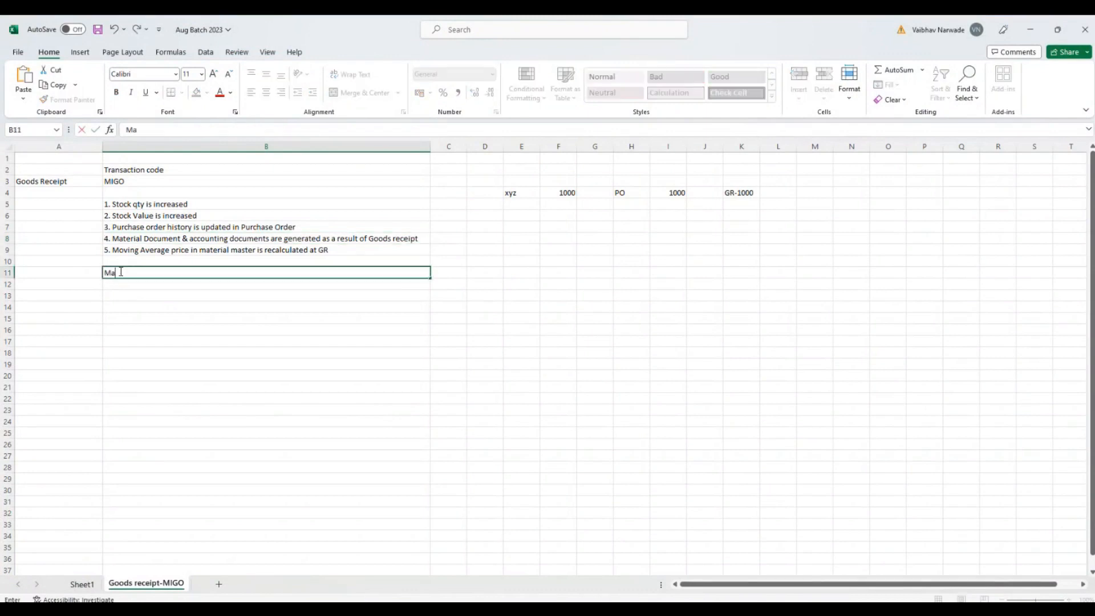
type("terial Document")
key("Tab")
left_click(120, 271)
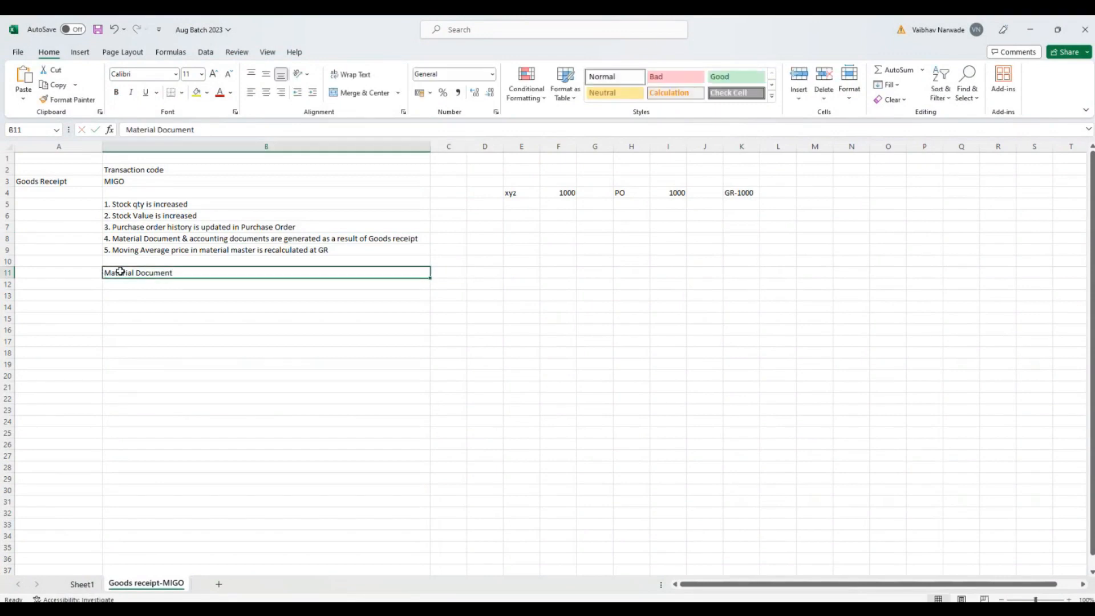
key("ctrl+b")
Step: Enter "stores information related to Goods/Material movement" in C11 and fit column C's width to the text
left_click(444, 273)
type("sto")
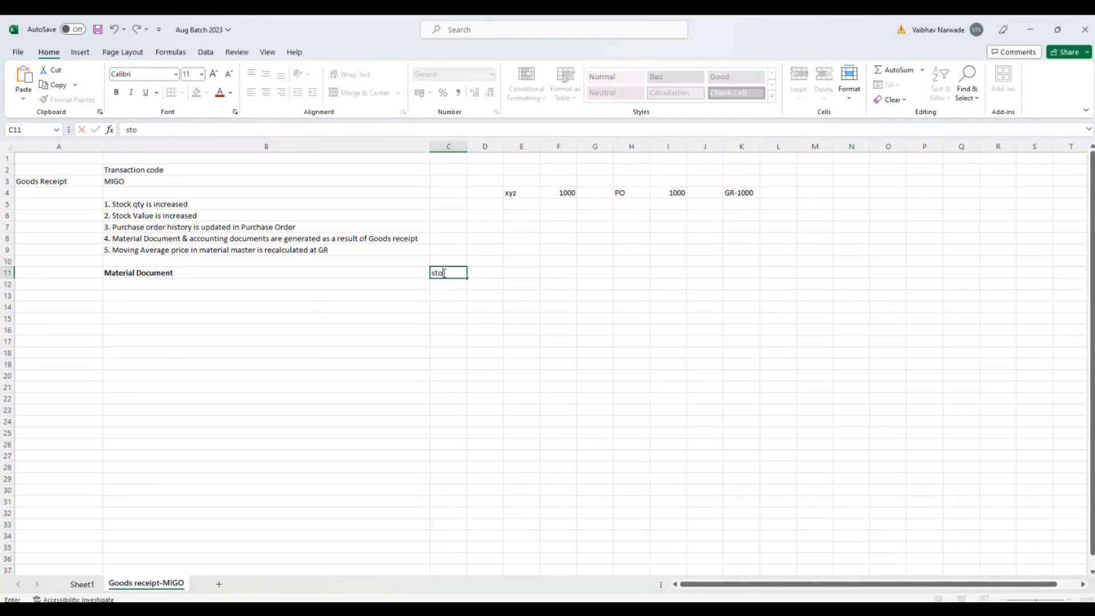
type("res information related tp")
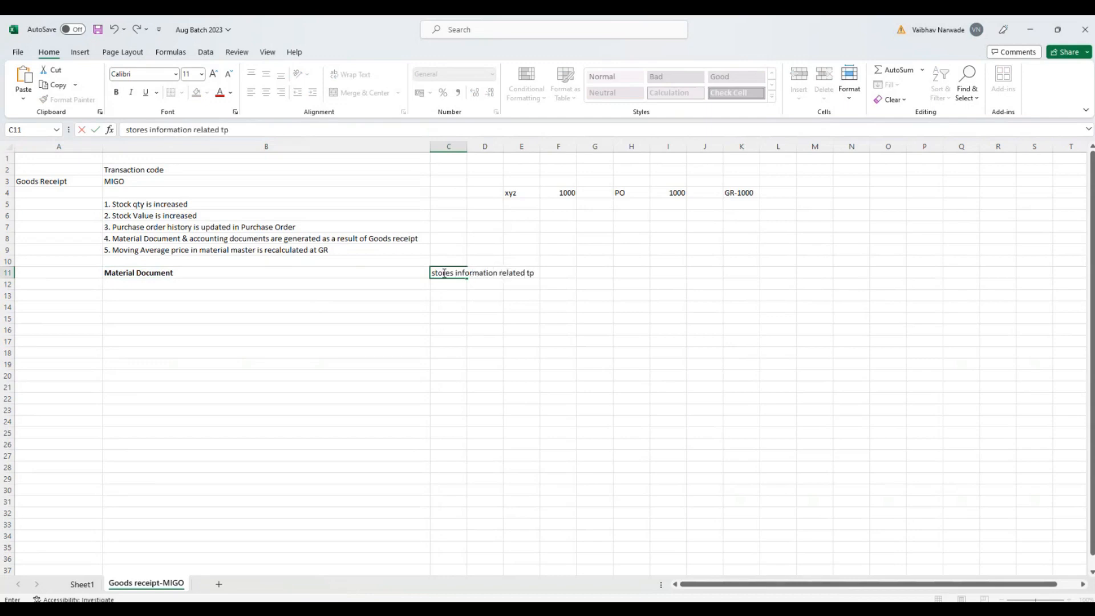
key("BackSpace")
type("o Goods ")
type("Material movement")
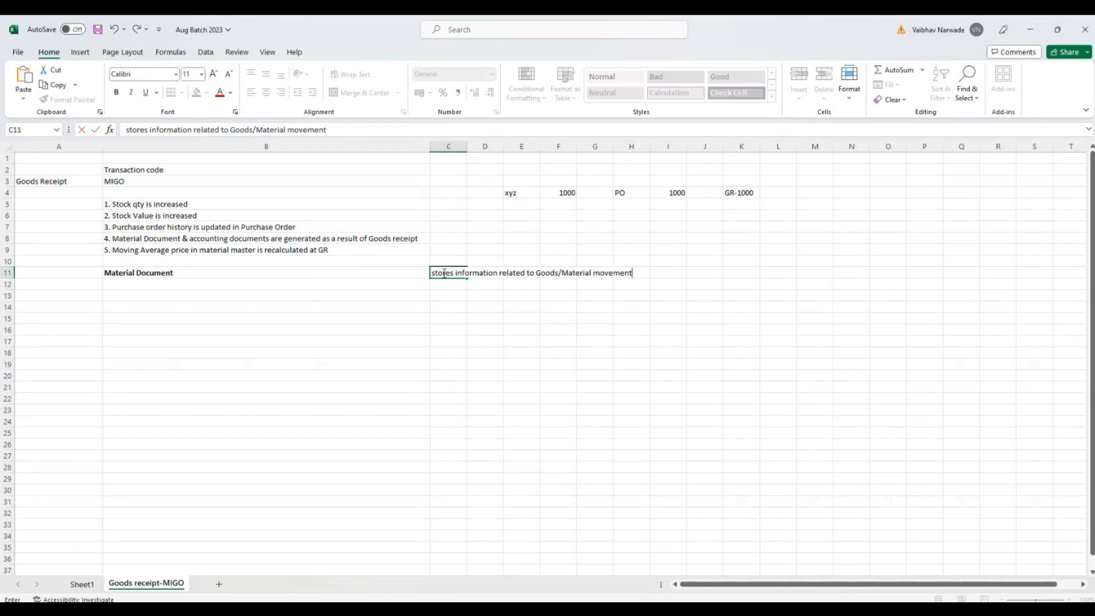
key("Return")
double_click(467, 145)
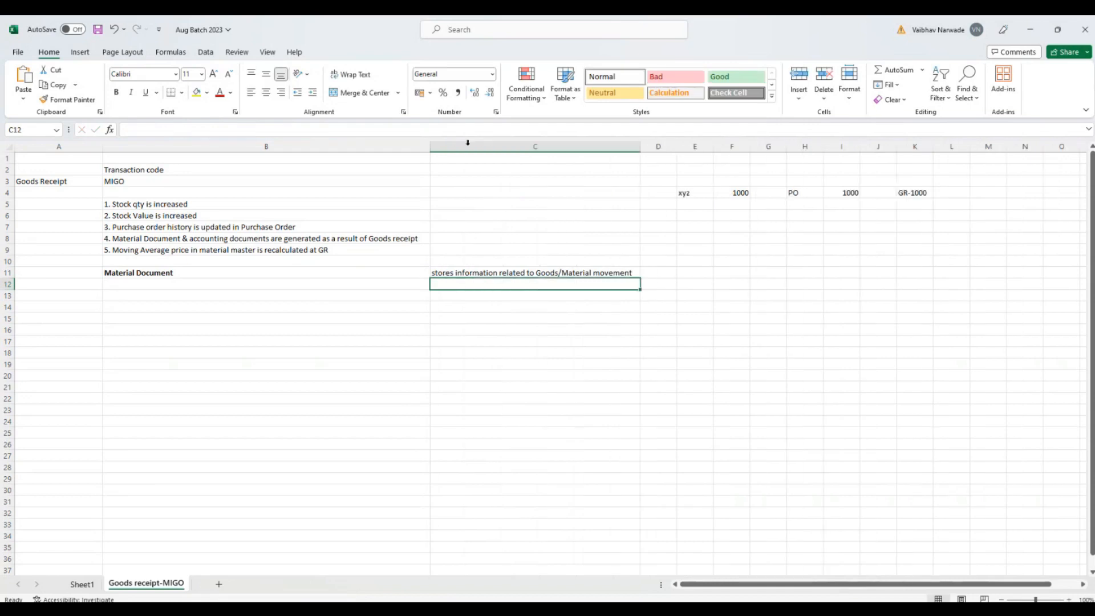
double_click(634, 272)
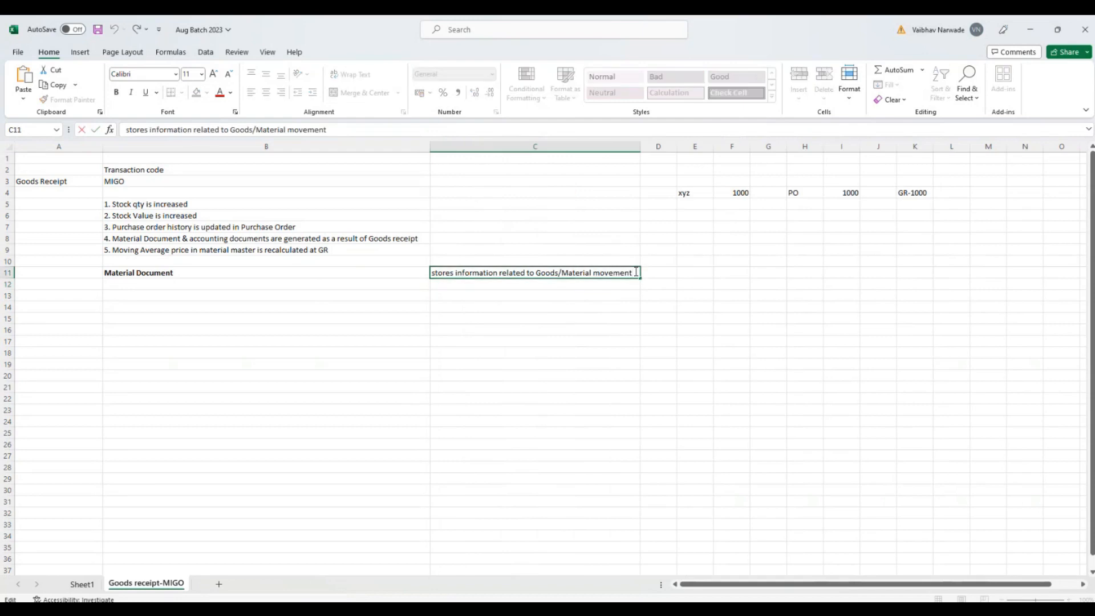
type("--")
key("Return")
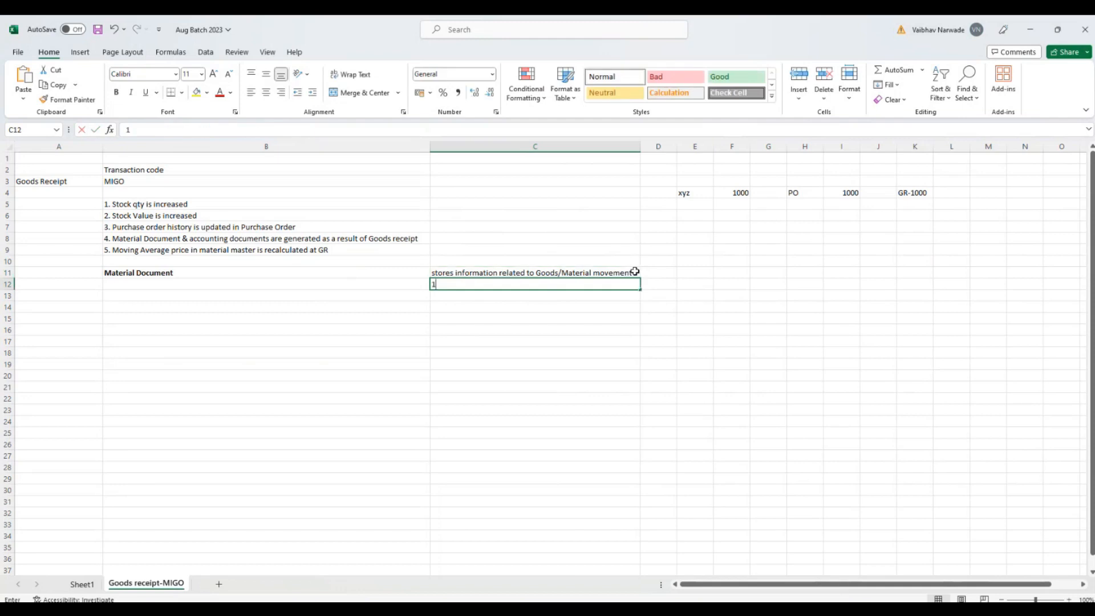
Step: Enter "1. which material is moved" in cell C12 as the first point about the material document
type("1. which material")
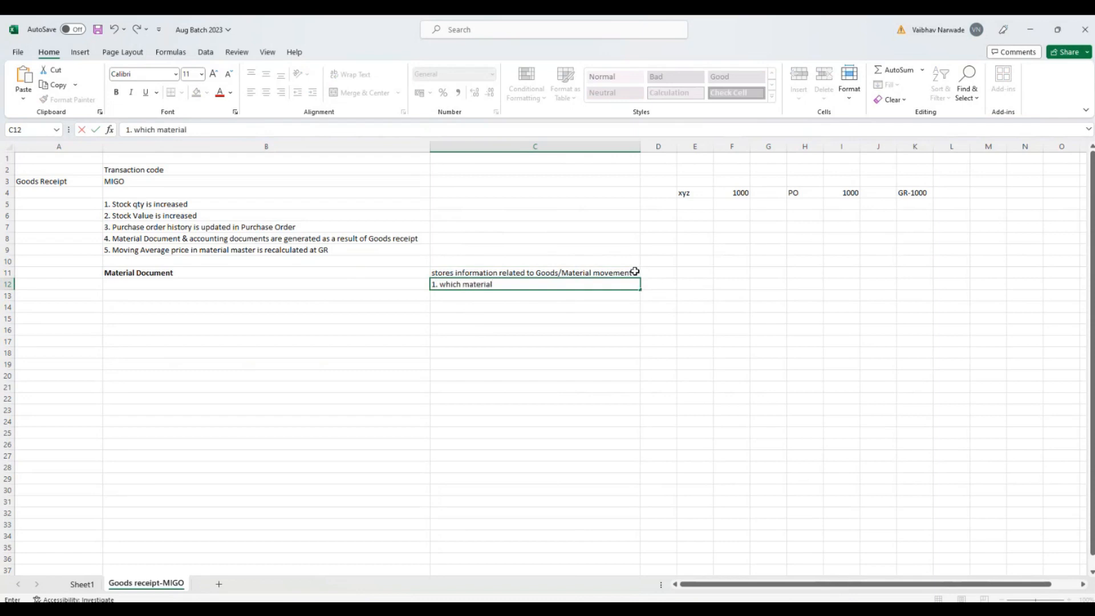
type(" is moved")
key("Return")
Step: Enter "2. how much qty is moved" in cell C13 as the second point
type("2")
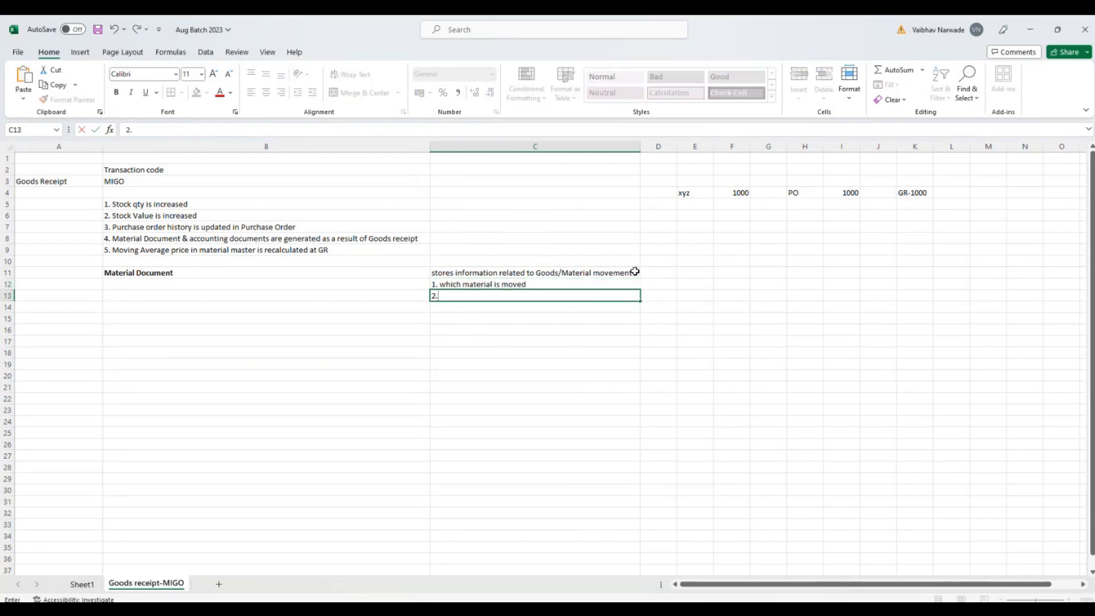
type(". how much w")
key("BackSpace")
type("qty io")
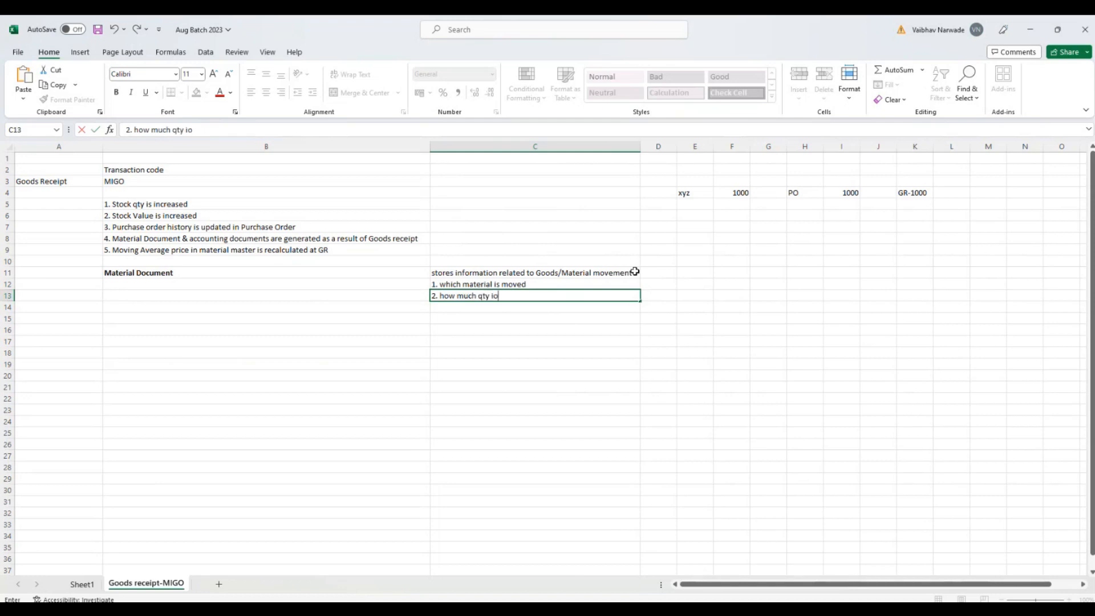
key("BackSpace")
type("s moved")
key("Return")
Step: Enter "3. from where to where material is moved" in cell C14 as the third point
type("3")
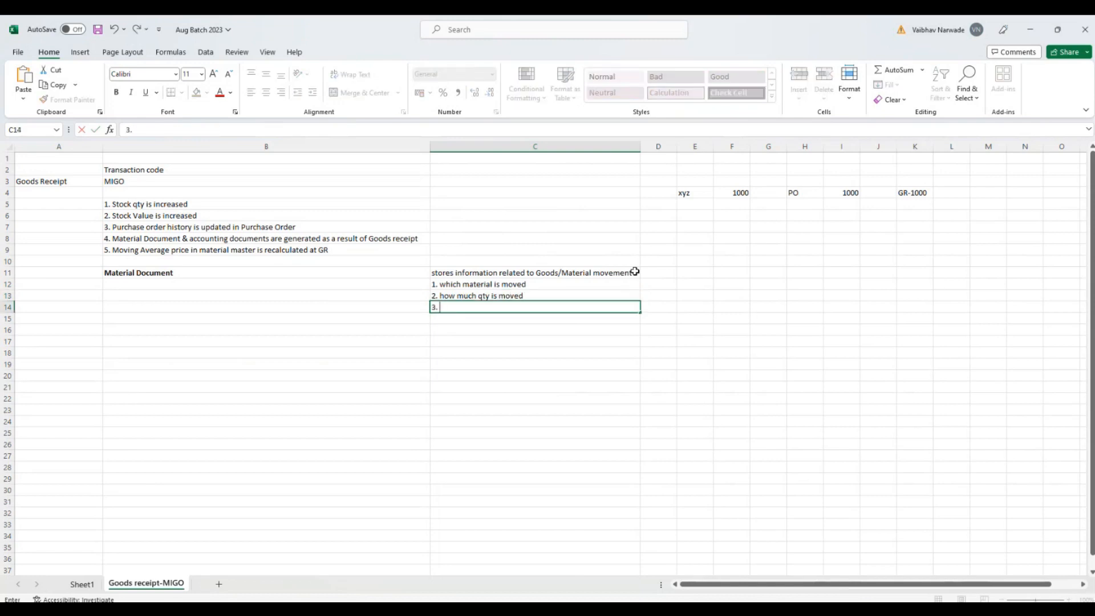
type(". from where tp")
key("BackSpace")
type("o where")
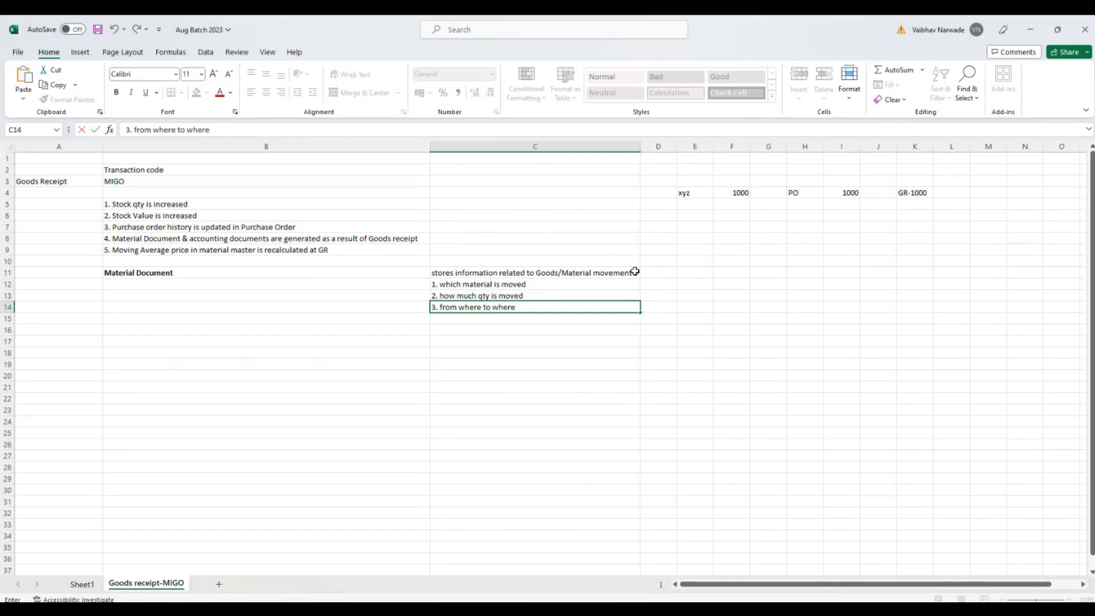
type(" materials")
key("BackSpace")
type("is moved")
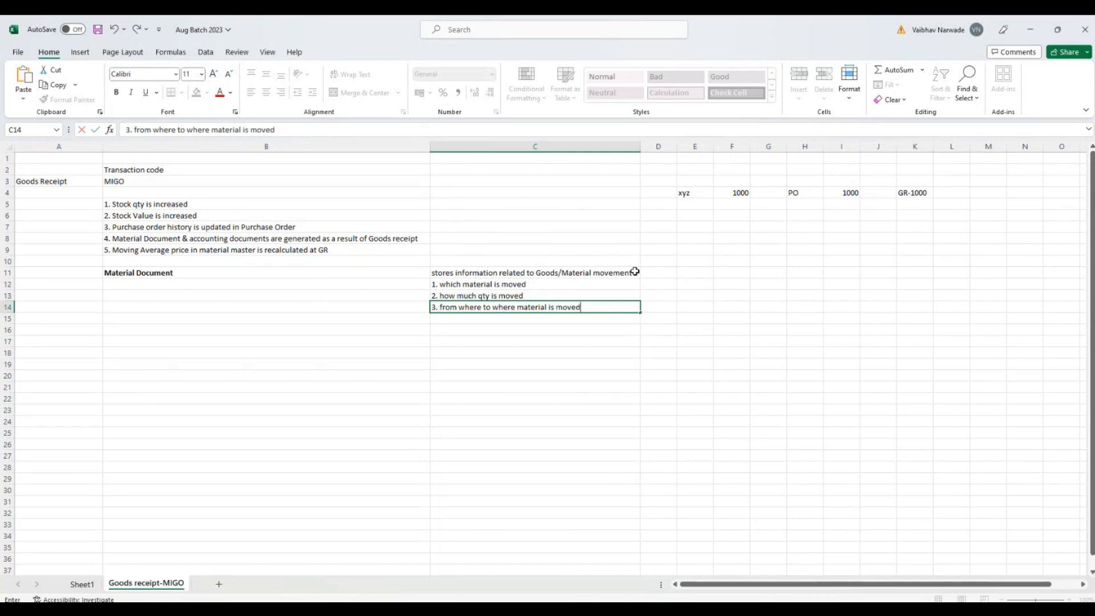
key("Return")
Step: Enter "4. movement type" in cell C15, with the spelling of "type" corrected
type("4")
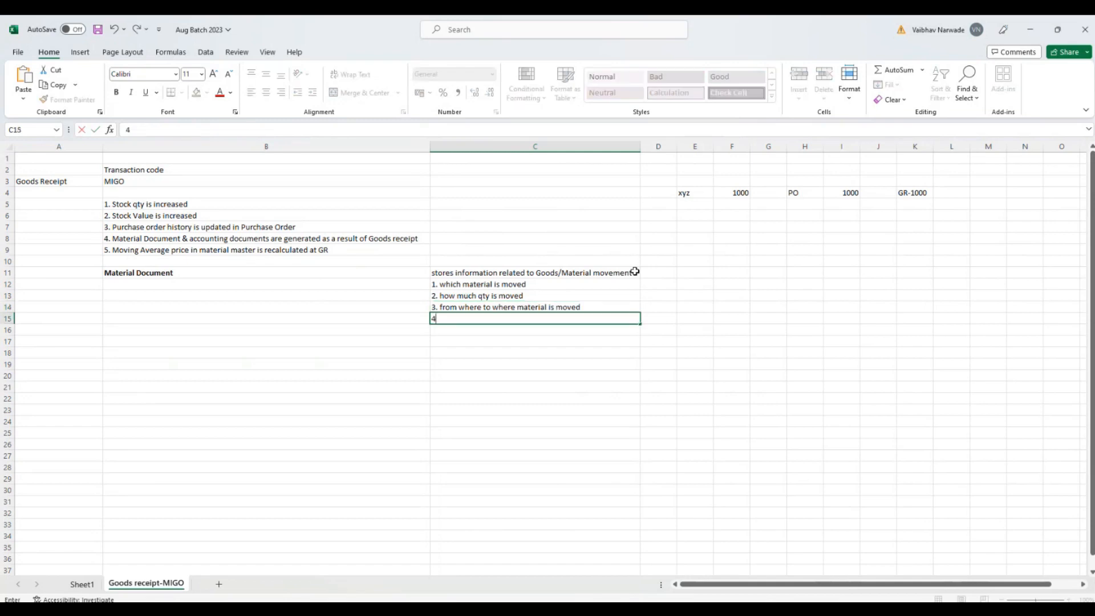
type(". movement tye")
key("Return")
key("Up")
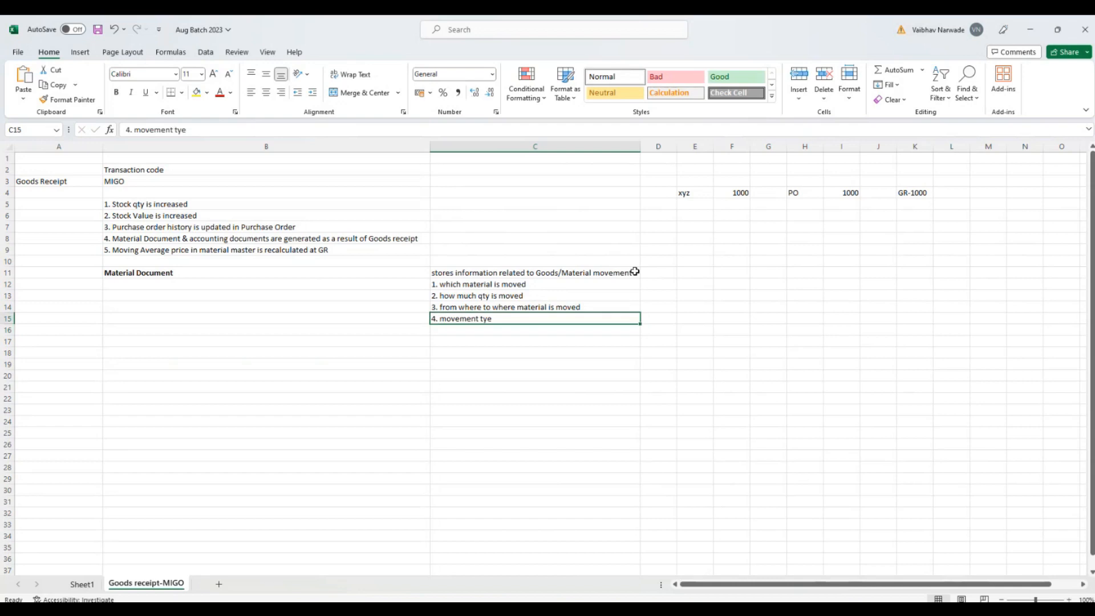
left_click(192, 129)
key("Left")
key("Left")
type("p")
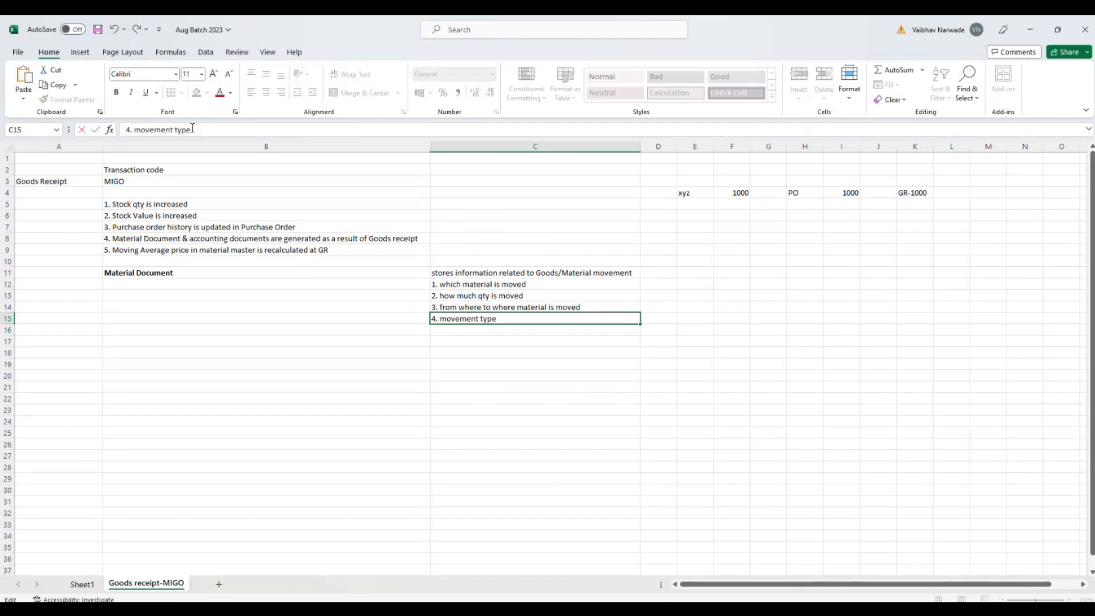
left_click(456, 327)
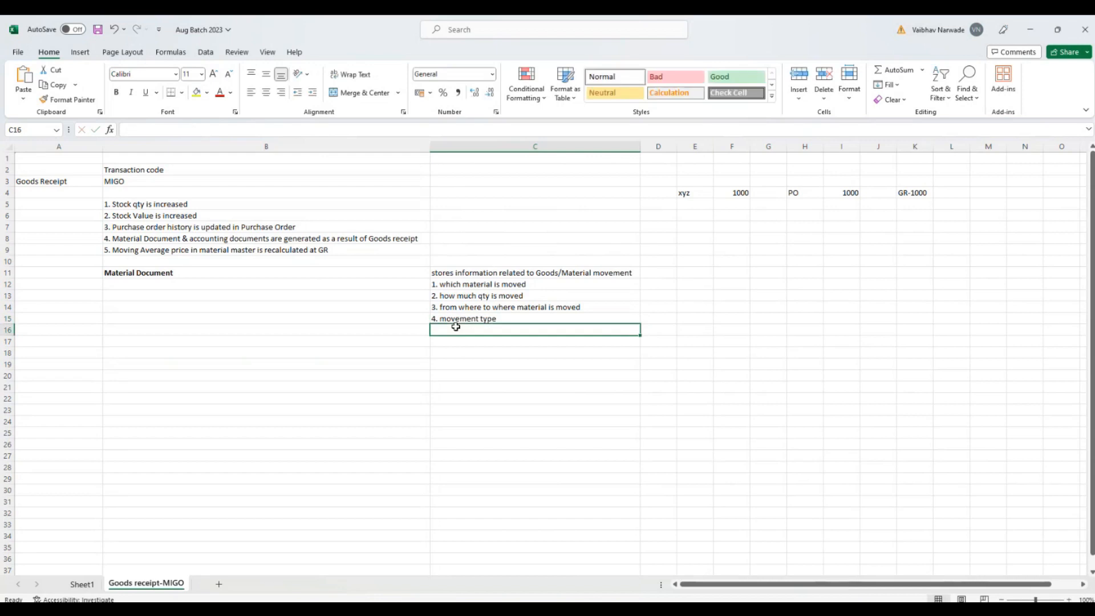
Step: Enter "5. Posting date /document date/delivery note number" in cell C16, with the spelling of "number" corrected
type("5. Posting date /document date/de;")
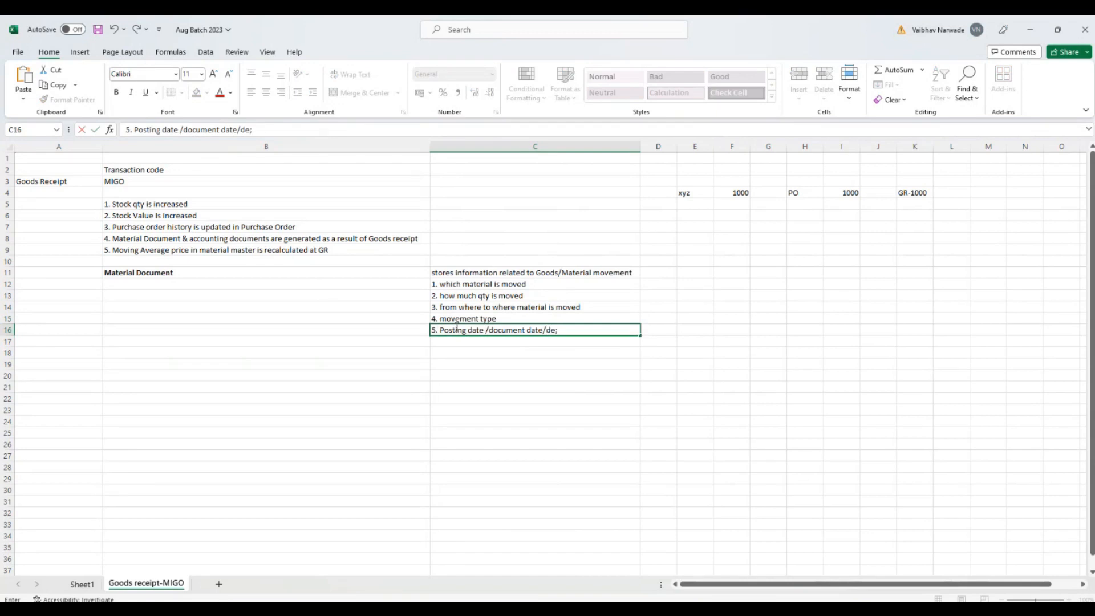
type("ivery note umber")
key("Return")
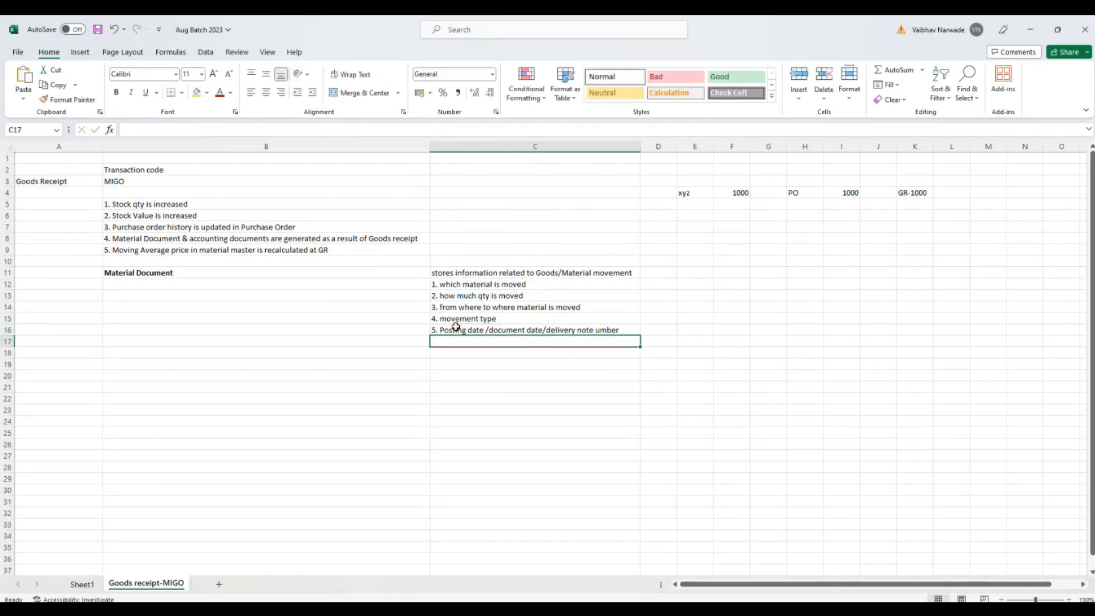
left_click(595, 331)
double_click(595, 331)
type("n")
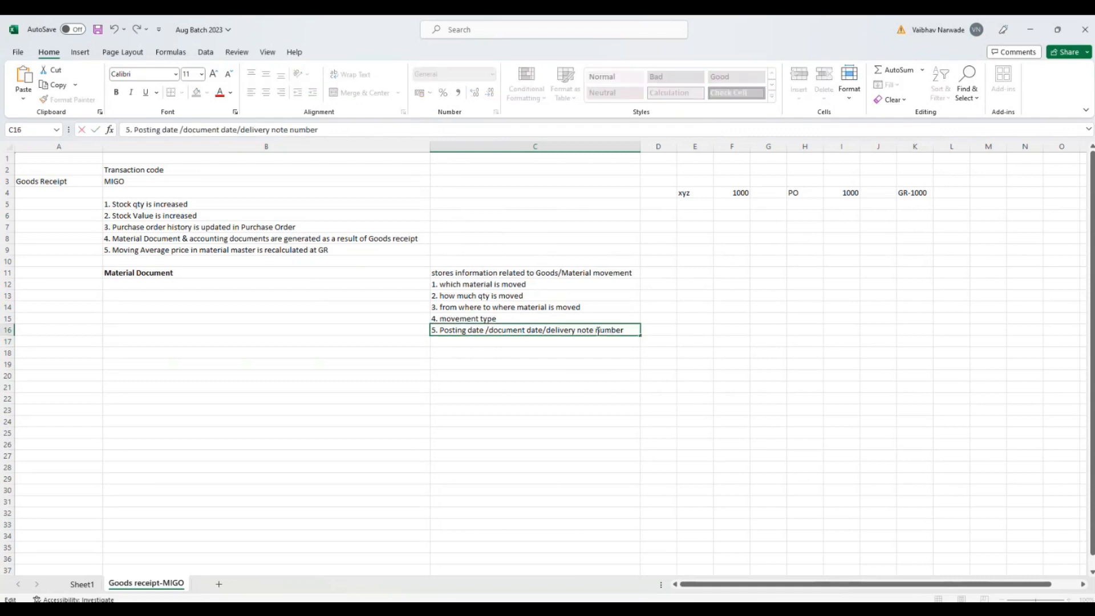
key("Return")
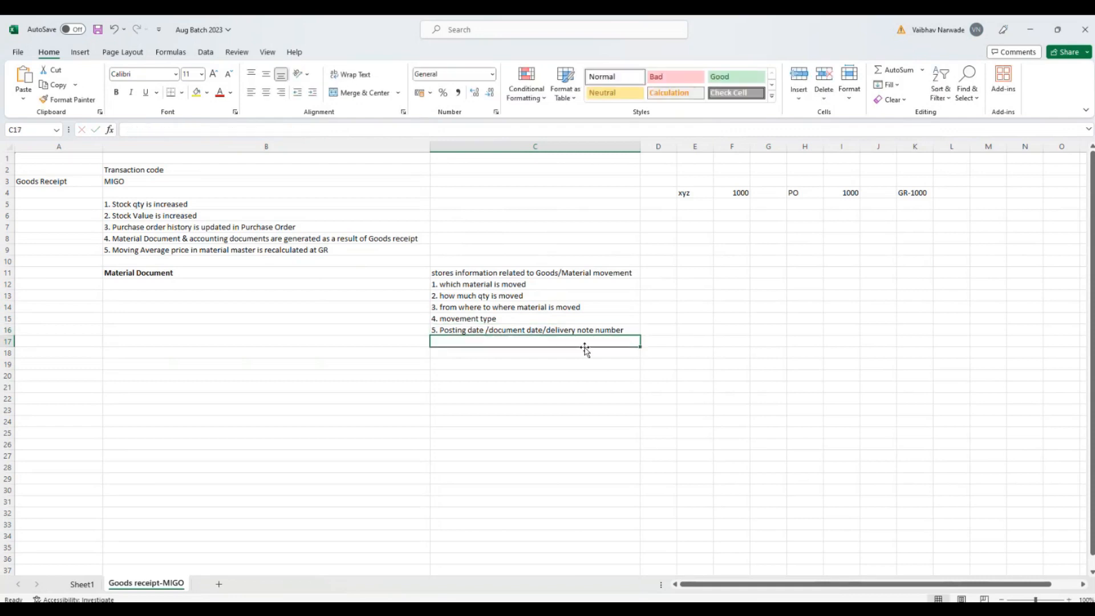
Step: Begin the sixth point in cell C17 with "6. Material document"
type("6.")
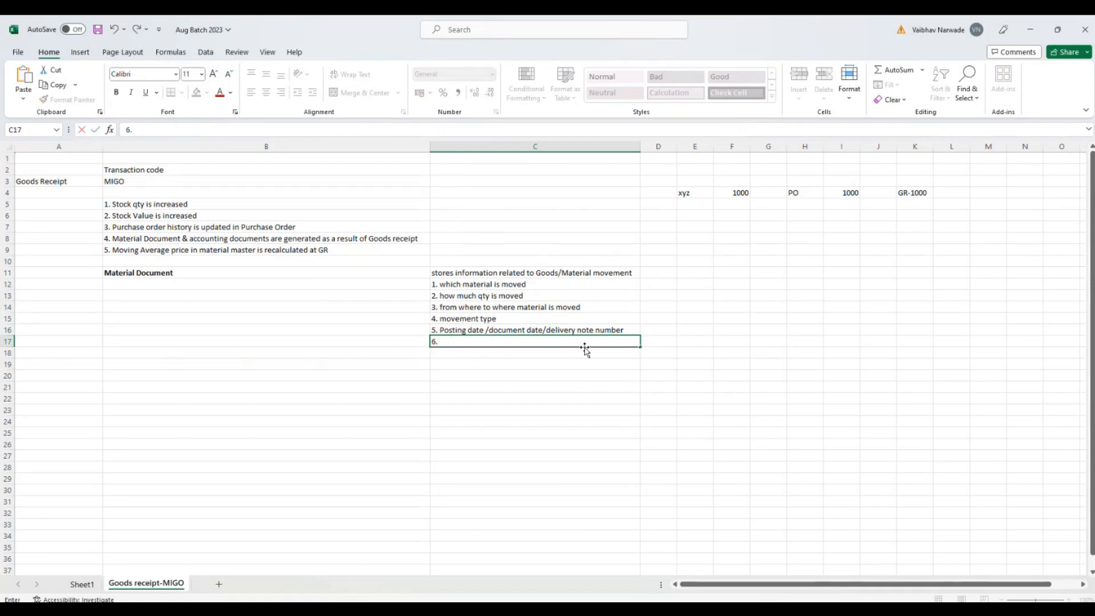
type(" Material document")
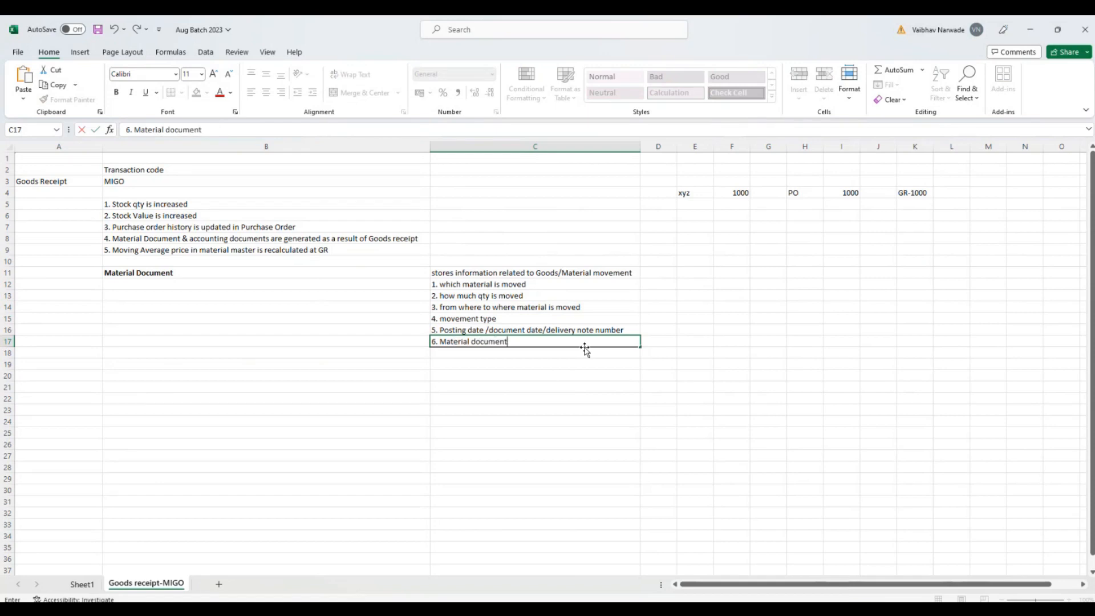
Step: Switch to SAP, leave the accounting document and its document list, and check the material document's year
key("alt+Tab")
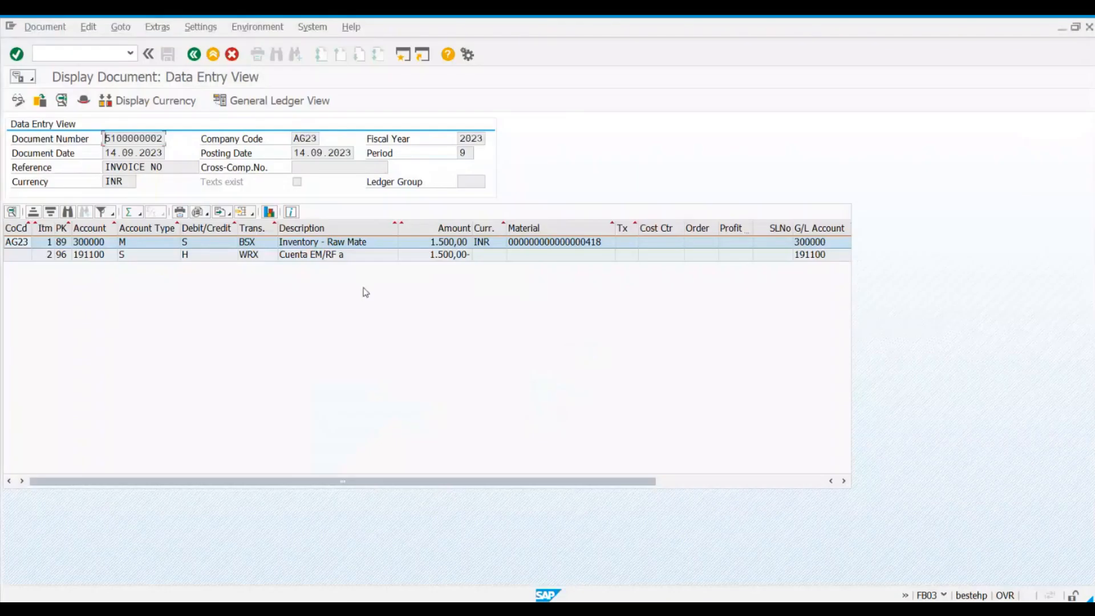
left_click(194, 54)
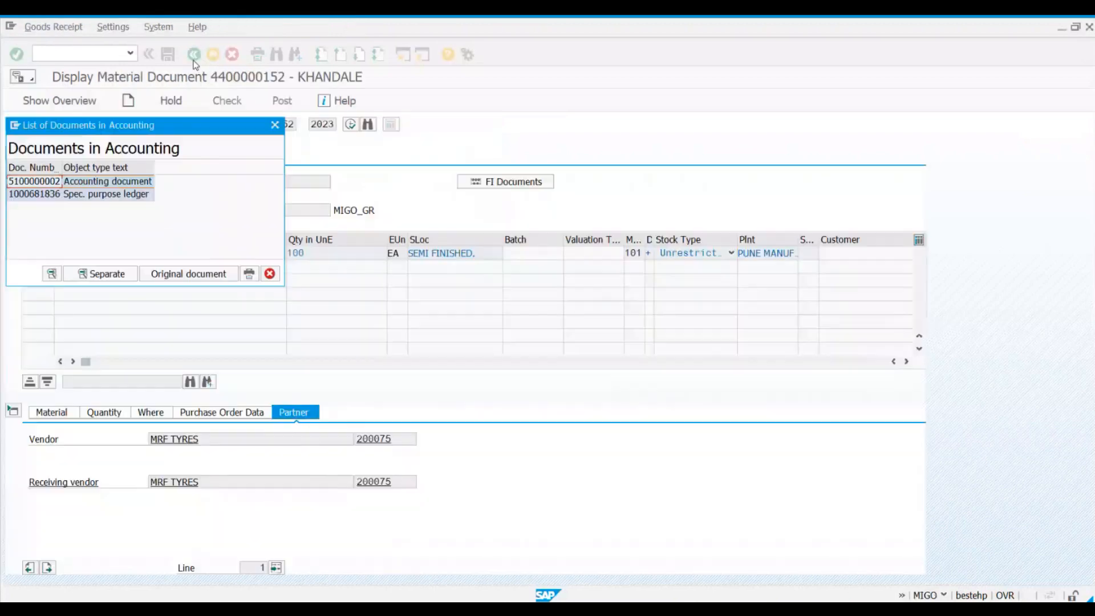
left_click(275, 124)
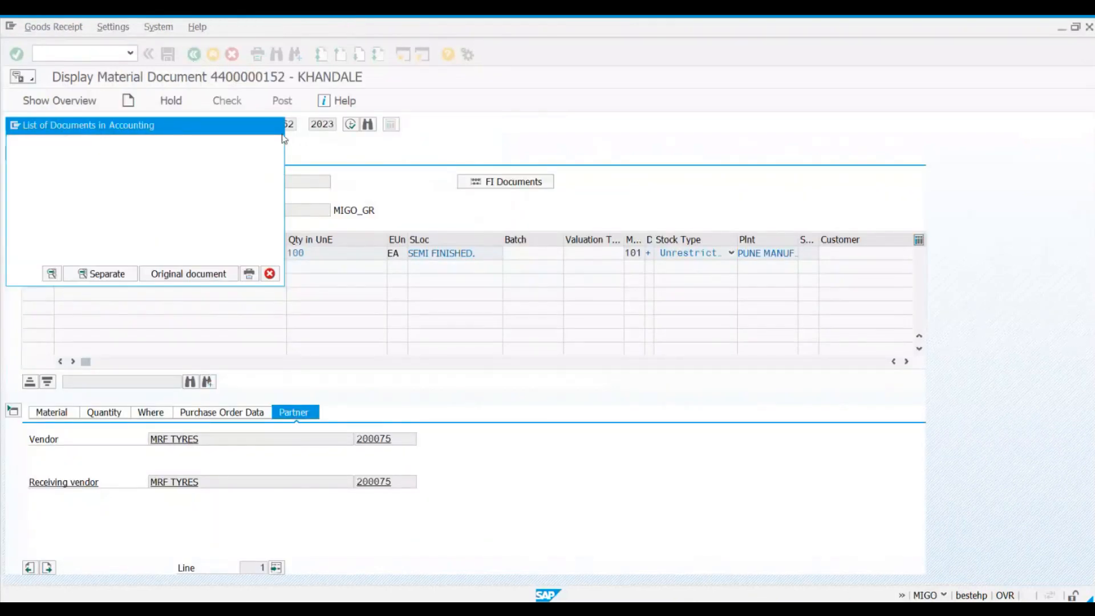
left_click_drag(312, 128, 336, 124)
left_click(336, 124)
left_click(336, 124)
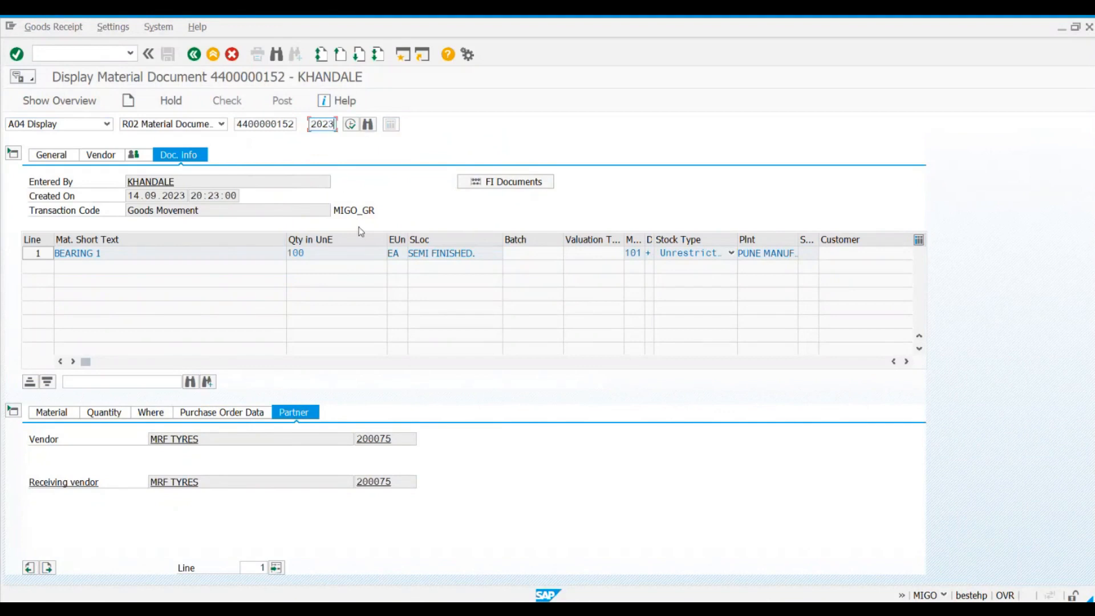
Step: Switch back to the Excel notes and complete C17 as "6. Material document number & year"
key("alt+Tab")
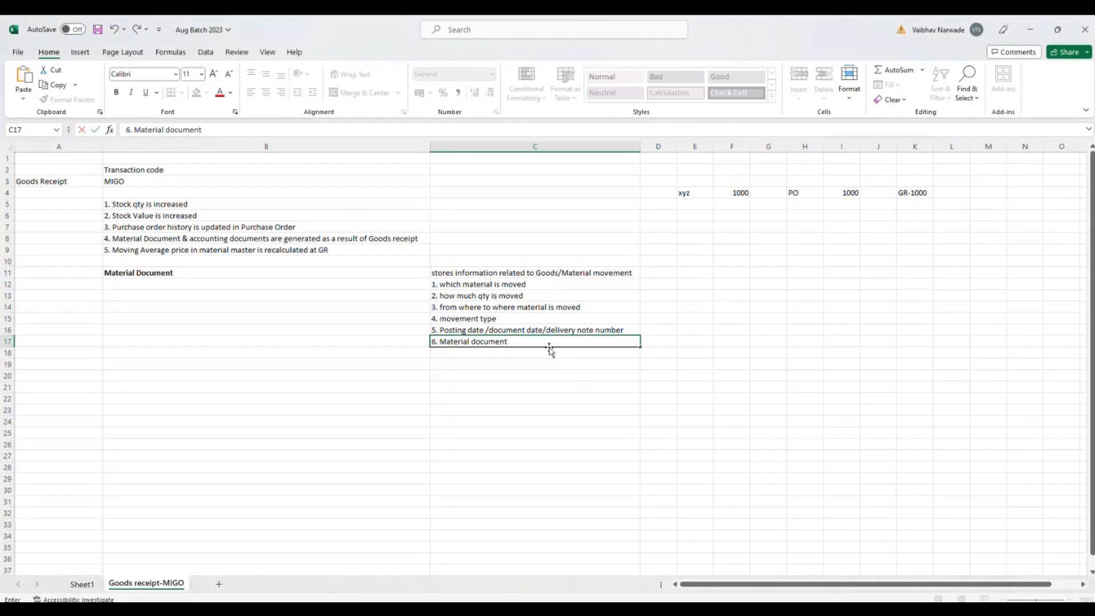
type("number & year")
key("Return")
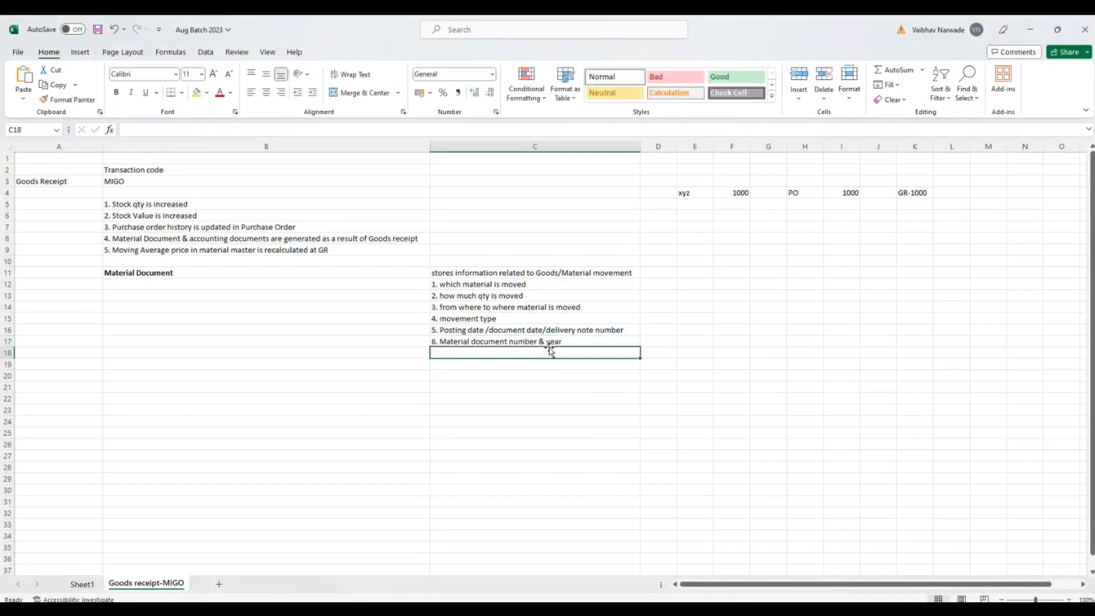
Step: Enter "7. who posted the material document" in cell C18 as the seventh point
type("7. who posted")
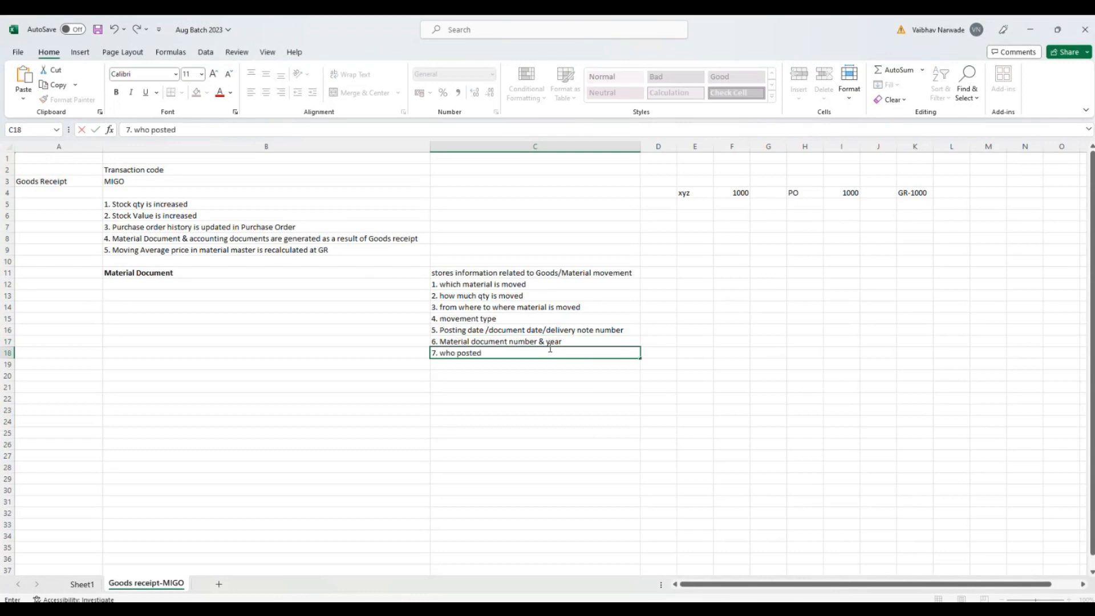
type(" the material documen")
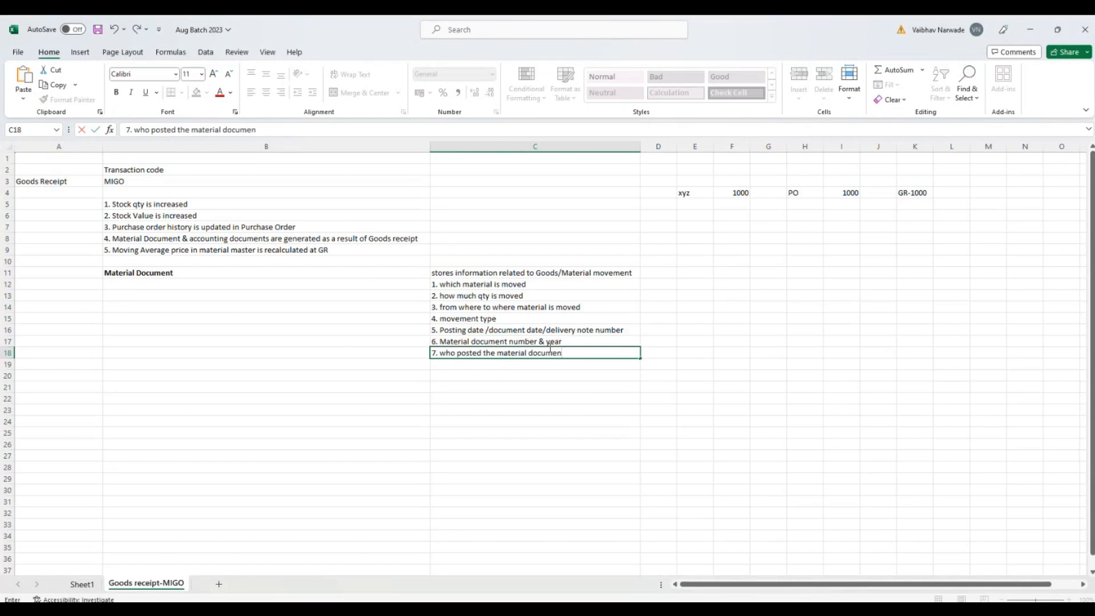
type("t")
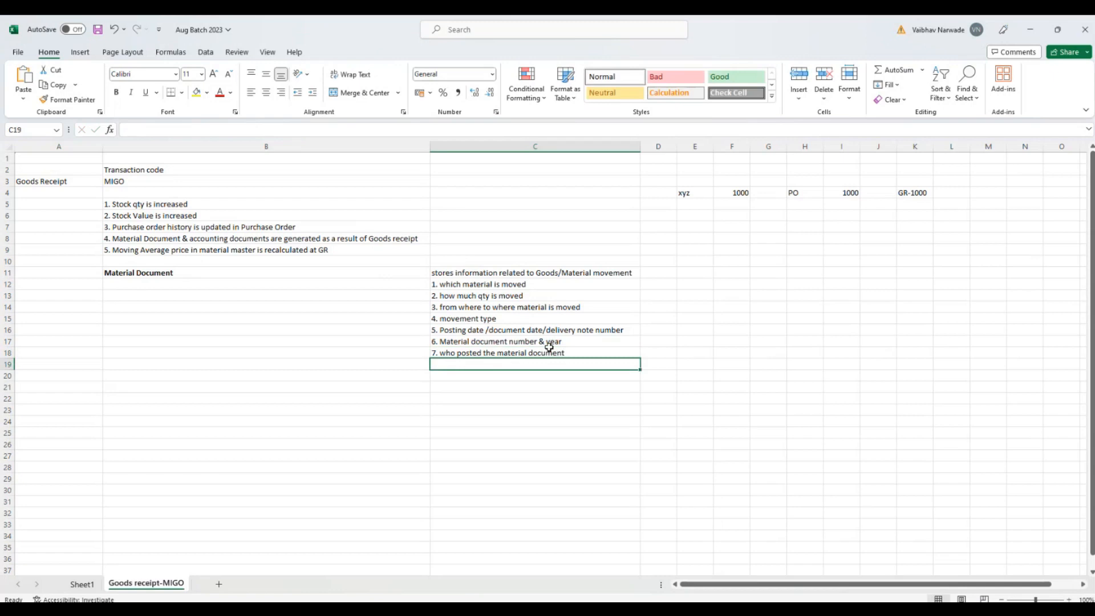
Step: Make the material document description in cell C11 bold
left_click(461, 271)
key("ctrl+b")
left_click(635, 409)
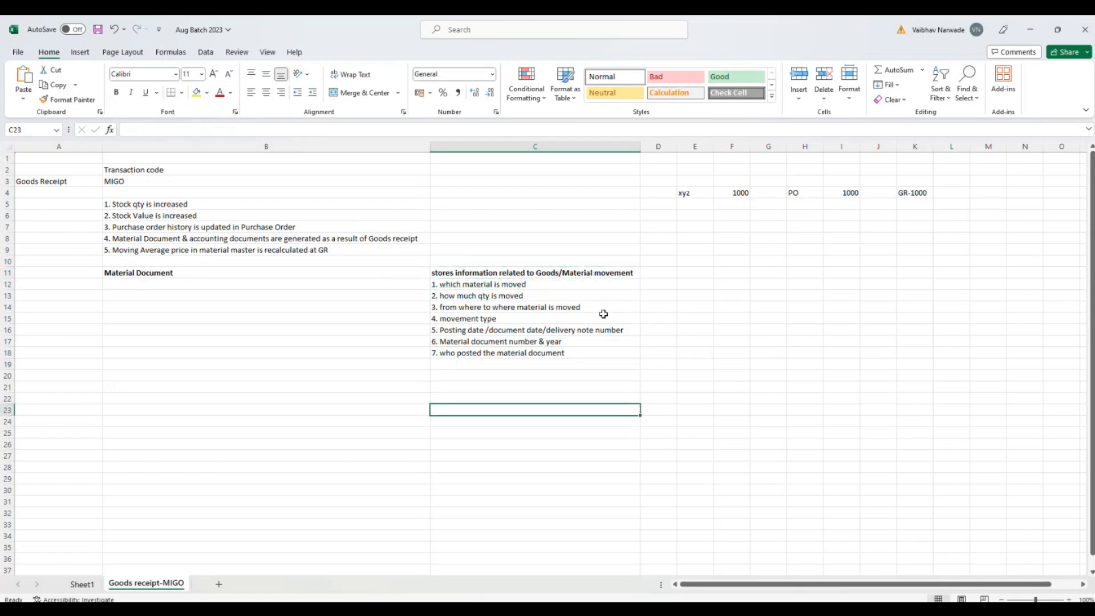
Step: Switch to SAP, list the material document's FI documents and display the accounting document
left_click(1030, 29)
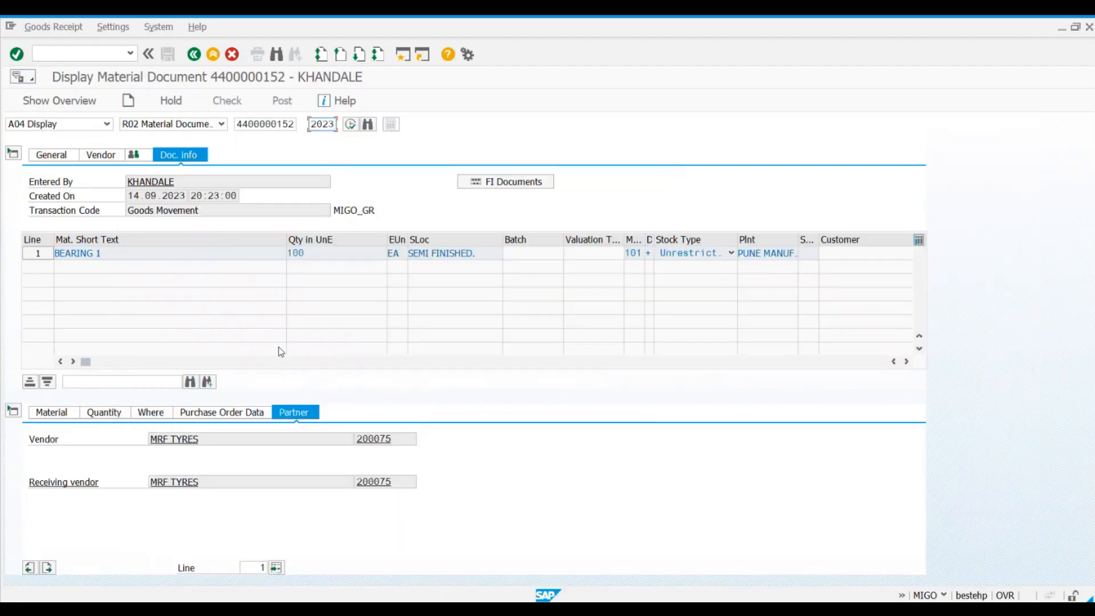
left_click(482, 182)
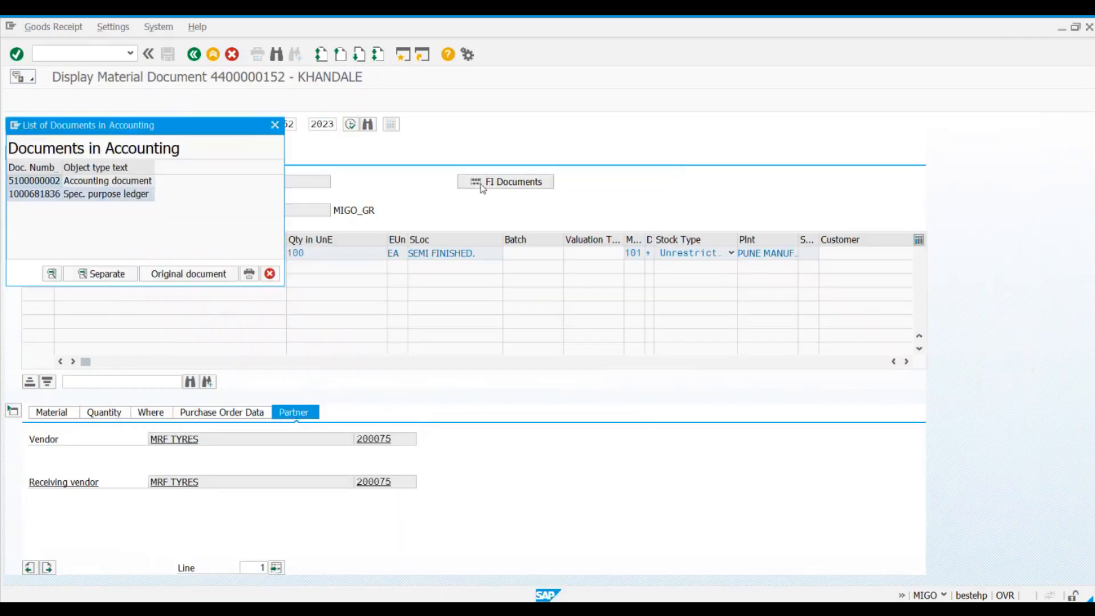
left_click(108, 184)
double_click(108, 184)
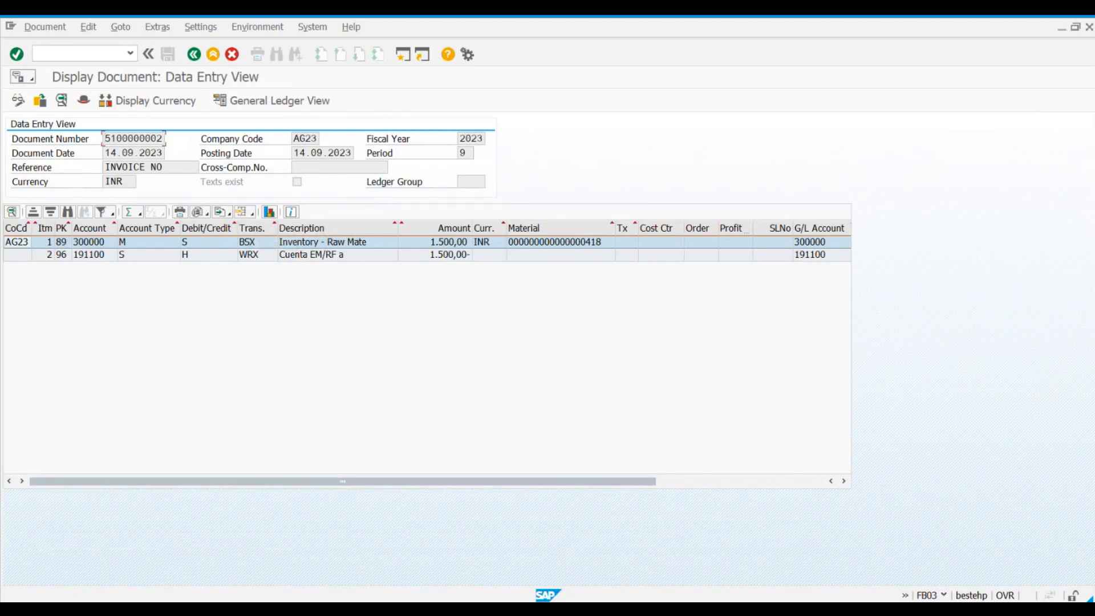
Step: Switch to the Excel notes and enter "Accounting Document stores below information" in cell C20
key("alt+Tab")
left_click(441, 376)
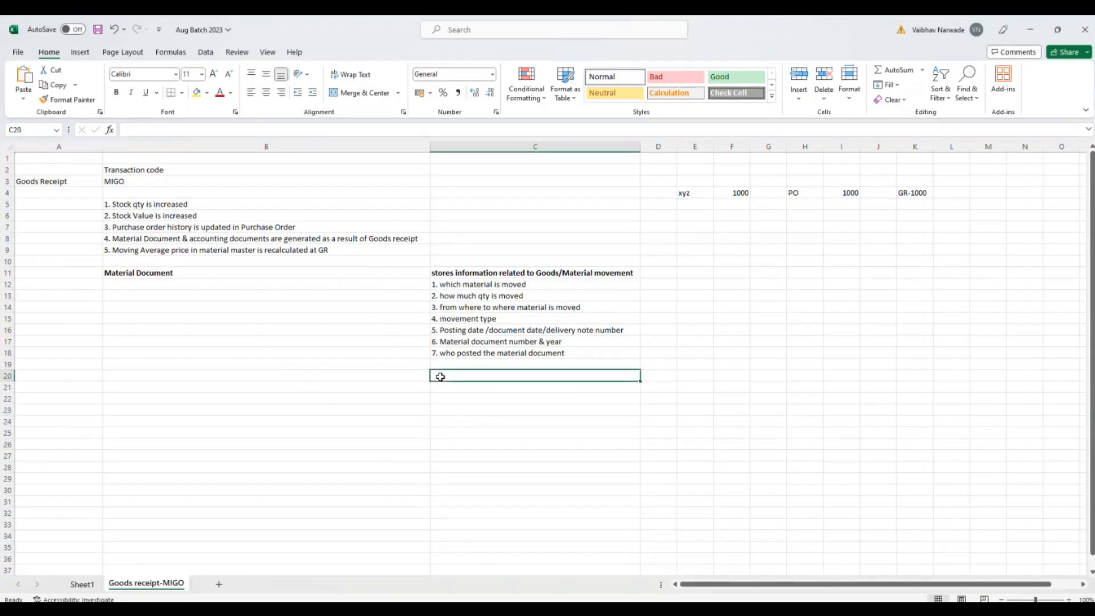
type("Accounting Docum")
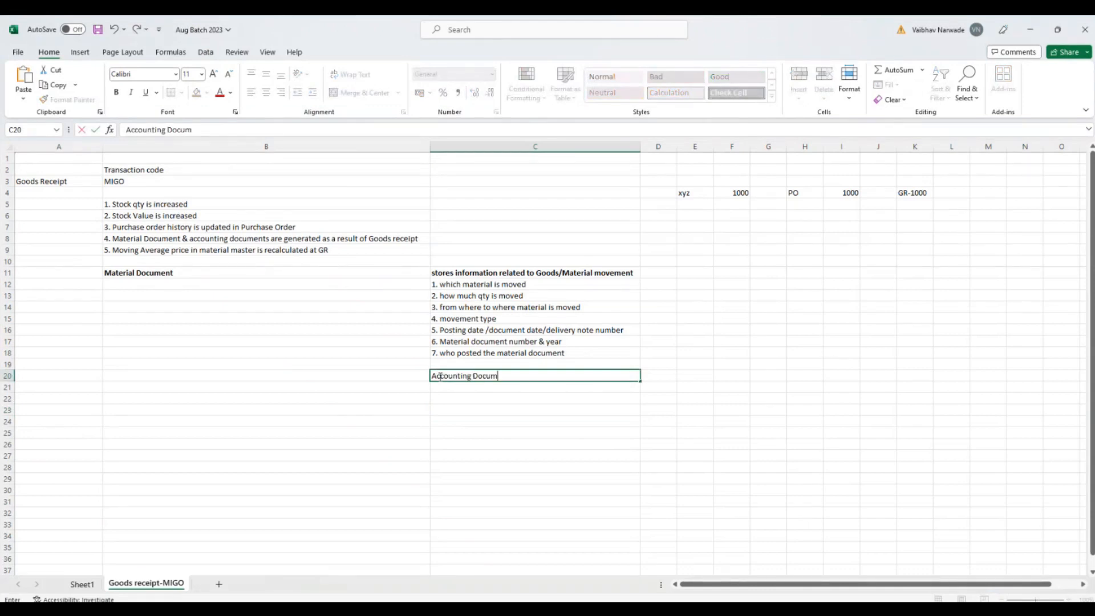
type("ent stores information")
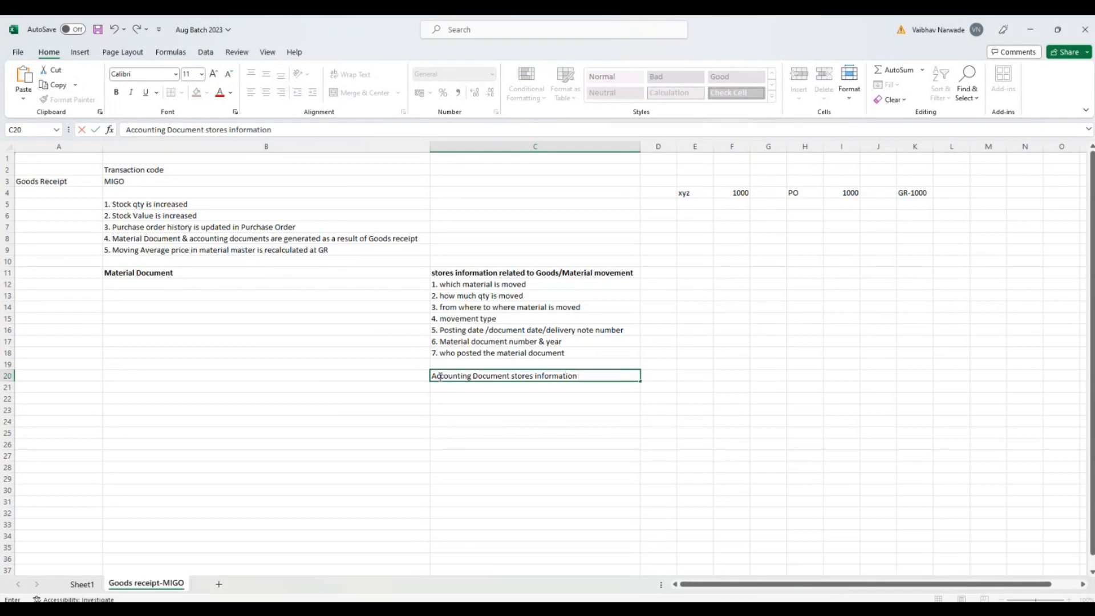
type("of")
key("BackSpace")
key("BackSpace")
key("BackSpace")
key("BackSpace")
key("BackSpace")
key("BackSpace")
key("BackSpace")
key("BackSpace")
key("BackSpace")
key("BackSpace")
key("BackSpace")
key("BackSpace")
type("below information")
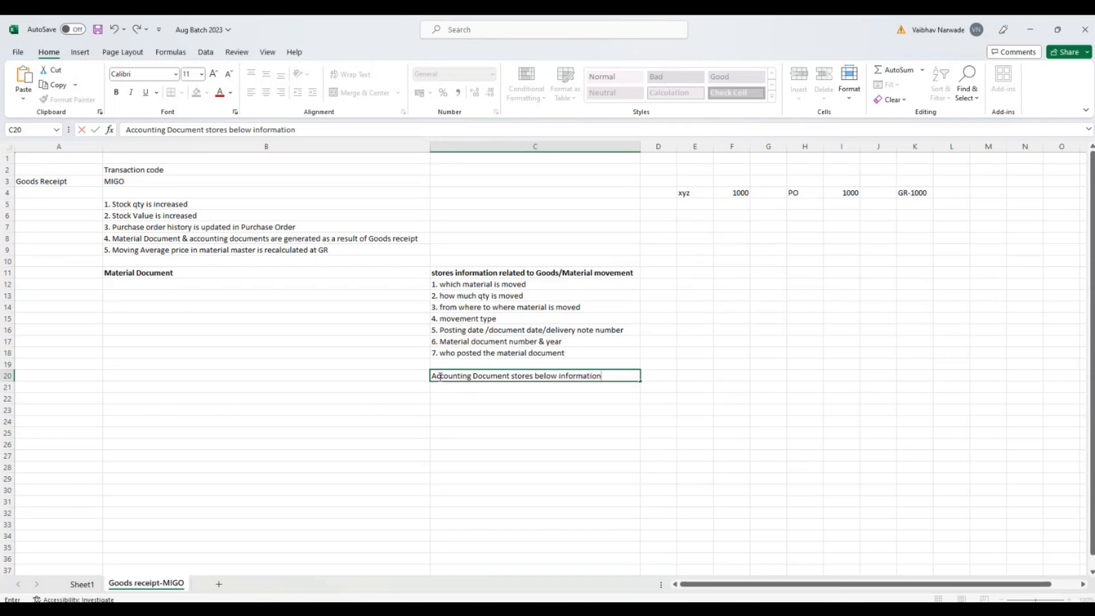
key("Return")
Step: Enter "1. Accounting document number" in cell C21 as the first point of the accounting document list
type("1")
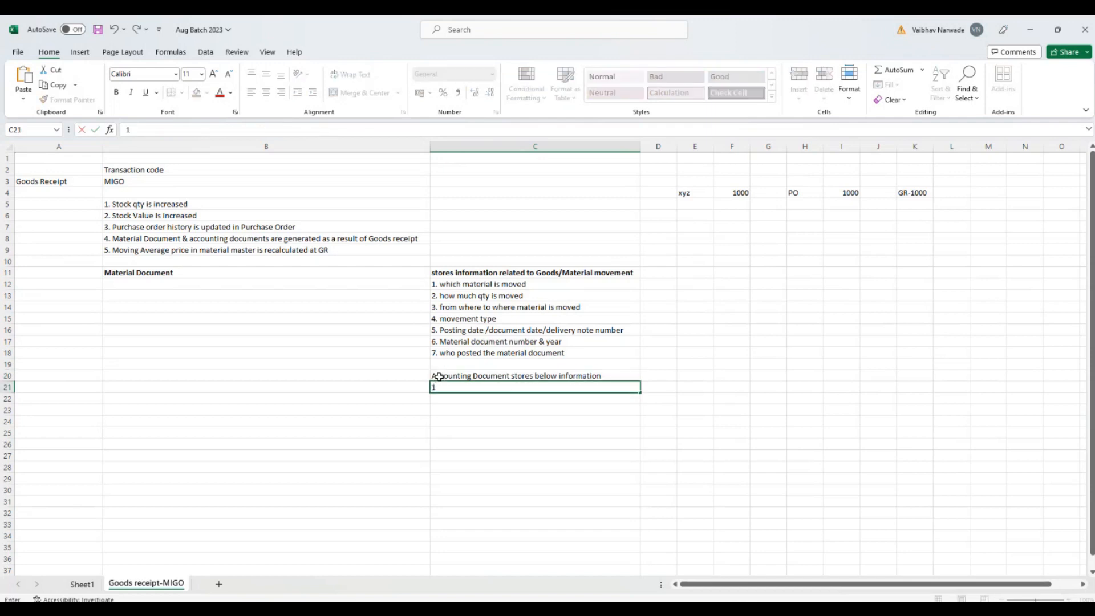
type(". Accounting document number")
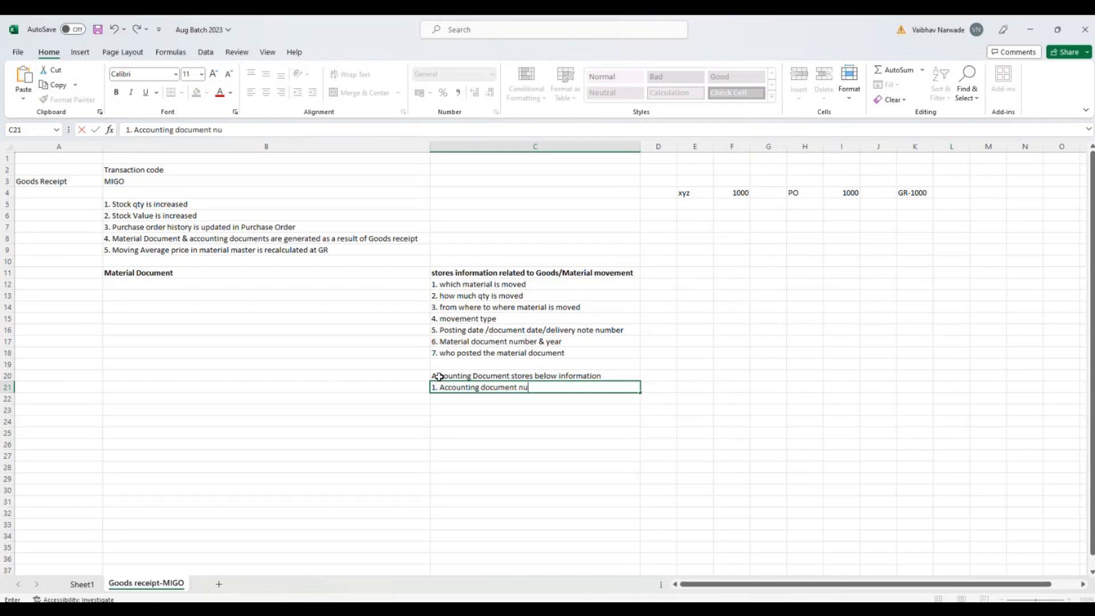
key("Return")
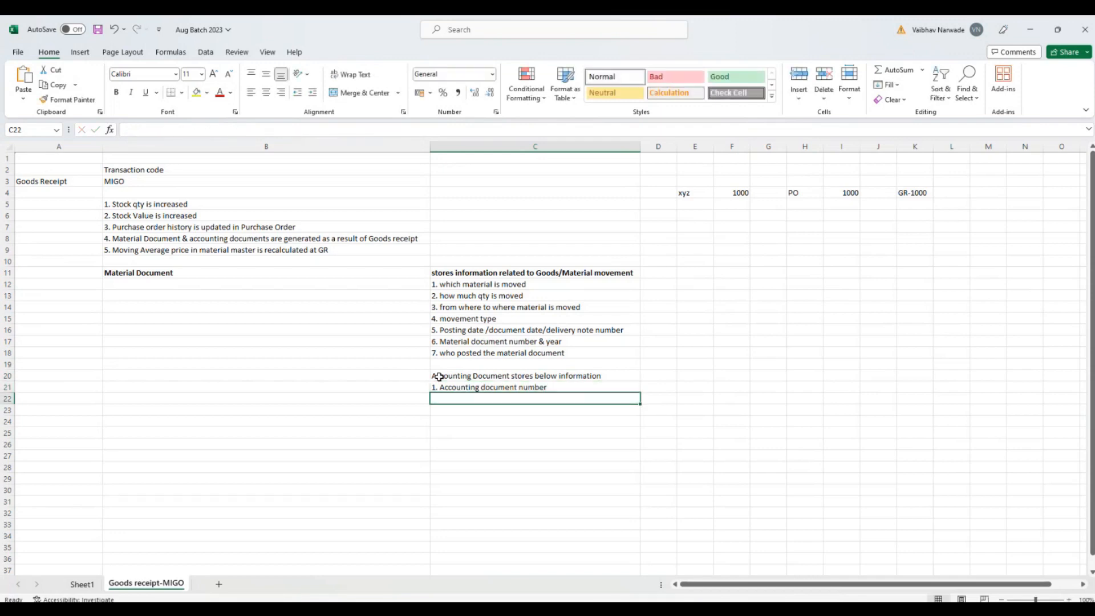
Step: Enter "2. fiscal year in which do cis posted" in cell C22 as the second point
type("2. fiscal")
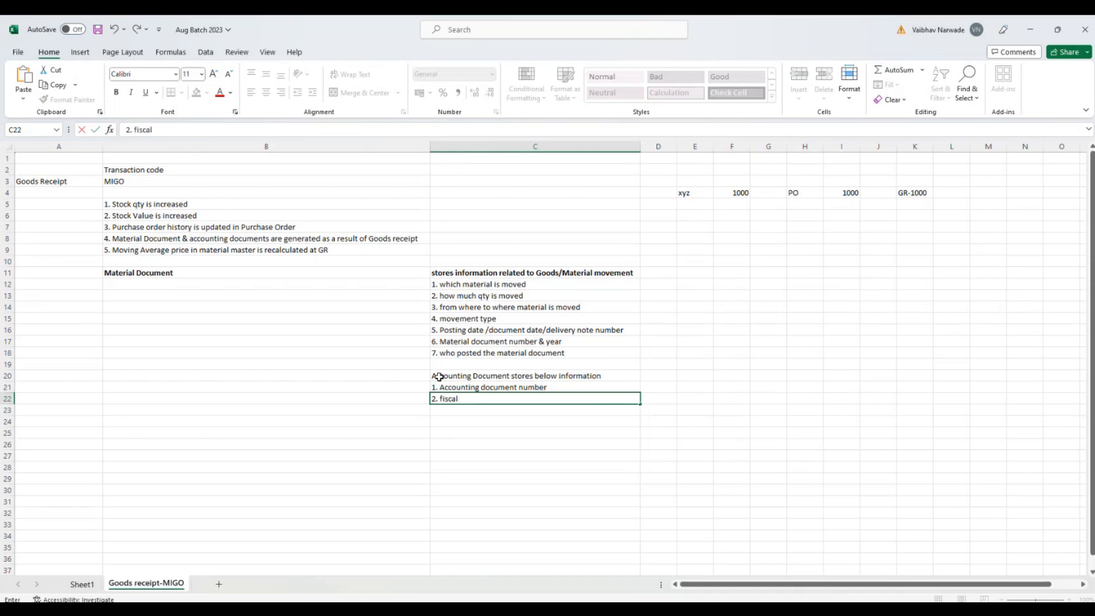
type(" year in which do cis posted")
key("Return")
Step: Enter "3. Currency in which document is posted" in cell C23 as the third point
type("3. Currency in")
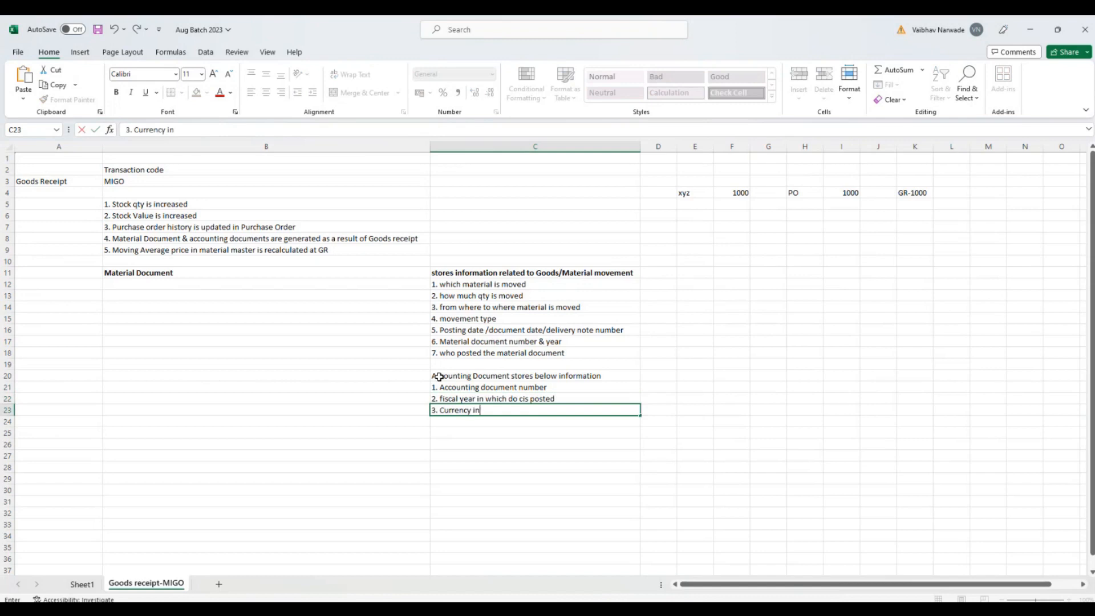
type(" which document is posted")
key("Return")
Step: Enter "4. Period of Fiscal year in which it is posted" in cell C24 as the fourth point
type("4.")
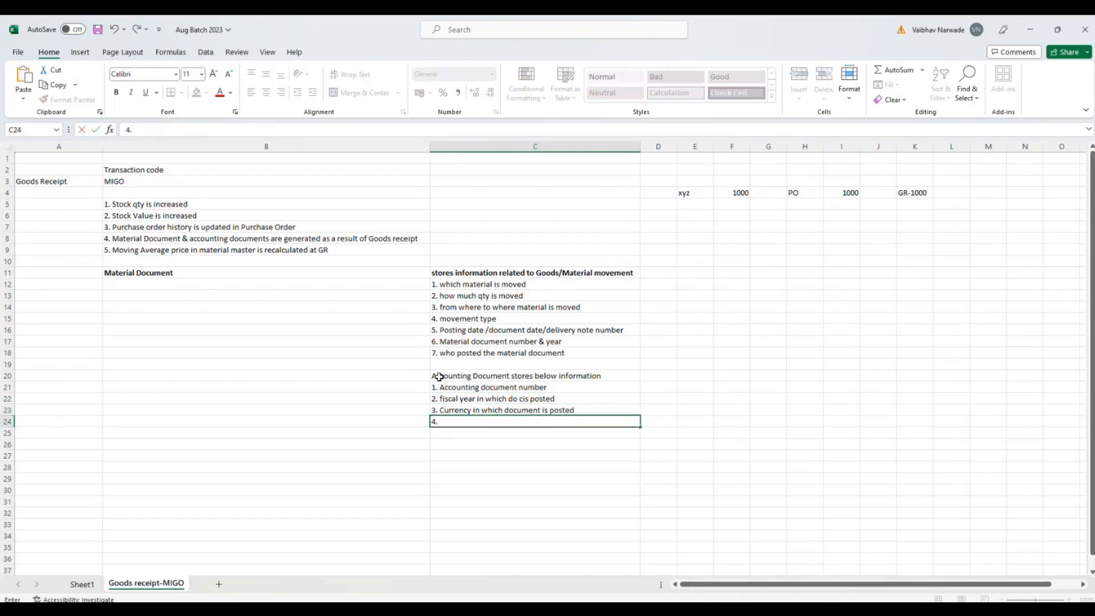
type(" Period of Fiscal year in which ")
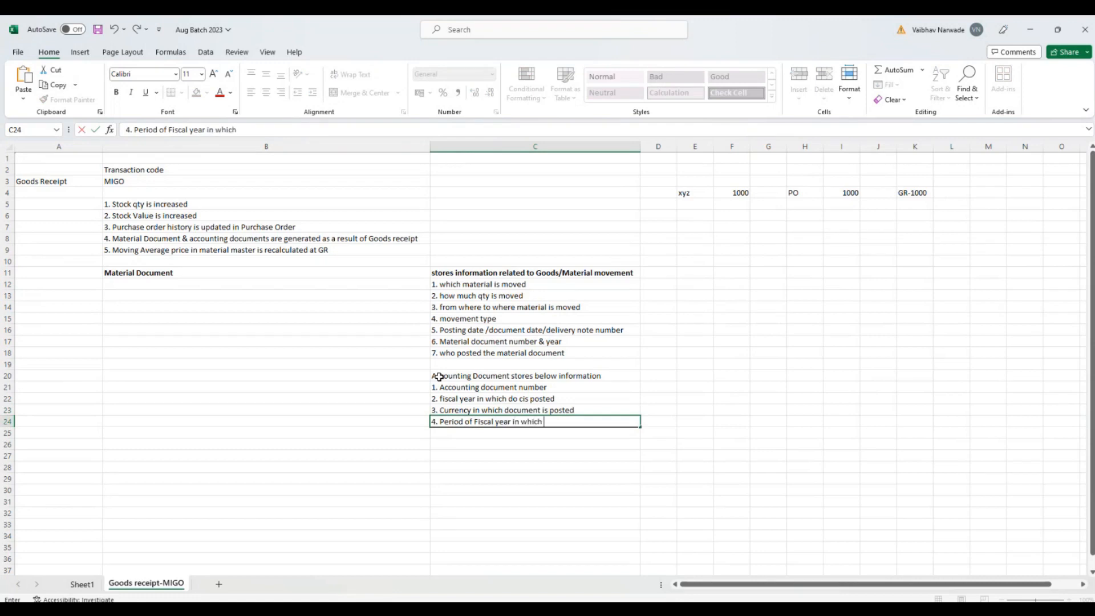
type("it is posted")
key("Return")
Step: Enter "5. Amounts posted to GL accounts" in cell C25 as the fifth point
type("5.")
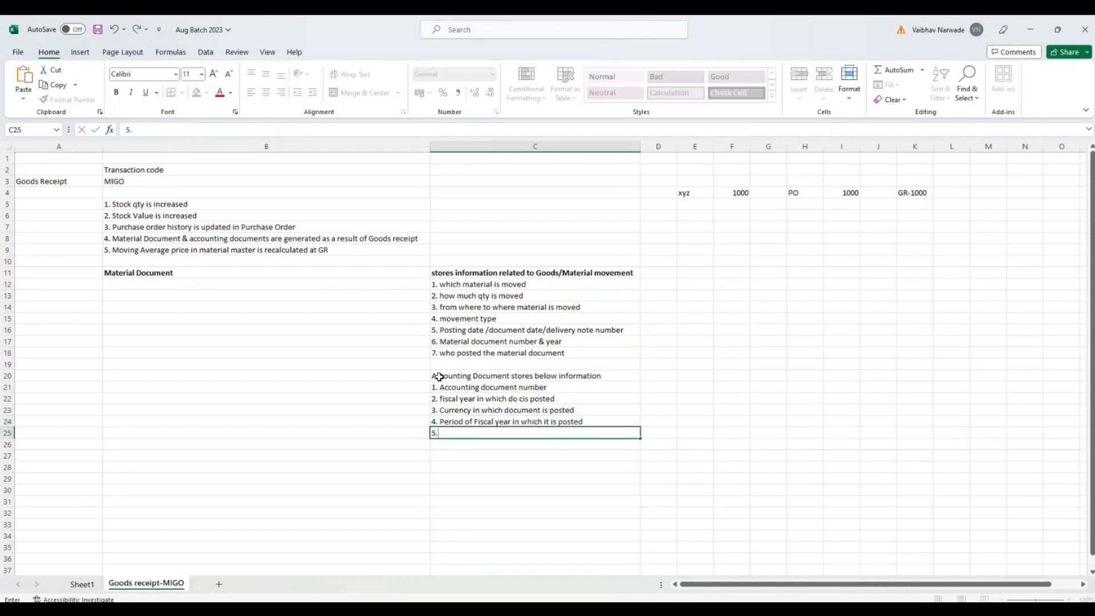
type(" Amounts posted tpo")
key("BackSpace")
key("BackSpace")
type("o G")
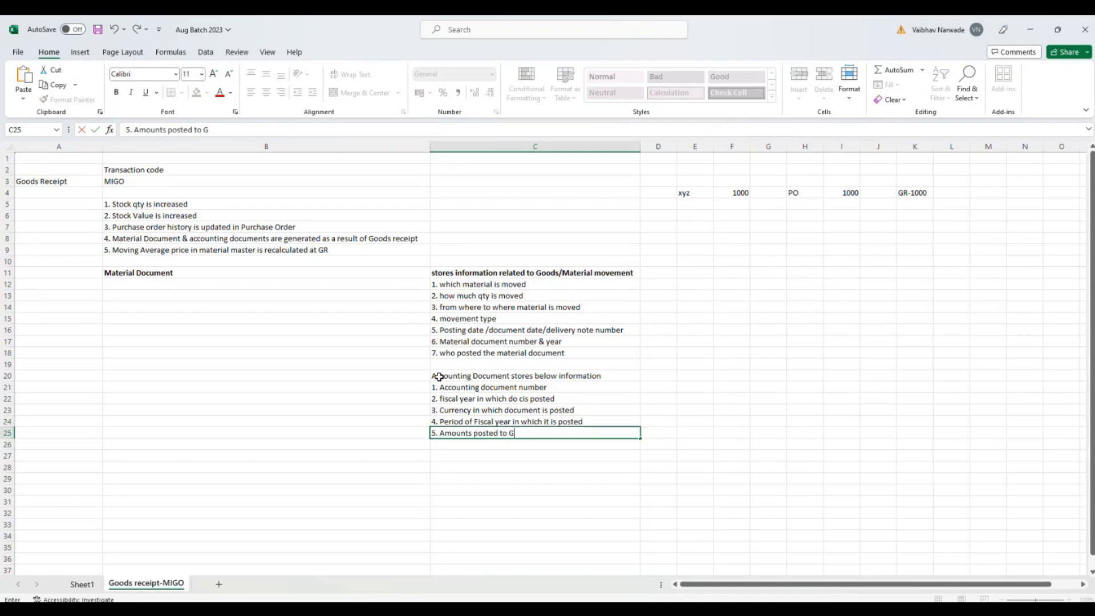
type("L accounts")
key("Return")
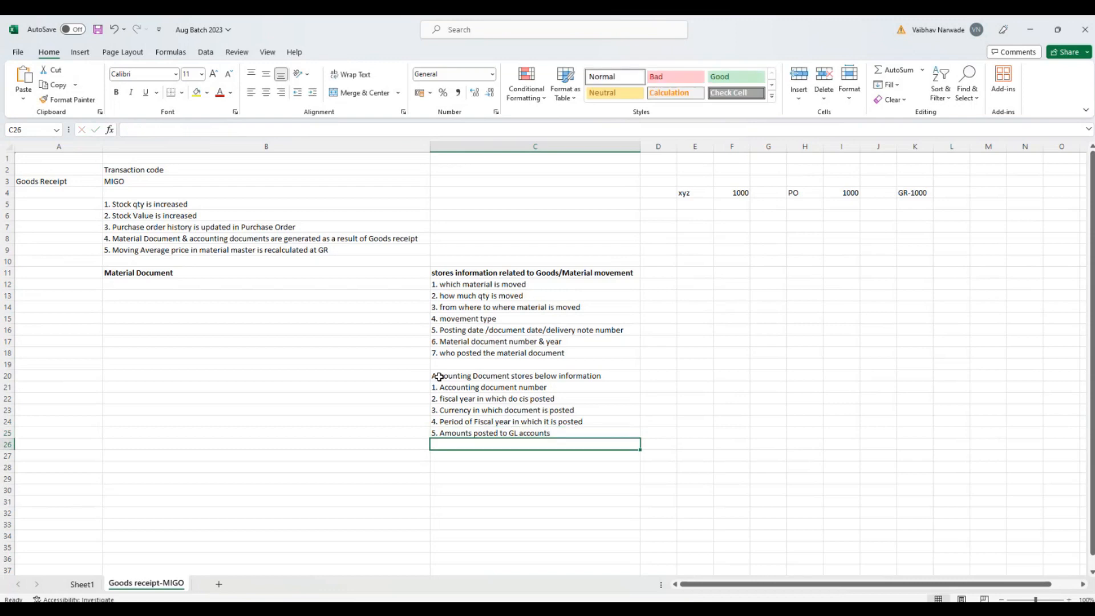
Step: Enter "6. GL accounts to which values/amount is posted" in cell C26 as the sixth point
type("6. GL acc")
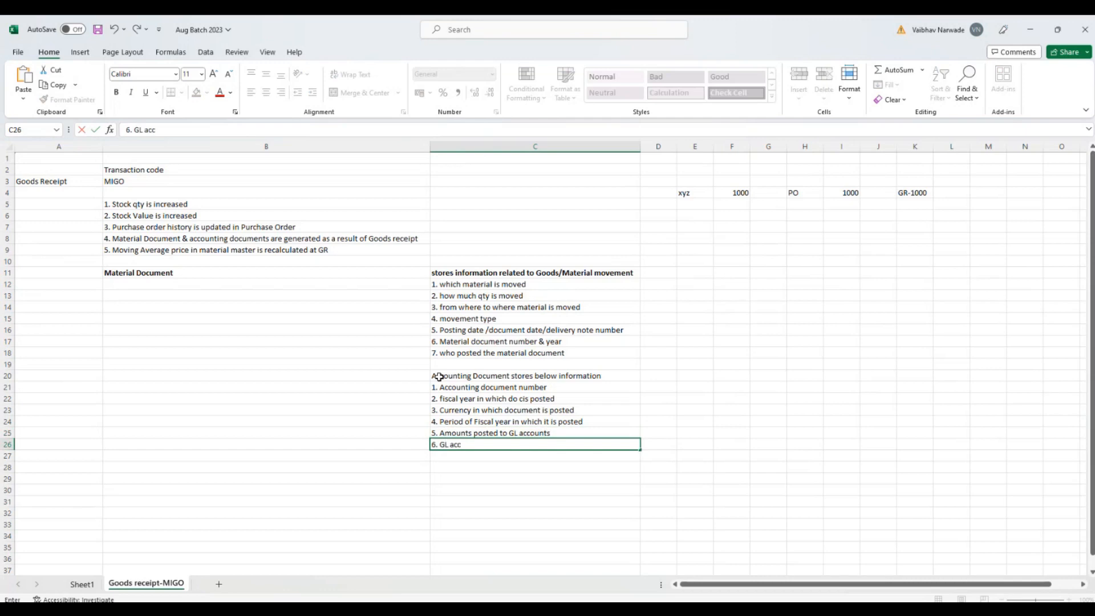
type("ounts to which values")
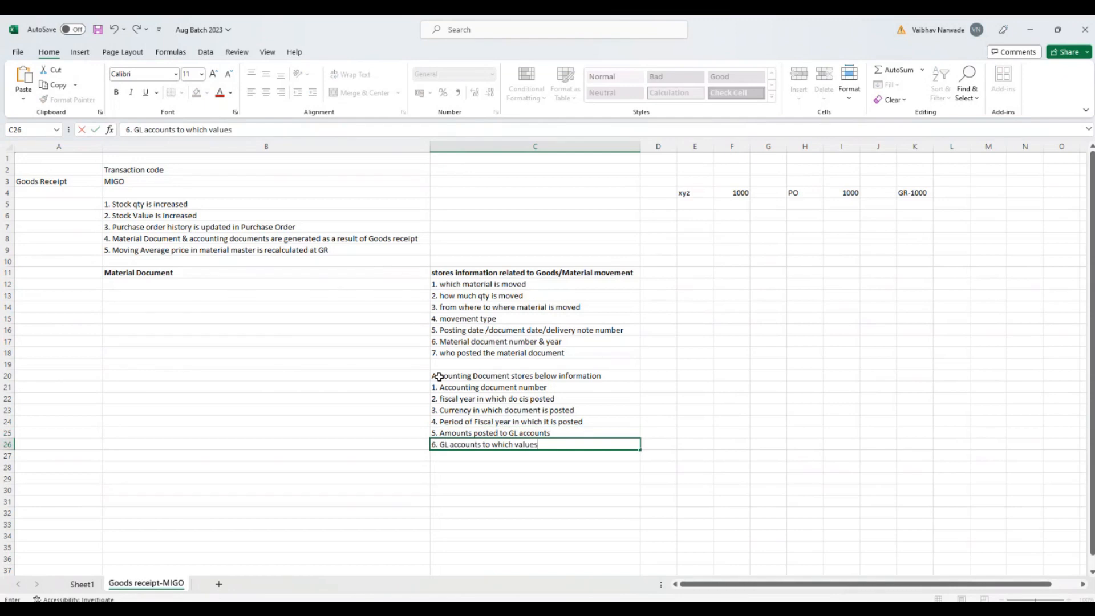
type("/amount is posted")
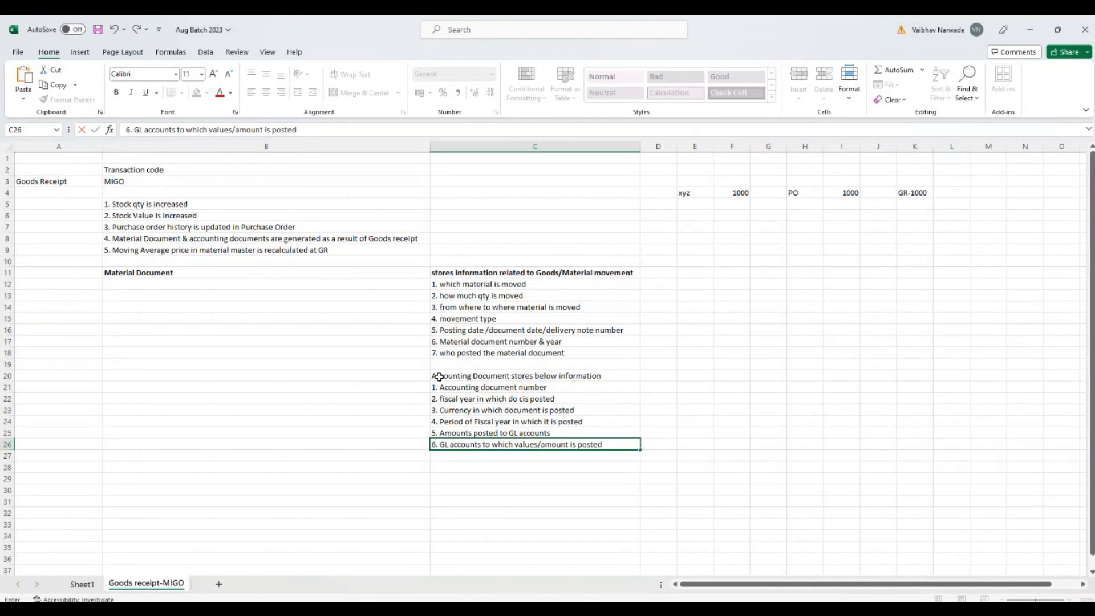
key("Return")
Step: Enter "7. Transaction key information" in cell C27 as the seventh point
type("7")
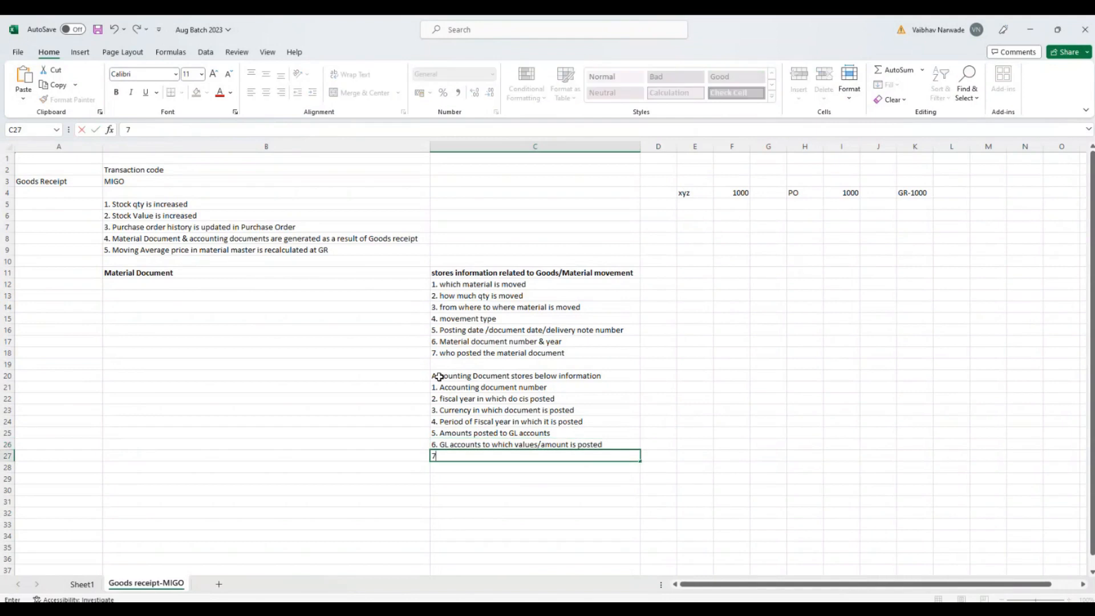
type(". Transaction key information")
key("Return")
Step: Make the accounting document heading in cell C20 bold
left_click(455, 376)
key("ctrl+b")
left_click(506, 502)
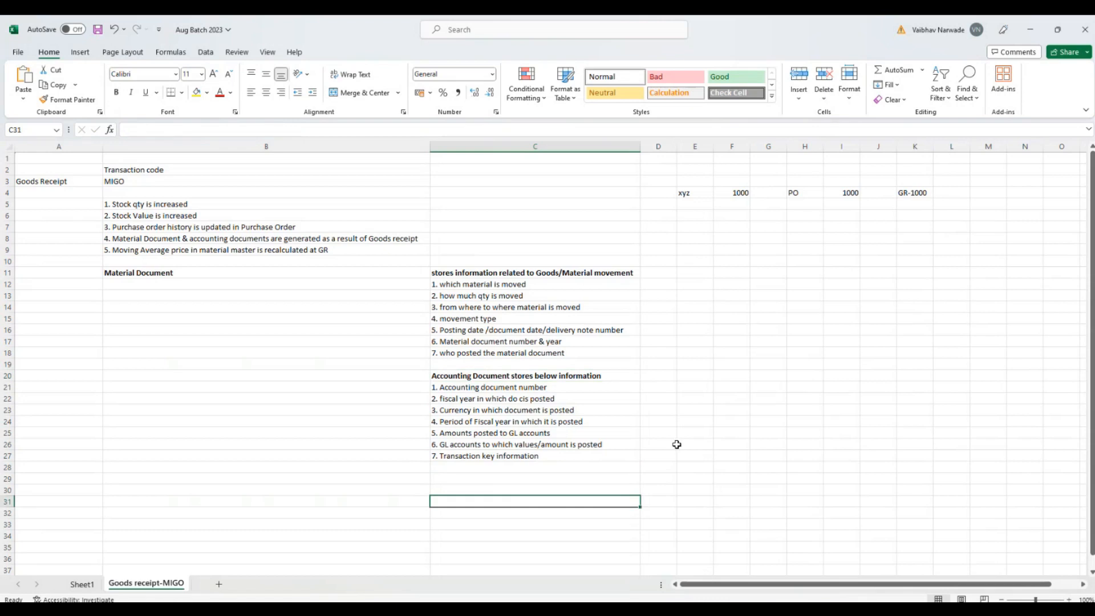
Step: Switch to SAP and examine the accounting document's header: document number, company code, fiscal year, period, dates and reference
left_click(1029, 29)
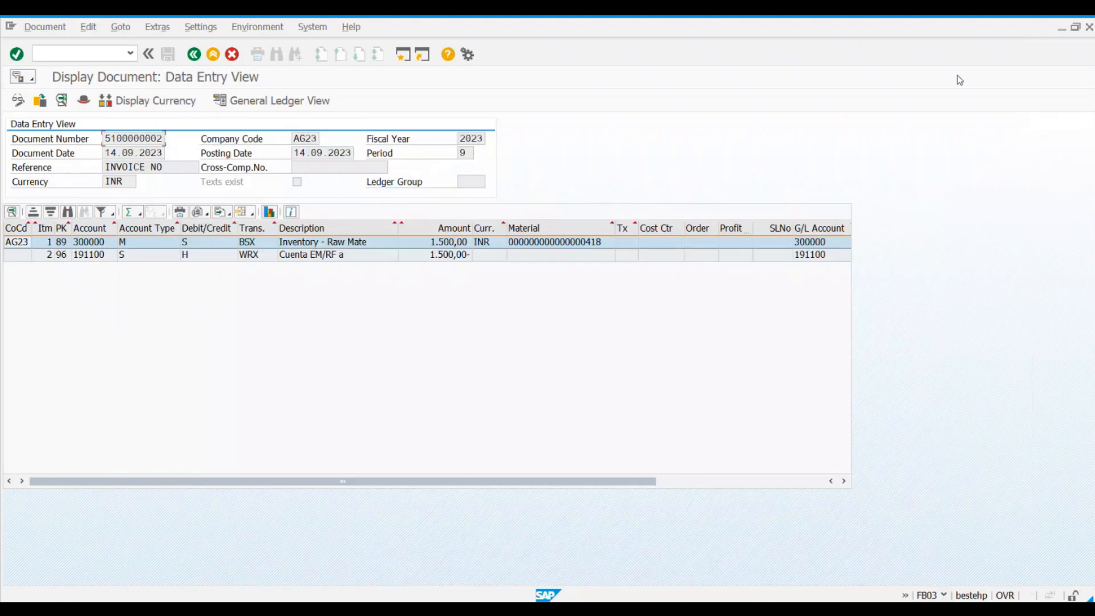
left_click_drag(103, 139, 164, 140)
left_click_drag(293, 139, 319, 140)
left_click(319, 140)
left_click_drag(110, 138, 168, 142)
left_click(168, 142)
left_click_drag(293, 140, 317, 141)
left_click(317, 140)
left_click(460, 142)
left_click(471, 152)
left_click(299, 153)
left_click(132, 152)
left_click(117, 167)
left_click_drag(174, 167, 110, 168)
left_click(111, 167)
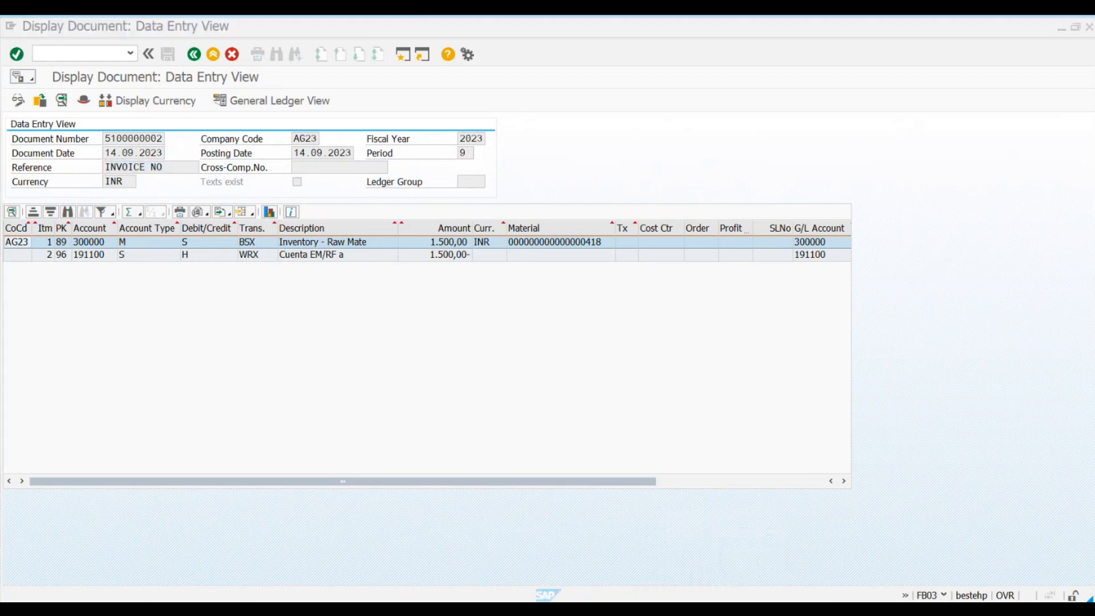
Step: Switch to the Excel notes and enter "8. Invoice number/refernce" in cell C28 as the eighth point
key("alt+Tab")
left_click(459, 465)
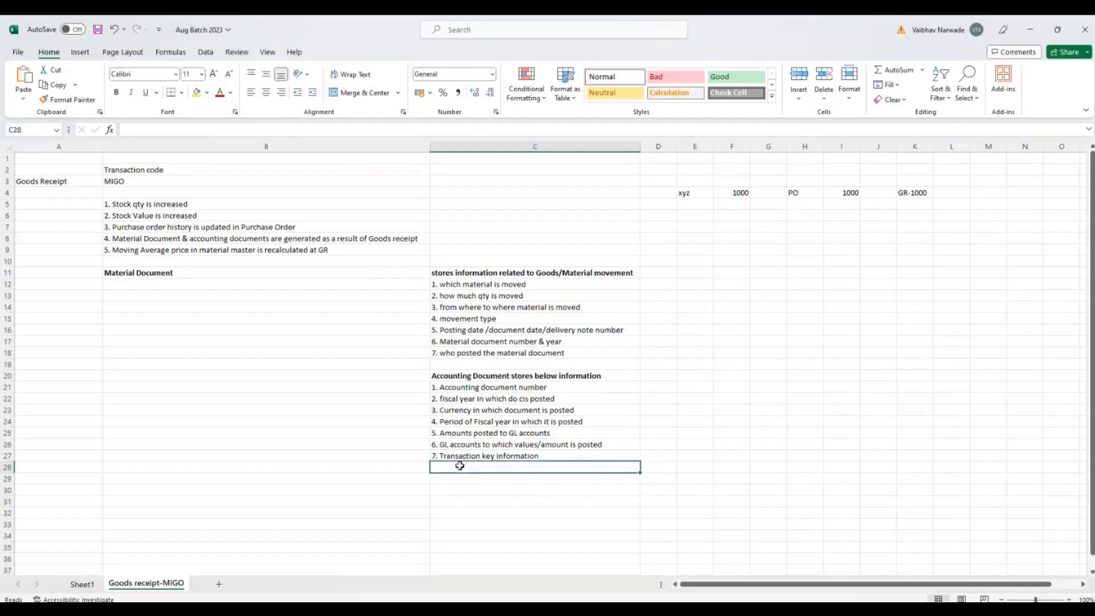
type("8. In")
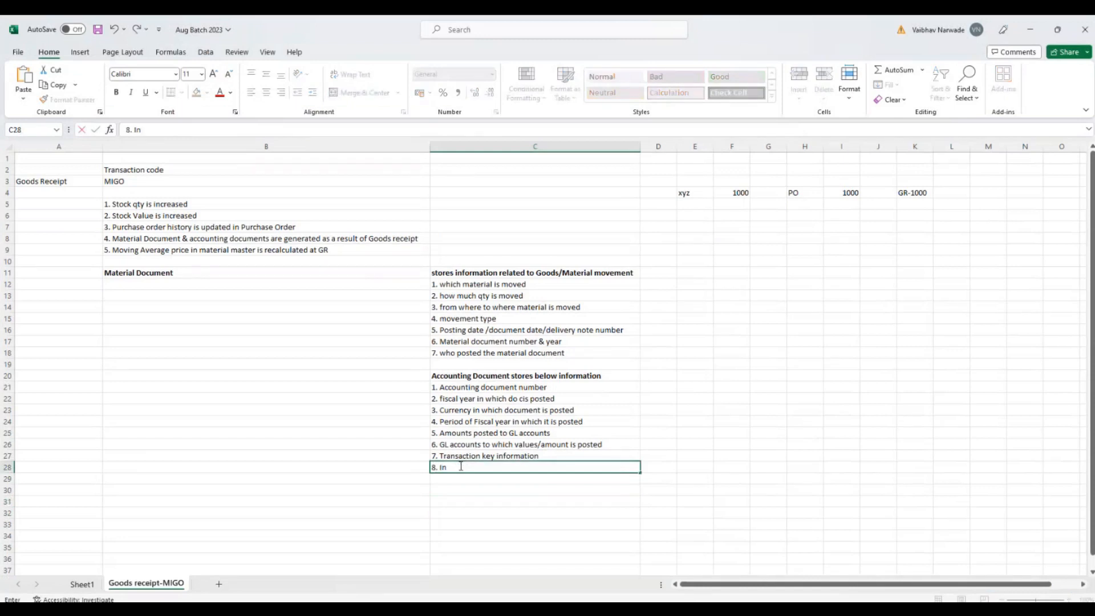
type("voice number/refernce")
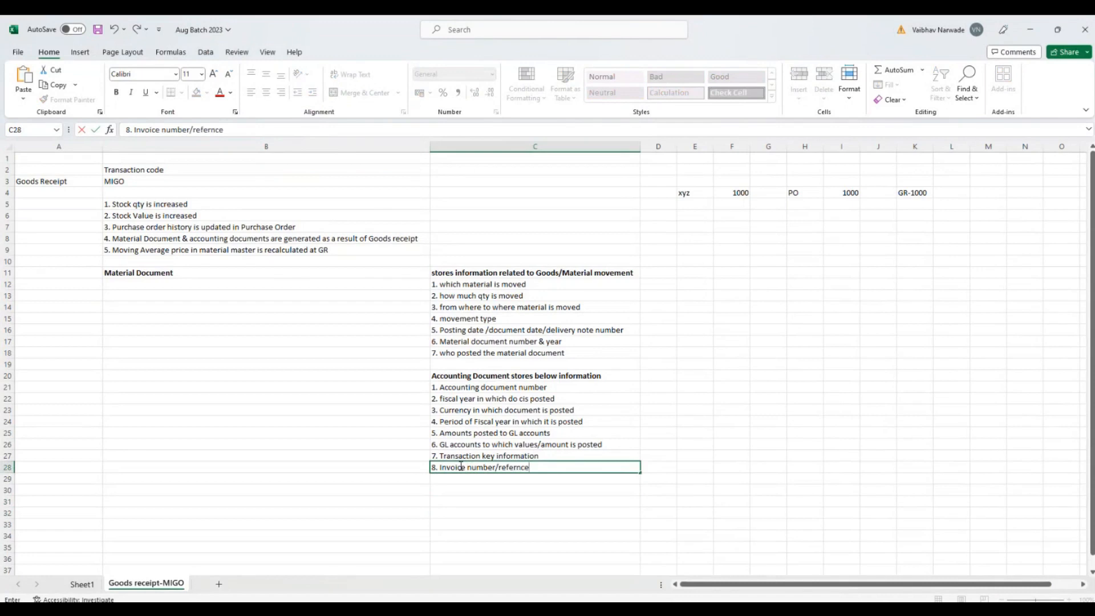
key("Return")
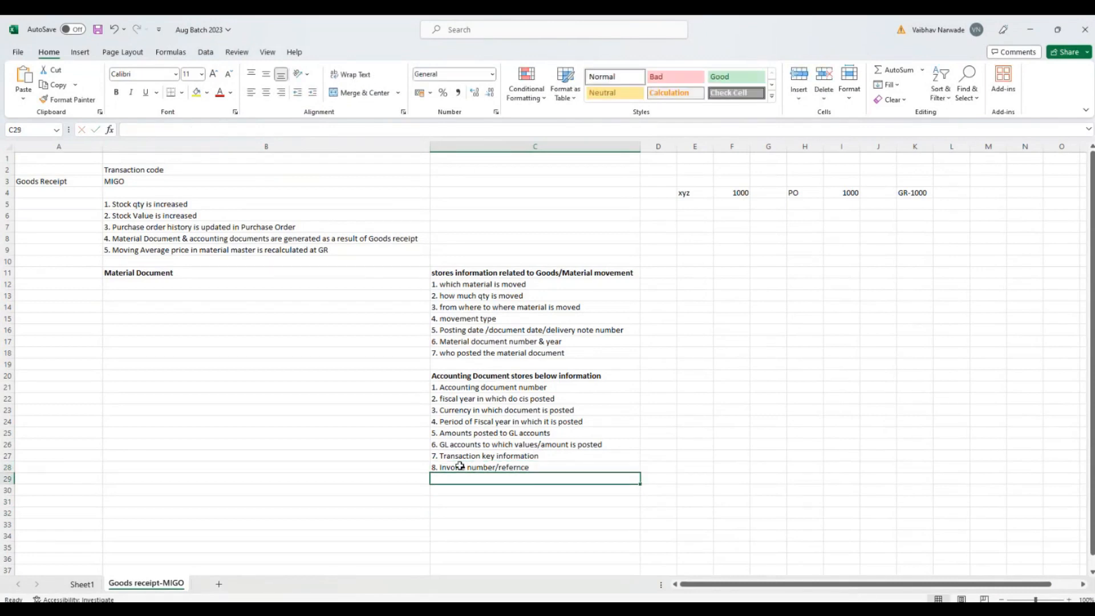
Step: Switch back to SAP, check the accounting document's currency and slightly widen the Account column of its line items
key("alt+Tab")
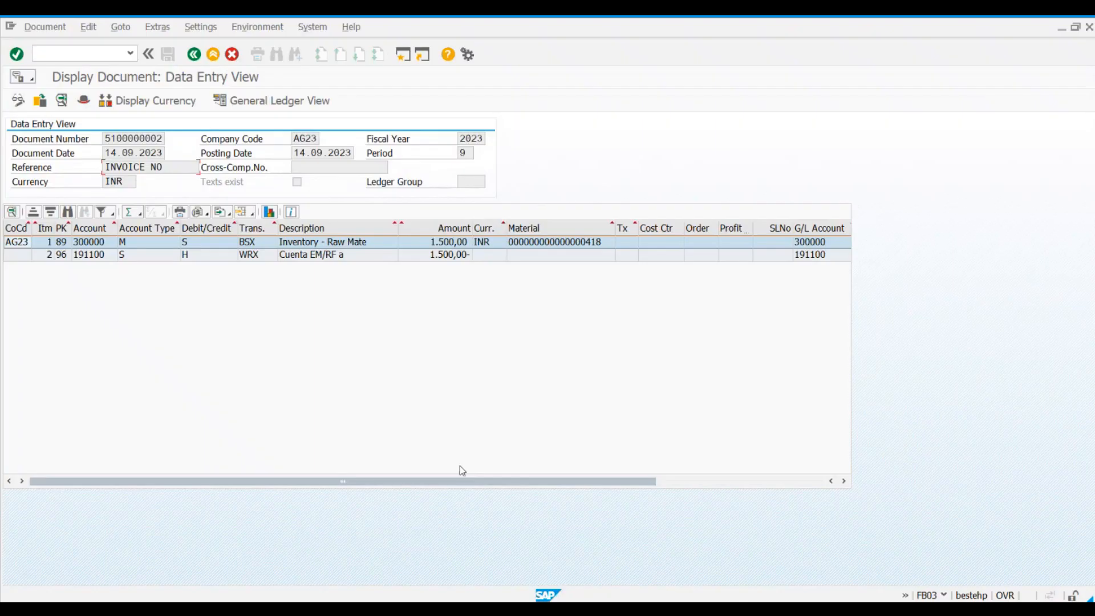
left_click(104, 181)
left_click(96, 228)
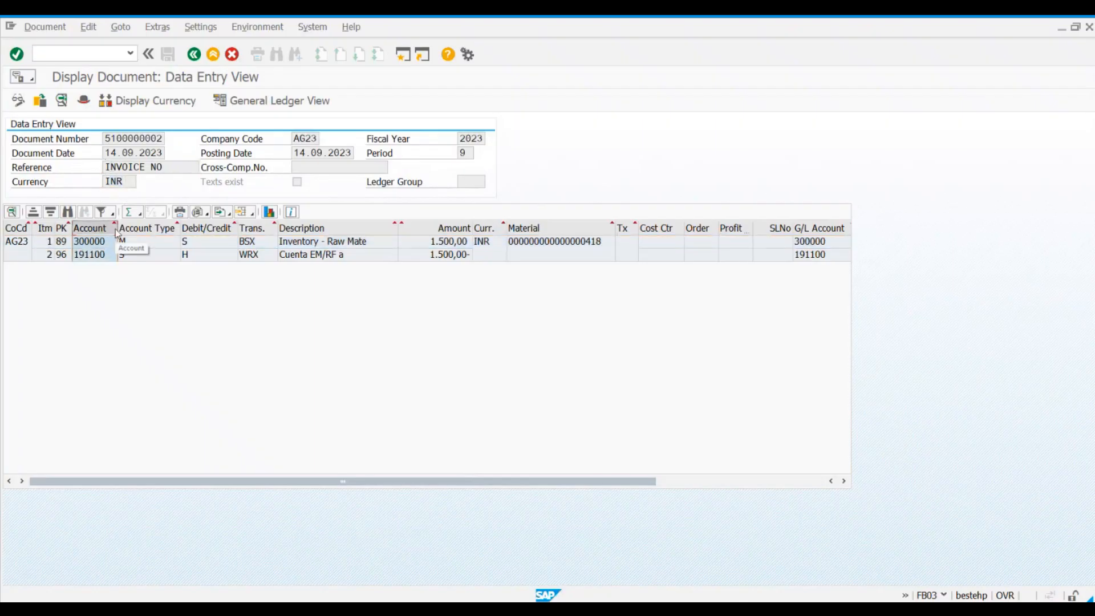
left_click_drag(117, 227, 128, 227)
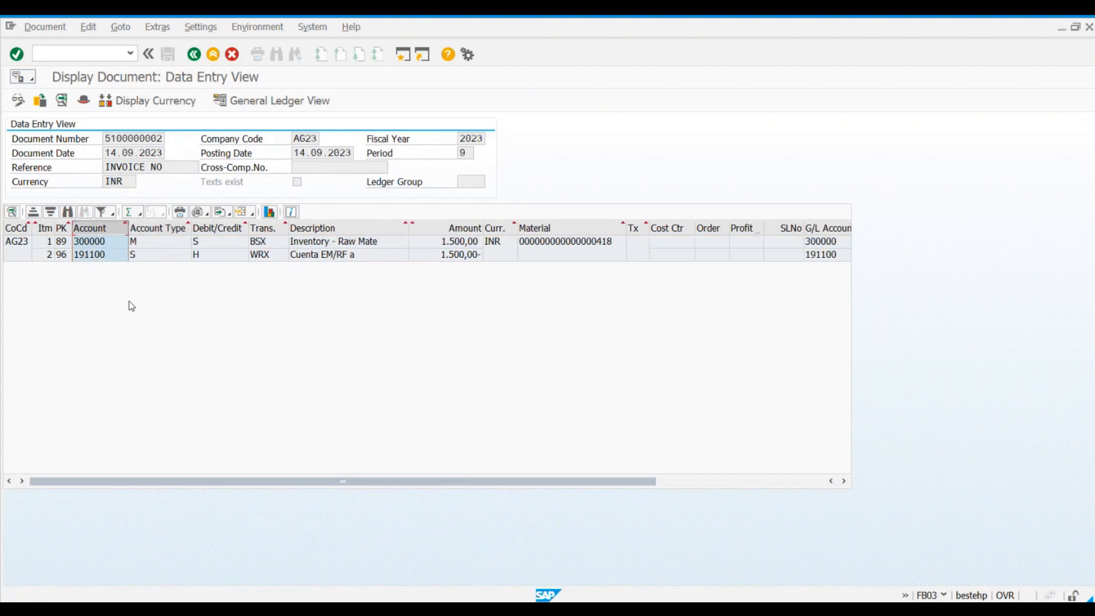
Step: Examine the G/L accounts, transaction keys, description and amount in the accounting document's two line items
left_click(94, 243)
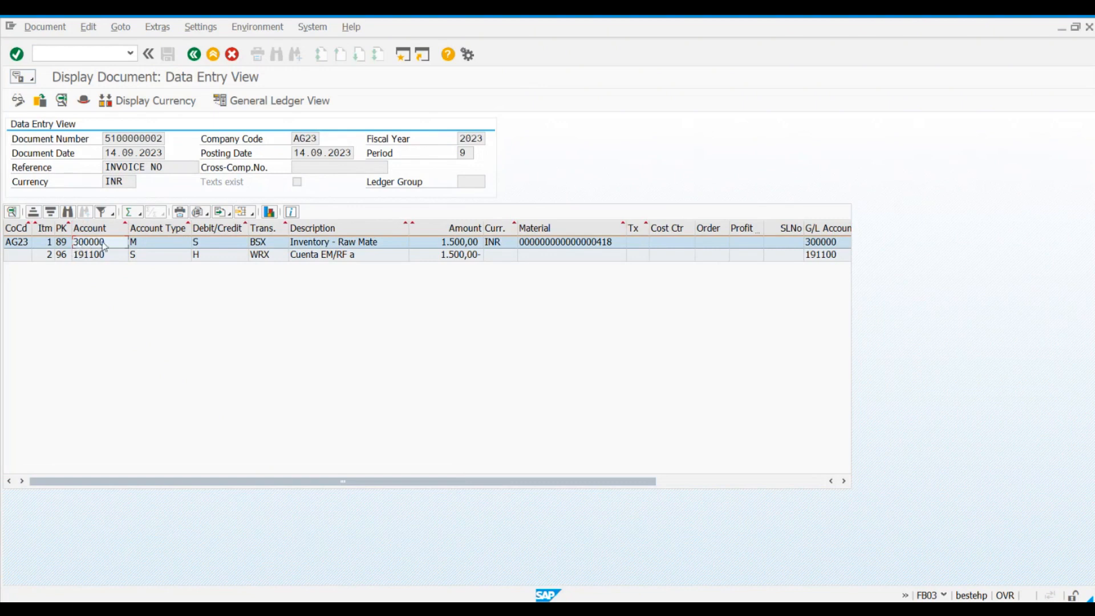
left_click(256, 244)
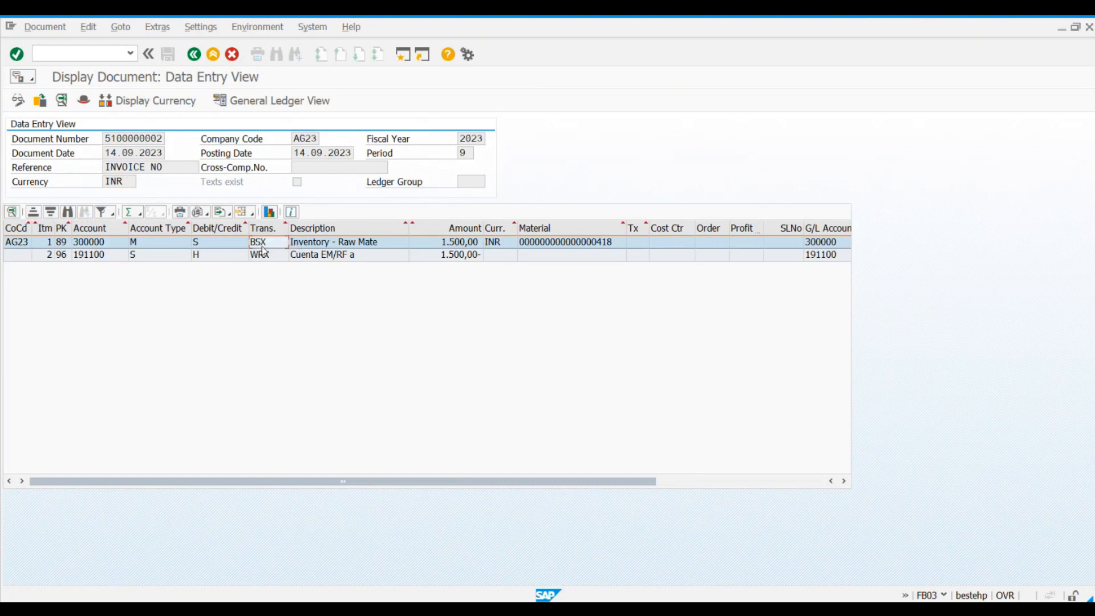
left_click(354, 246)
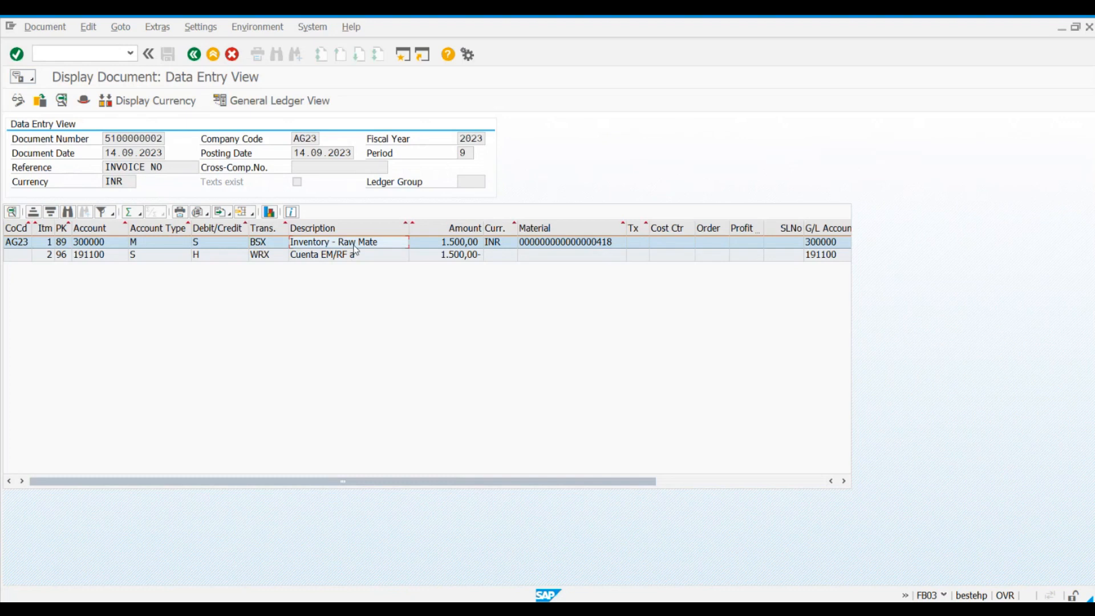
left_click(93, 245)
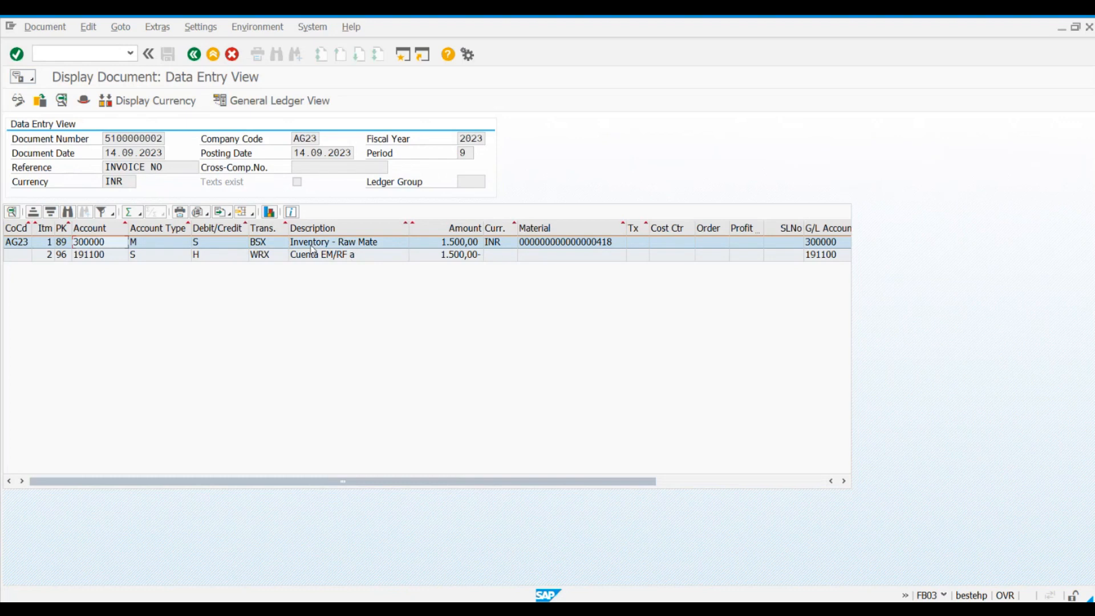
left_click(466, 245)
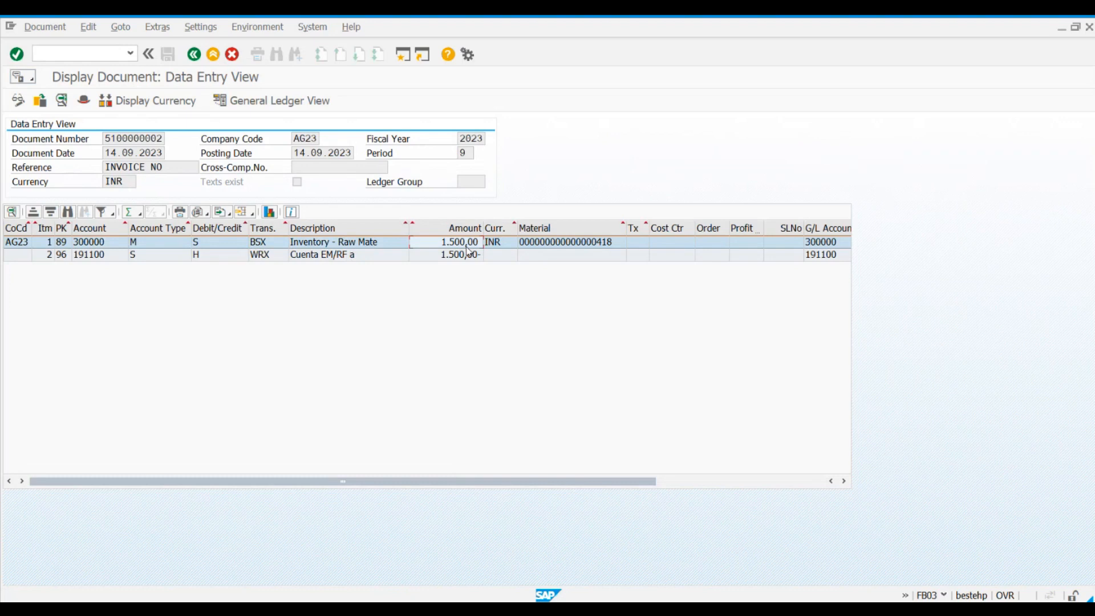
left_click(86, 259)
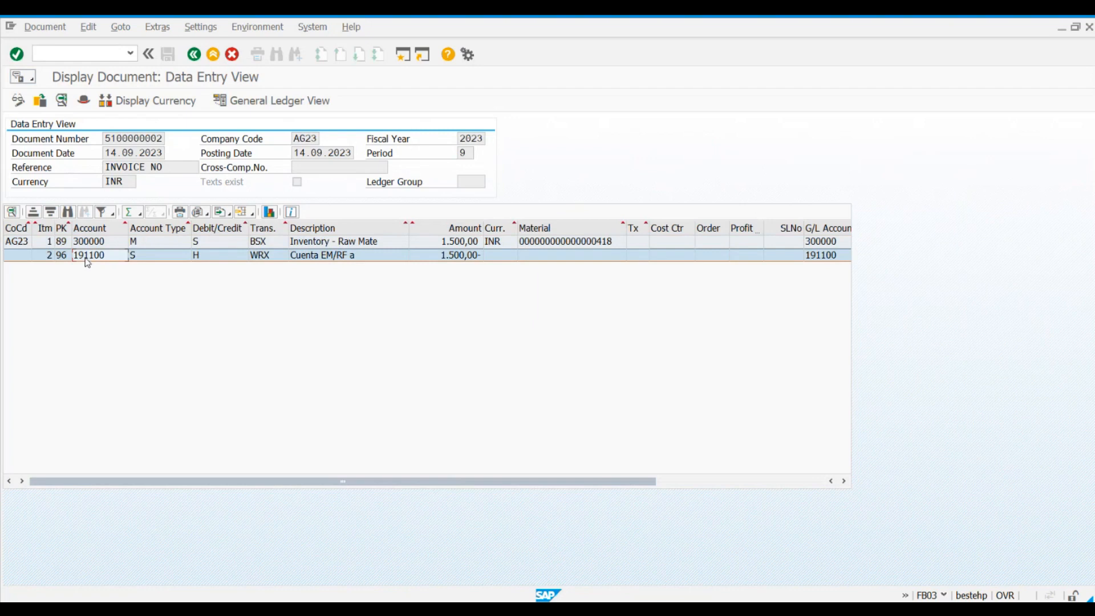
left_click(259, 260)
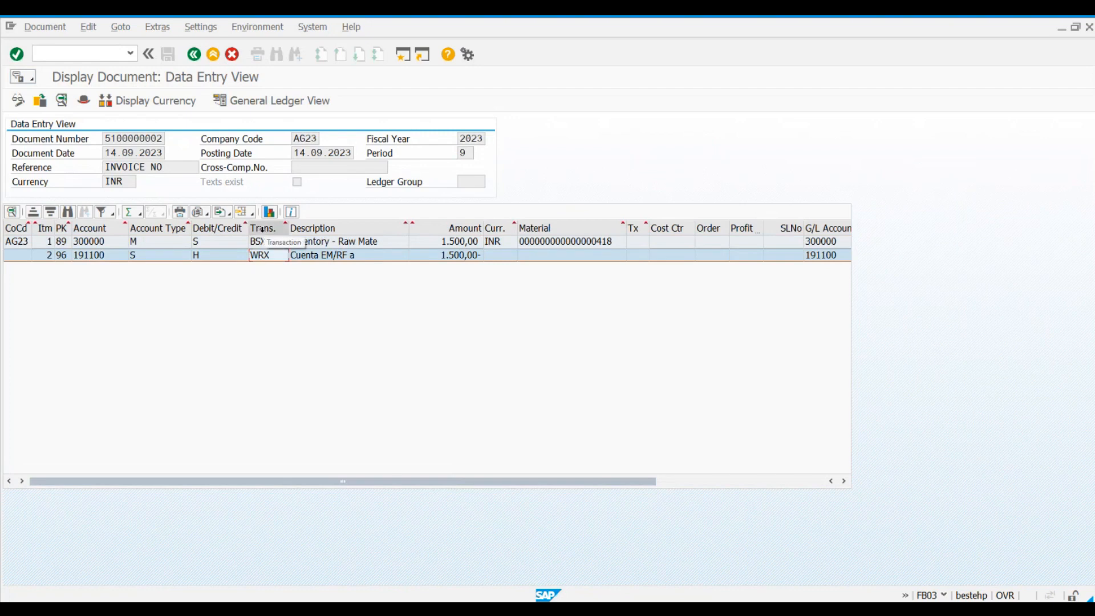
Step: Compare the amounts of the Inventory - Raw Mate and Cuenta EM/RF lines in the accounting document
left_click(98, 261)
left_click(277, 264)
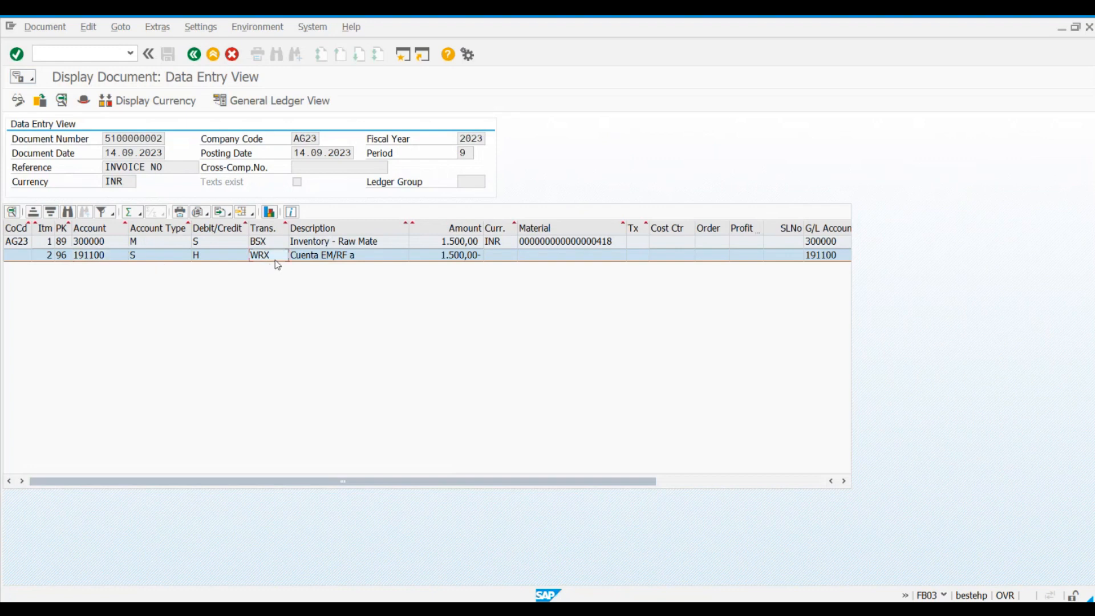
left_click(452, 264)
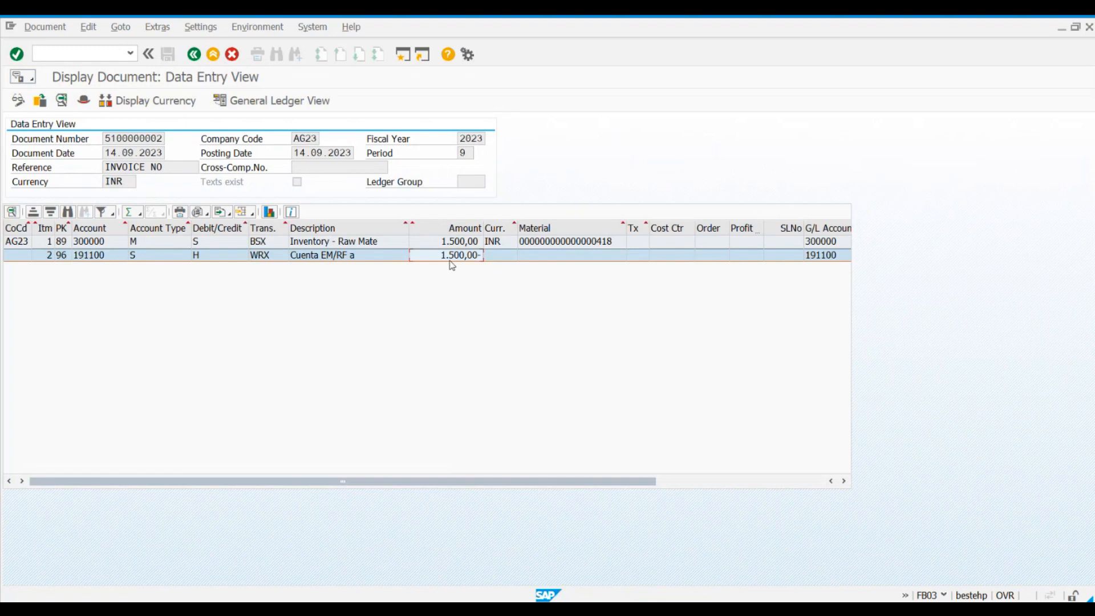
left_click(424, 248)
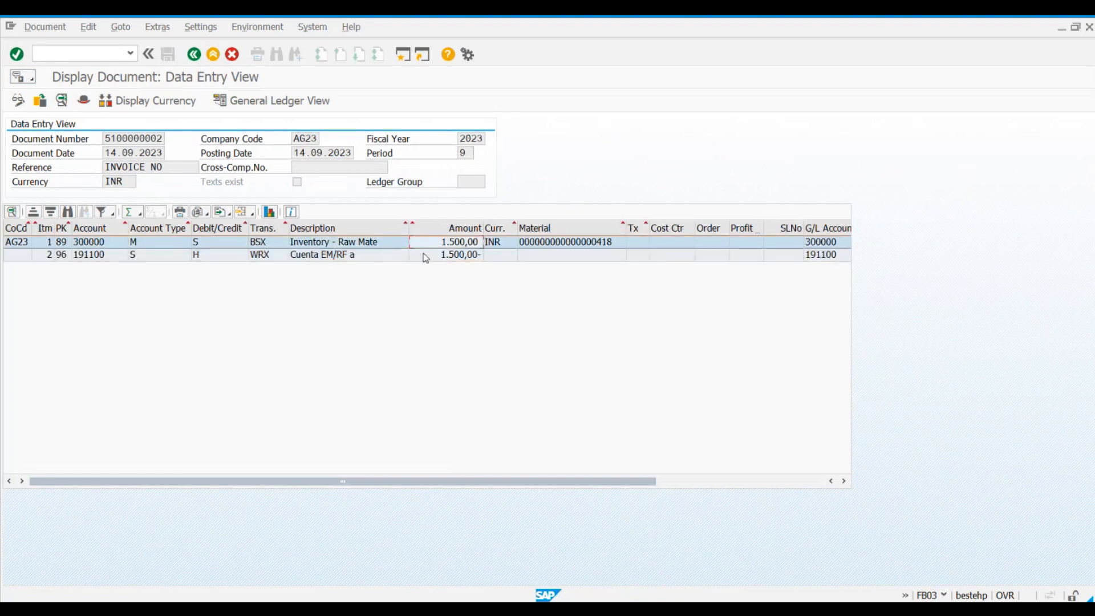
left_click(425, 255)
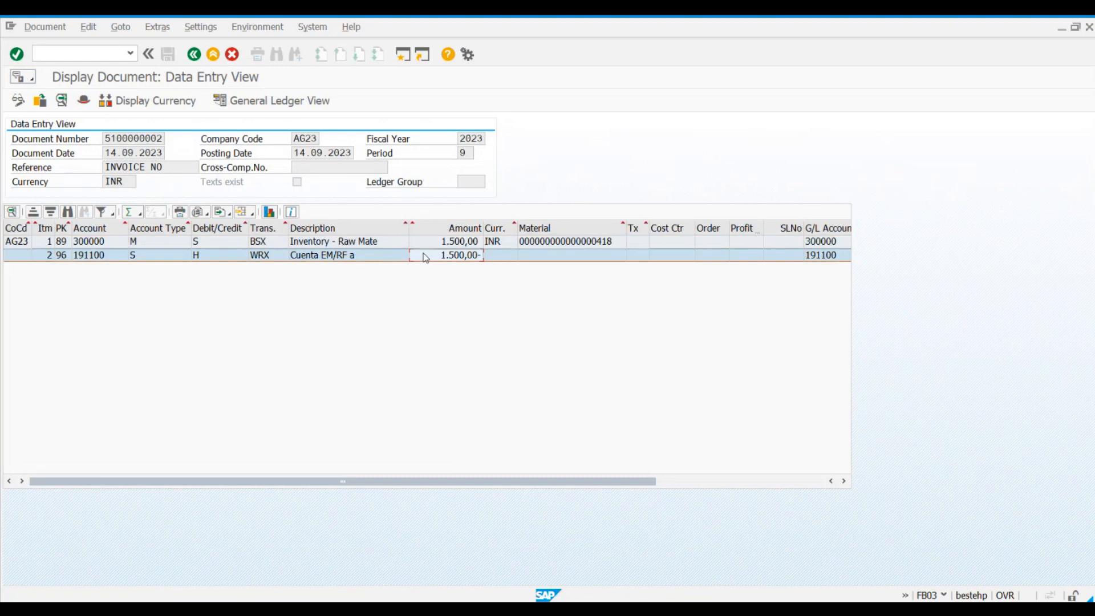
left_click(340, 244)
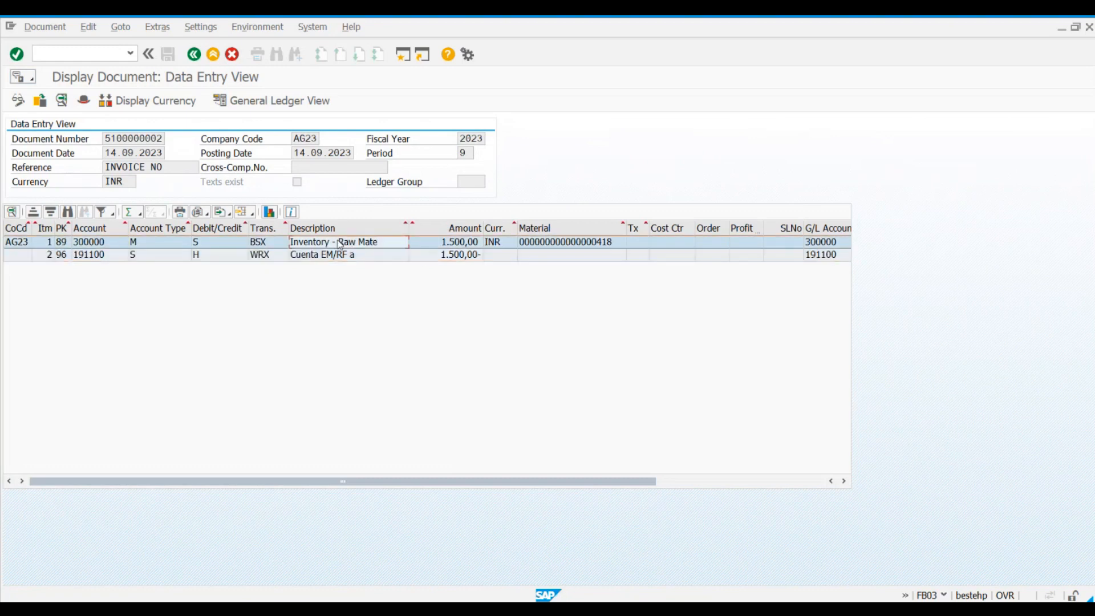
left_click(462, 244)
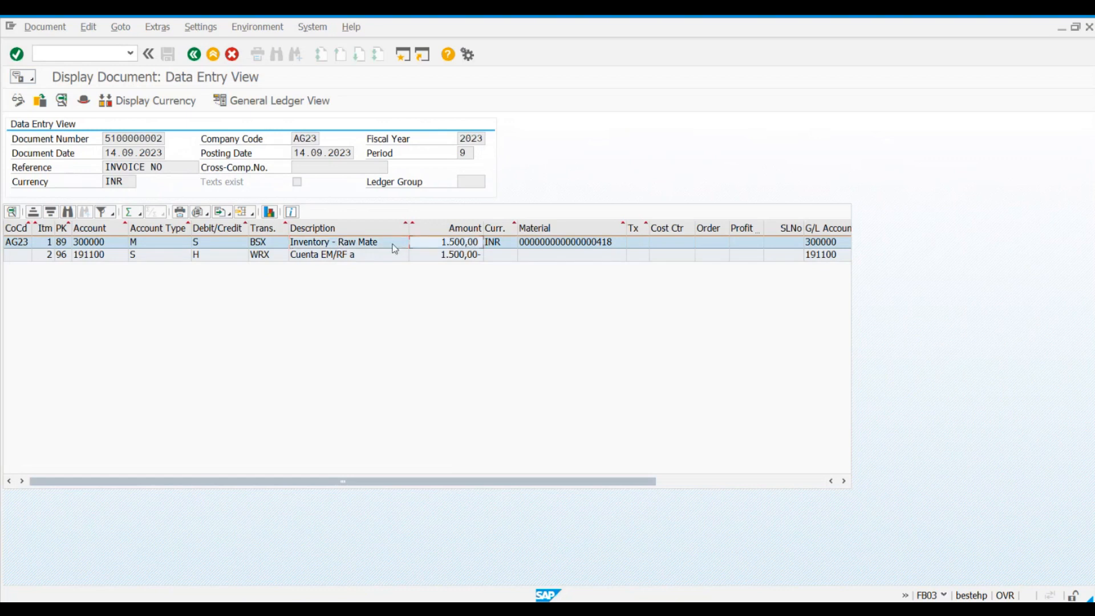
left_click(342, 256)
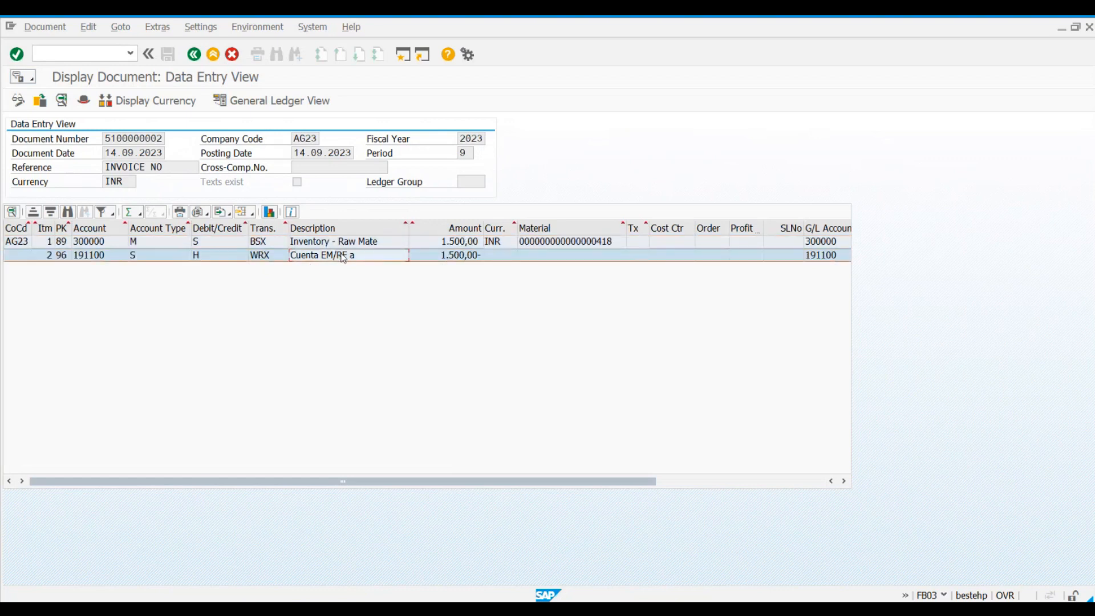
left_click(461, 256)
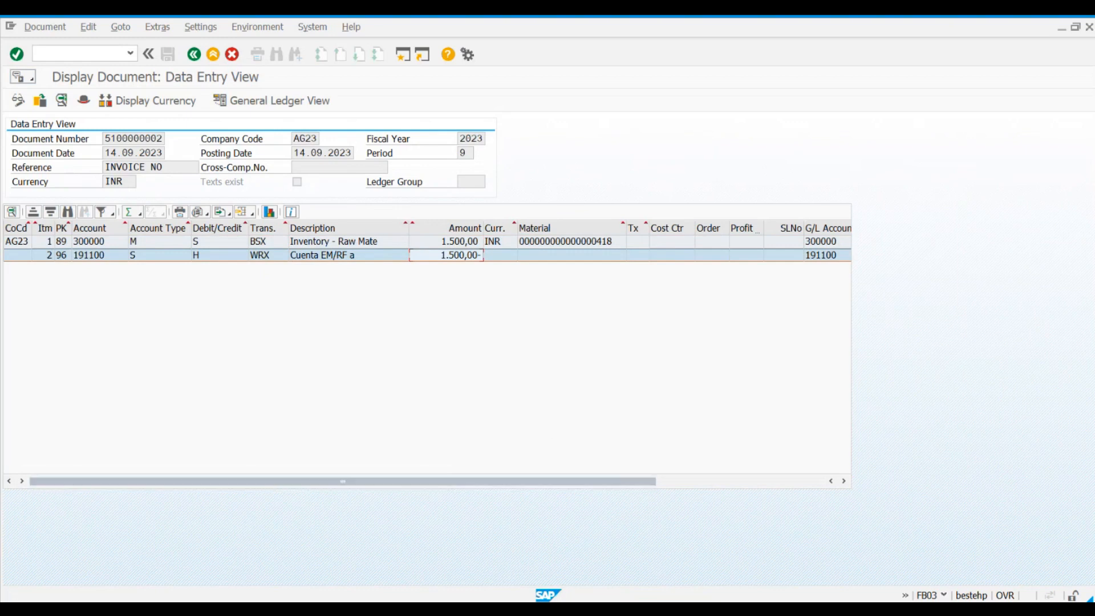
Step: Switch to the standard purchase order and check the BEARING 1 item's PO quantity and net price
left_click(634, 559)
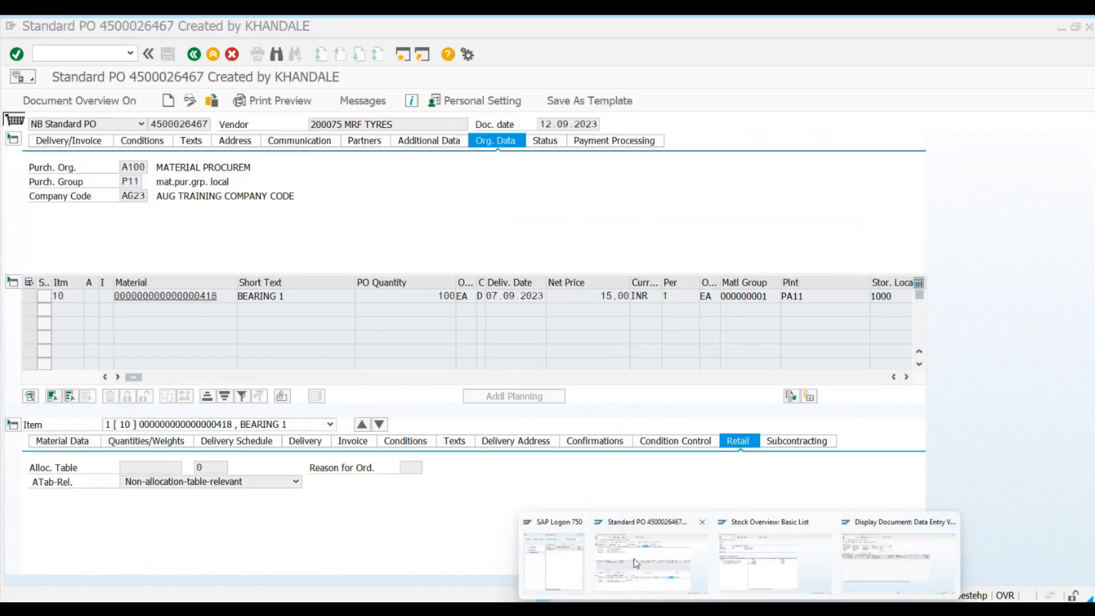
left_click_drag(304, 295, 317, 295)
left_click_drag(451, 296, 494, 298)
left_click(493, 298)
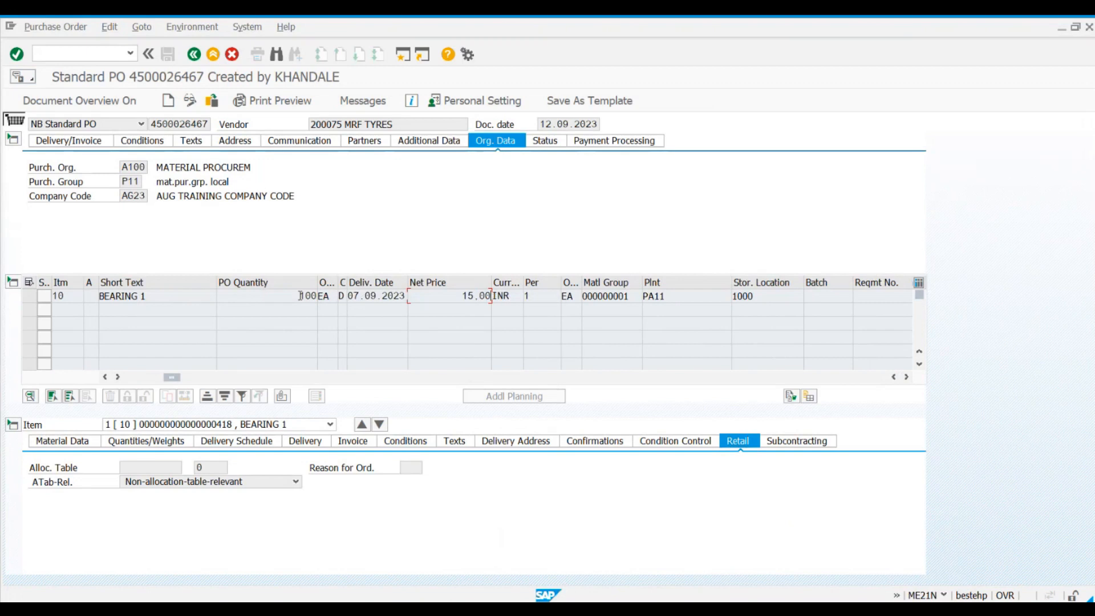
left_click(450, 296)
left_click(299, 296)
left_click(450, 295)
Step: Return to the accounting document, review how the receipt value is posted to its two accounts, and go back to the material document
key("alt+Tab")
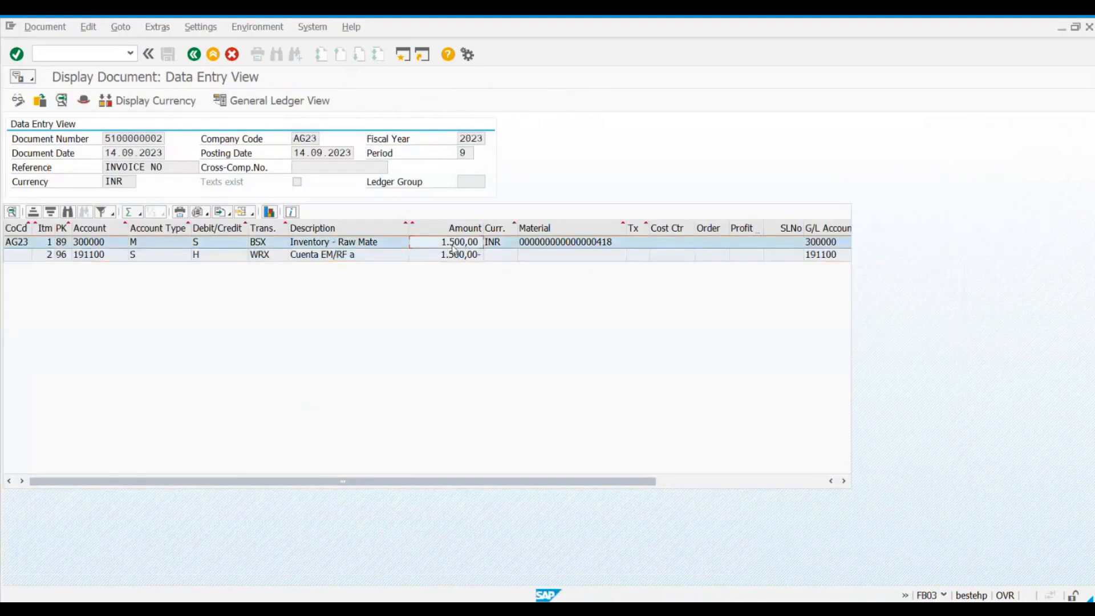
left_click(109, 245)
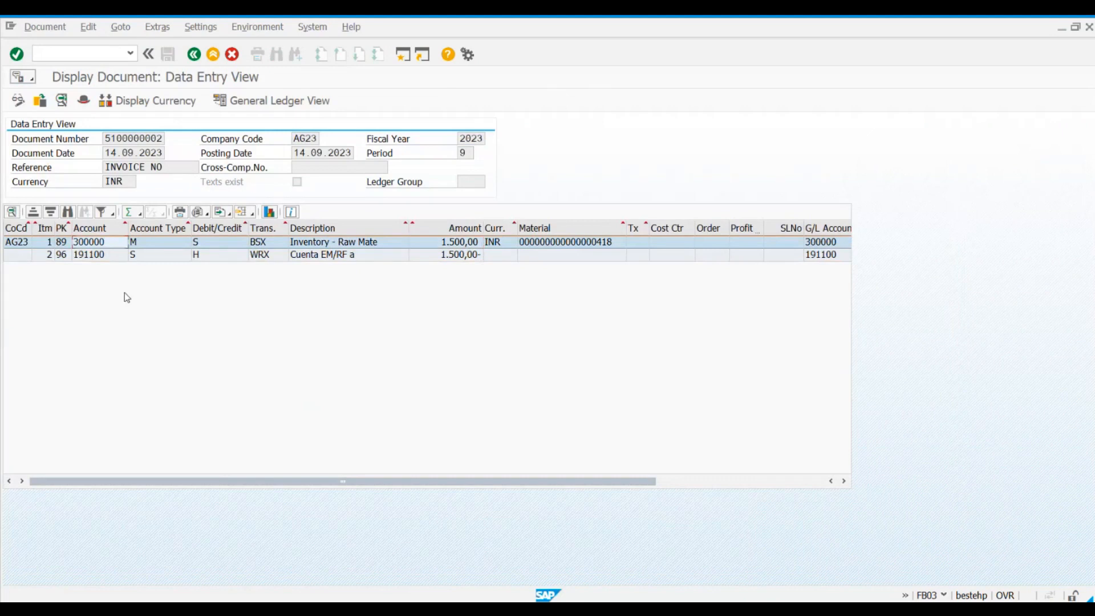
left_click(440, 243)
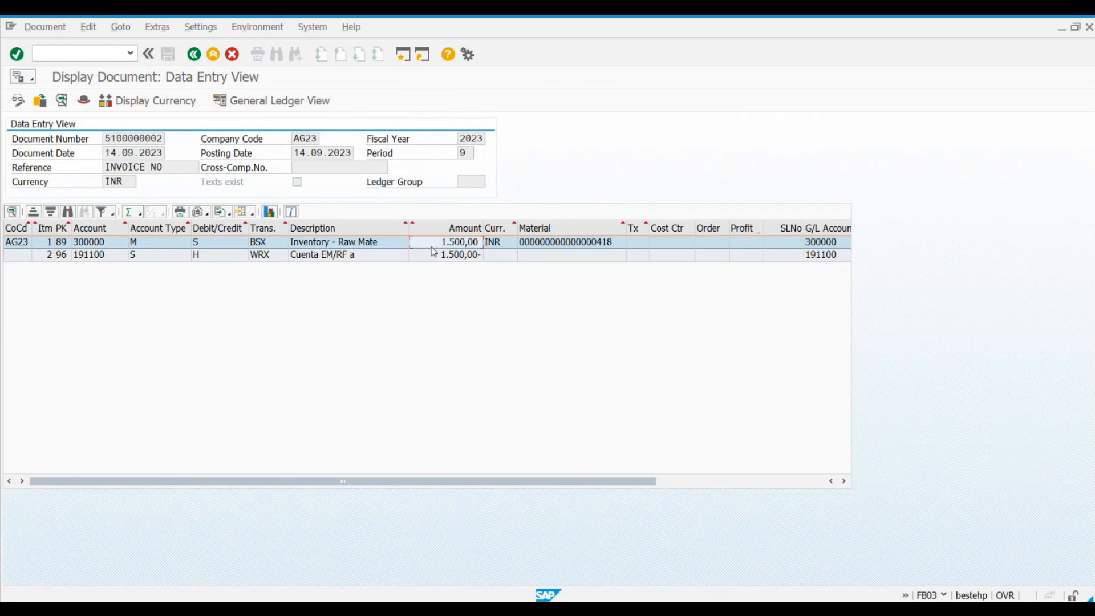
left_click(433, 254)
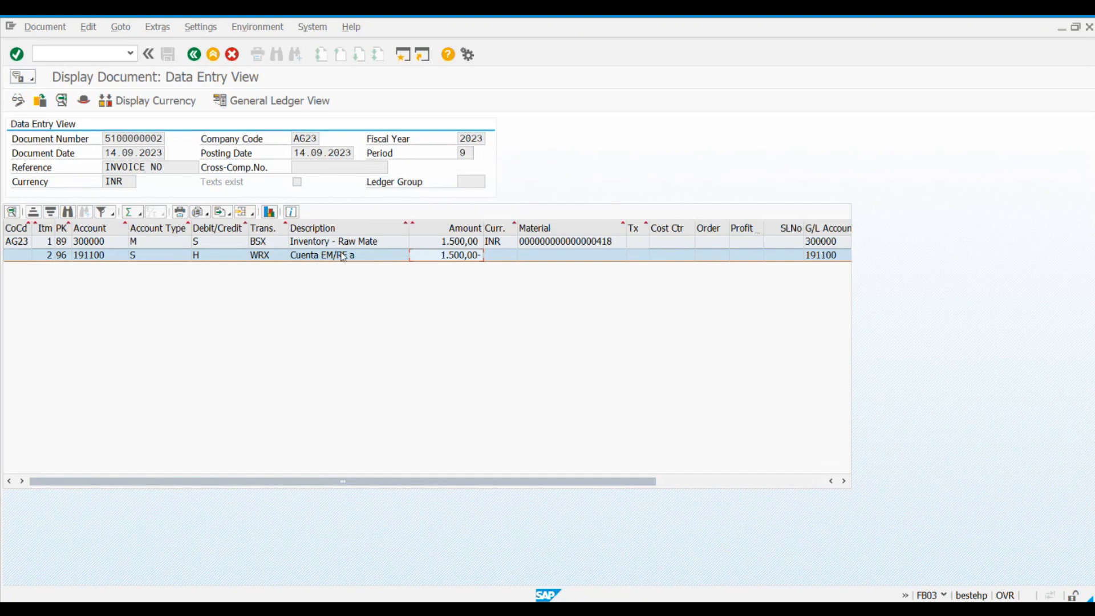
left_click(427, 247)
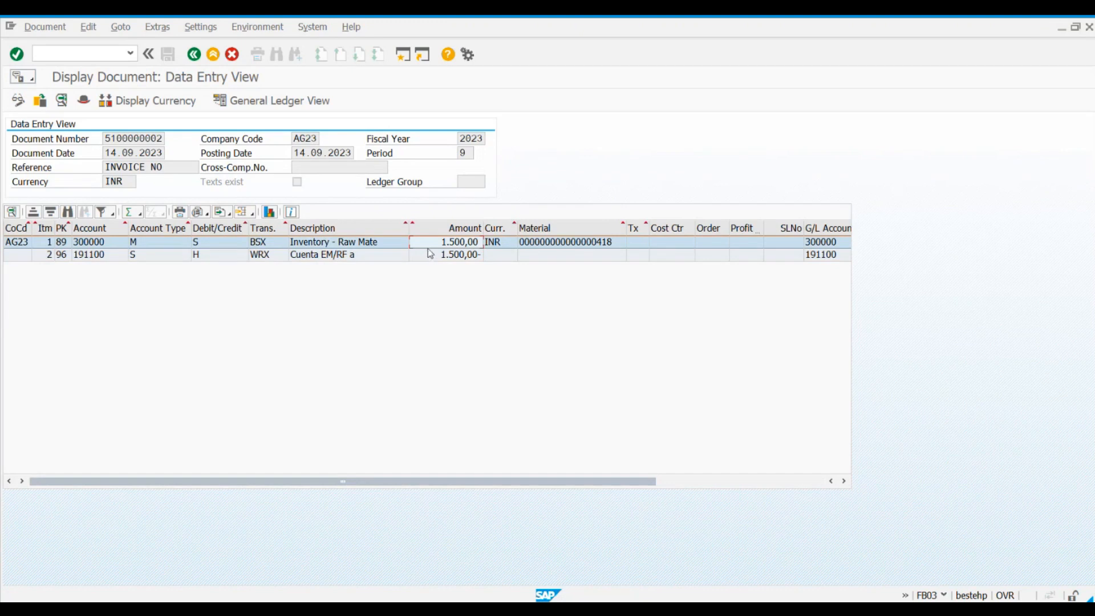
left_click(461, 256)
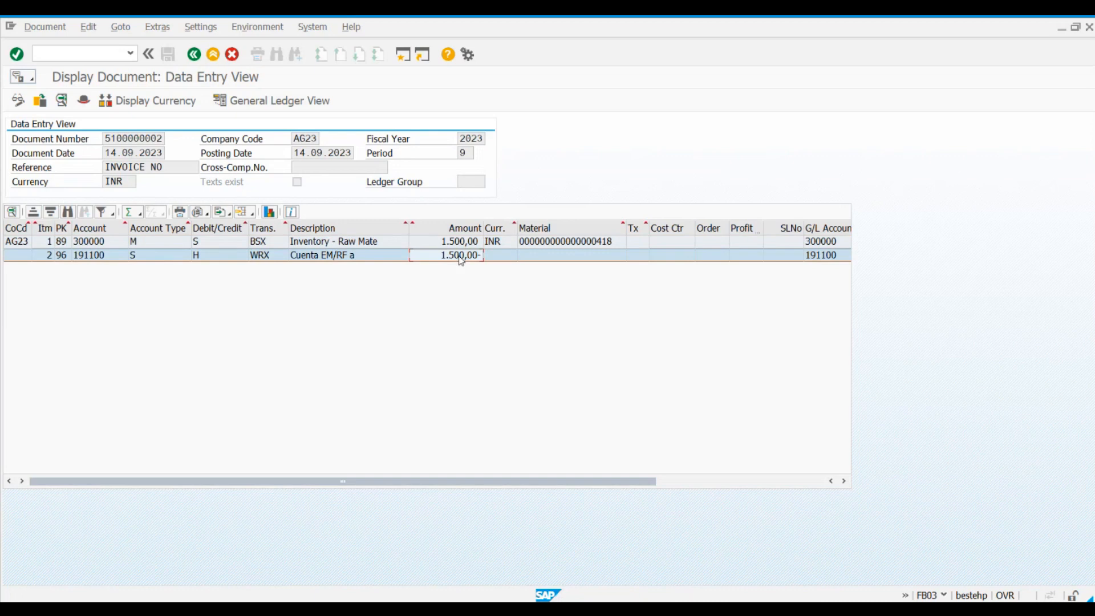
left_click(194, 56)
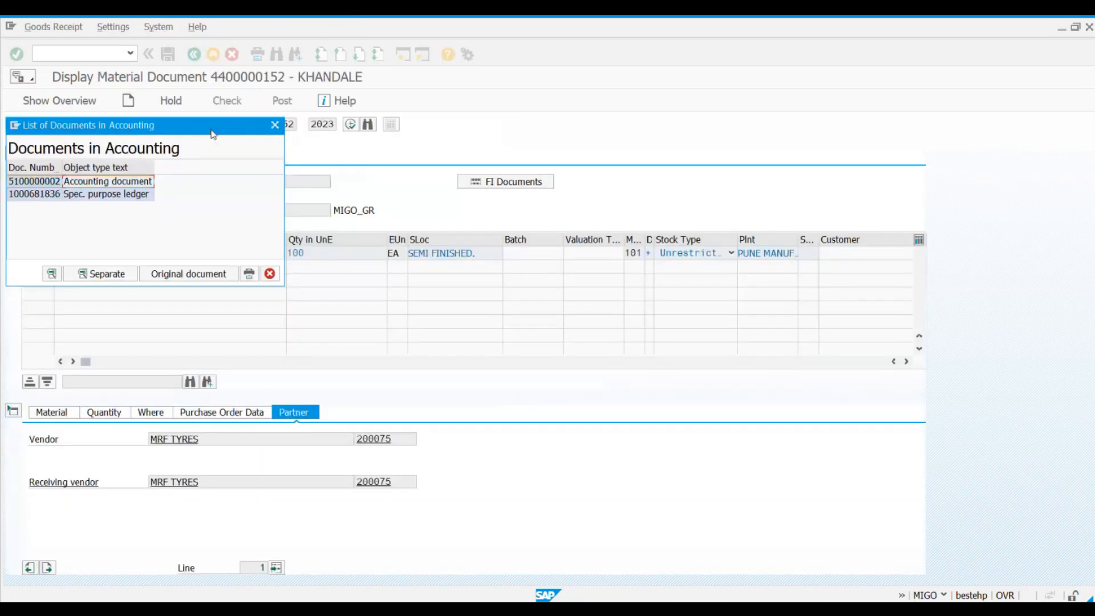
left_click(274, 125)
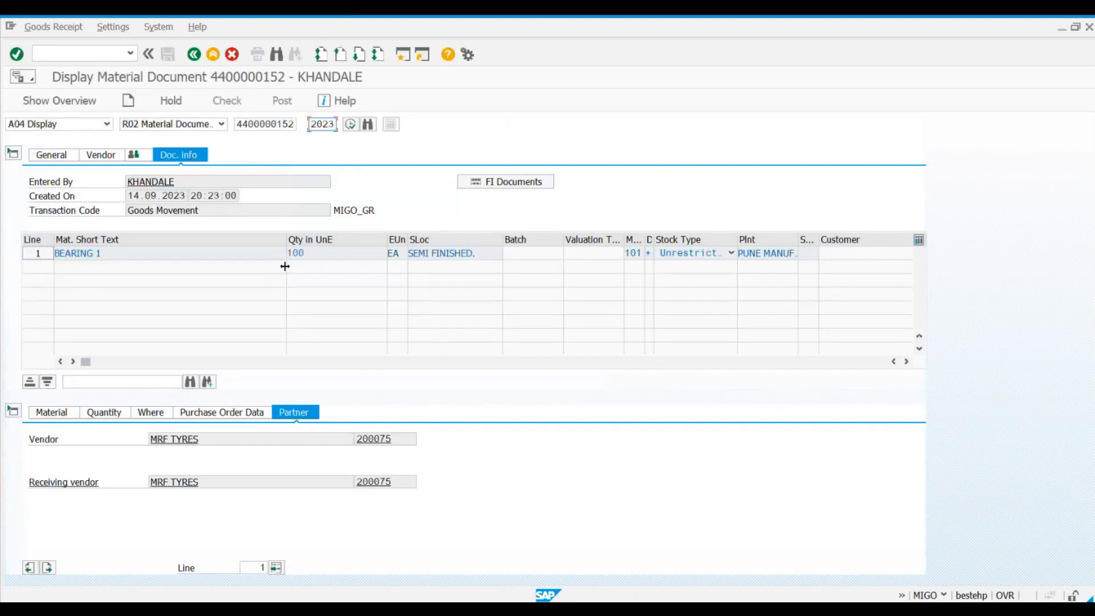
Step: Switch to the Excel notes, review the point "1. Stock qty is increased", and return to SAP
left_click(719, 608)
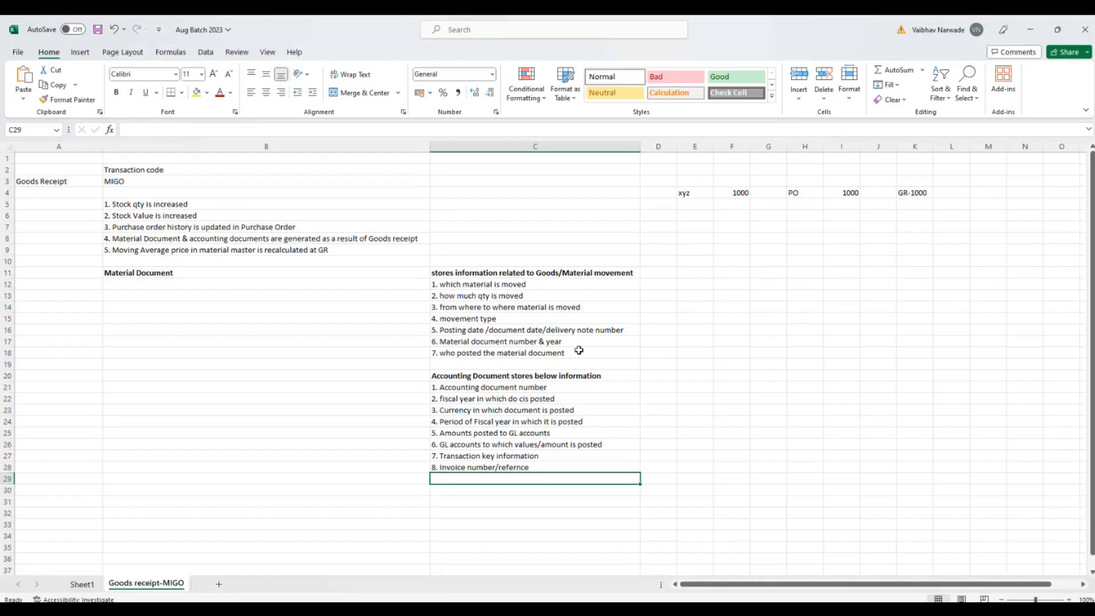
left_click(117, 203)
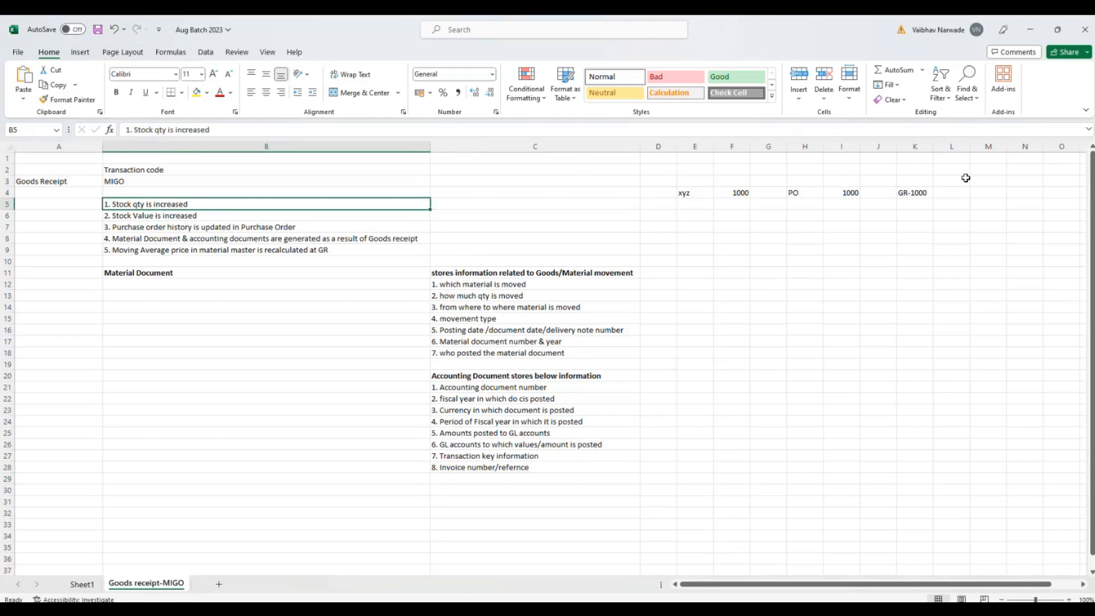
left_click(1030, 30)
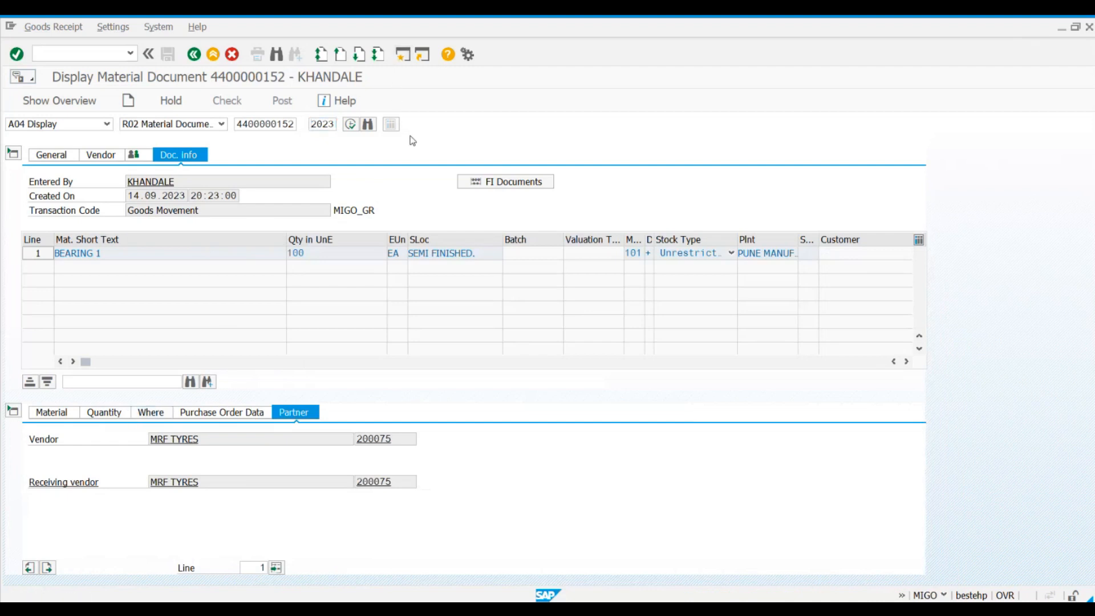
Step: Open the stock overview with transaction mmbe and check BEARING 1's material number in the goods receipt's material document
key("F3")
type("mmbe")
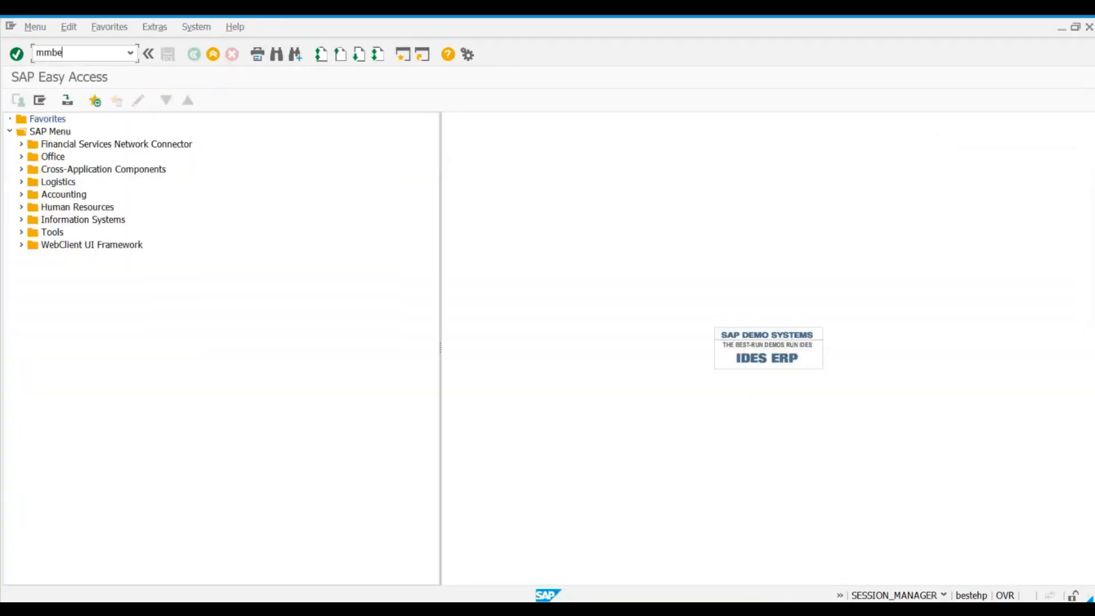
key("Return")
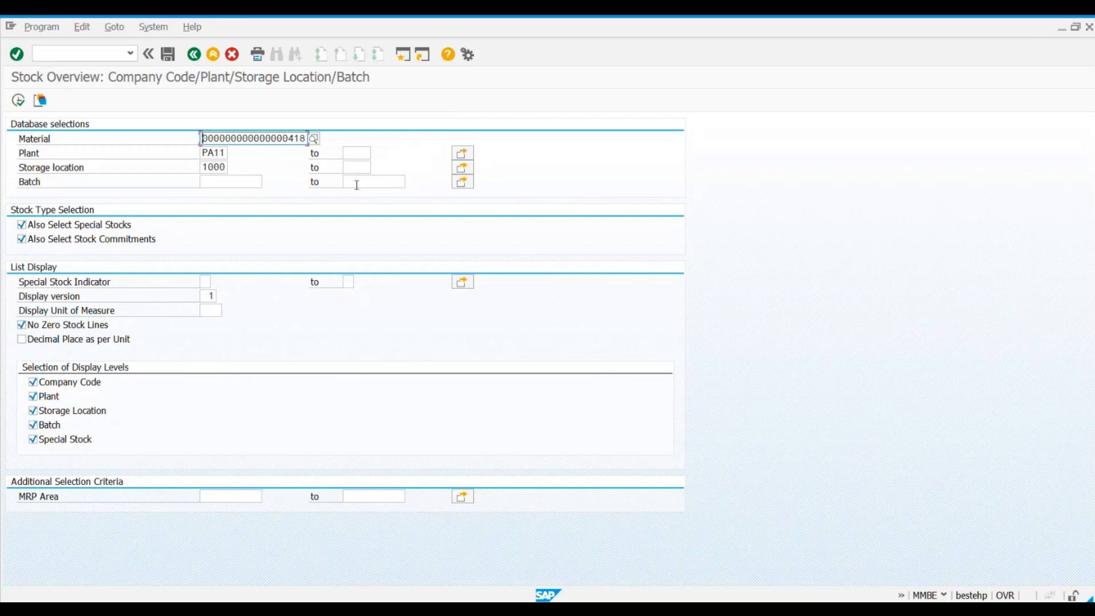
key("alt+Tab")
left_click(49, 415)
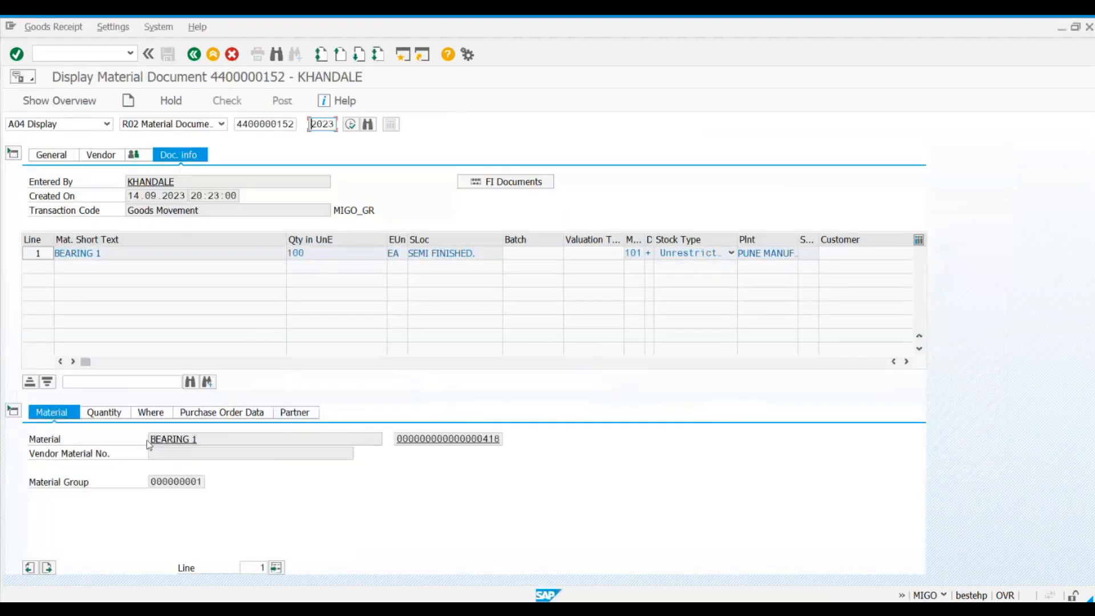
left_click_drag(395, 438, 495, 429)
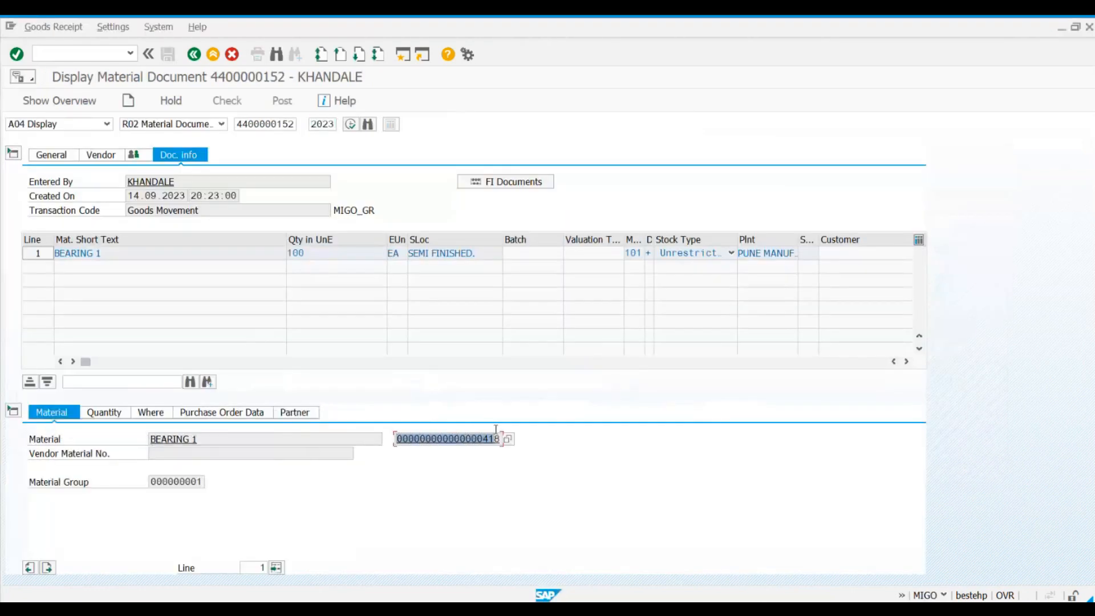
key("alt+Tab")
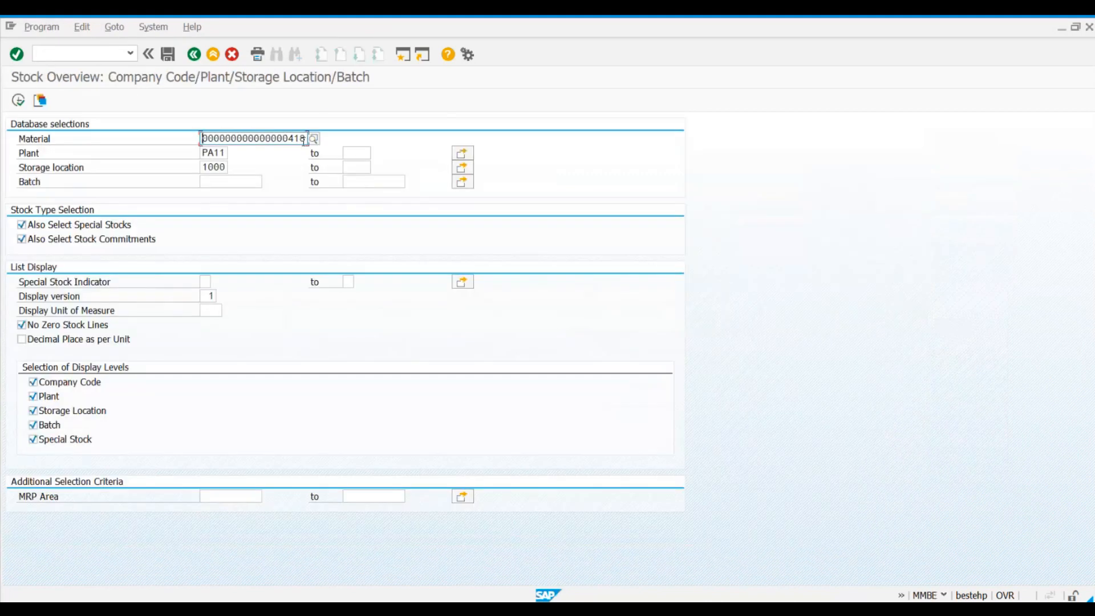
Step: Clear the storage location, check the receipt's location details in the material document, and run the stock overview for plant PA11
key("Tab")
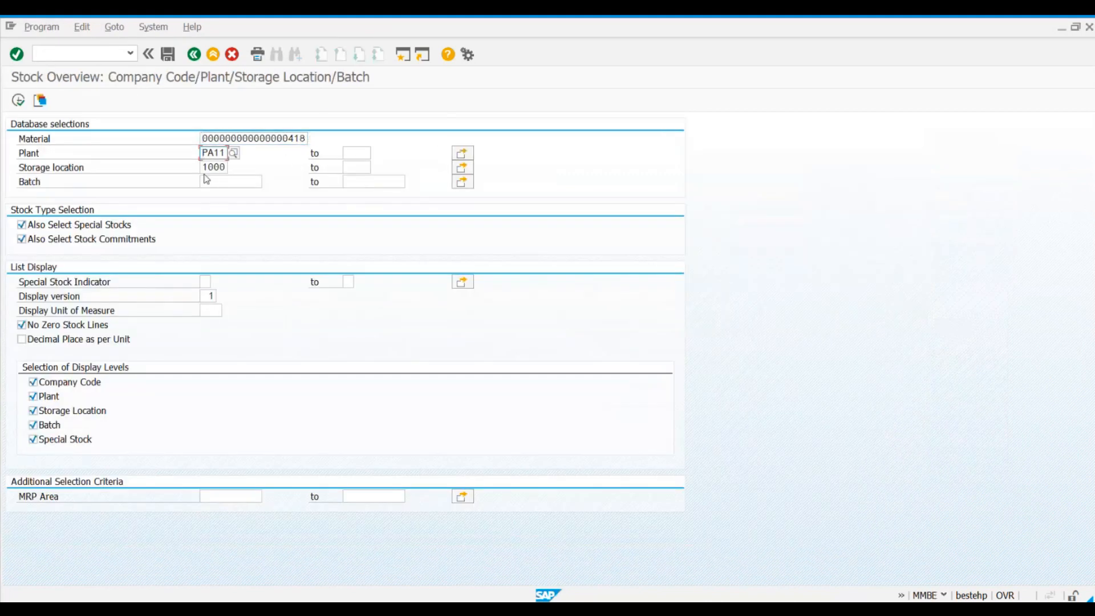
left_click(204, 167)
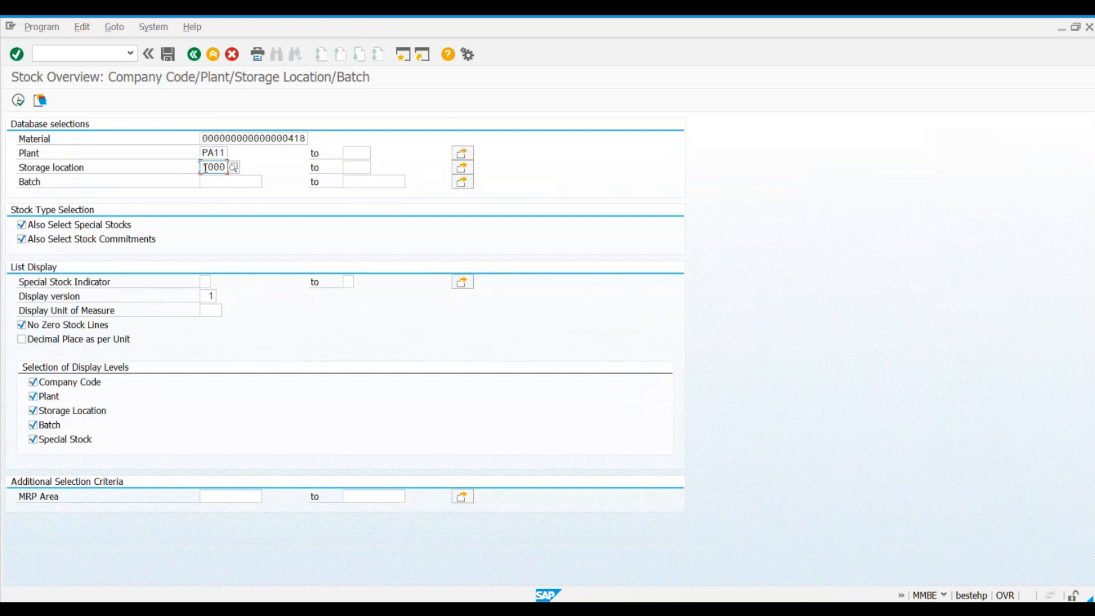
key("Delete")
key("Delete")
key("Delete")
key("Delete")
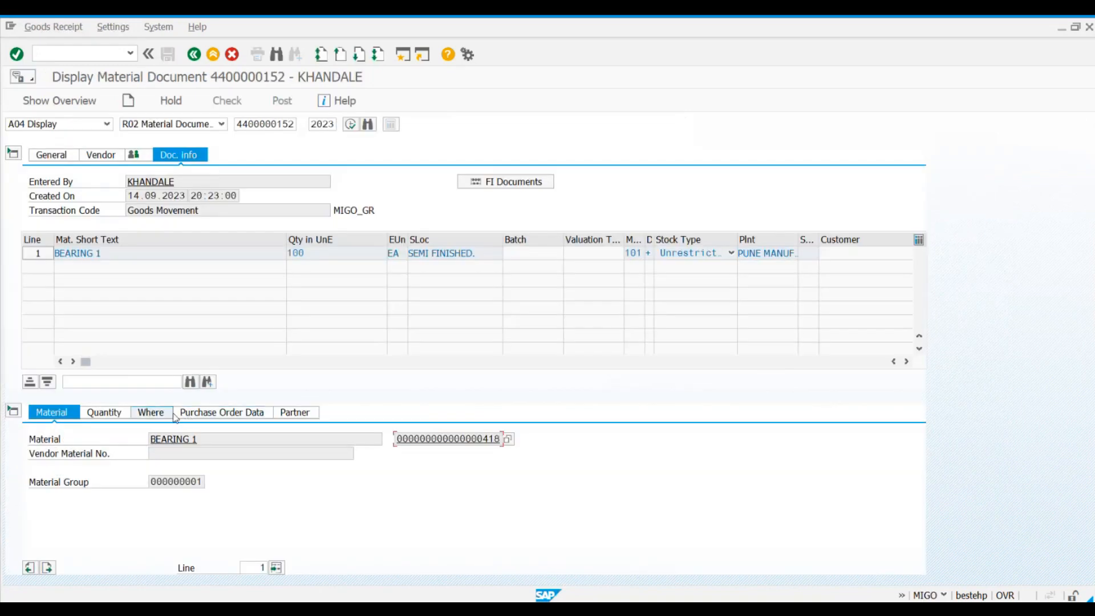
left_click(170, 412)
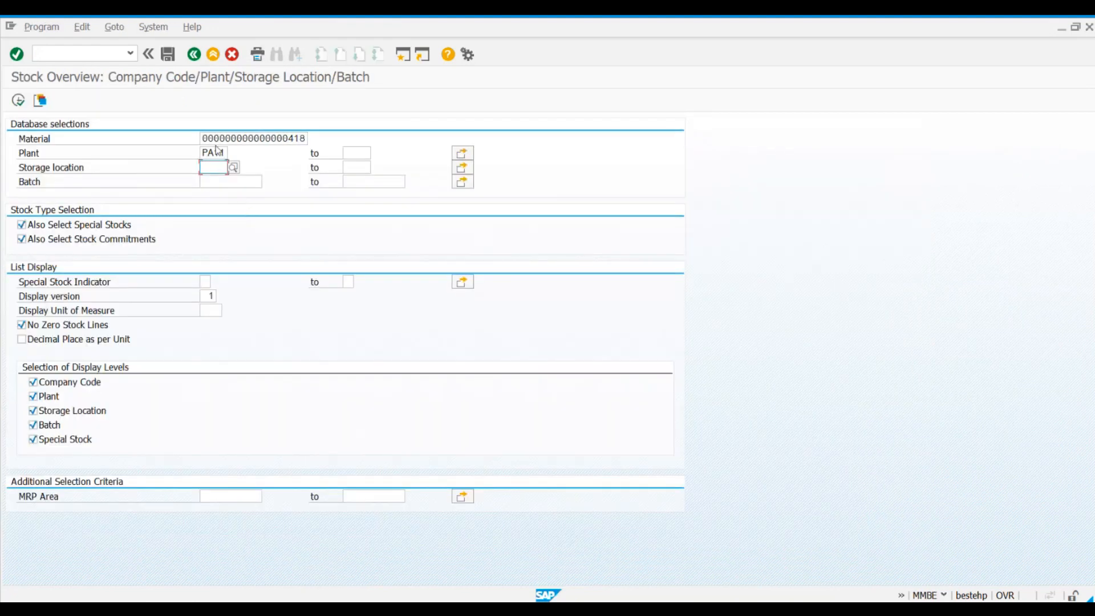
left_click(212, 152)
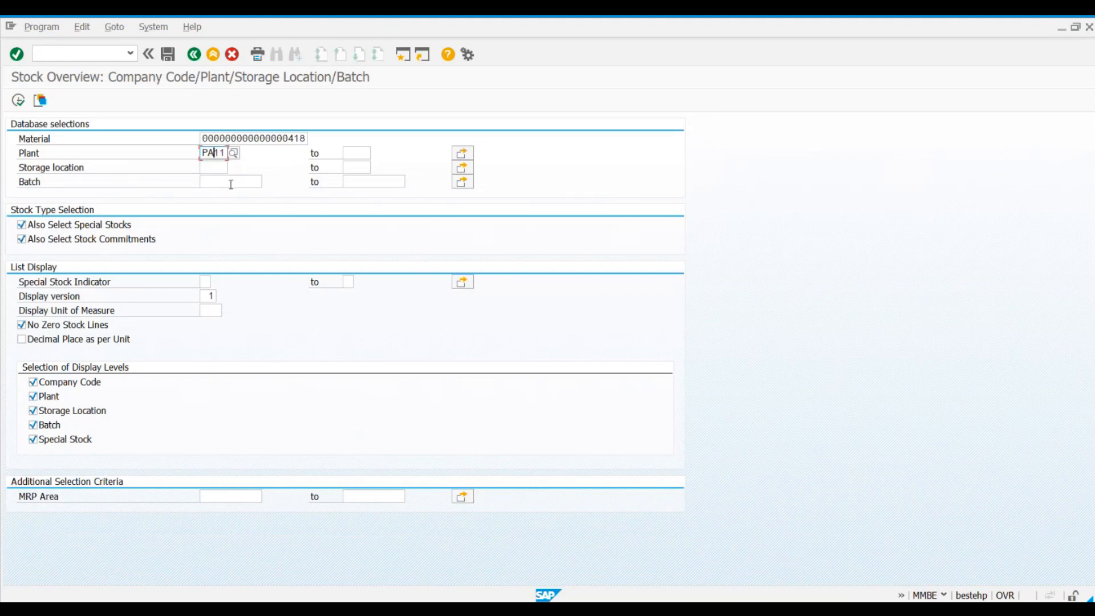
left_click(19, 101)
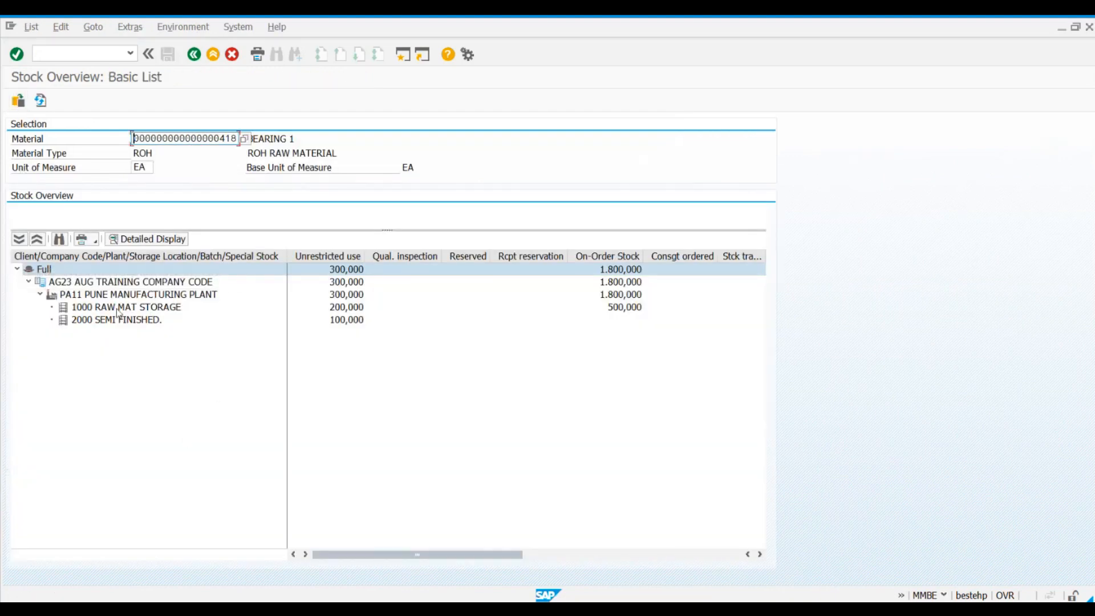
Step: Review BEARING 1's stock at company code, plant and storage location level, checking the unrestricted-use quantity in 2000 SEMI FINISHED
left_click(92, 295)
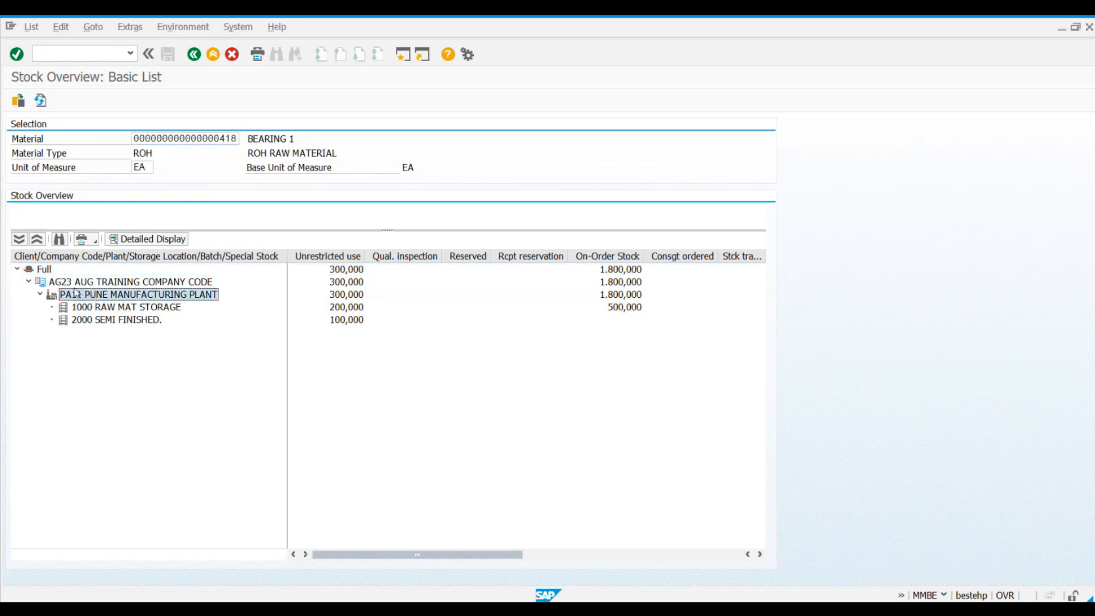
left_click(67, 285)
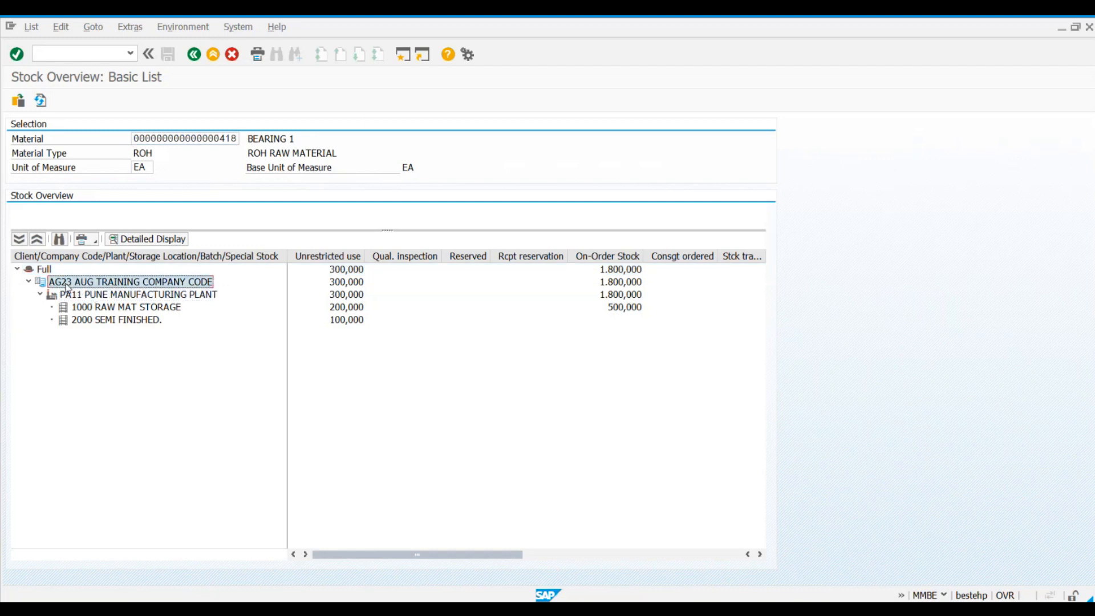
left_click(80, 308)
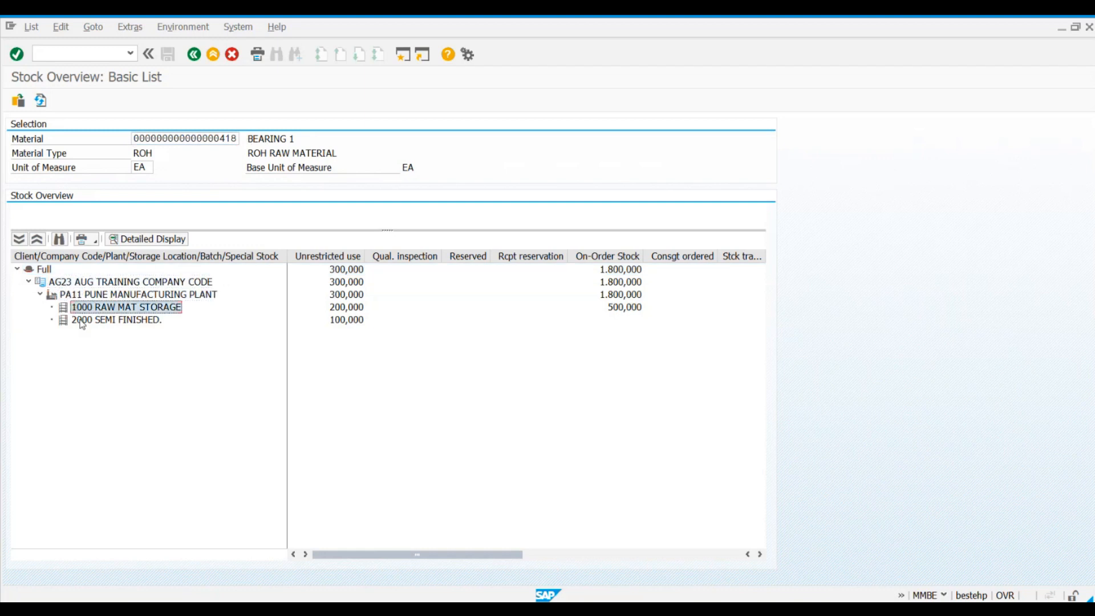
left_click(82, 322)
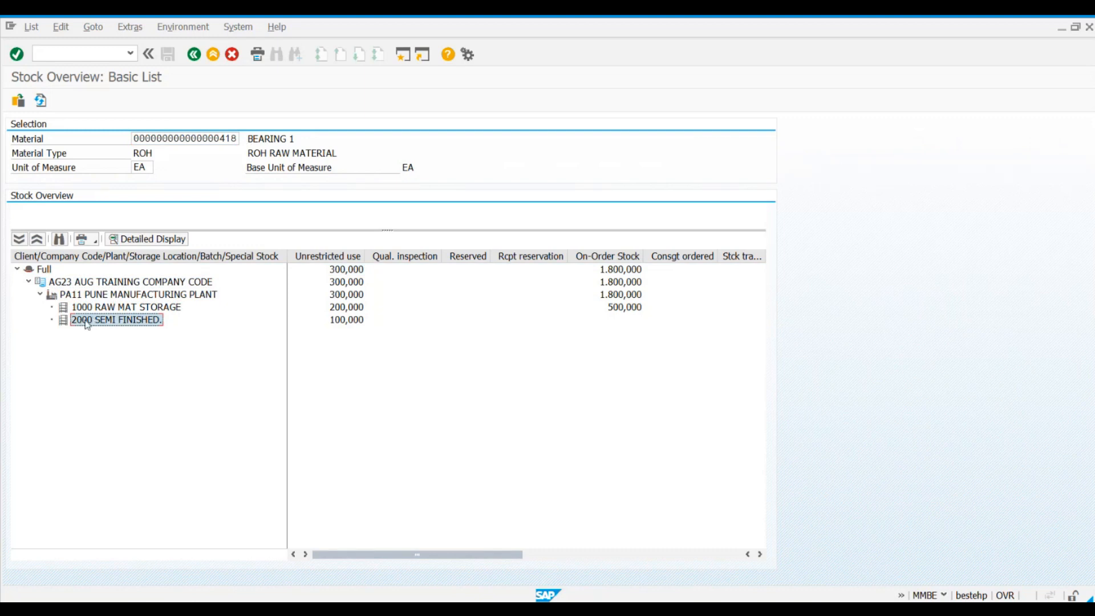
left_click(334, 322)
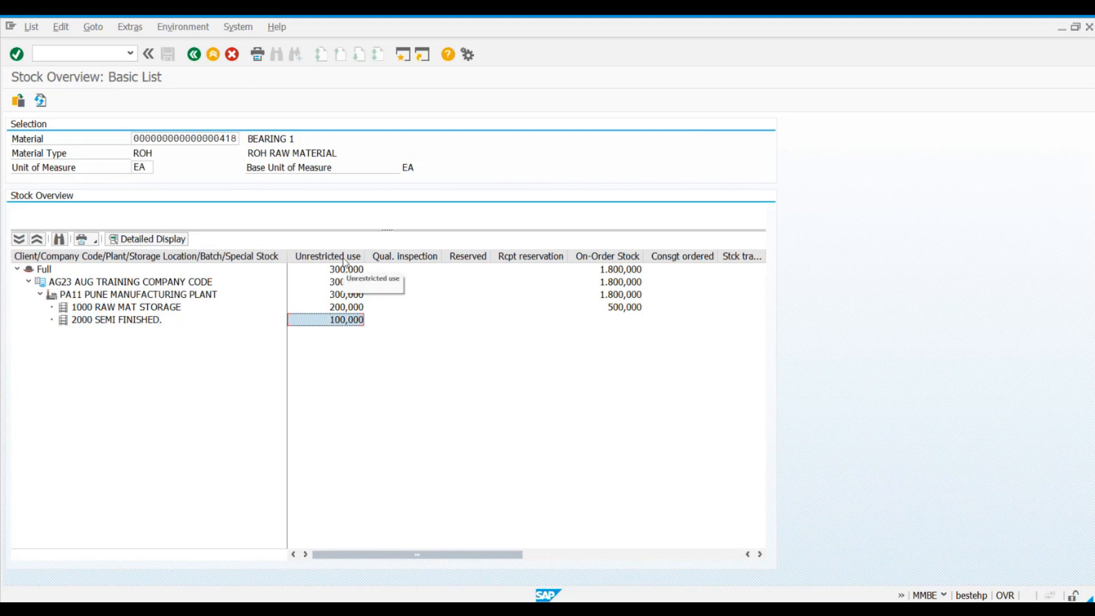
left_click(343, 259)
left_click(334, 321)
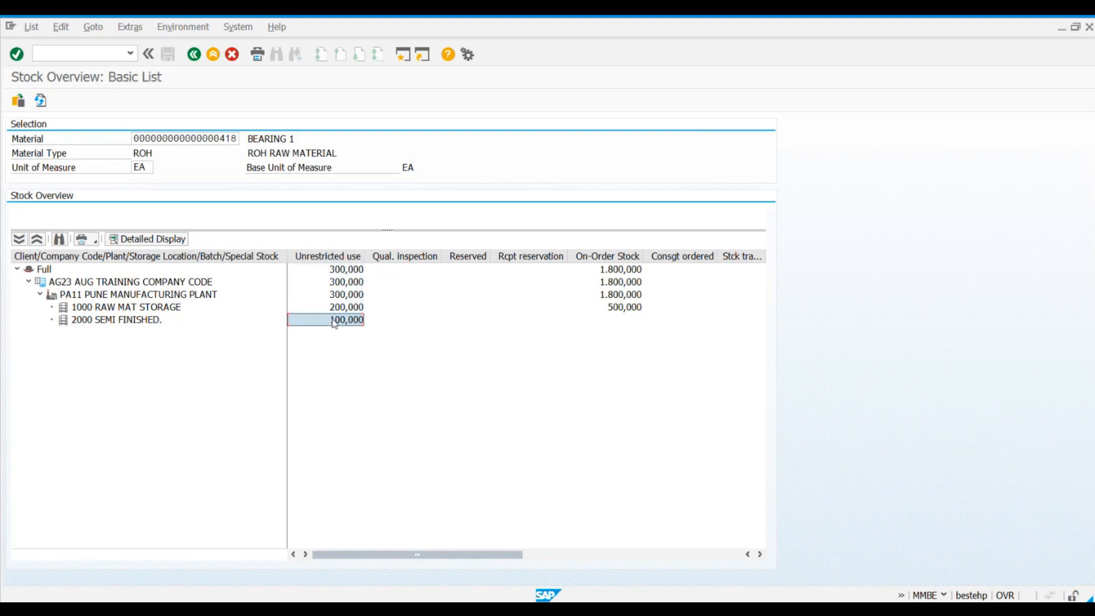
Step: Switch to the goods receipt's material document and review the available stock type options, comparing with the stock overview
key("alt+Tab")
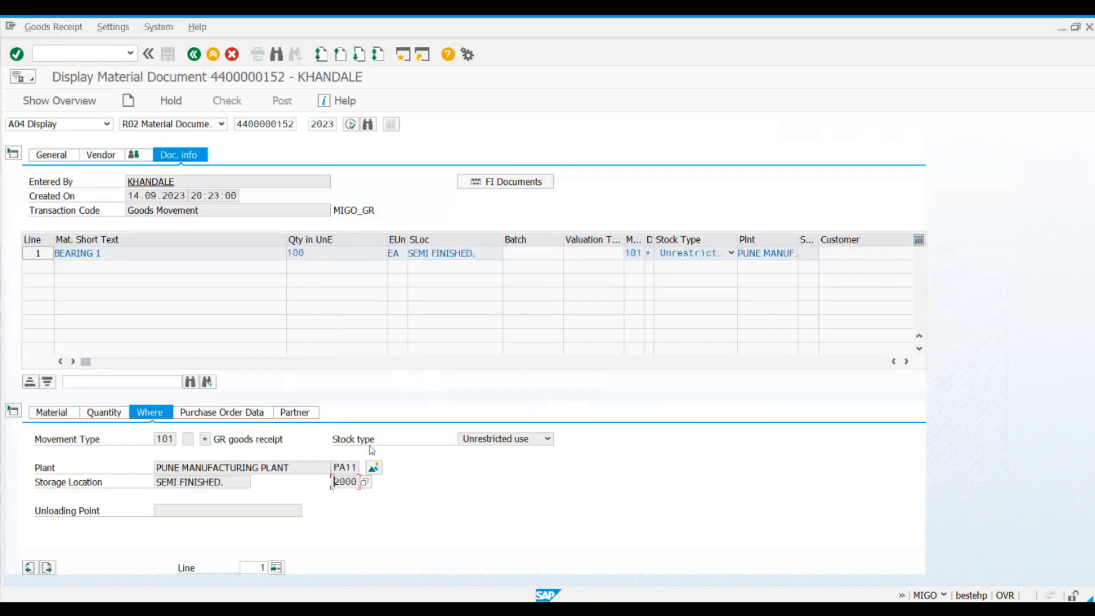
left_click(539, 440)
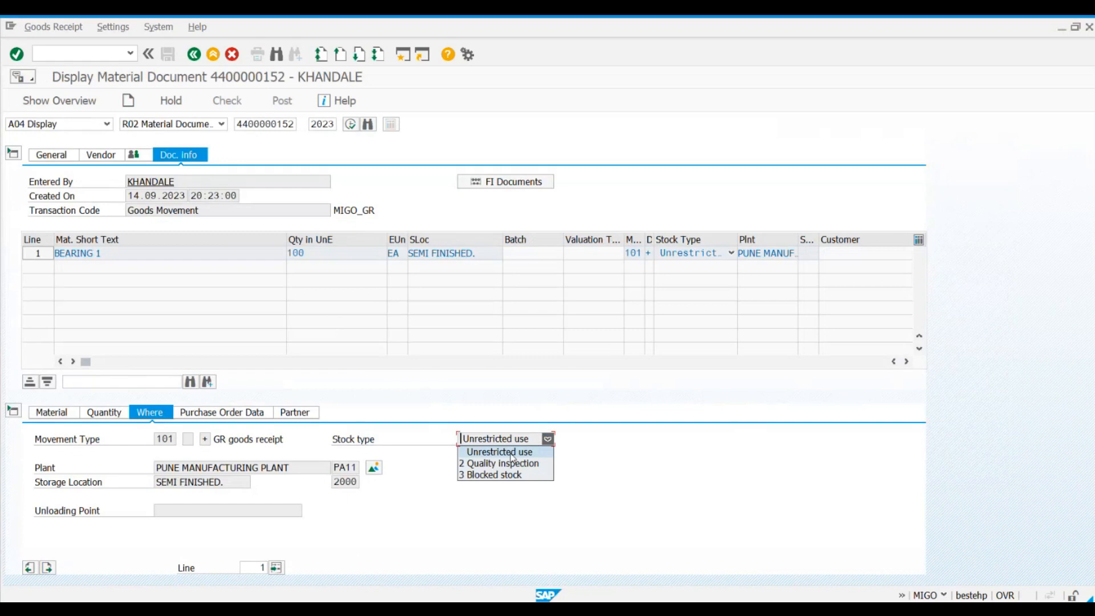
key("alt+Tab")
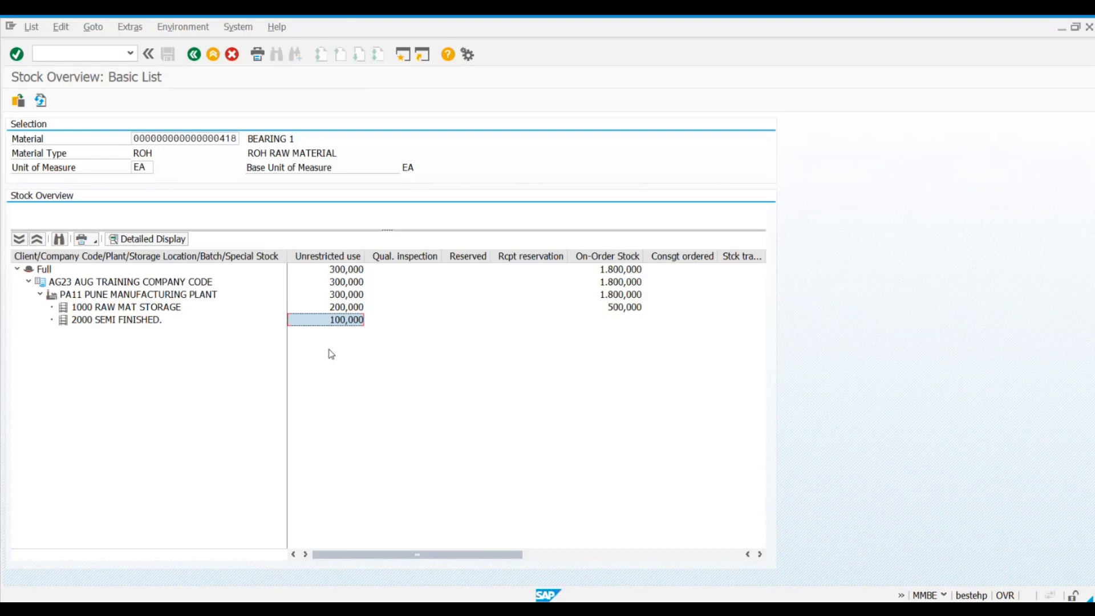
key("alt+Tab")
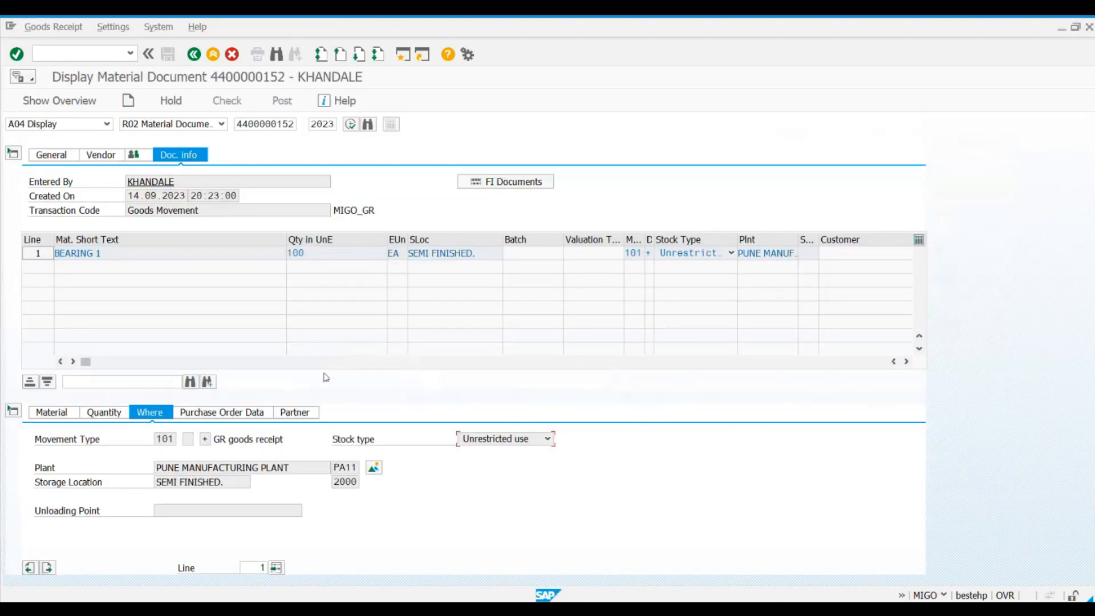
left_click(480, 439)
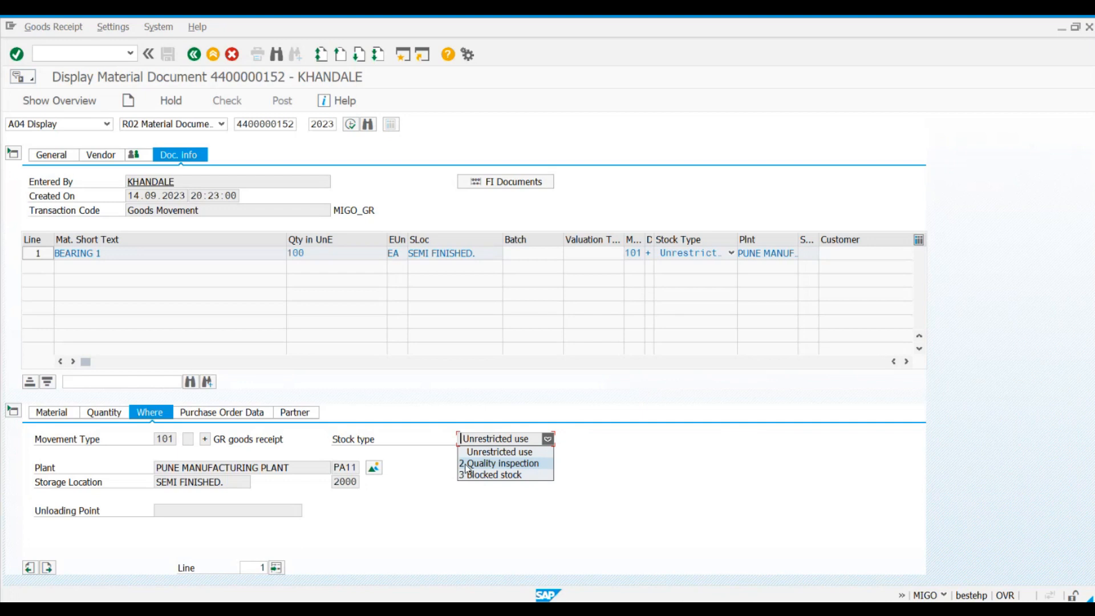
left_click(684, 506)
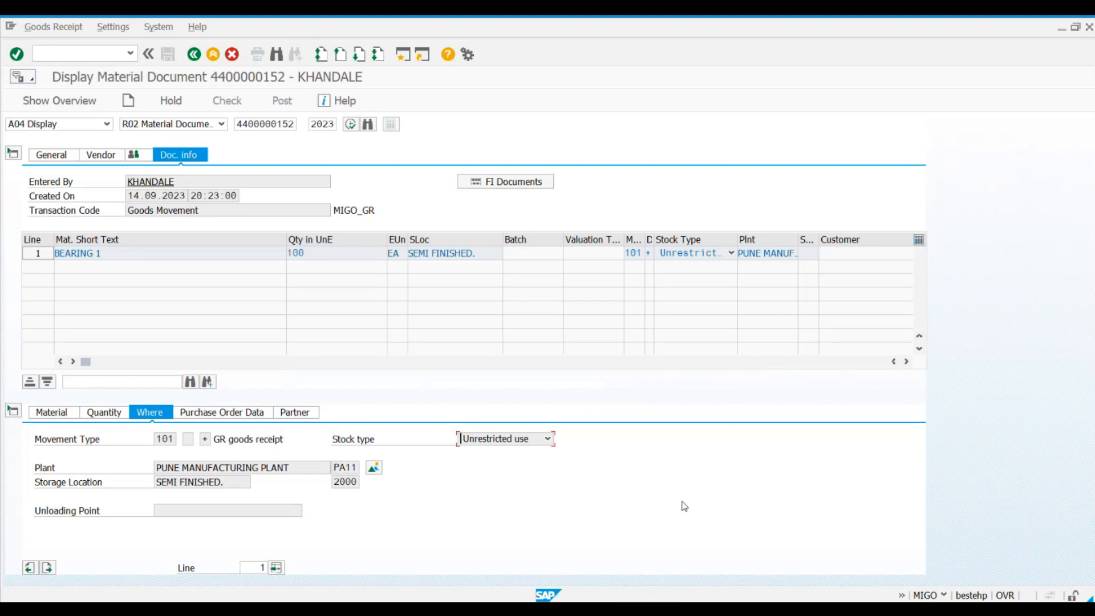
left_click(548, 439)
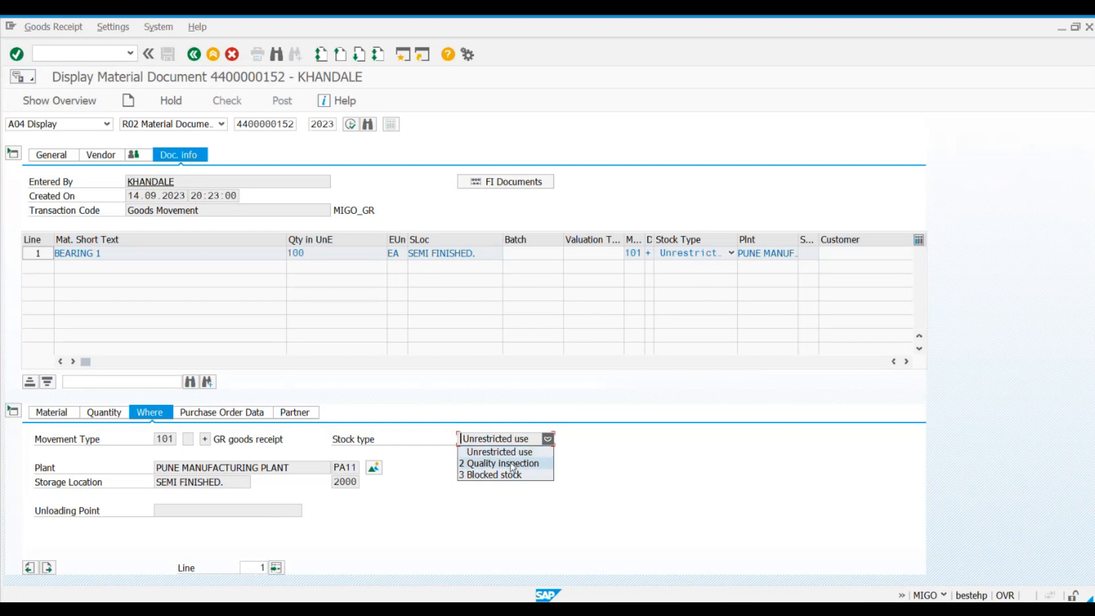
left_click(618, 486)
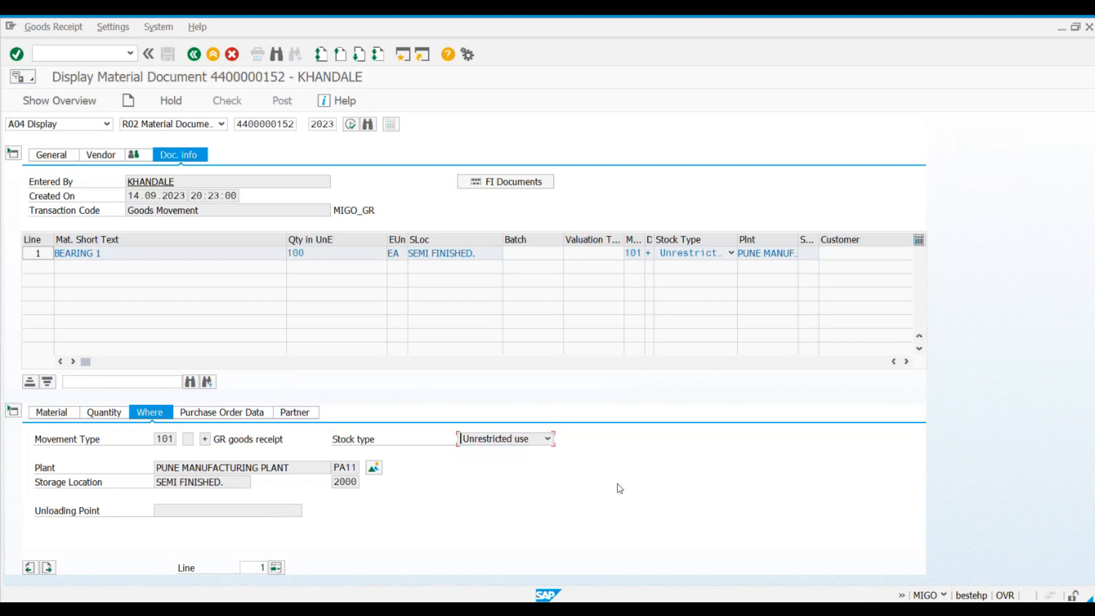
Step: Switch to the Excel notes, review the point "2. Stock Value is increased", and return to SAP
key("alt+Tab")
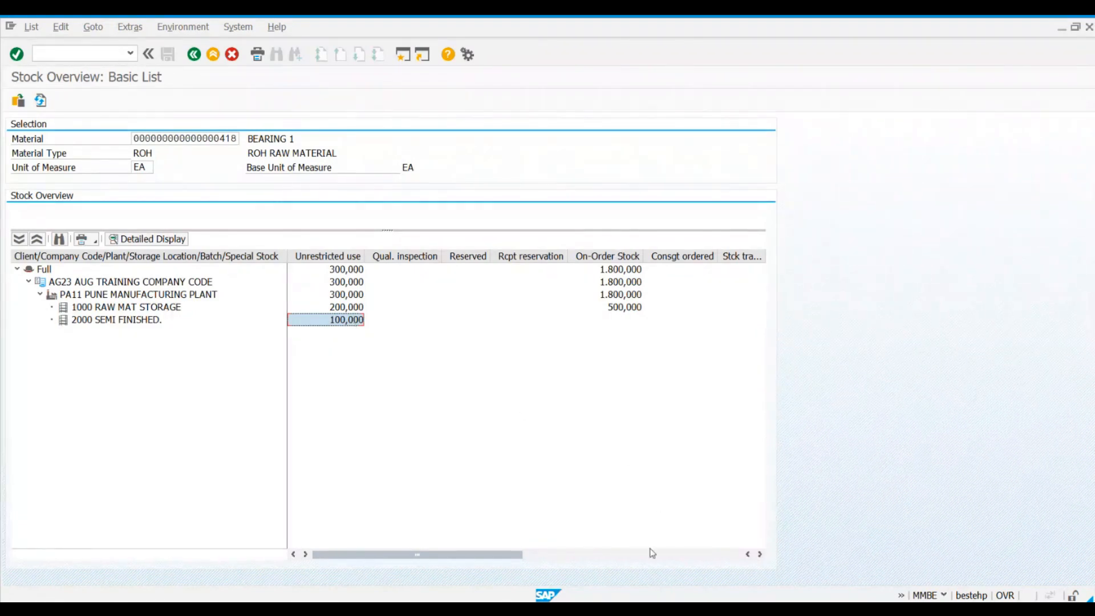
key("alt+Tab")
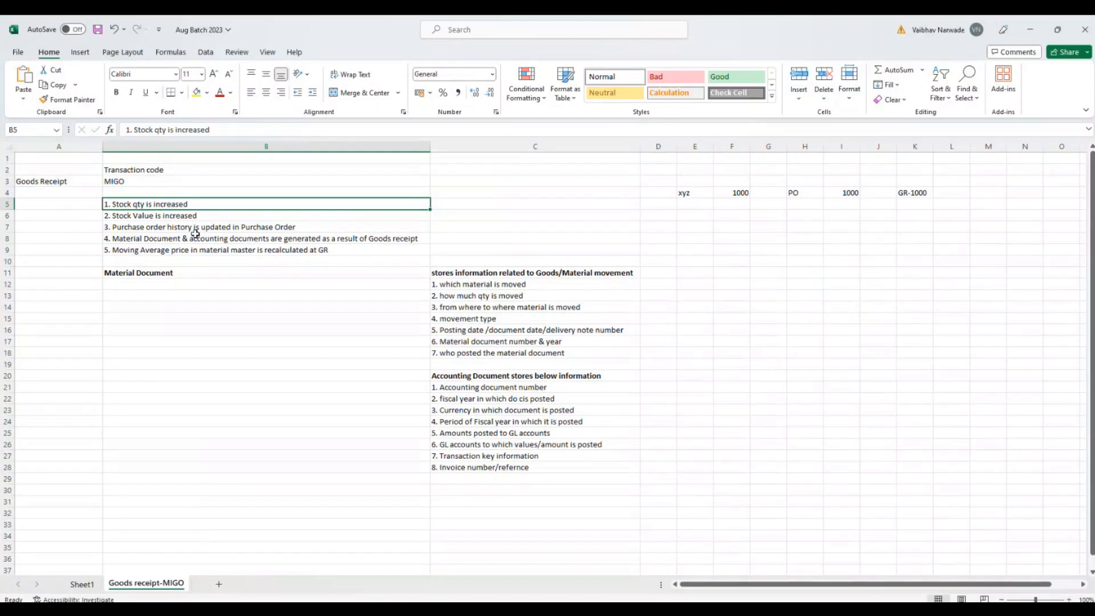
left_click(119, 215)
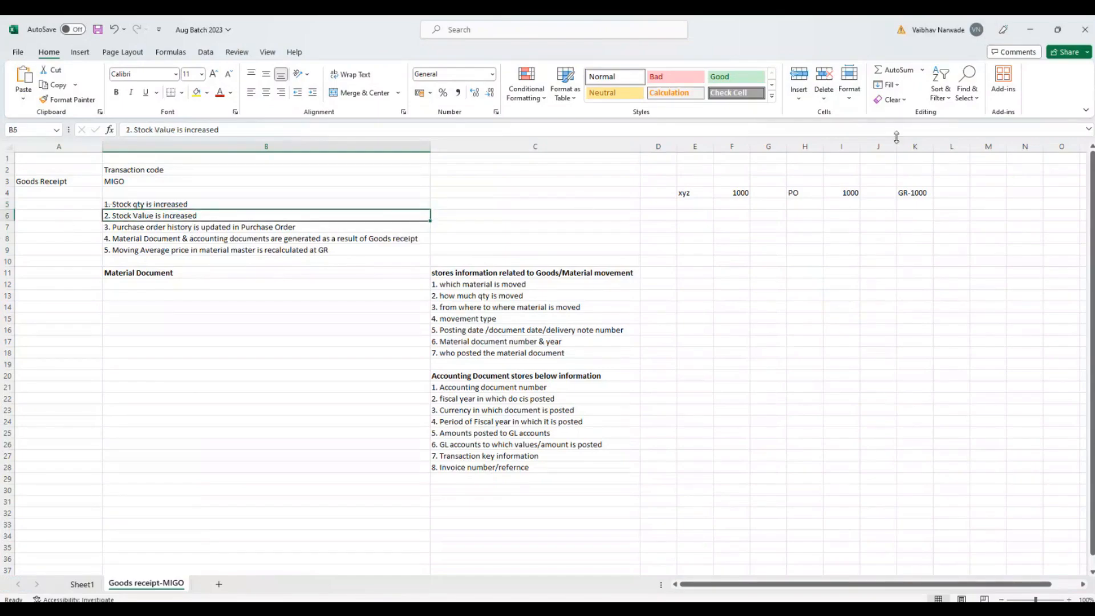
left_click(1057, 29)
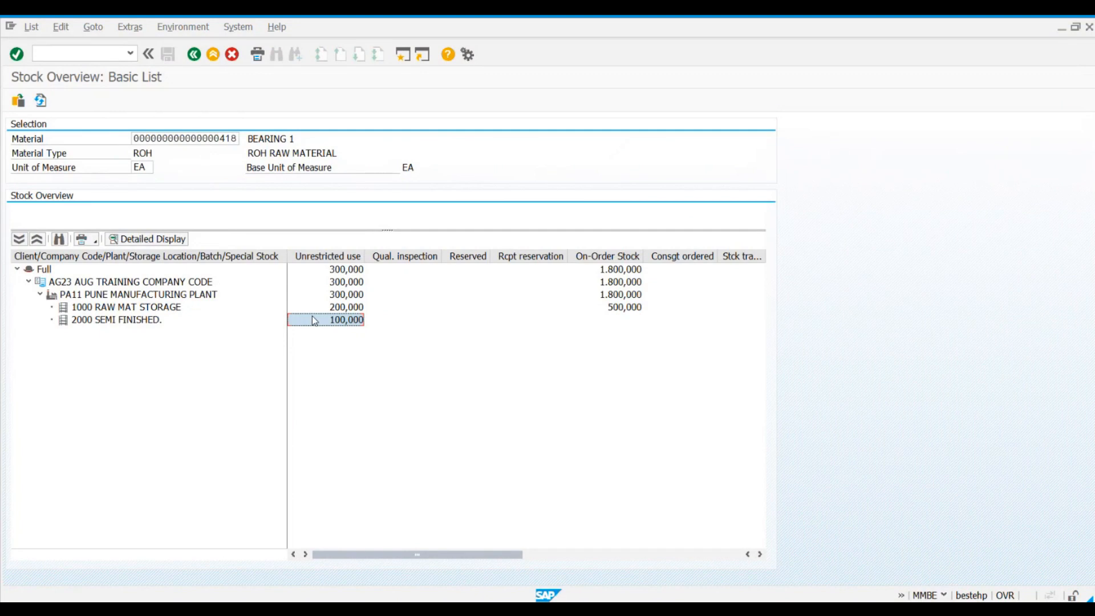
Step: Open the accounting document from the material document, check the amount posted to inventory account 300000, and return to the material document
key("alt+Tab")
key("alt+Tab")
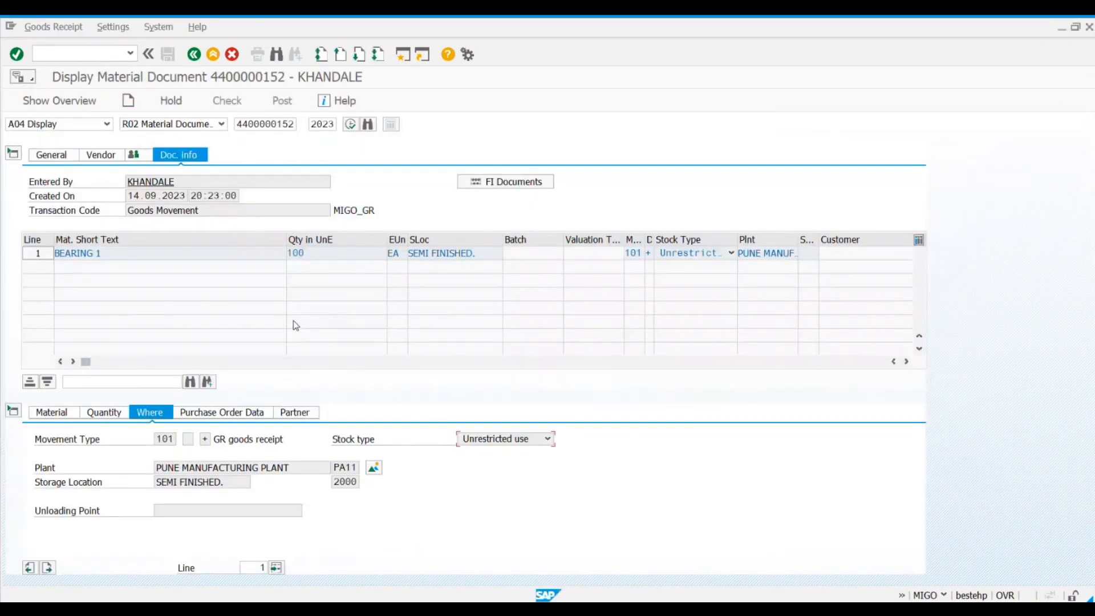
left_click(484, 181)
left_click(119, 184)
double_click(121, 186)
left_click(446, 244)
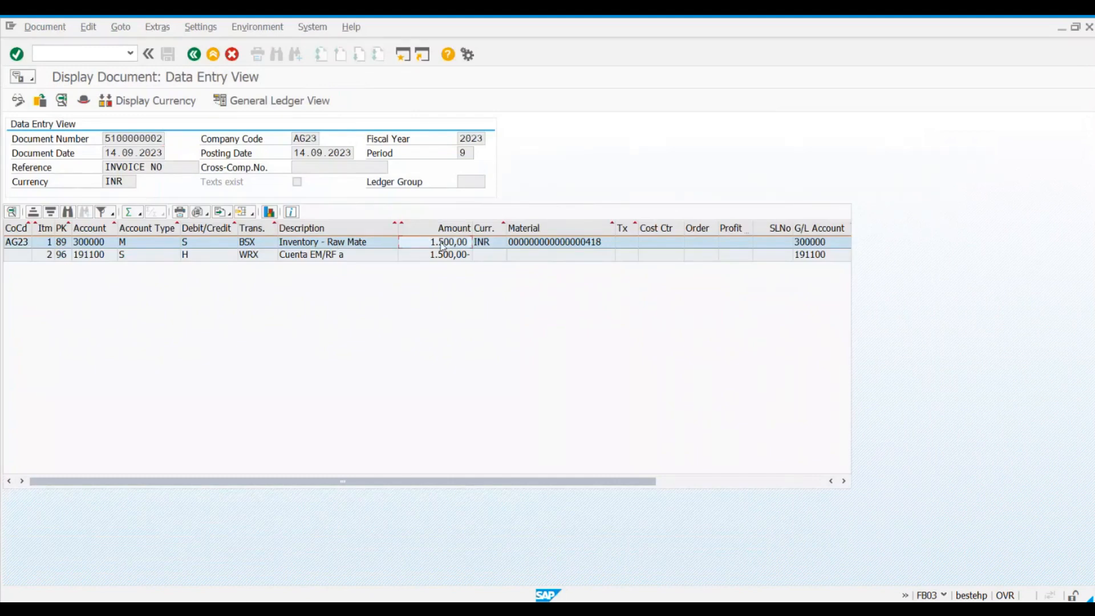
left_click(109, 244)
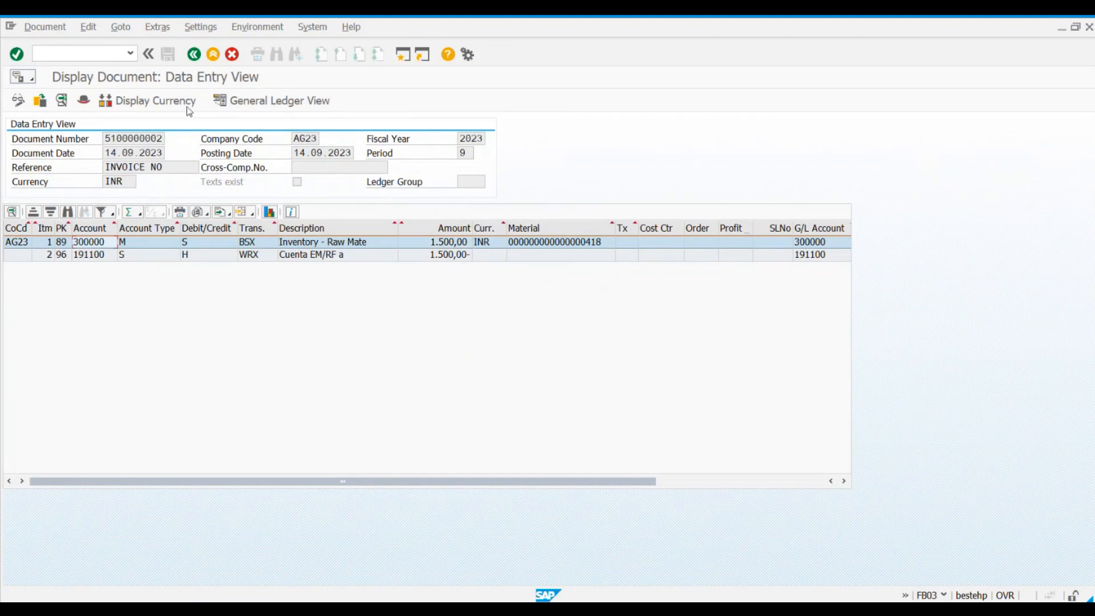
left_click(193, 57)
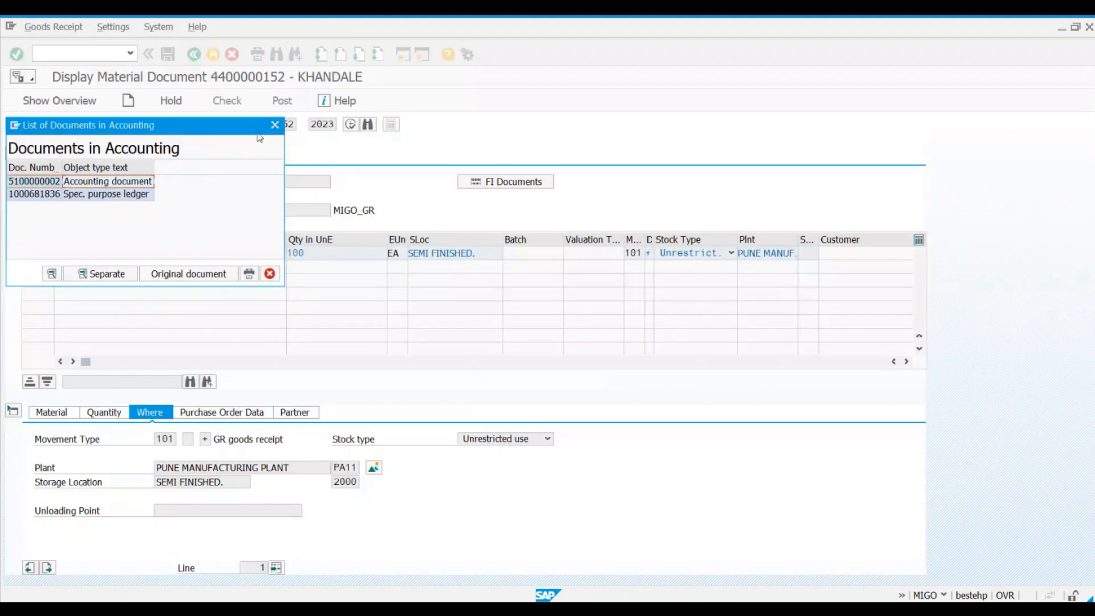
left_click(275, 126)
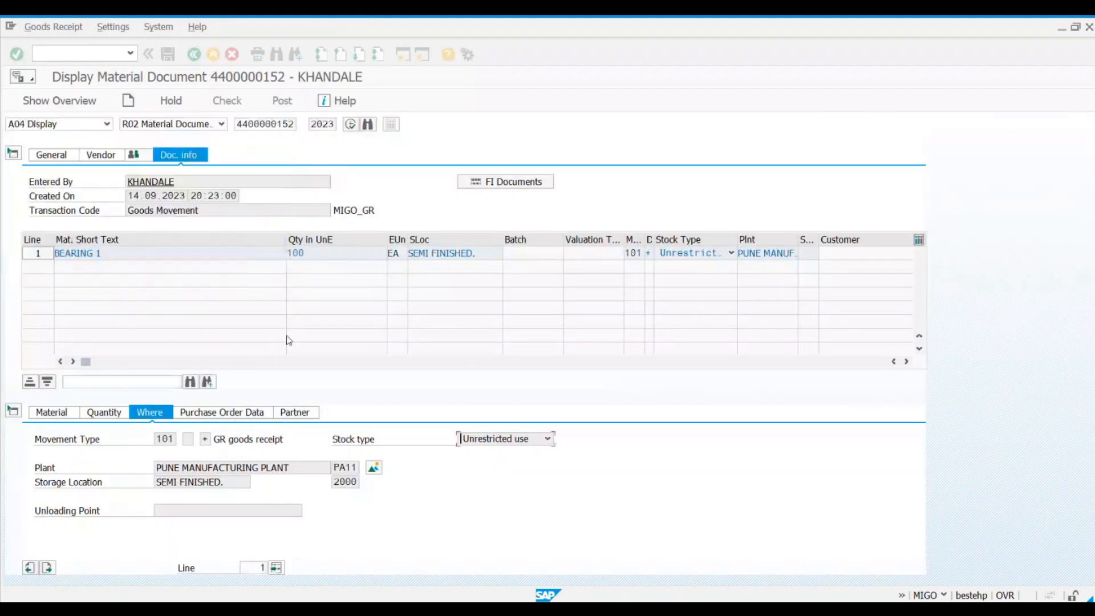
Step: Open BEARING 1's material master from the material document and check its total stock in the Accounting 1 view
left_click(62, 414)
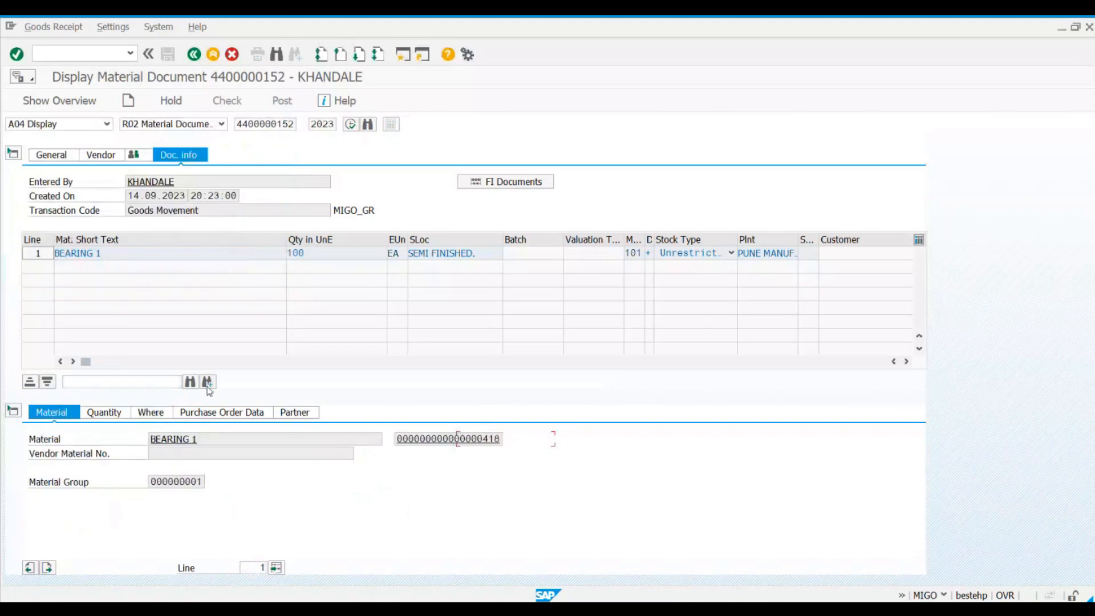
left_click(417, 440)
left_click(507, 125)
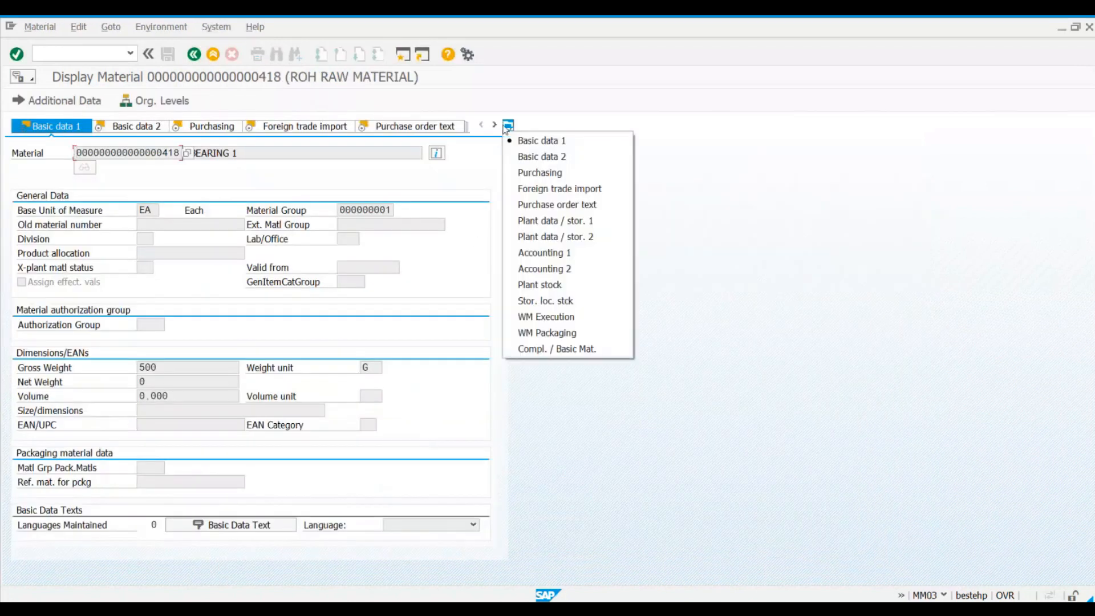
left_click(521, 252)
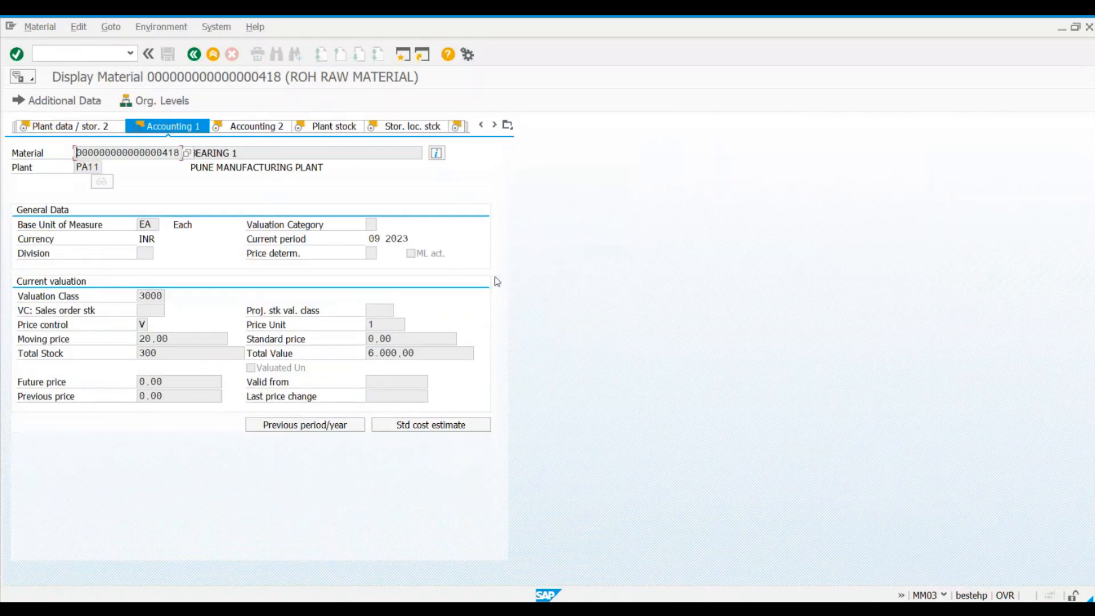
left_click_drag(177, 352, 128, 352)
Step: Bring up the earlier Accounting 1 screenshot in Snipping Tool and highlight its total stock, total value and moving price beside the current data
left_click(766, 605)
left_click_drag(751, 258, 690, 78)
left_click(647, 98)
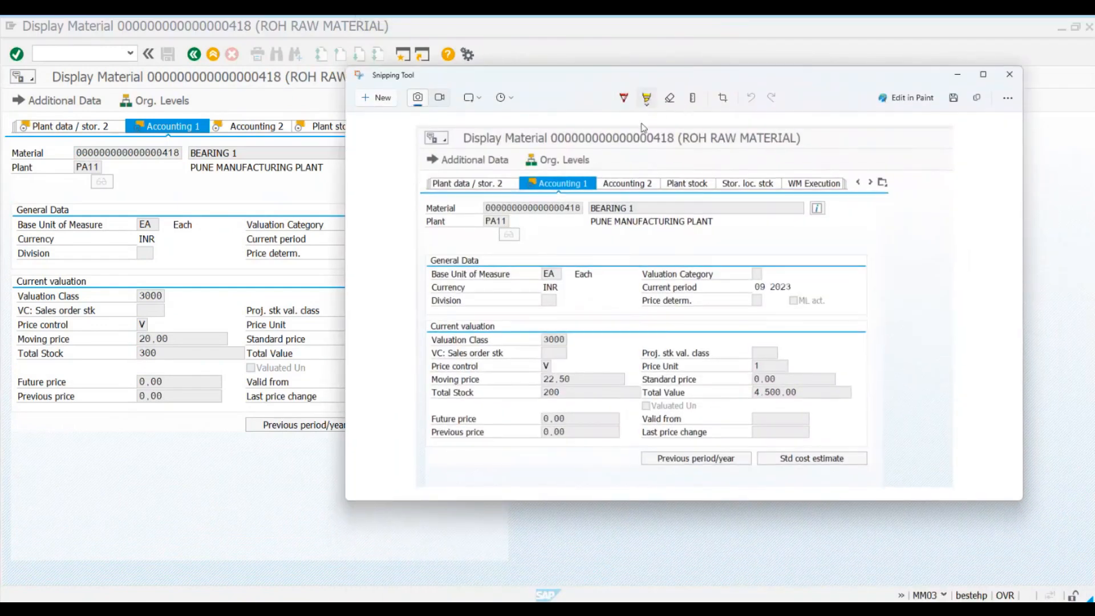
mouse_move(537, 393)
left_mouse_down()
mouse_move(567, 397)
mouse_move(534, 394)
left_mouse_up()
left_click_drag(803, 391, 742, 391)
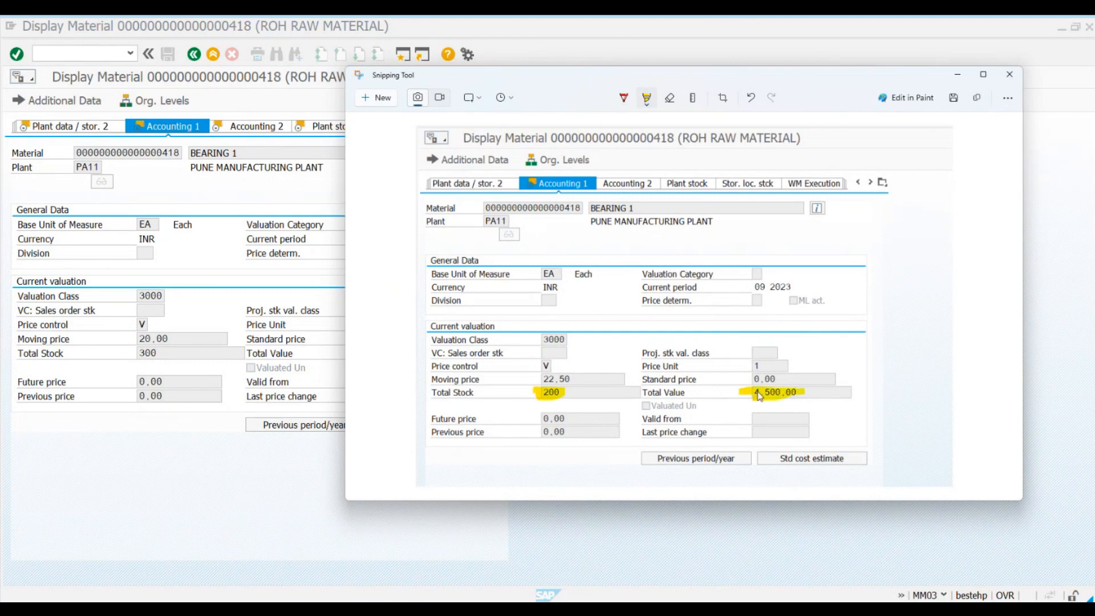
left_click_drag(853, 77, 949, 77)
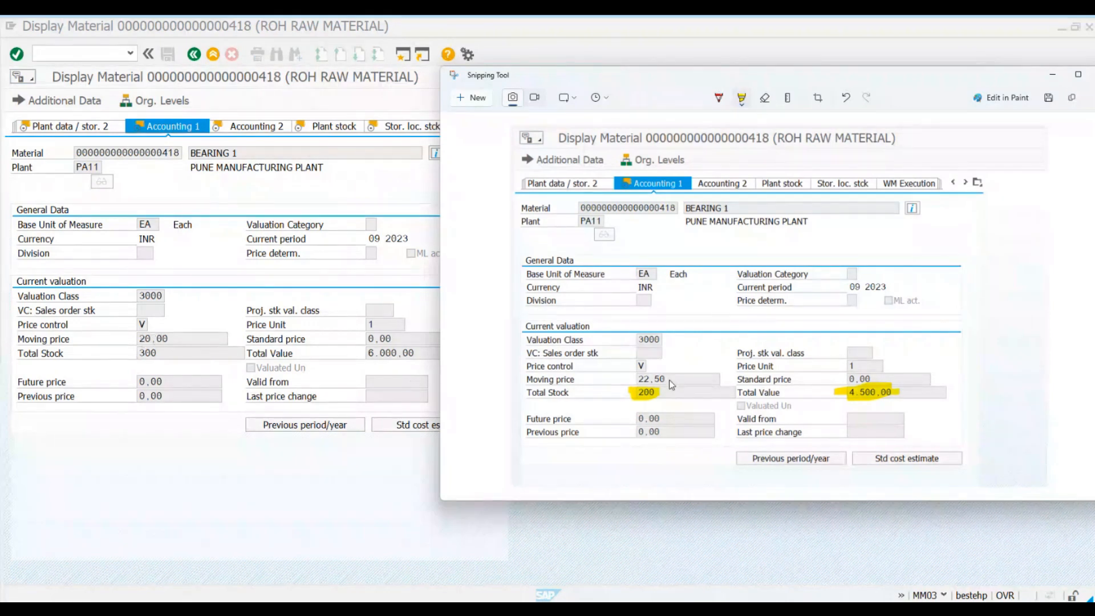
left_click_drag(666, 379, 613, 379)
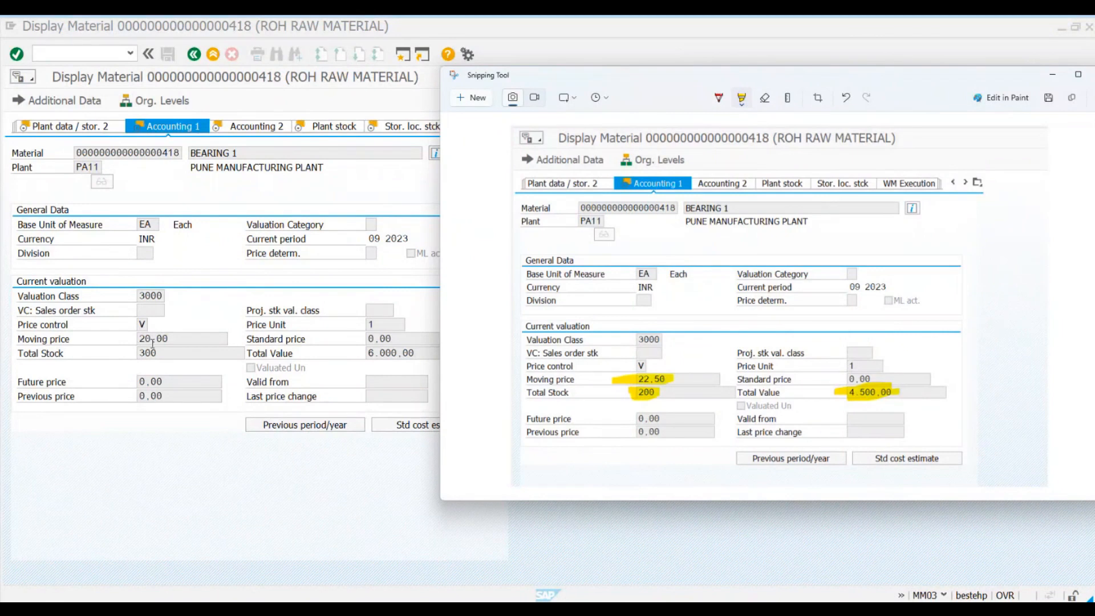
Step: Switch to the Excel notes, review point 5 on moving average price recalculation, and return to the price comparison
left_click(713, 606)
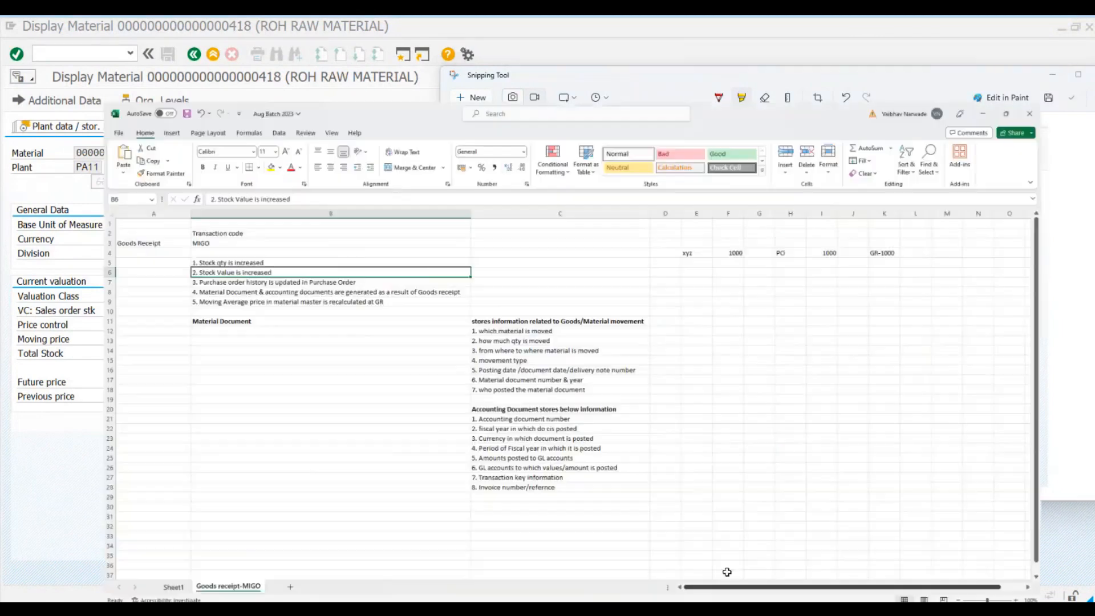
left_click(133, 249)
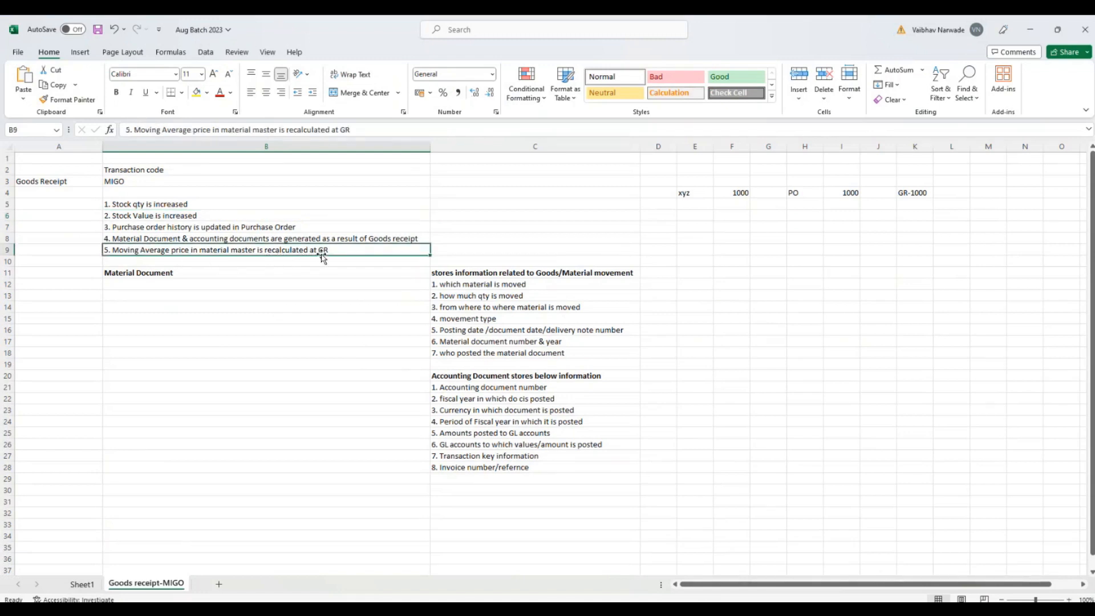
left_click(1032, 29)
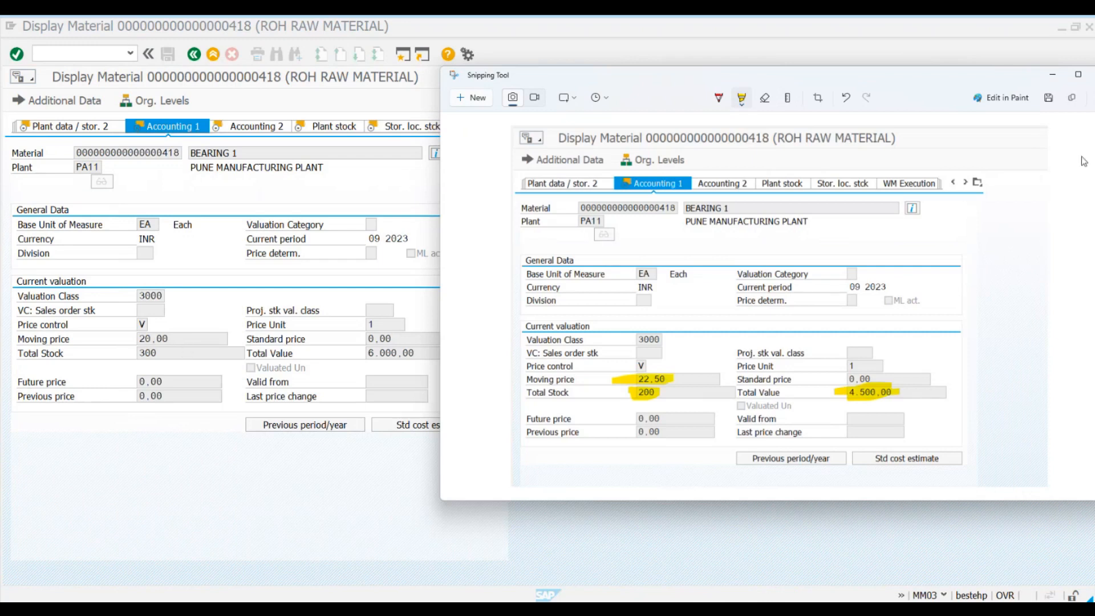
Step: Minimize the screenshot and review point 4 on material and accounting document generation in the Excel notes
left_click(1051, 75)
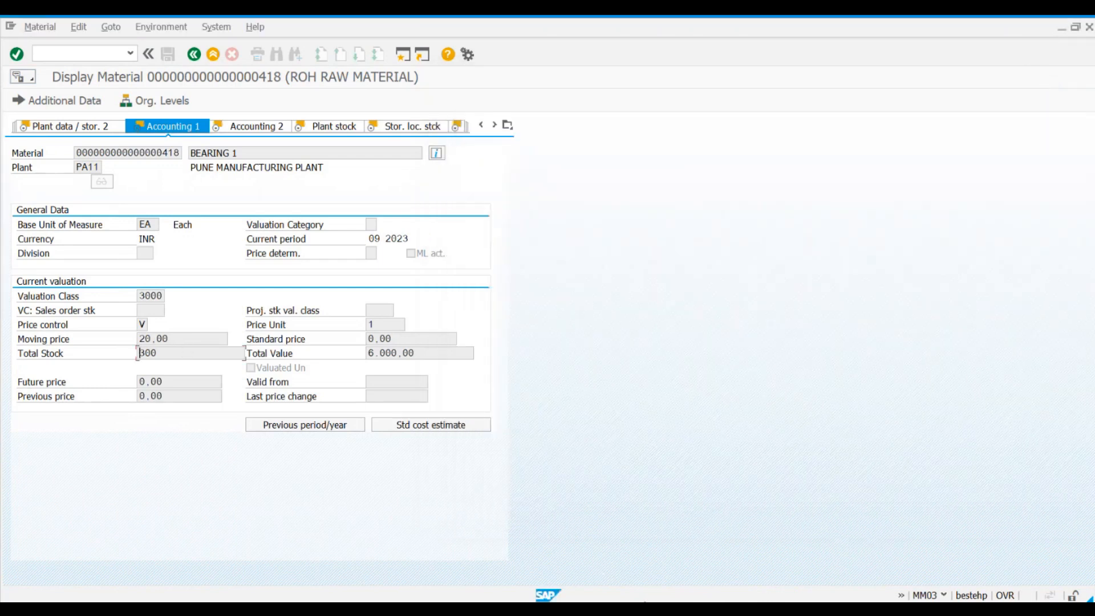
left_click(656, 609)
left_click(112, 237)
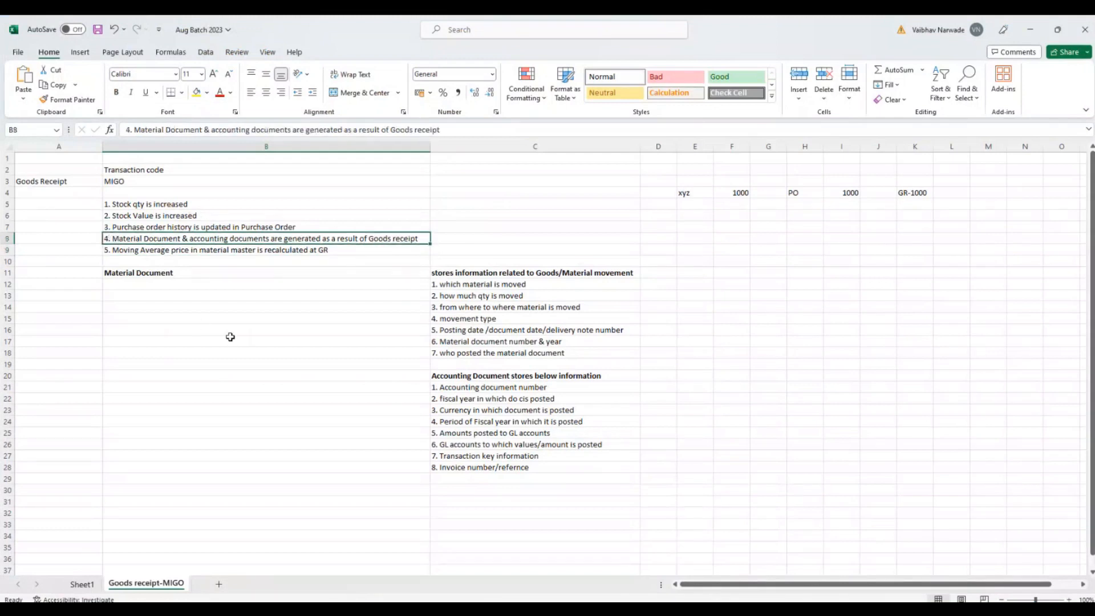
Step: Review point 3 on purchase order history in the Excel notes, switch to SAP, and open the history of the BEARING 1 purchase order item
left_click(174, 227)
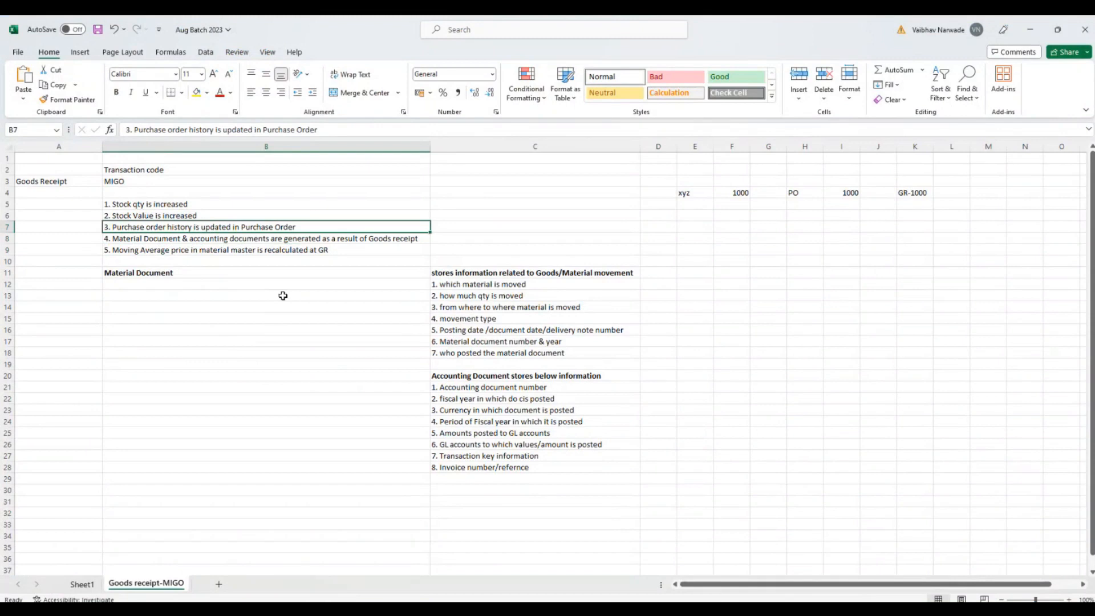
left_click(737, 609)
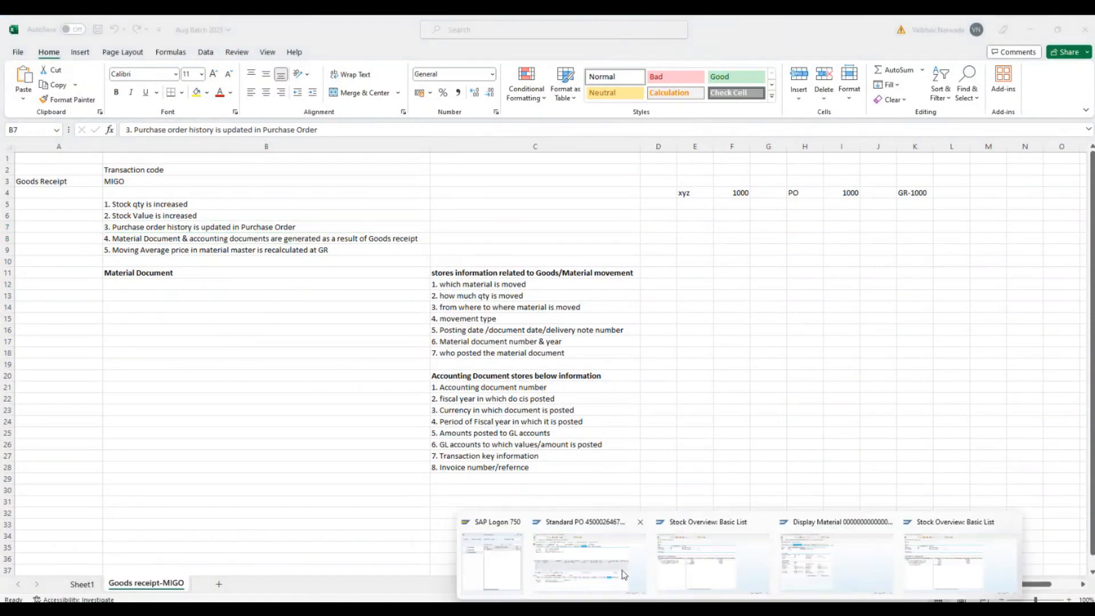
left_click(577, 562)
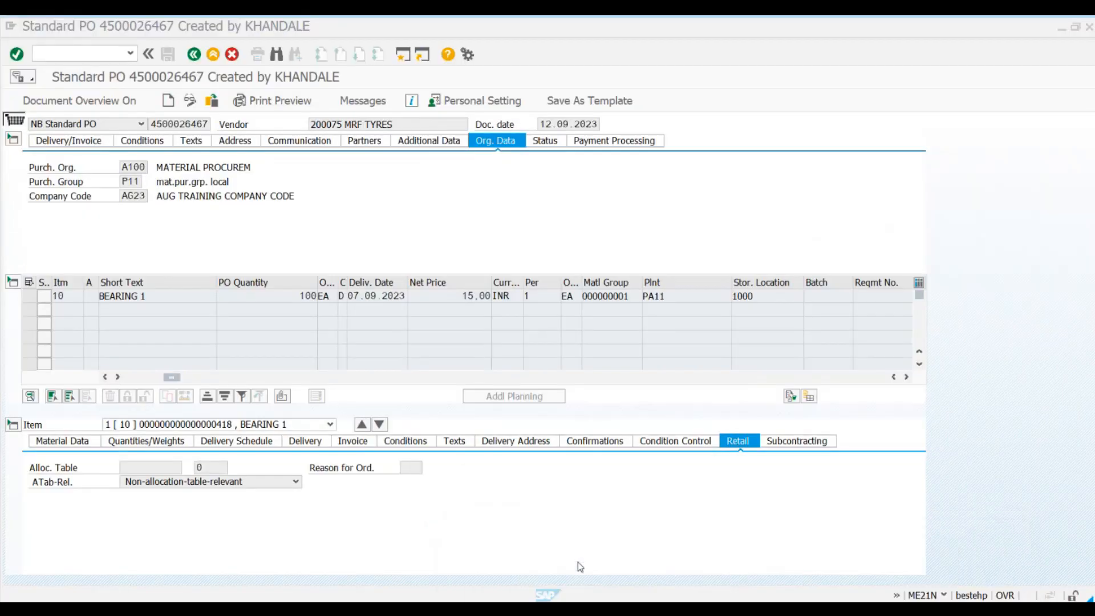
left_click(212, 104)
key("Return")
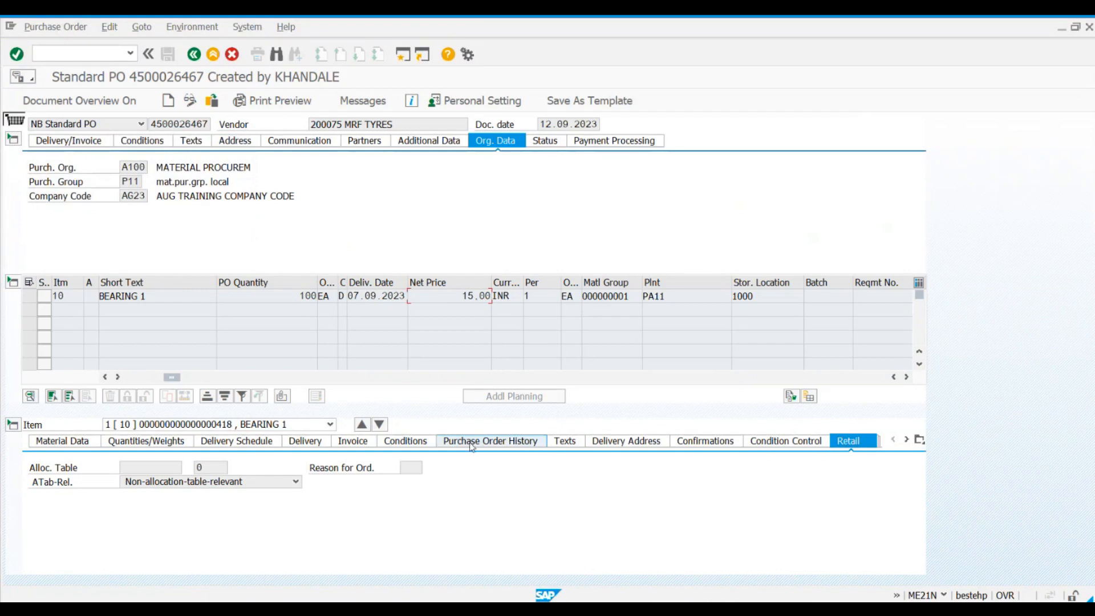
left_click(500, 445)
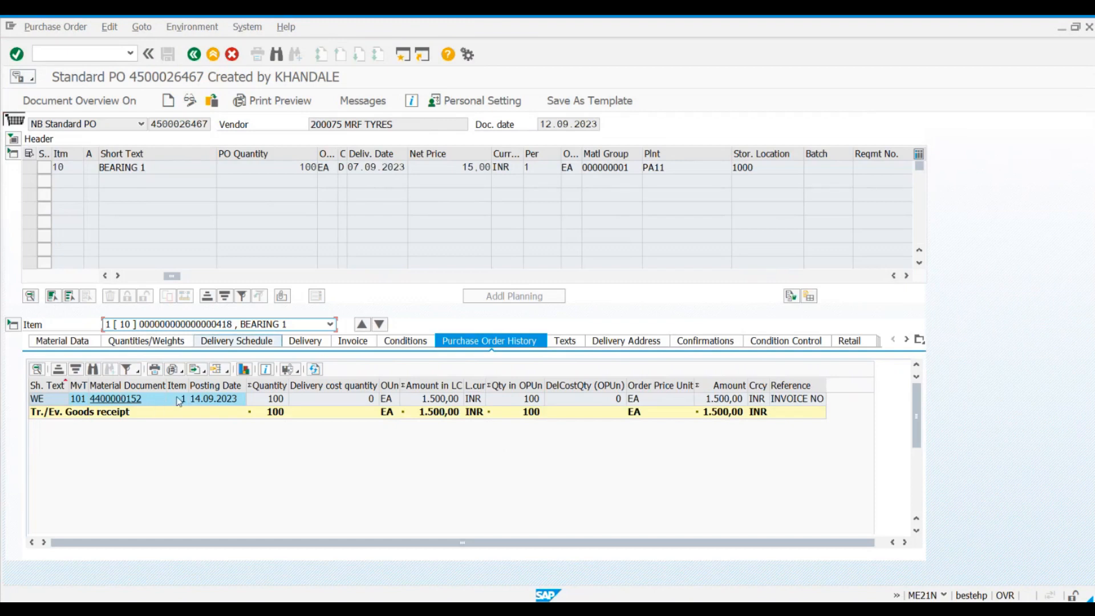
Step: Check the goods receipt entry's material document, amount in local currency and reference in the purchase order history
left_click(130, 390)
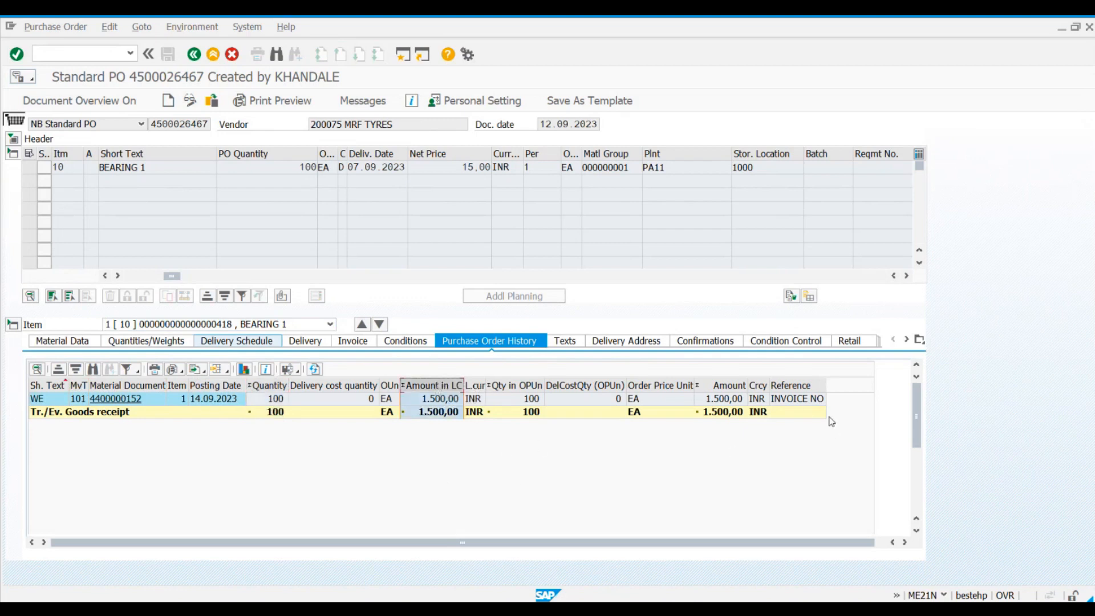
left_click(804, 401)
left_click(806, 402)
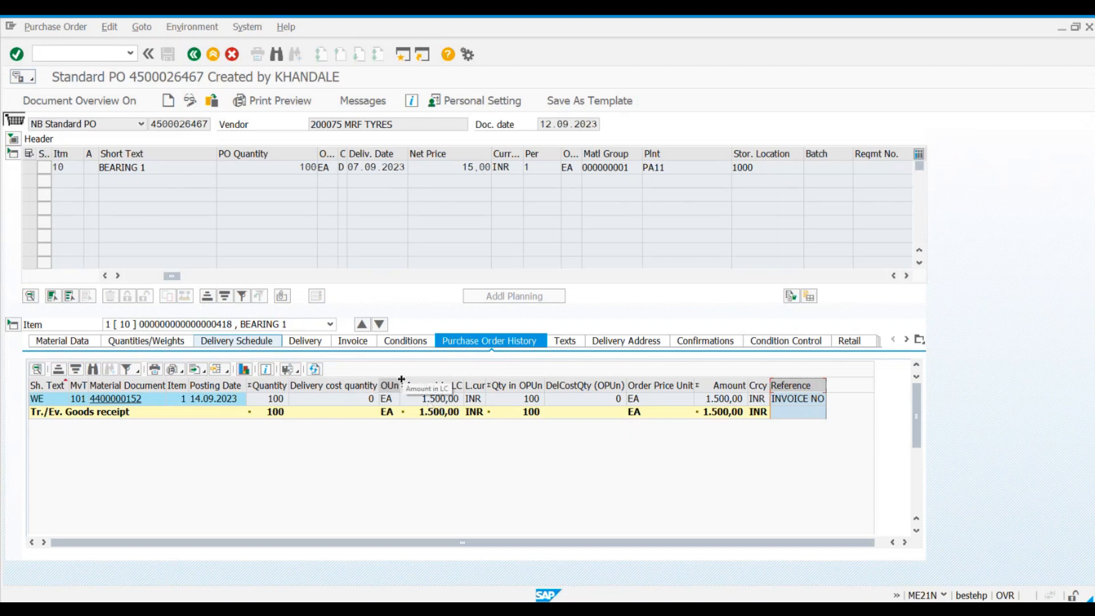
left_click(472, 347)
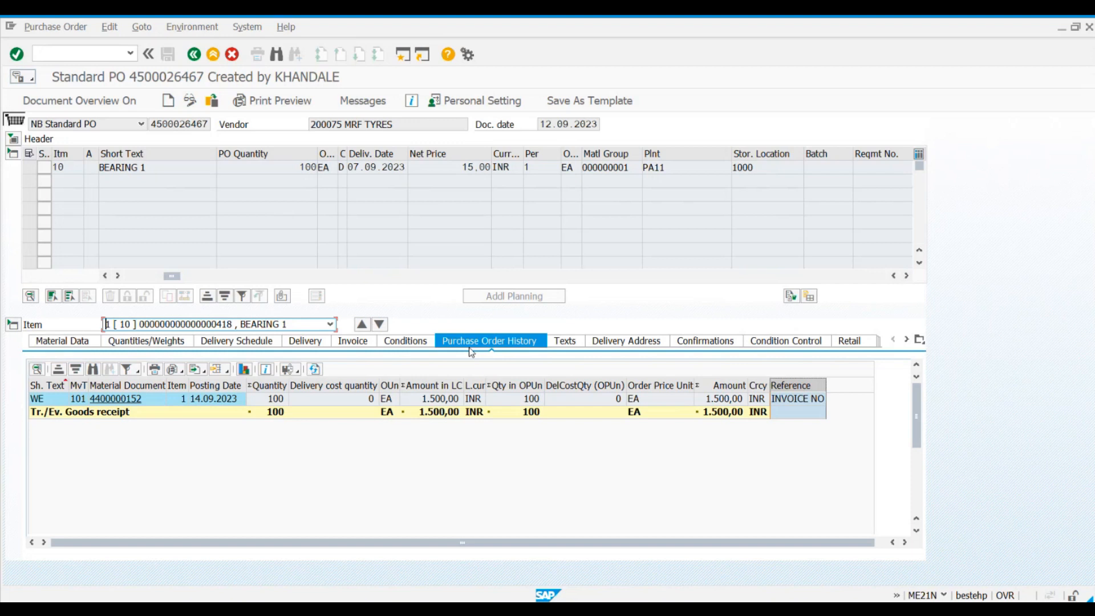
Step: Expand the purchase order header and check the ordered quantity and value in its status data
left_click(12, 139)
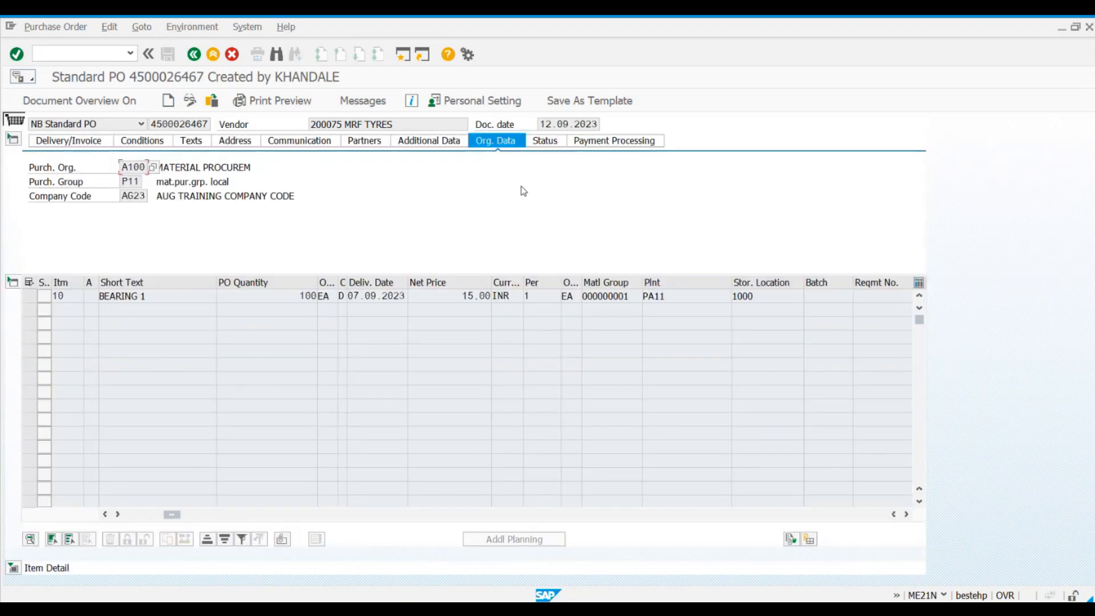
left_click(543, 143)
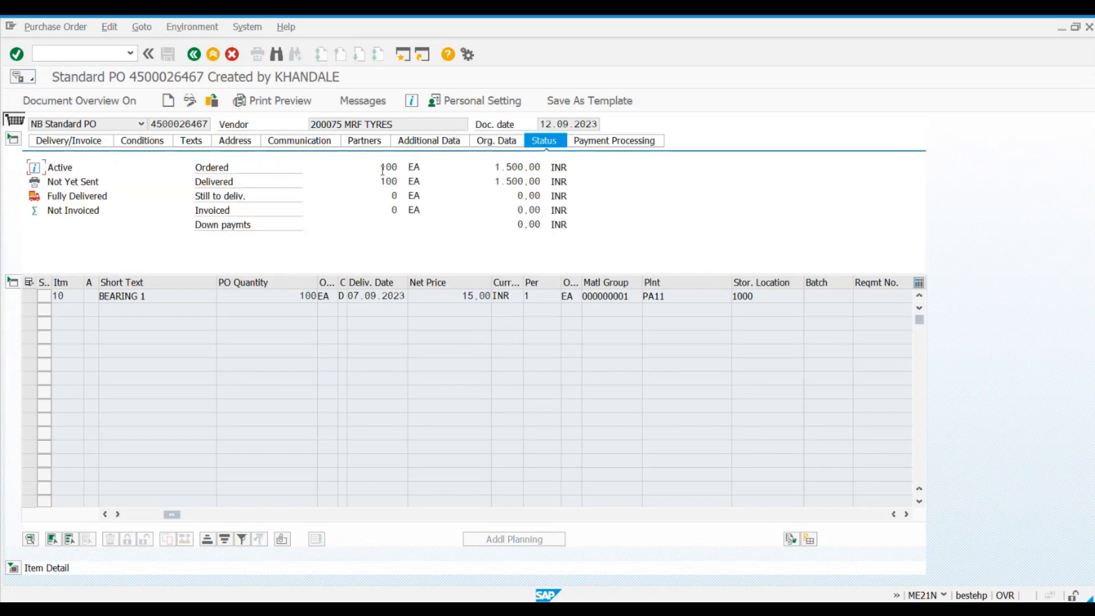
double_click(403, 168)
left_click(403, 168)
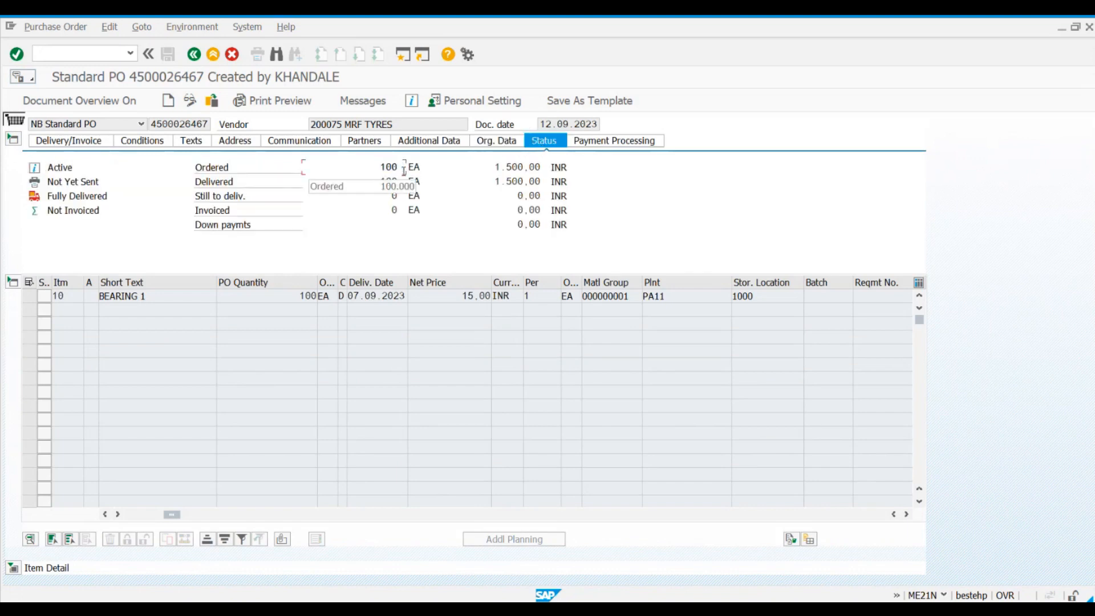
left_click_drag(484, 167, 598, 172)
left_click(598, 173)
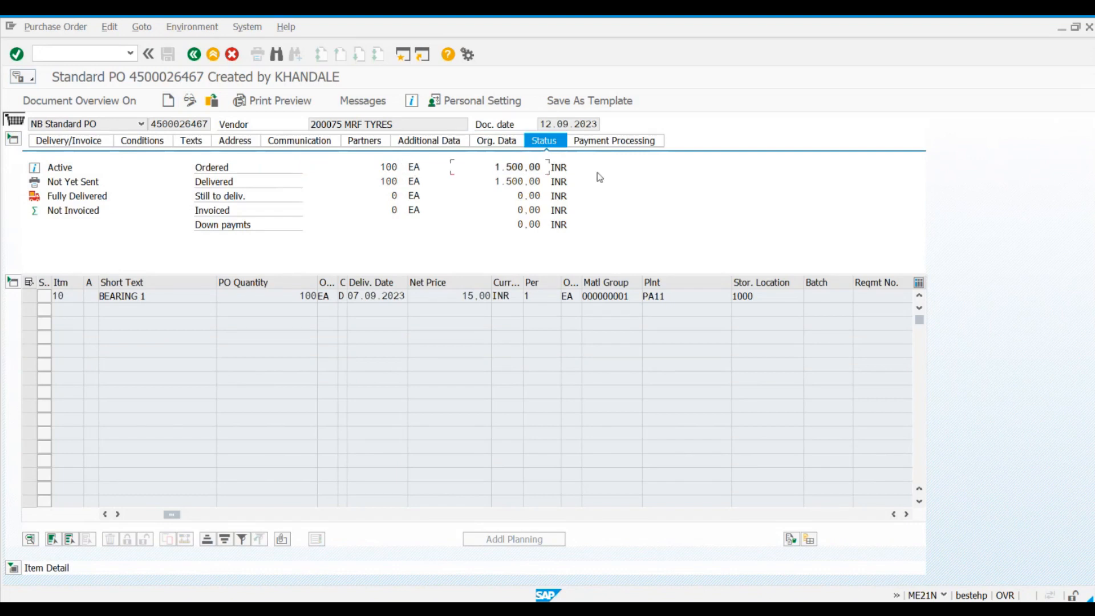
Step: Check the delivered quantity and value, the quantity still to be delivered, and the invoiced quantity and value in the header status
left_click(251, 183)
double_click(403, 182)
left_click(404, 183)
left_click_drag(370, 180, 421, 180)
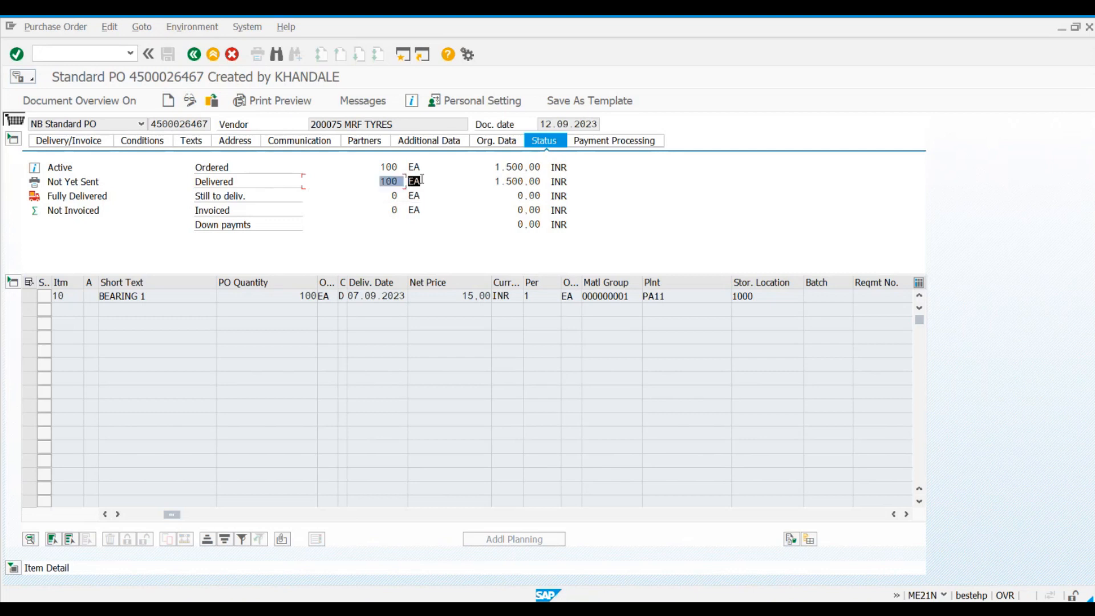
left_click(422, 180)
left_click_drag(358, 180, 533, 182)
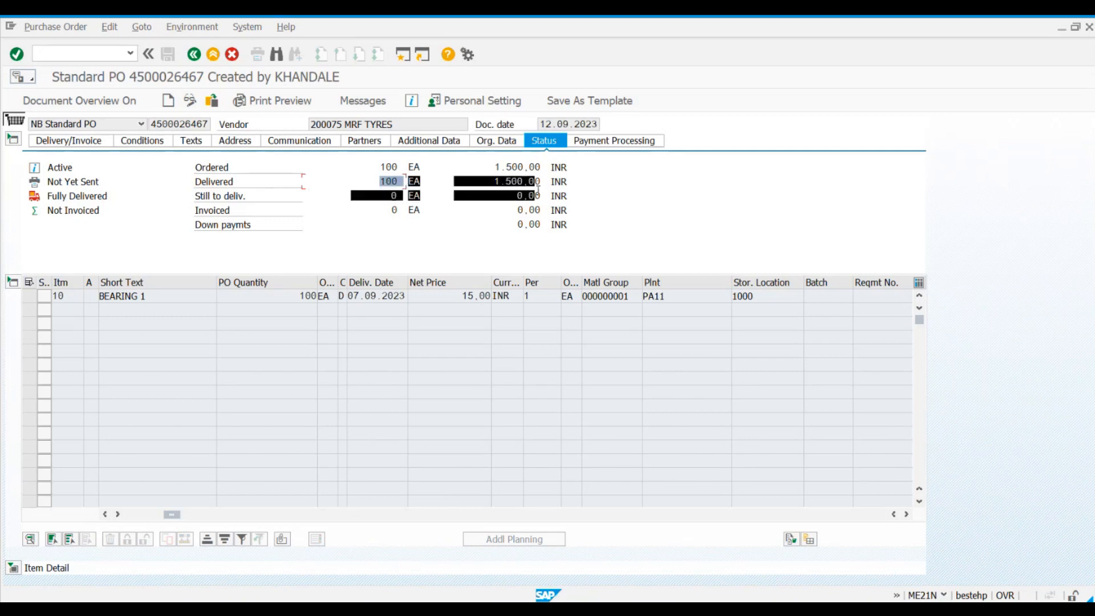
left_click(388, 182)
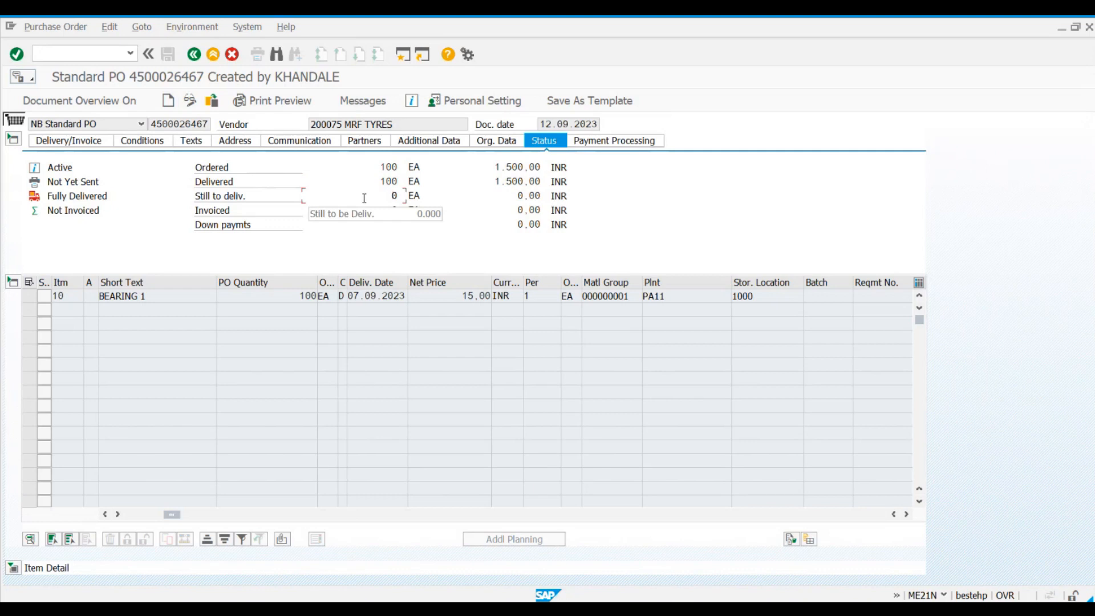
left_click(391, 181)
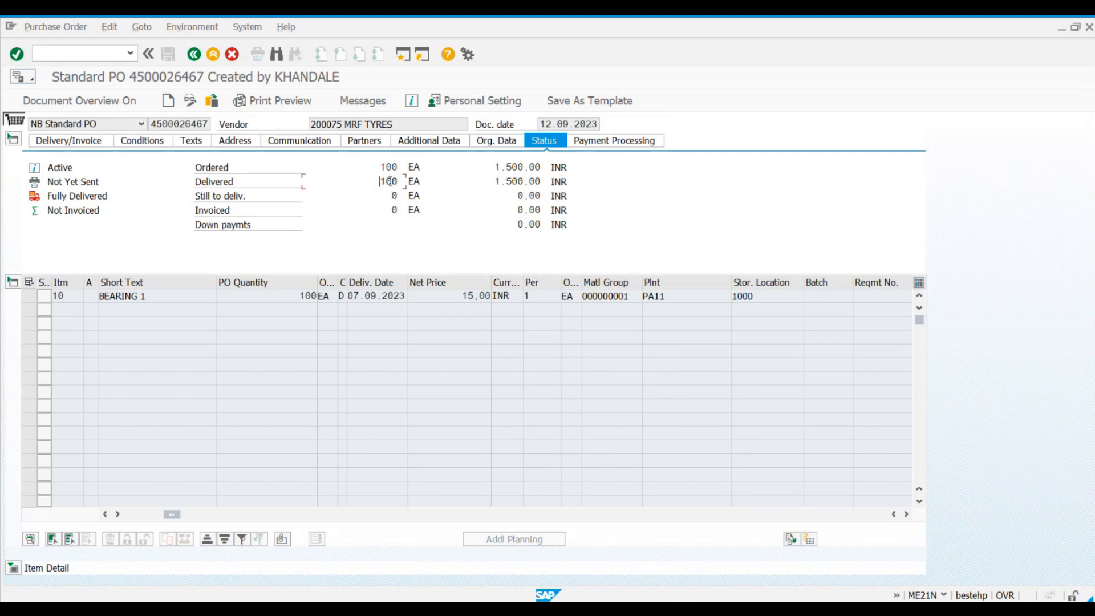
left_click(383, 196)
left_click(378, 211)
left_click(501, 210)
Step: Reopen the item detail to recheck its purchase order history, and return to the header status with the ordered quantity
left_click(13, 567)
left_click(383, 447)
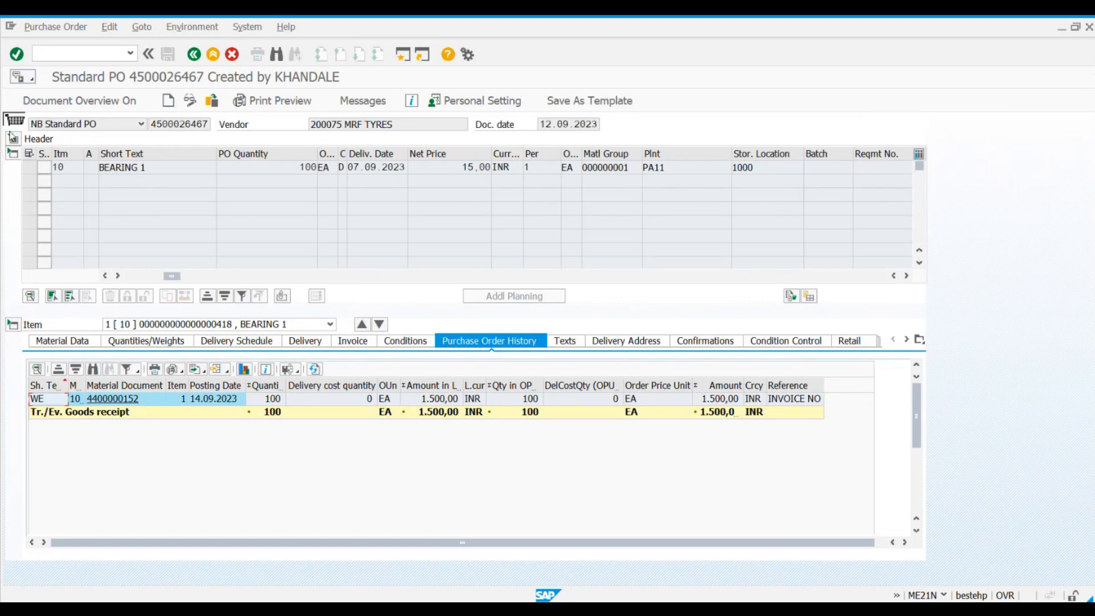
left_click(13, 139)
left_click(428, 169)
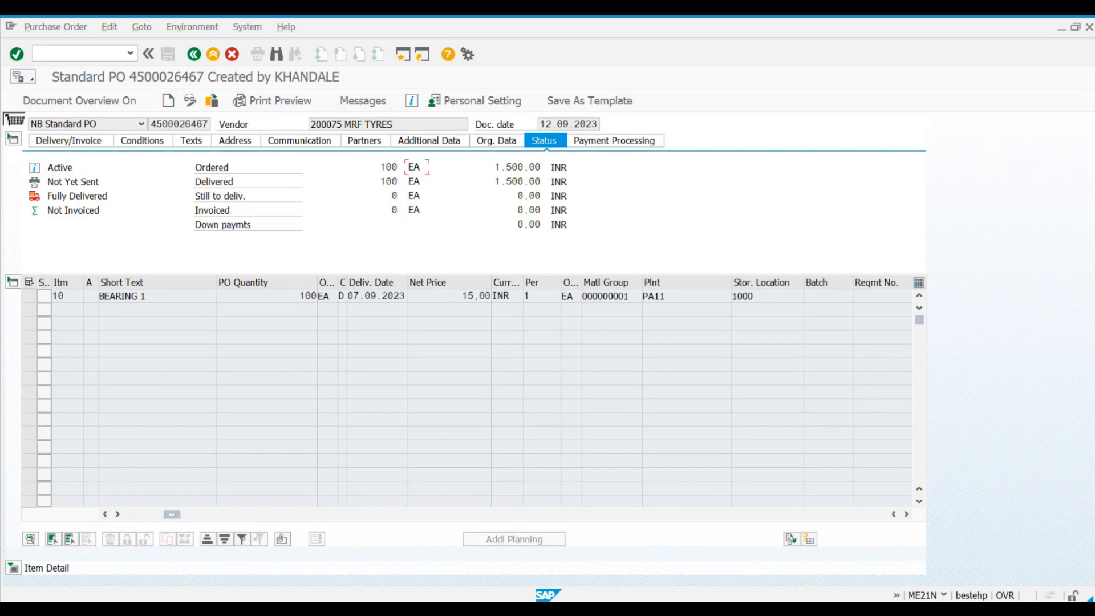
Step: Open the accounting document from the goods receipt's material document and highlight its account type and debit/credit indicator columns
mouse_move(739, 610)
mouse_move(767, 565)
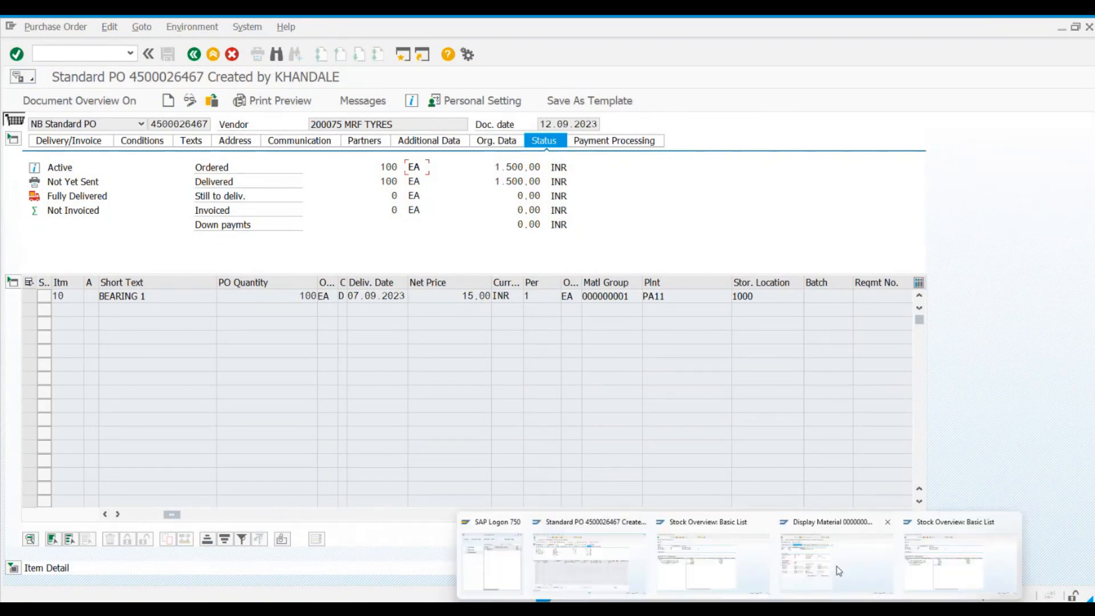
mouse_move(834, 570)
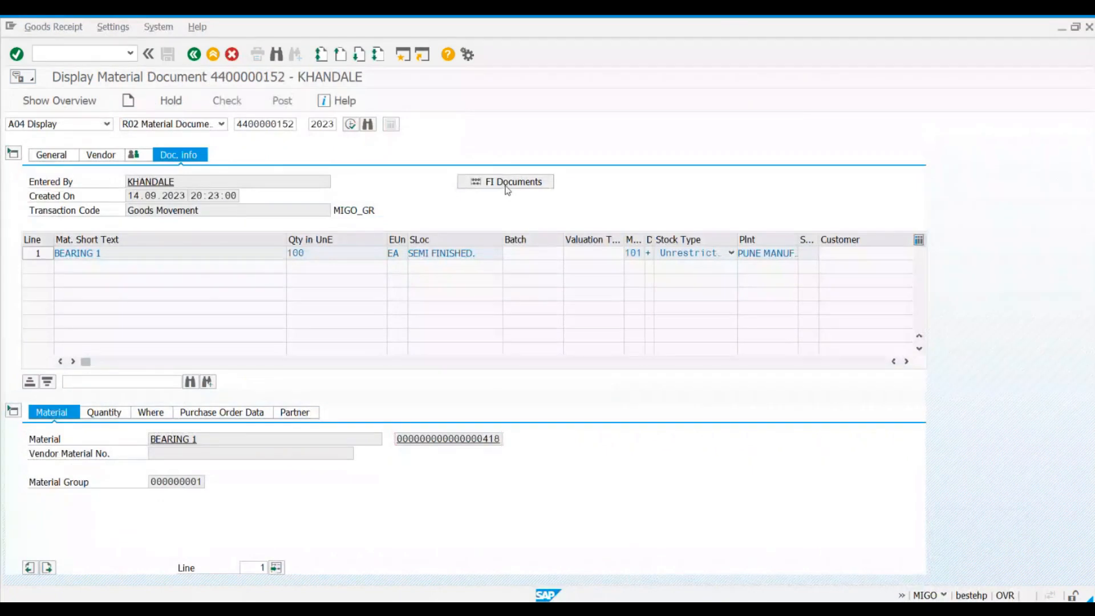
left_click(505, 182)
double_click(56, 183)
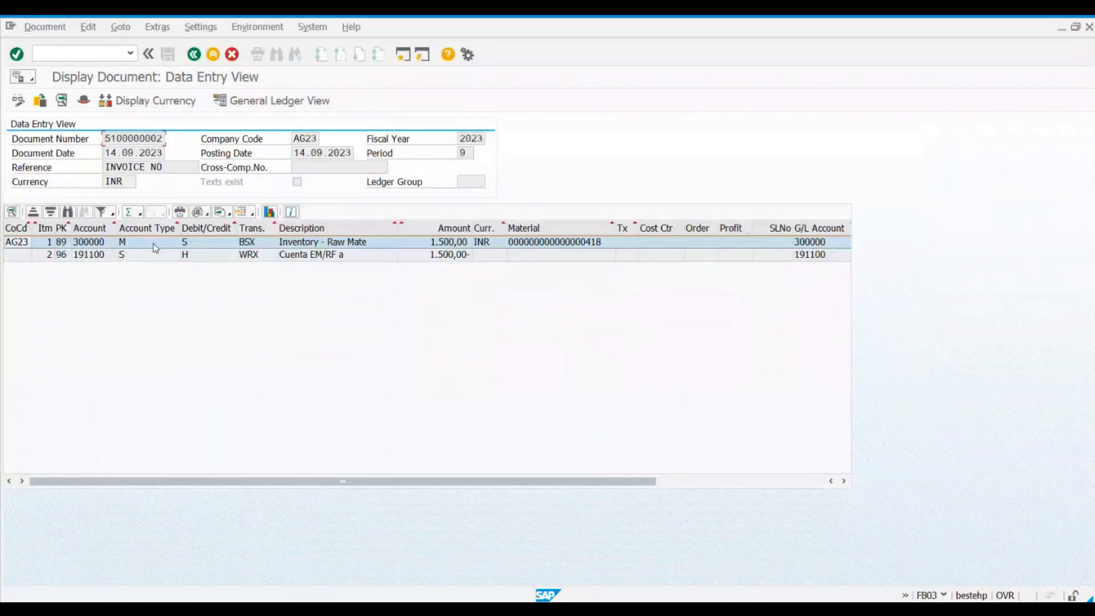
left_click_drag(113, 230, 183, 229)
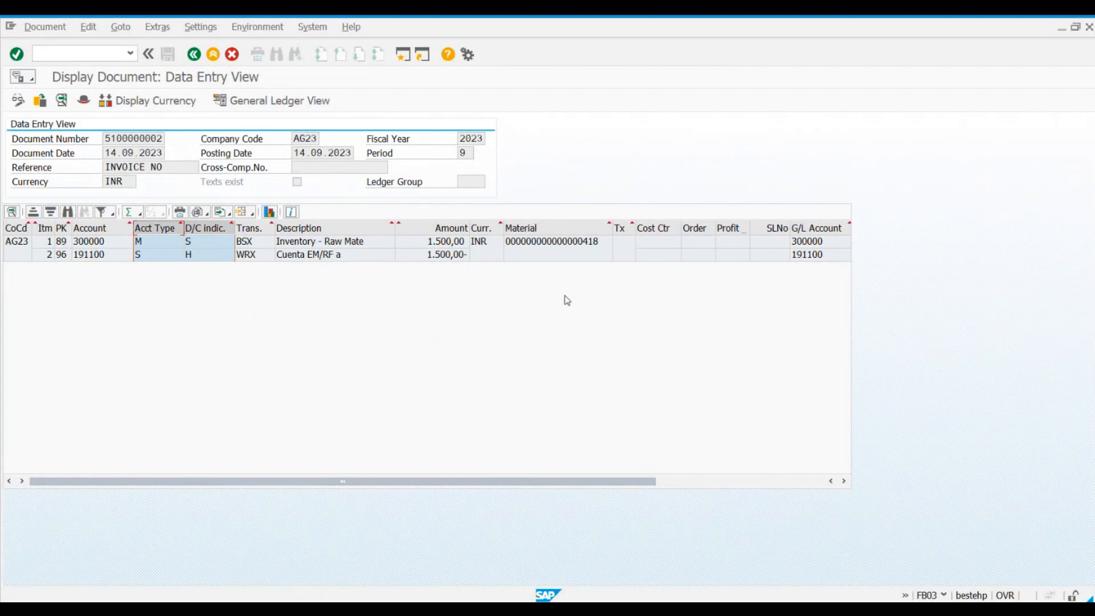
mouse_move(721, 592)
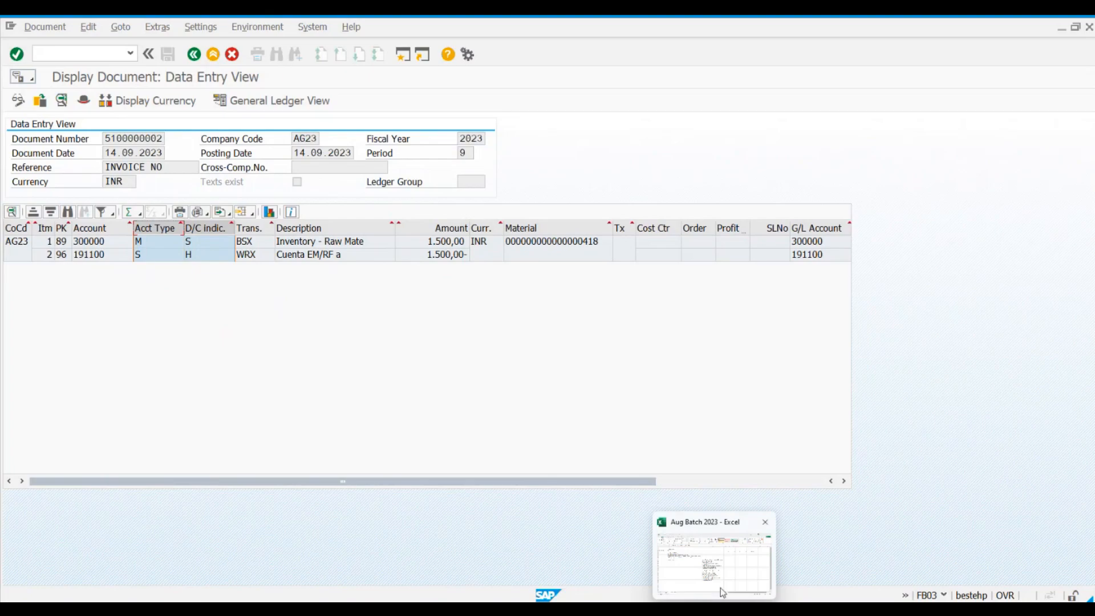